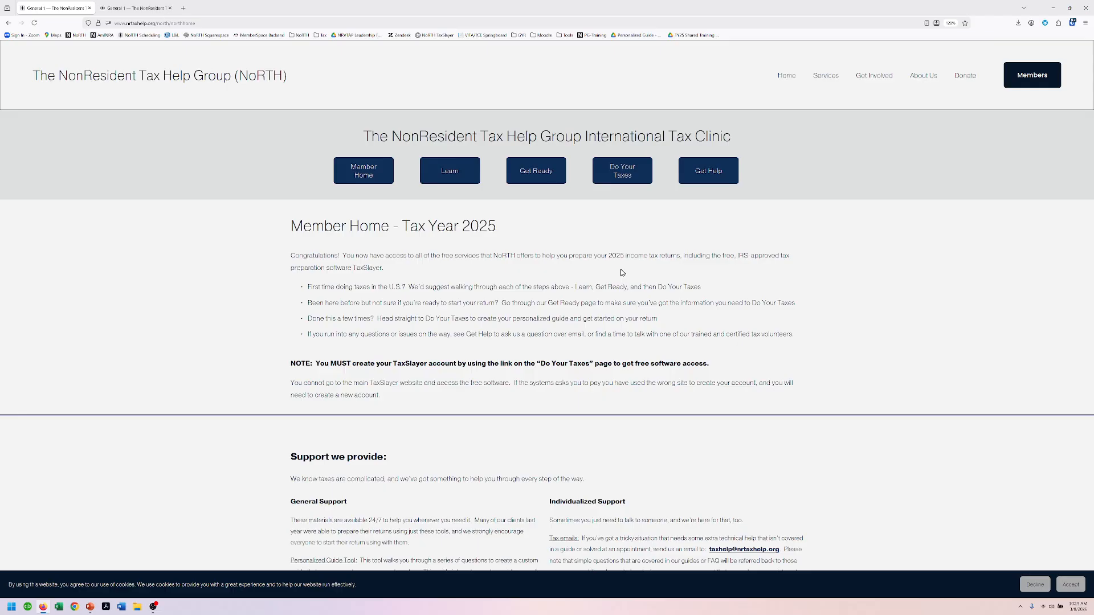
Step: Launch the Personalized Guide tool from NoRTH's Do Your Taxes page
left_click(616, 166)
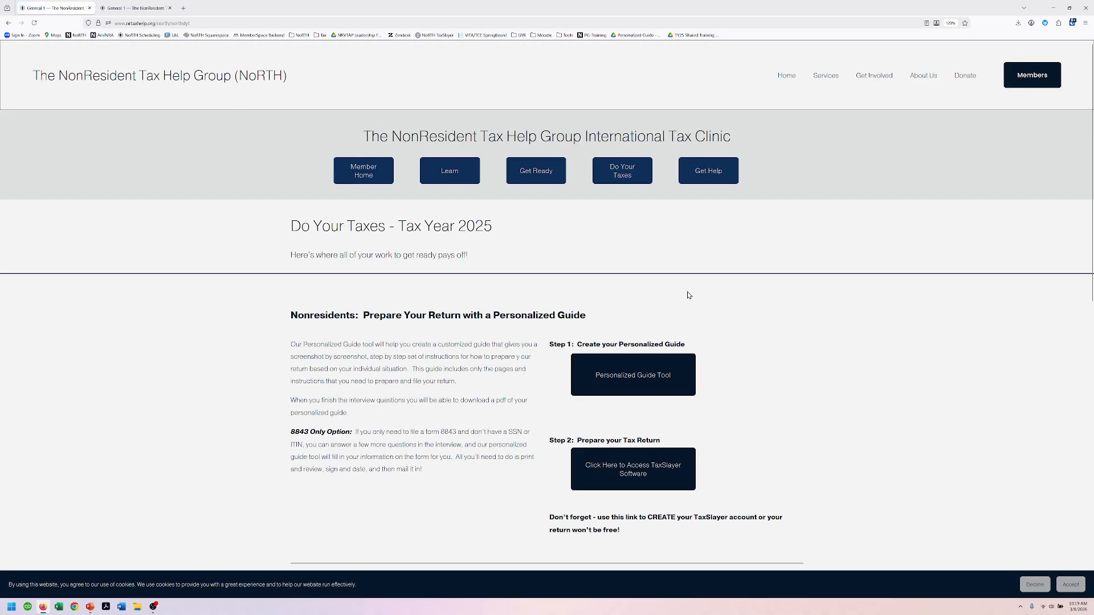
left_click(663, 371)
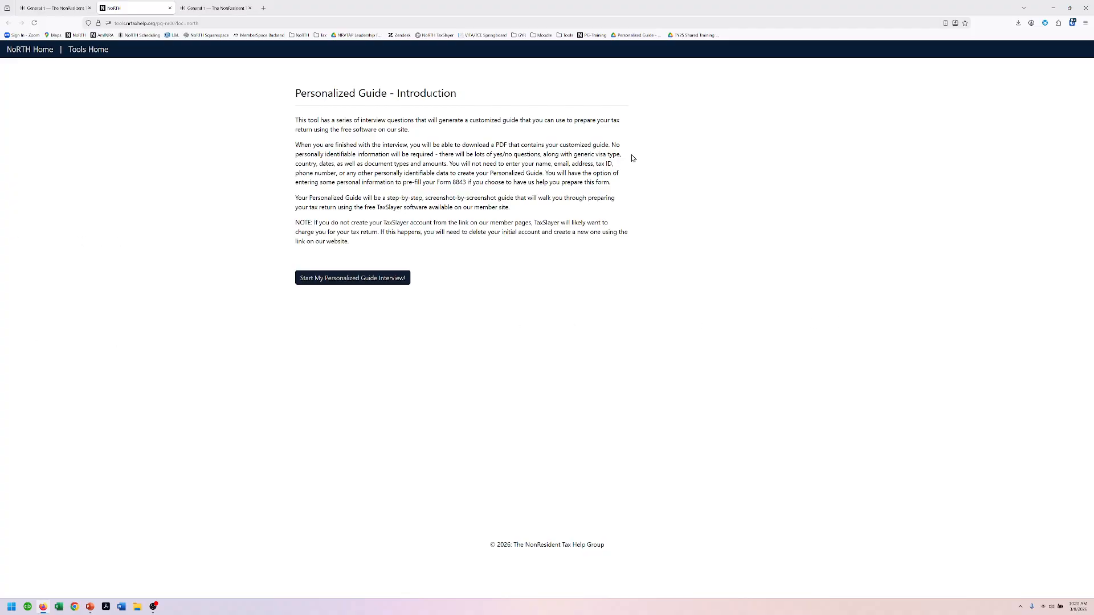
Step: Start the interview as a non-U.S. citizen with China for citizenship and prior tax residence
left_click(346, 281)
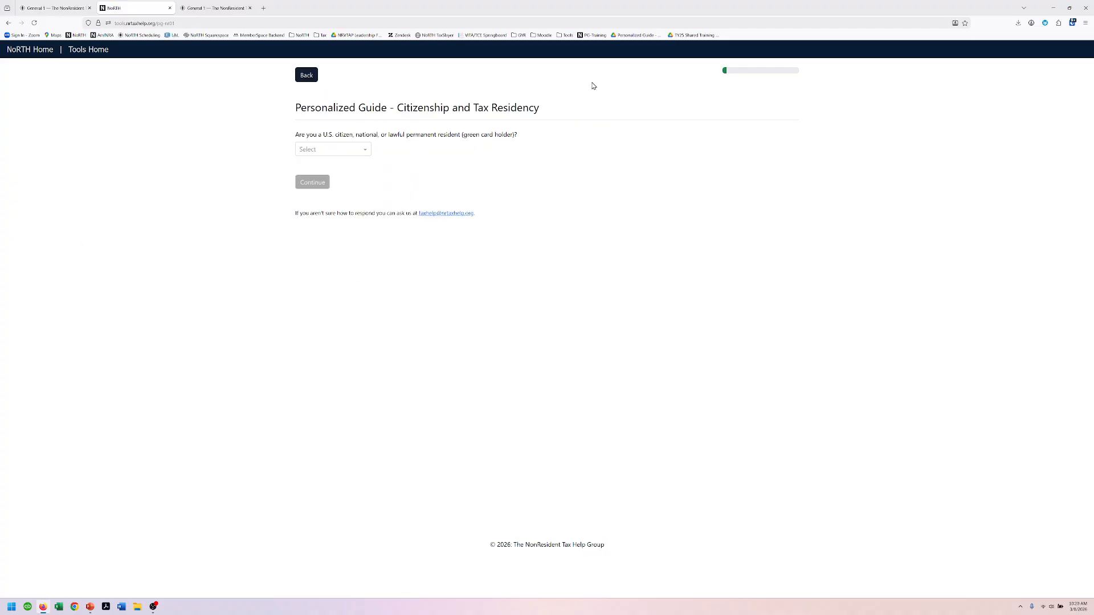
left_click(331, 150)
left_click(319, 180)
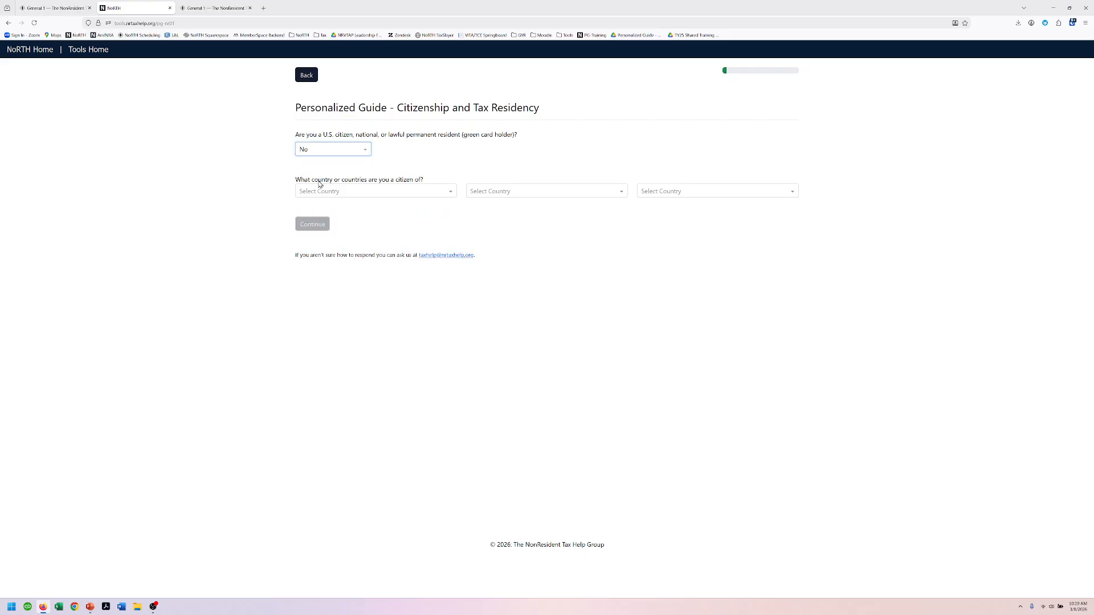
left_click(335, 192)
type("Chin")
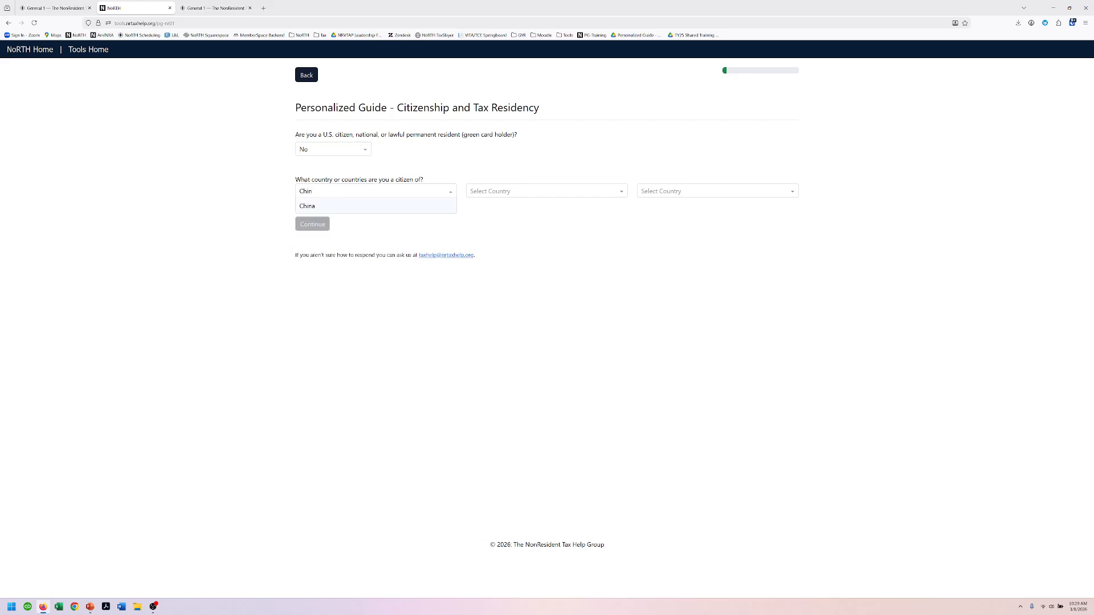
left_click(395, 206)
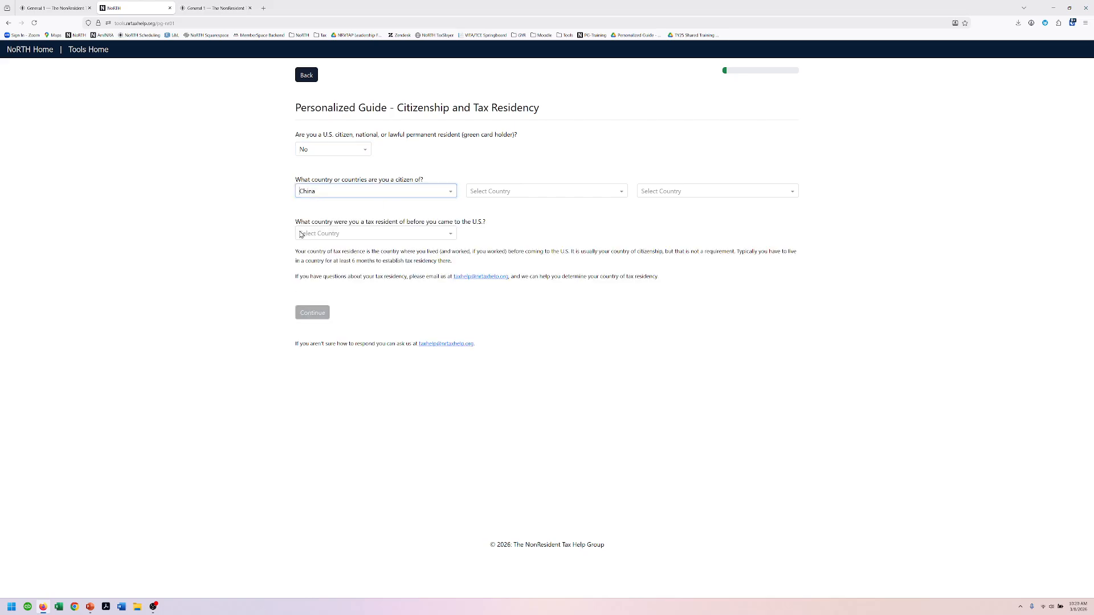
left_click(301, 236)
type("China")
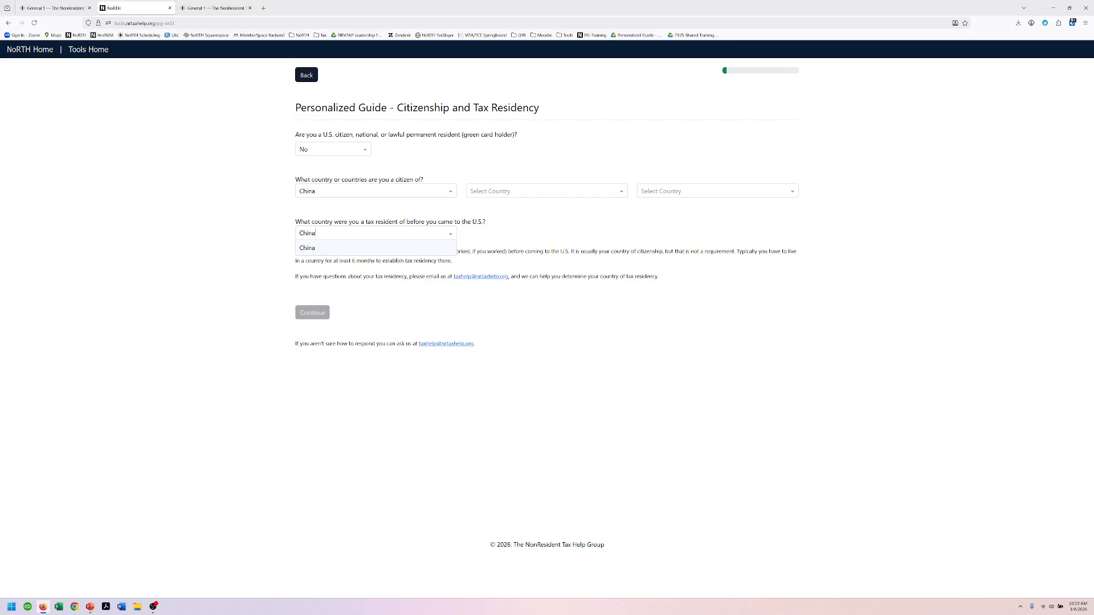
left_click(312, 249)
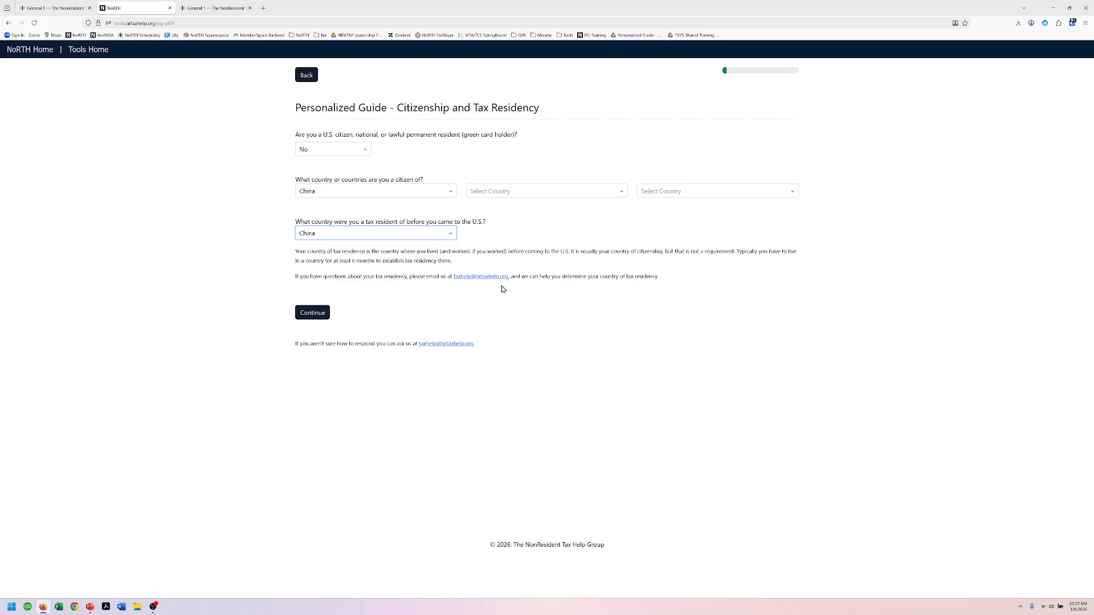
left_click(317, 317)
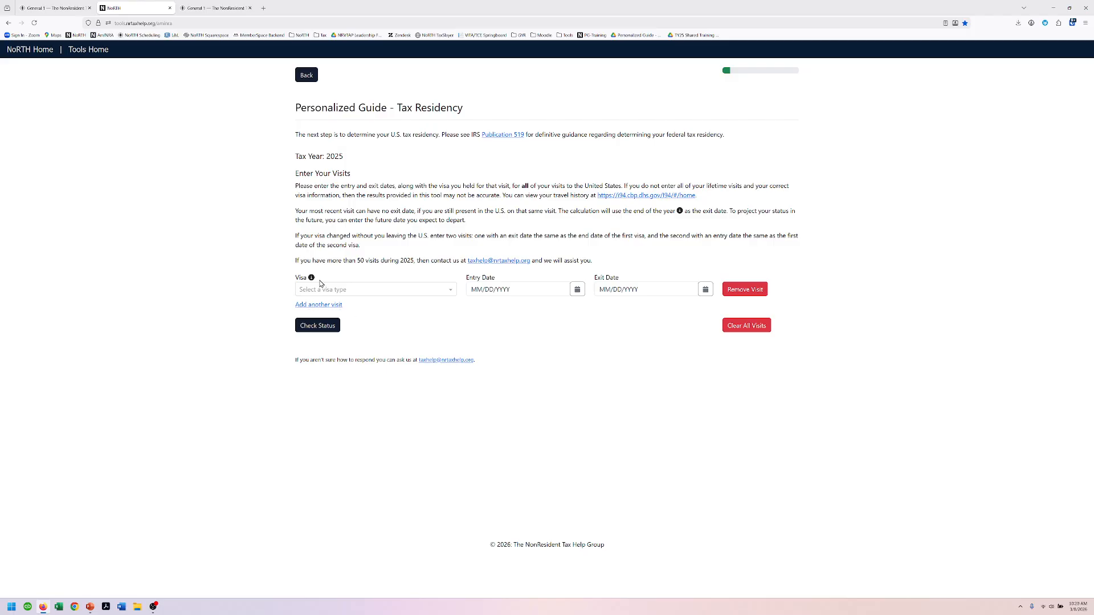
Step: Add an F-1 Student visit from 08/01/2023 to 05/31/2024
left_click(344, 291)
left_click(342, 319)
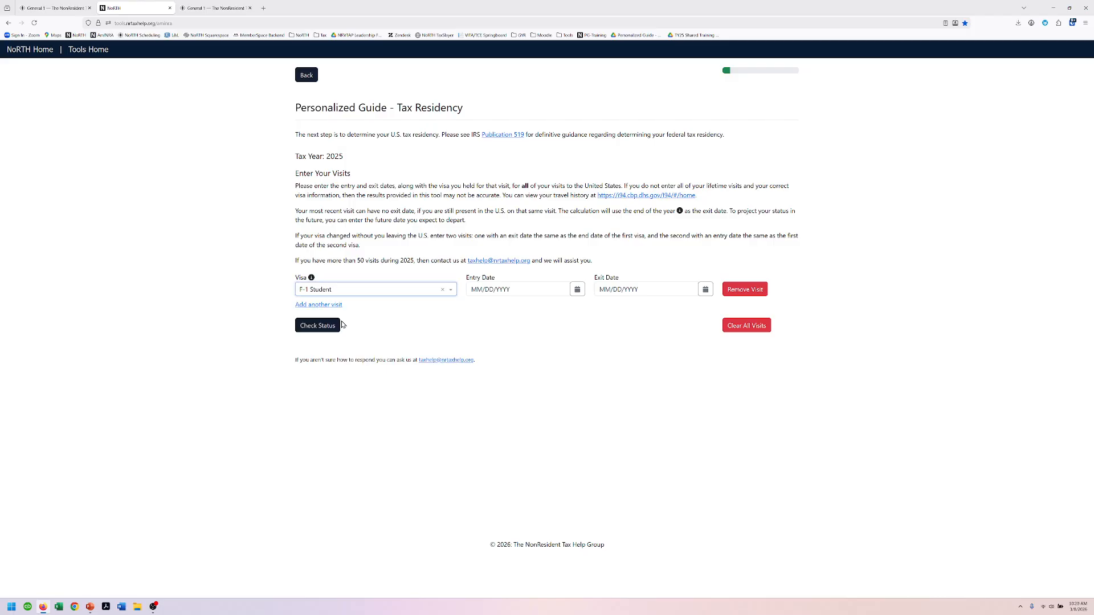
left_click(511, 285)
type("08/01/20")
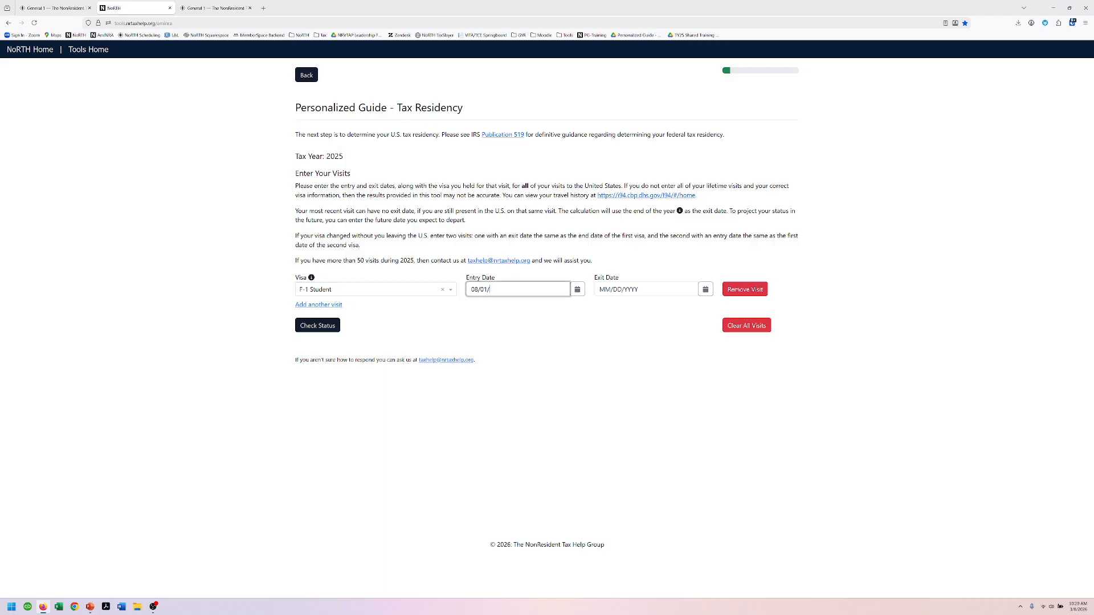
key("Tab")
key("Tab")
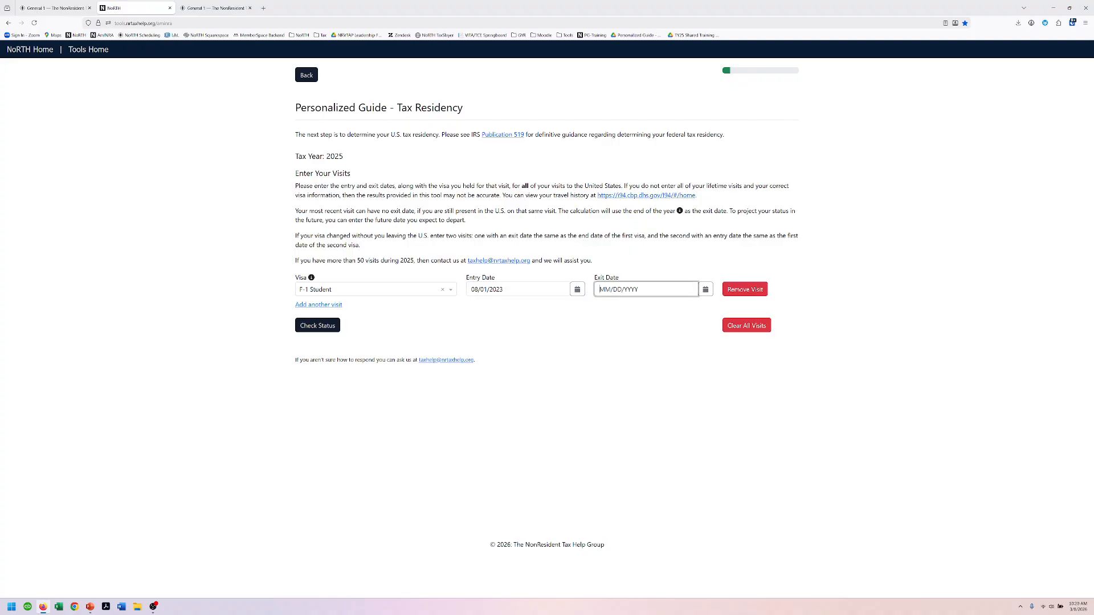
type("05/31/2024")
key("Tab")
Step: Add a second F-1 Student visit starting 08/31/2024 and check the residency status
left_click(323, 305)
left_click(318, 310)
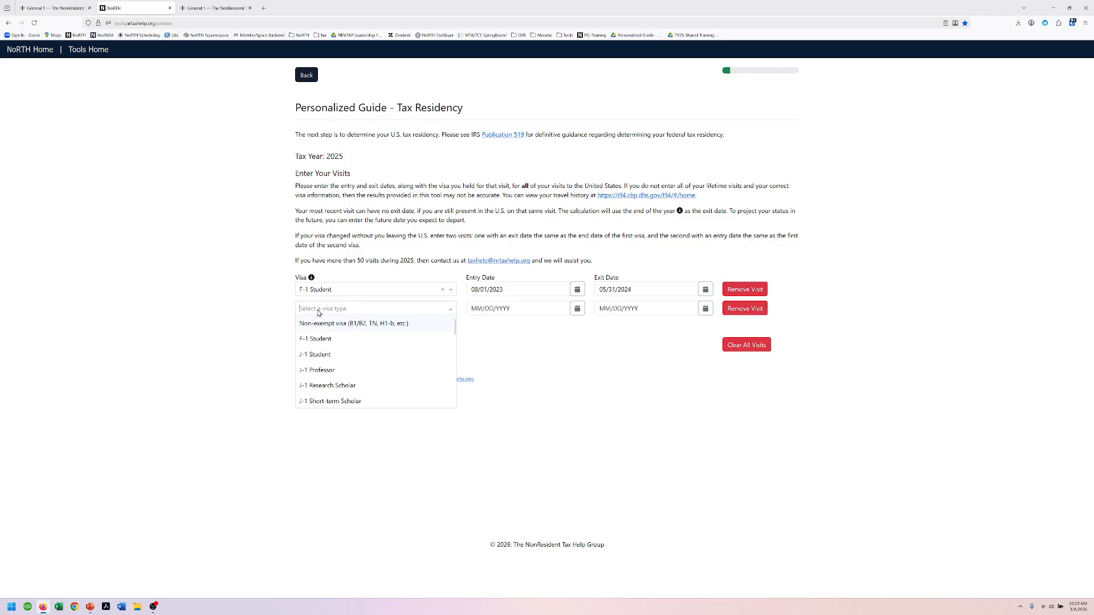
left_click(311, 340)
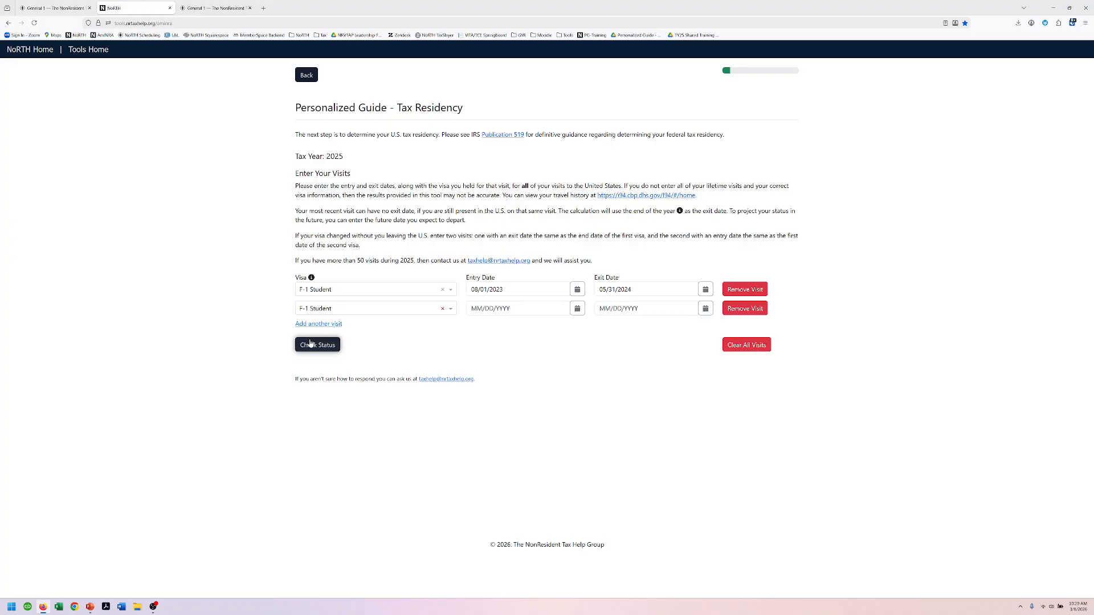
key("Tab")
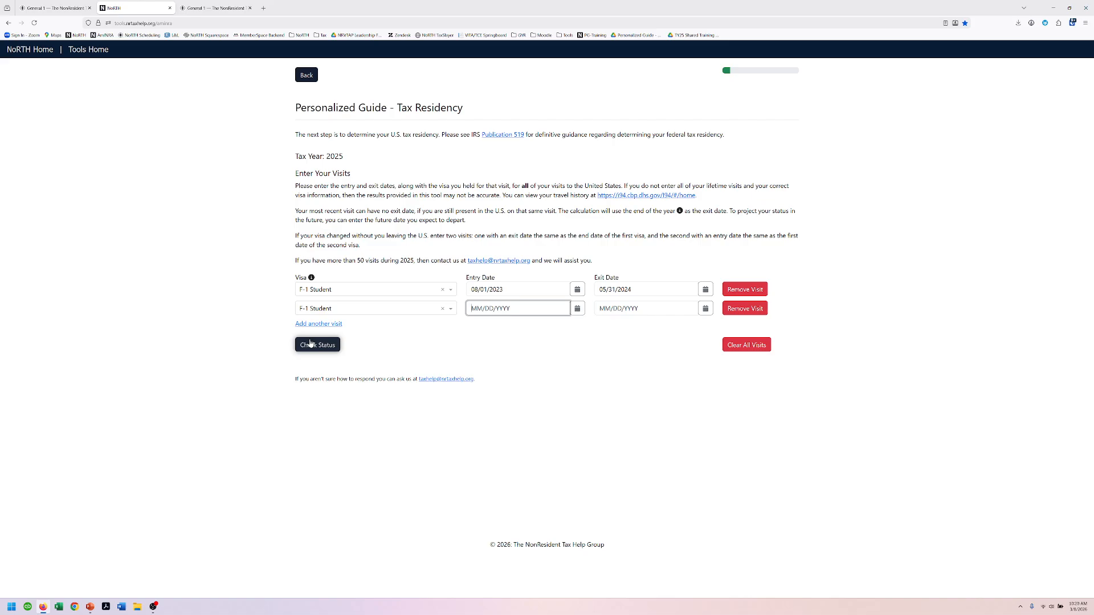
type("08/31/2024")
key("Tab")
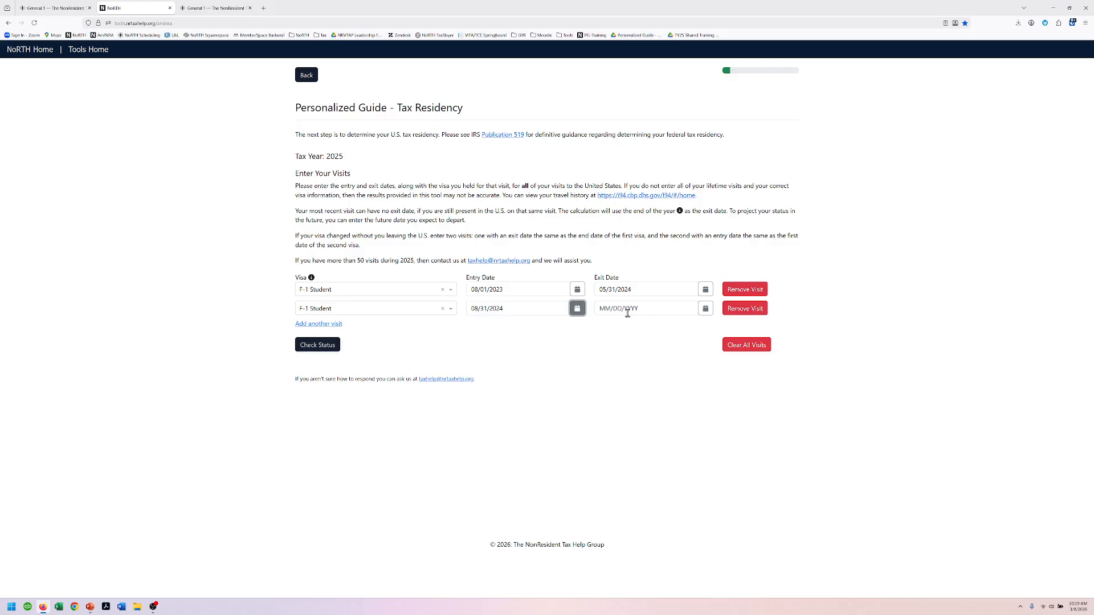
left_click(331, 349)
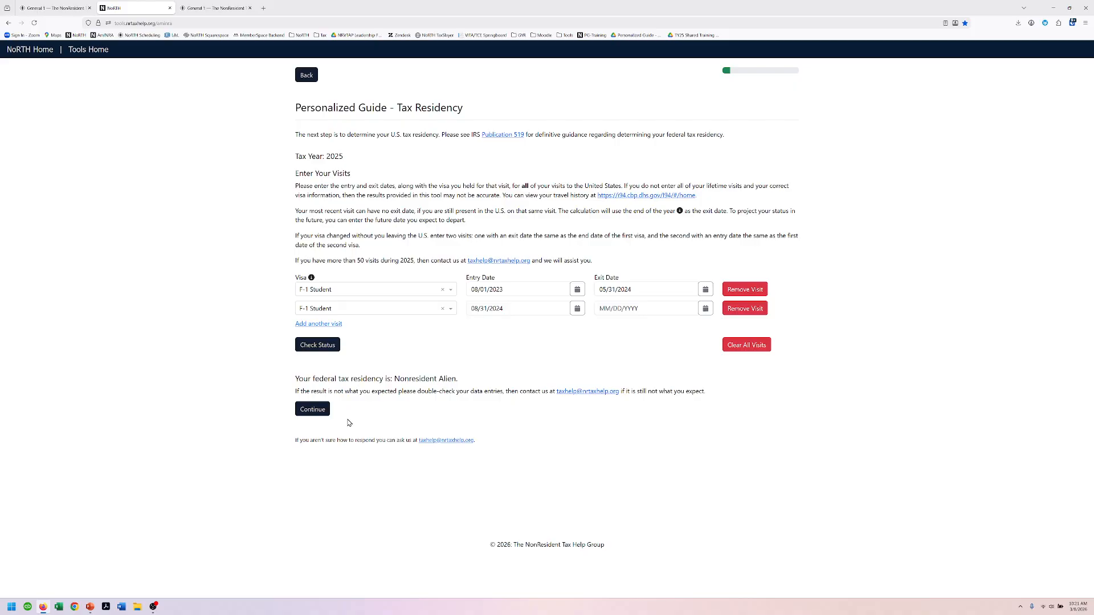
Step: Answer not married on 12/31/2025 and Yes to having an SSN or ITIN
left_click(313, 410)
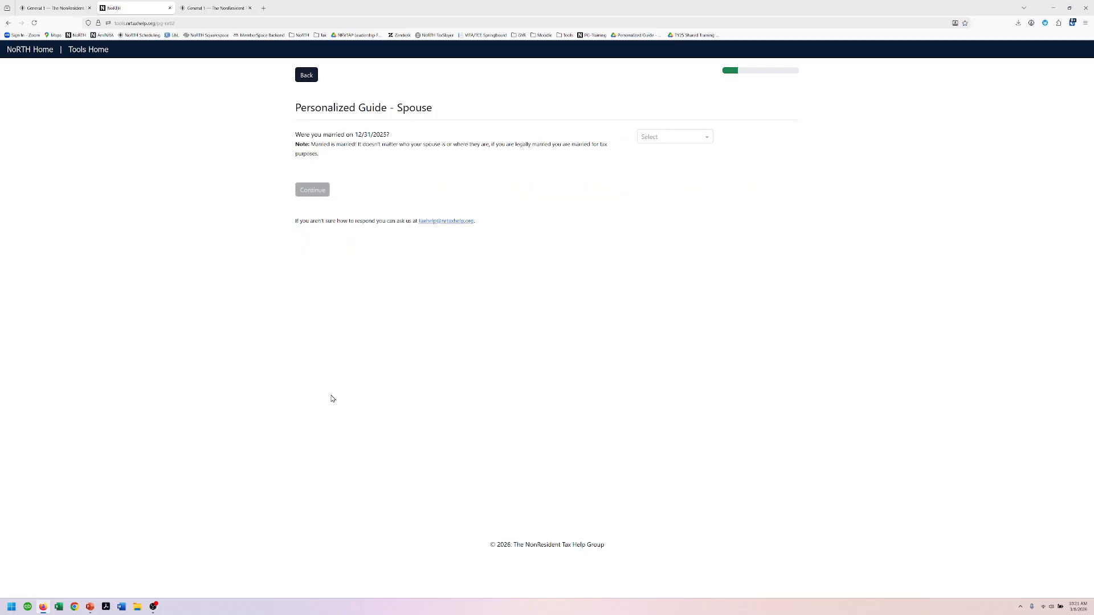
left_click(670, 137)
left_click(661, 166)
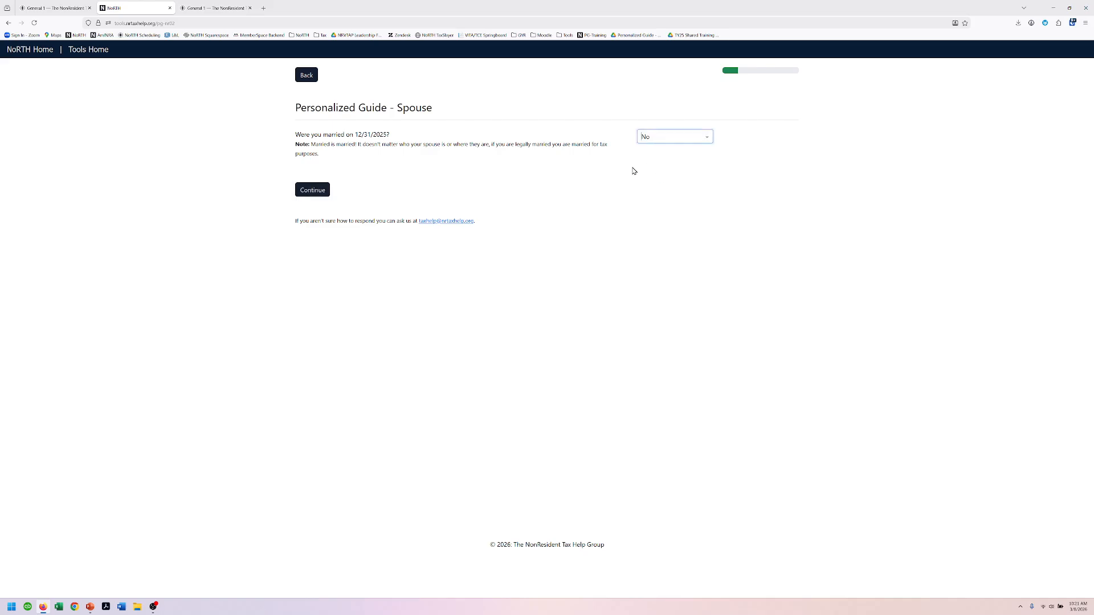
left_click(322, 197)
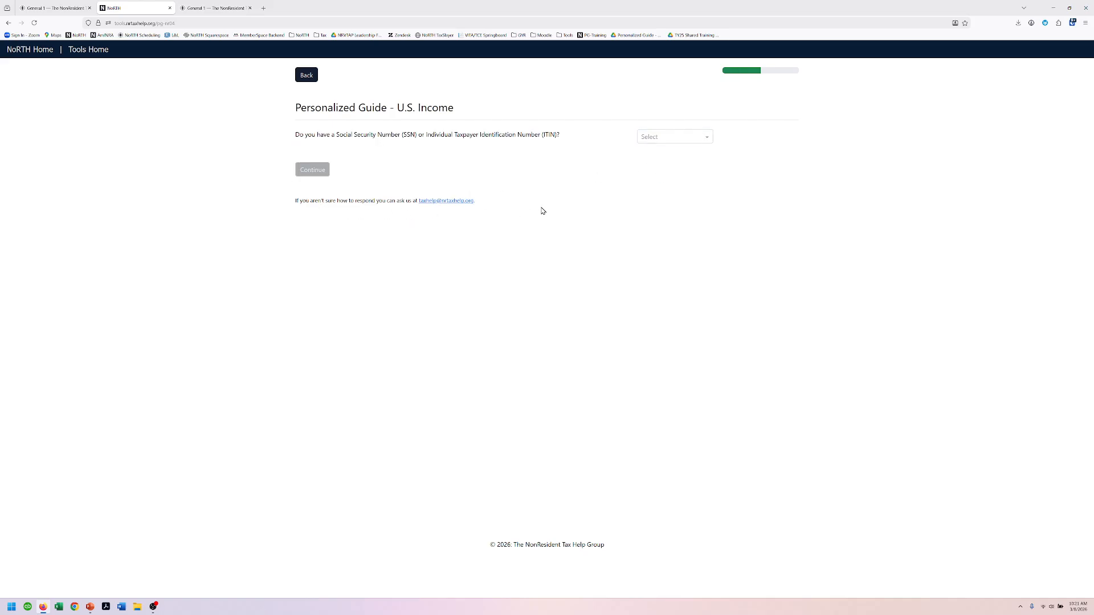
left_click(649, 138)
left_click(664, 154)
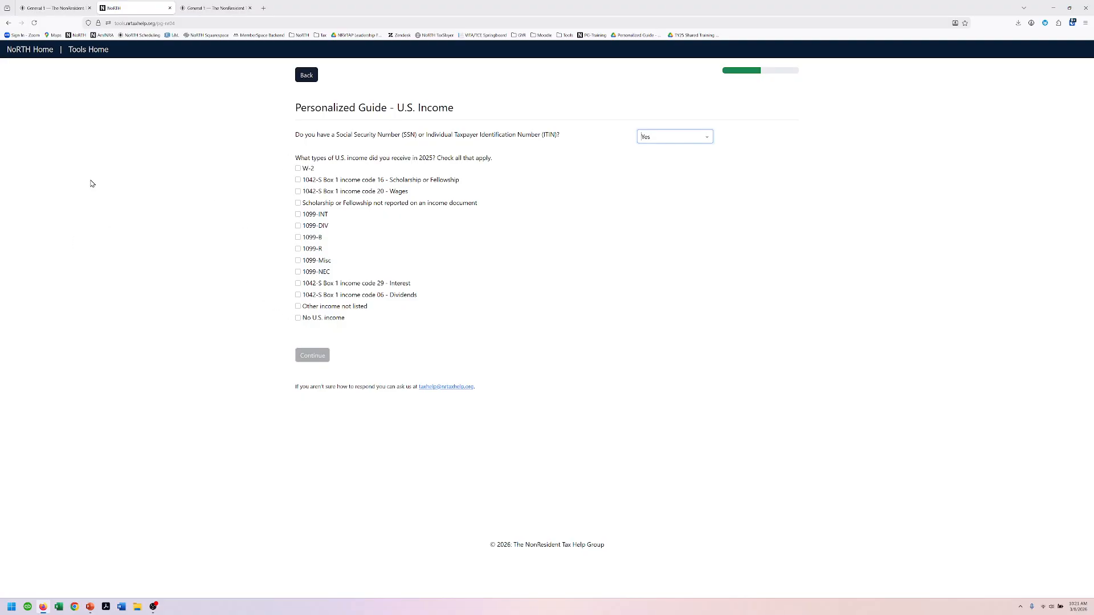
Step: Mark 1042-S code 20 wages as income, with No for overtime pay and tips
left_click(298, 192)
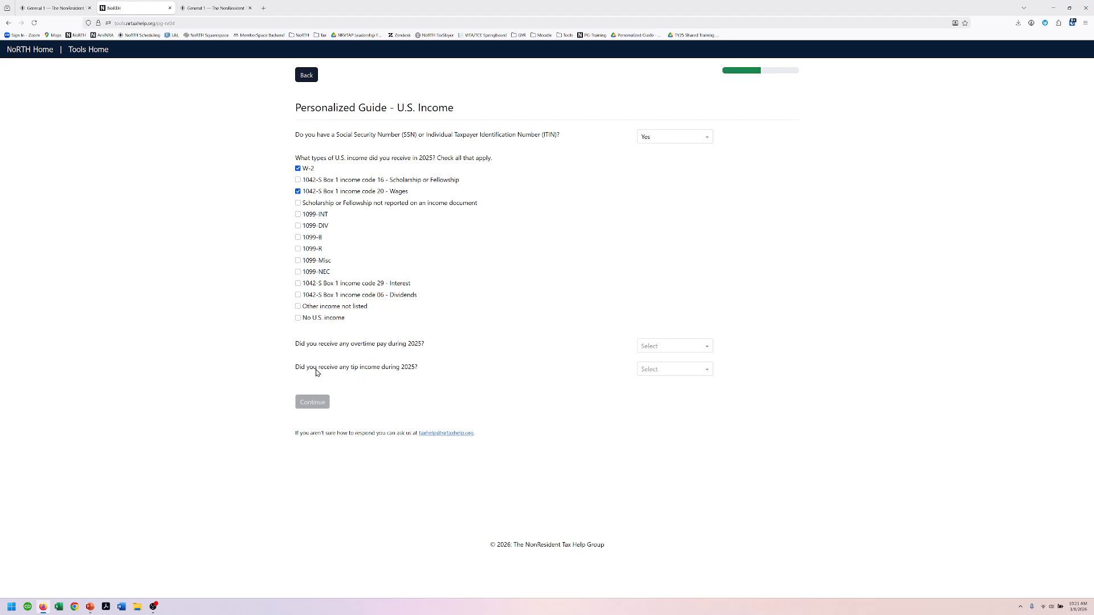
left_click(695, 346)
left_click(663, 376)
left_click(662, 371)
left_click(661, 399)
left_click(311, 406)
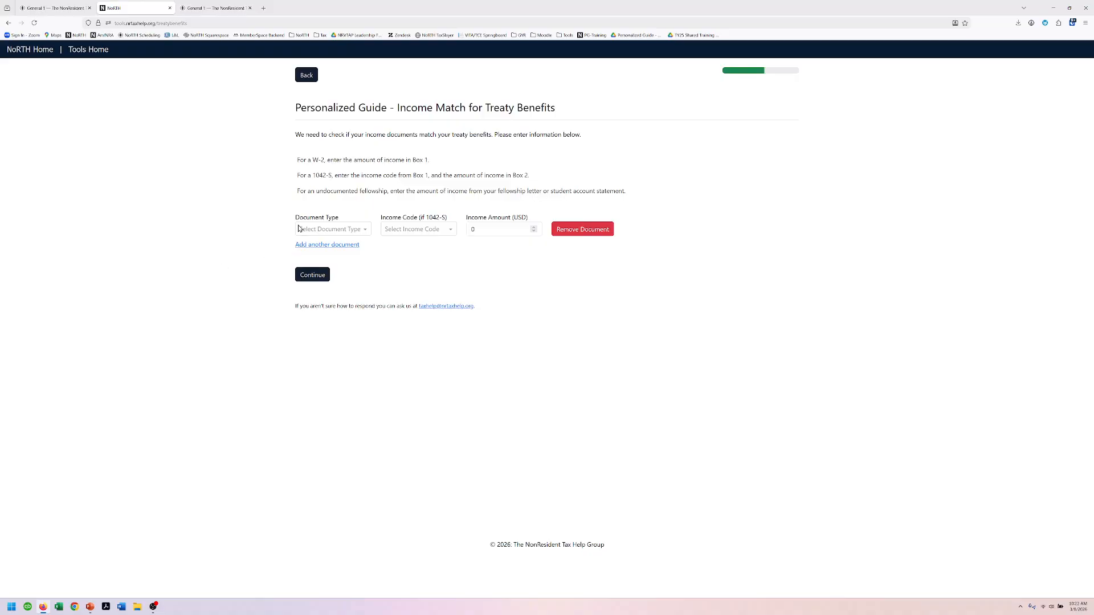
Step: List a 1042-S document with income code 20 for 5000
left_click(320, 229)
left_click(327, 261)
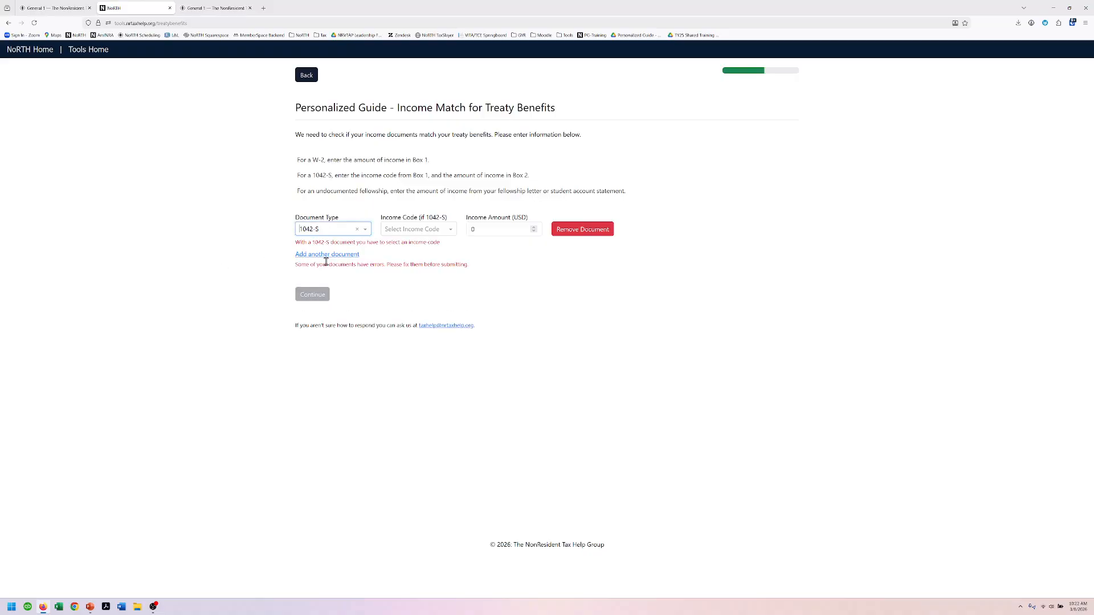
left_click(397, 230)
left_click(405, 275)
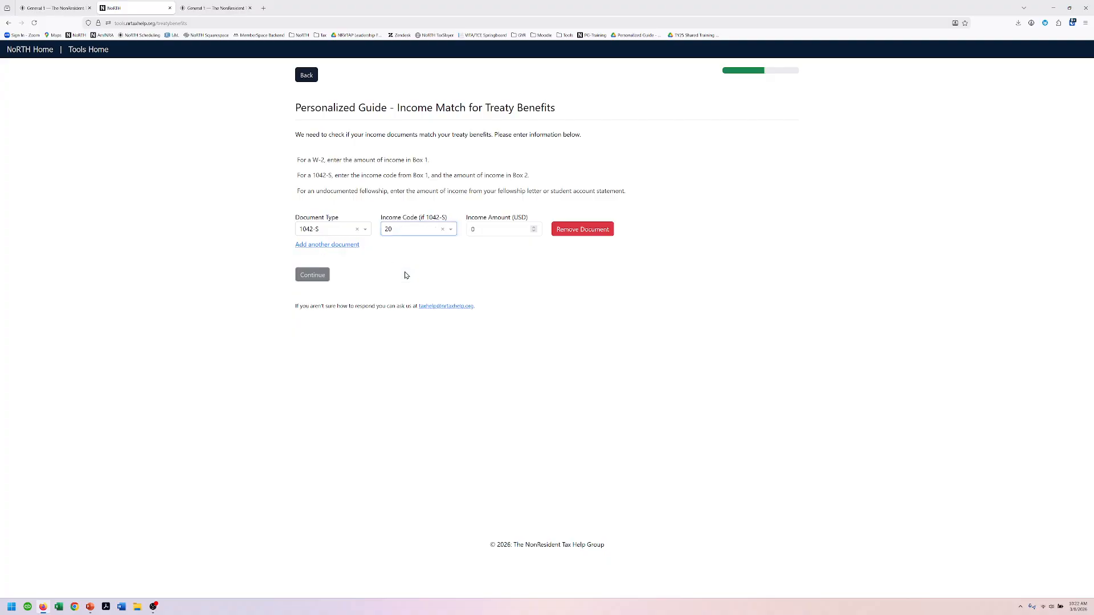
left_click(482, 230)
type("5000")
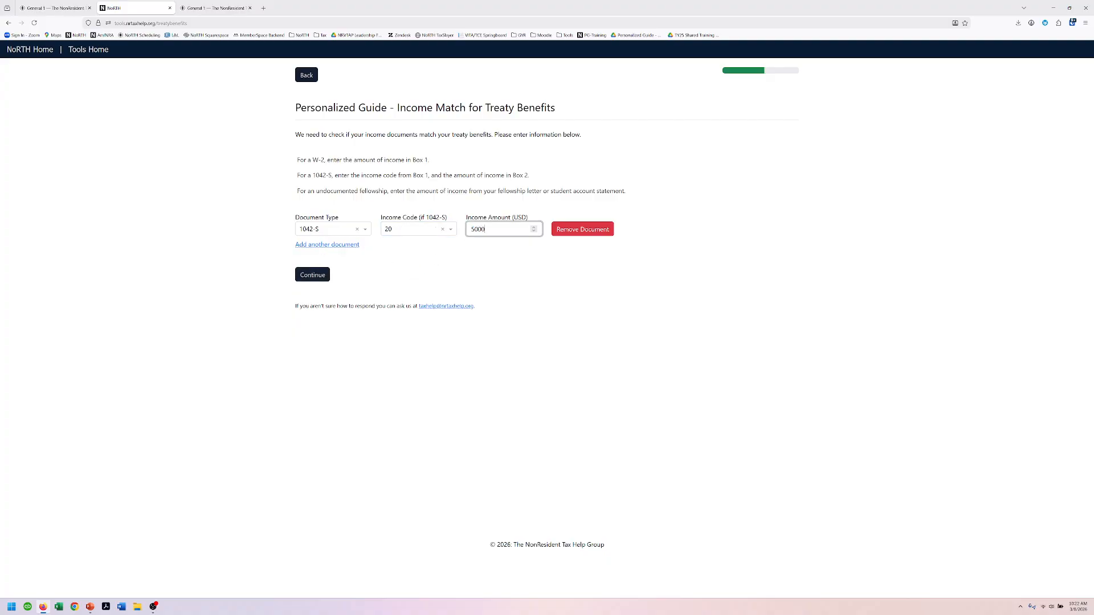
Step: Add a W-2 document for 8400 and continue
left_click(324, 245)
left_click(323, 248)
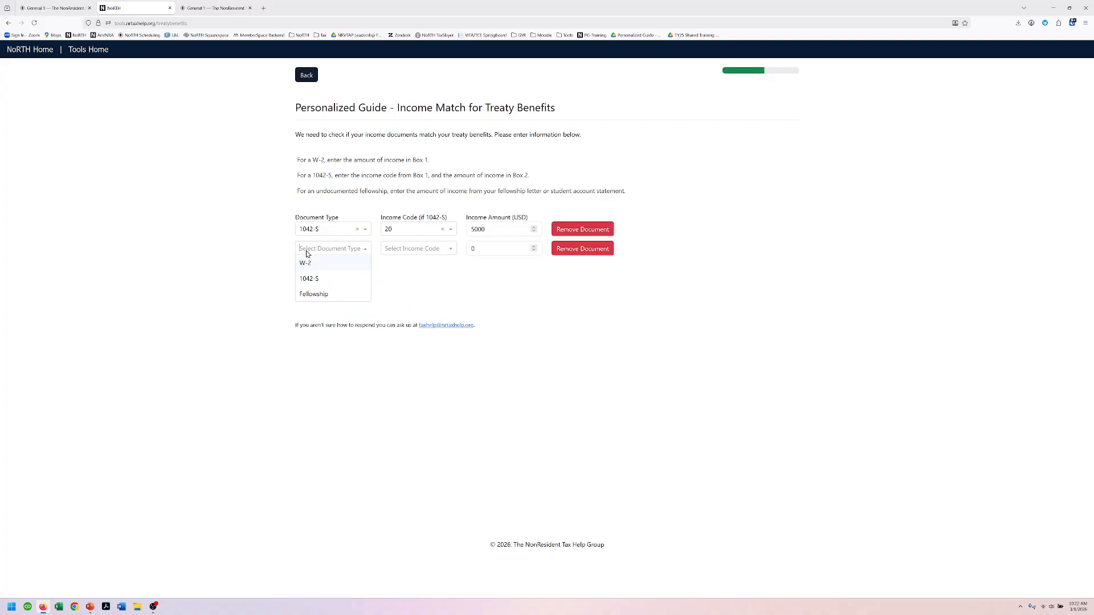
left_click(303, 260)
left_click(484, 249)
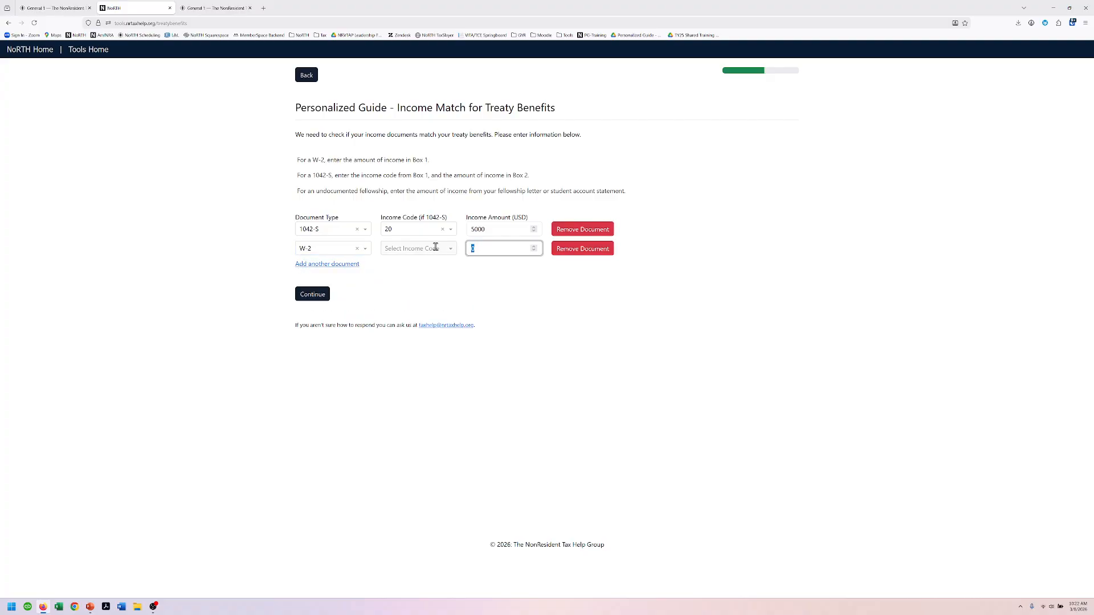
type("8400")
key("Tab")
left_click(302, 293)
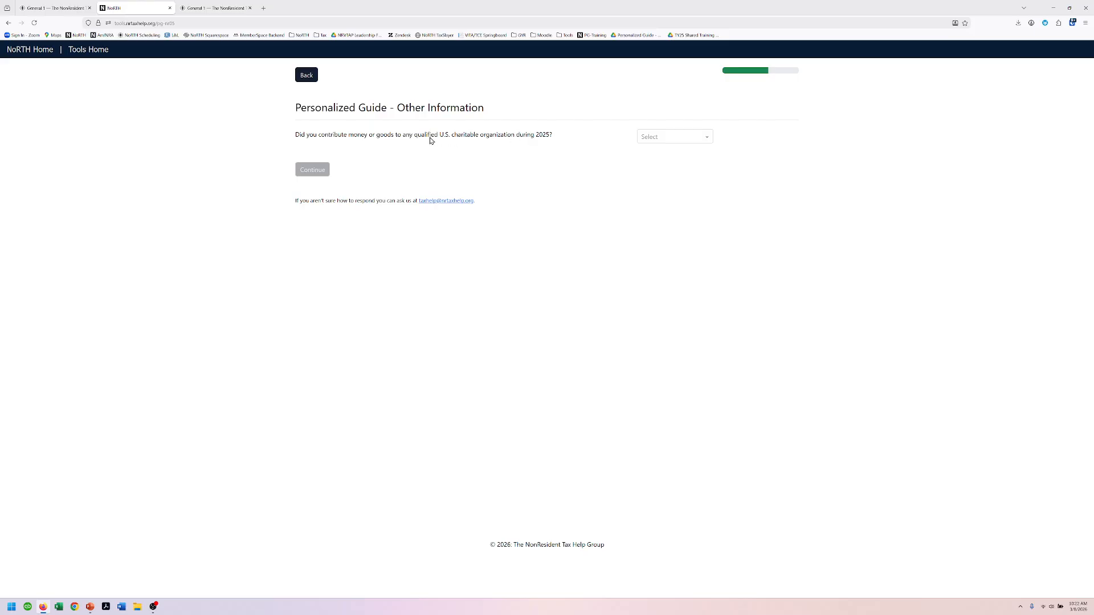
Step: Answer No to charitable contributions, student loan interest and new-vehicle loan
left_click(674, 141)
left_click(670, 168)
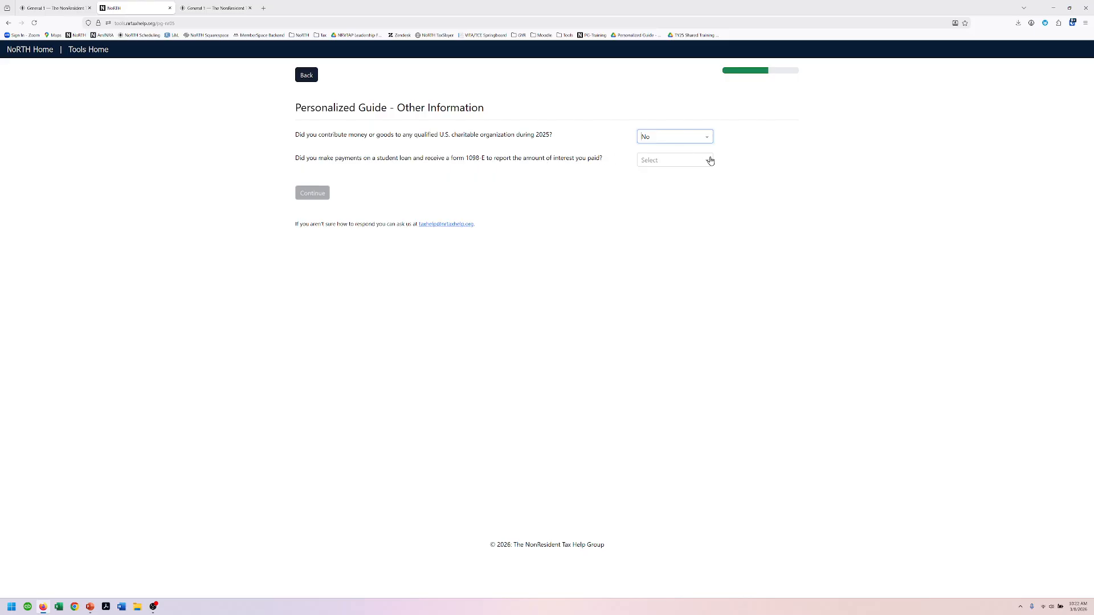
left_click(686, 162)
left_click(660, 191)
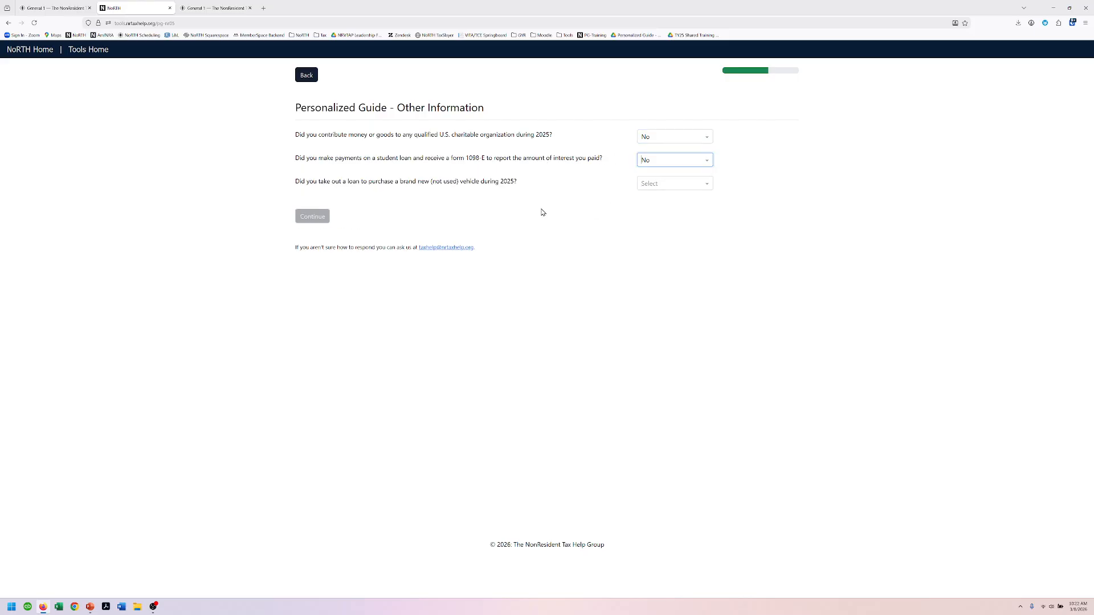
left_click(648, 185)
left_click(645, 214)
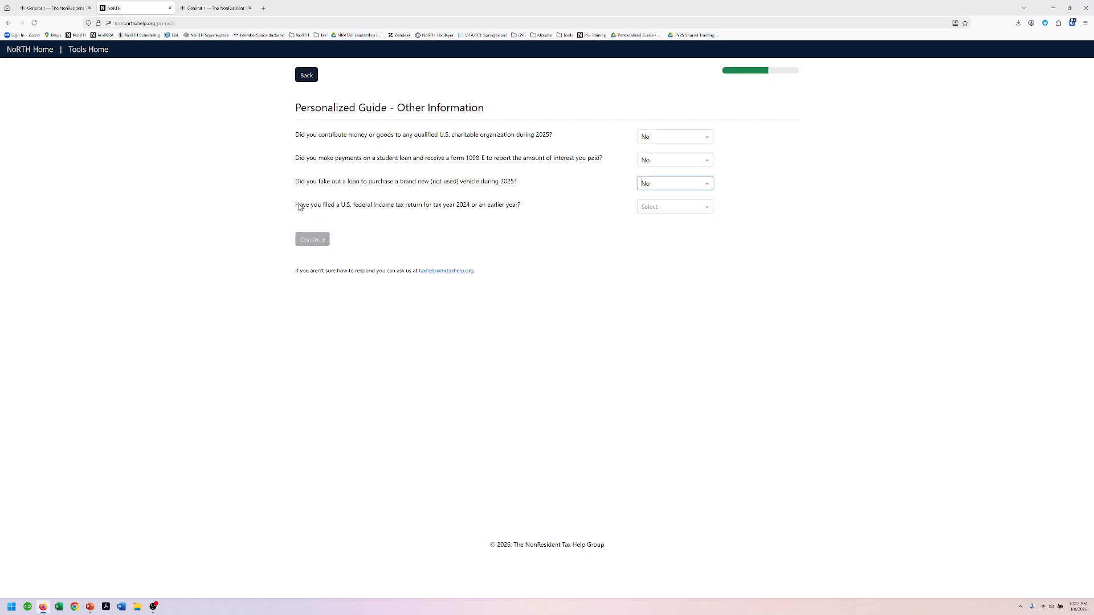
Step: Answer Yes to prior federal return, No to state refund, Yes to additional state tax
left_click(661, 208)
left_click(652, 223)
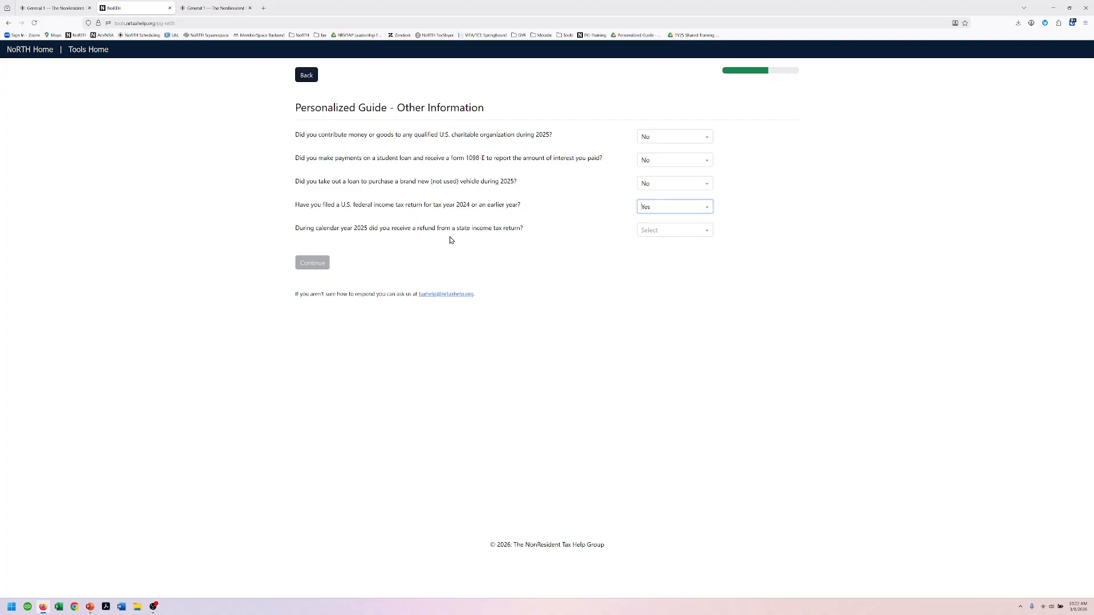
left_click(667, 233)
left_click(667, 259)
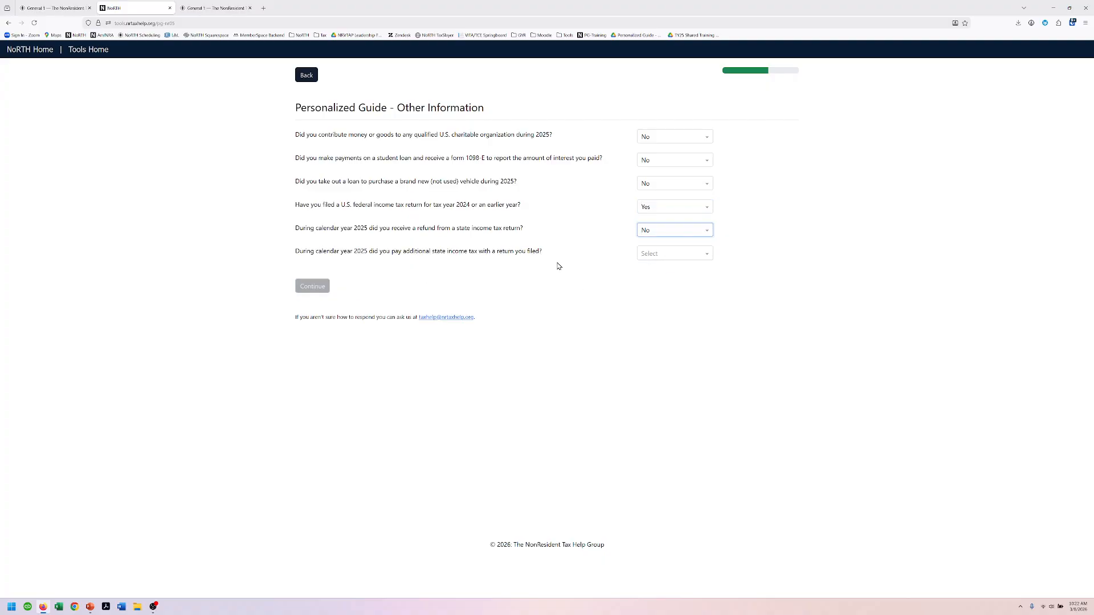
left_click(668, 258)
left_click(669, 269)
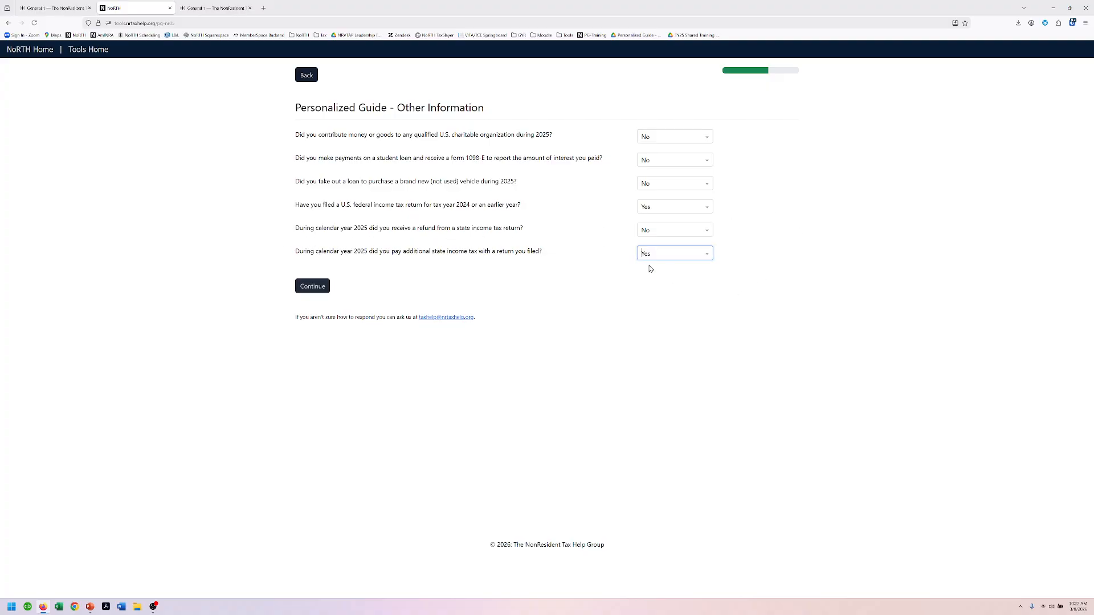
left_click(311, 286)
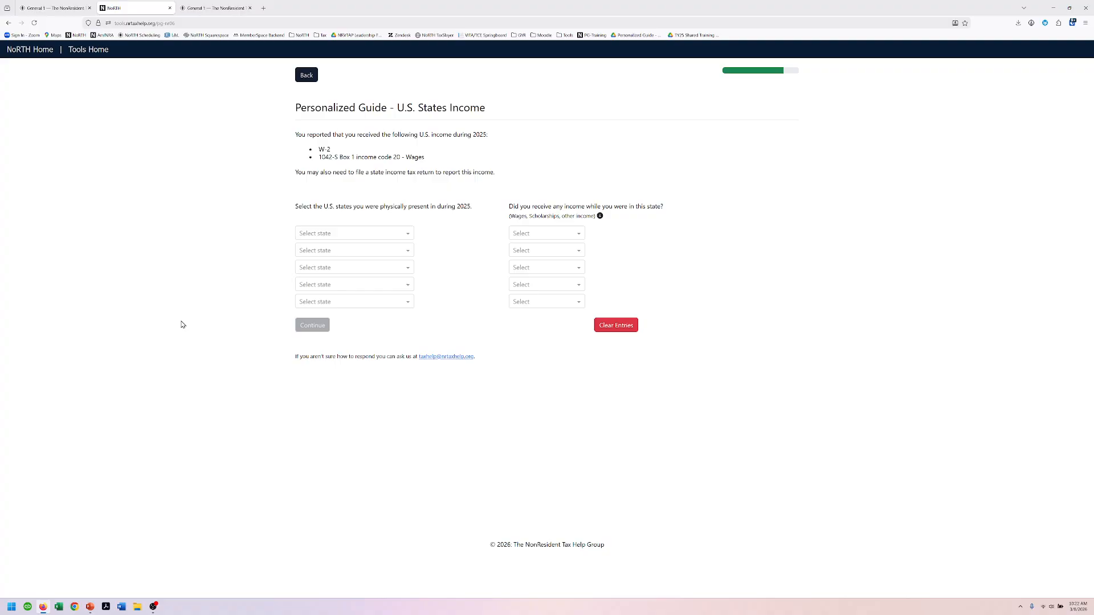
Step: Choose Minnesota as the state lived in and mark Yes for income there
left_click(360, 238)
type("minn")
left_click(349, 248)
left_click(553, 236)
left_click(546, 250)
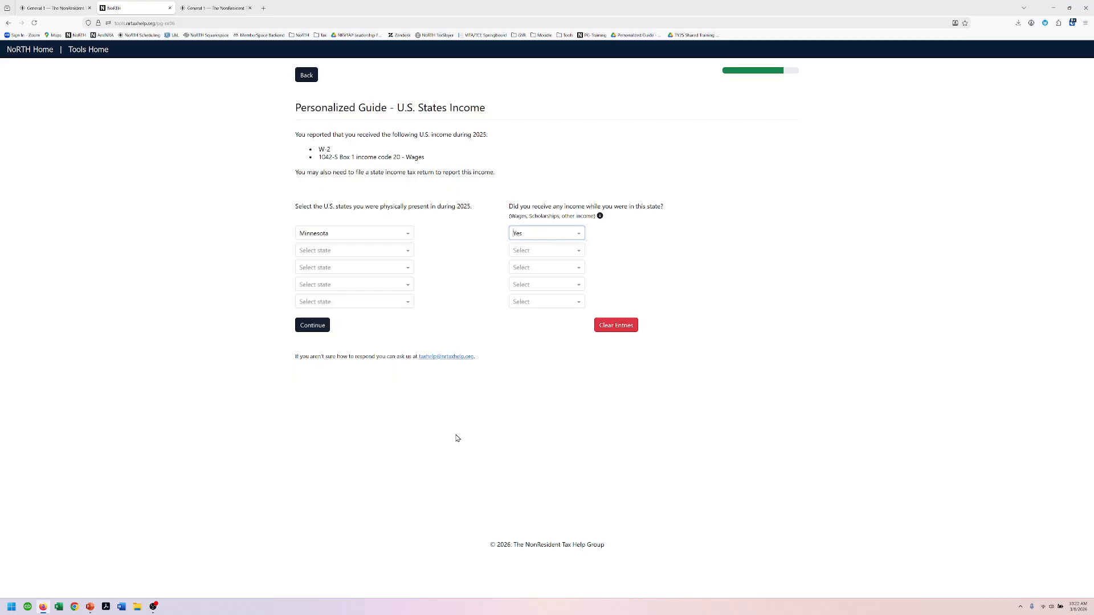
left_click(311, 328)
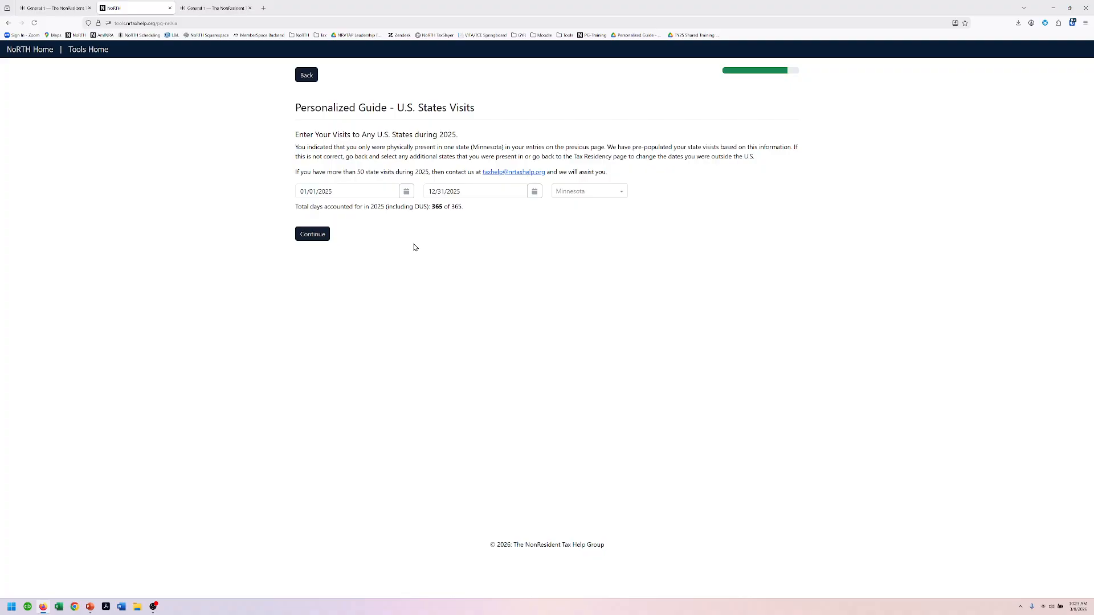
Step: Confirm Minnesota was the abode for all of the visit
left_click(318, 235)
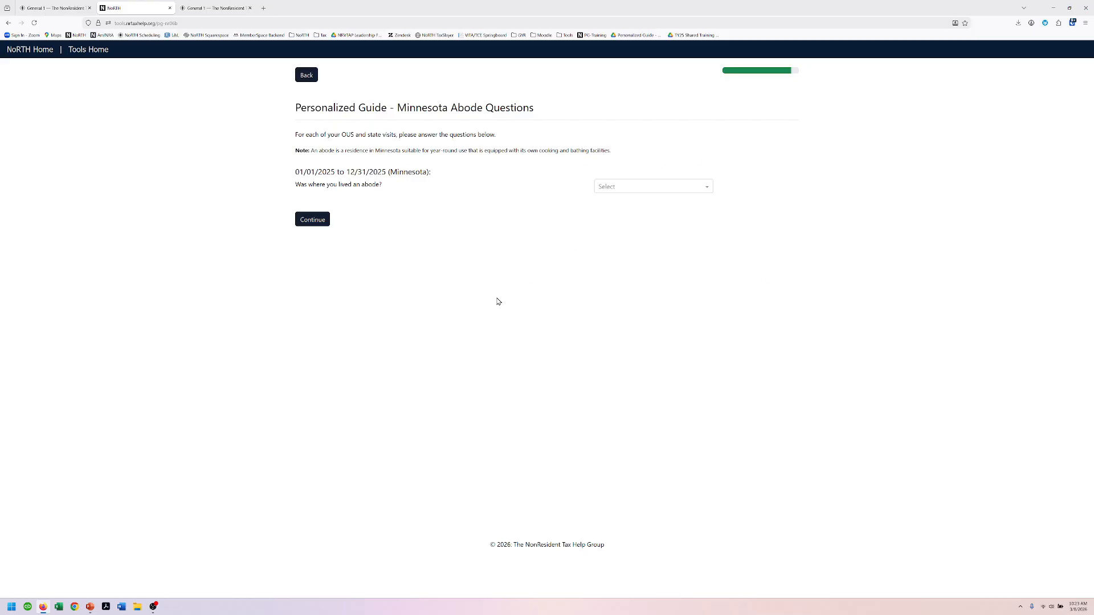
left_click(659, 189)
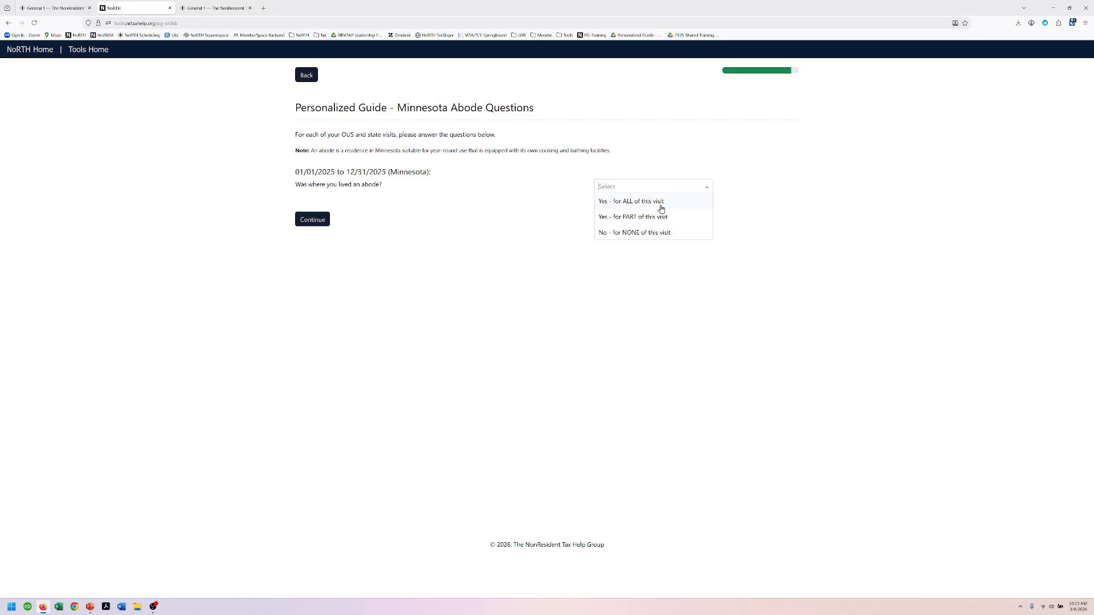
left_click(659, 204)
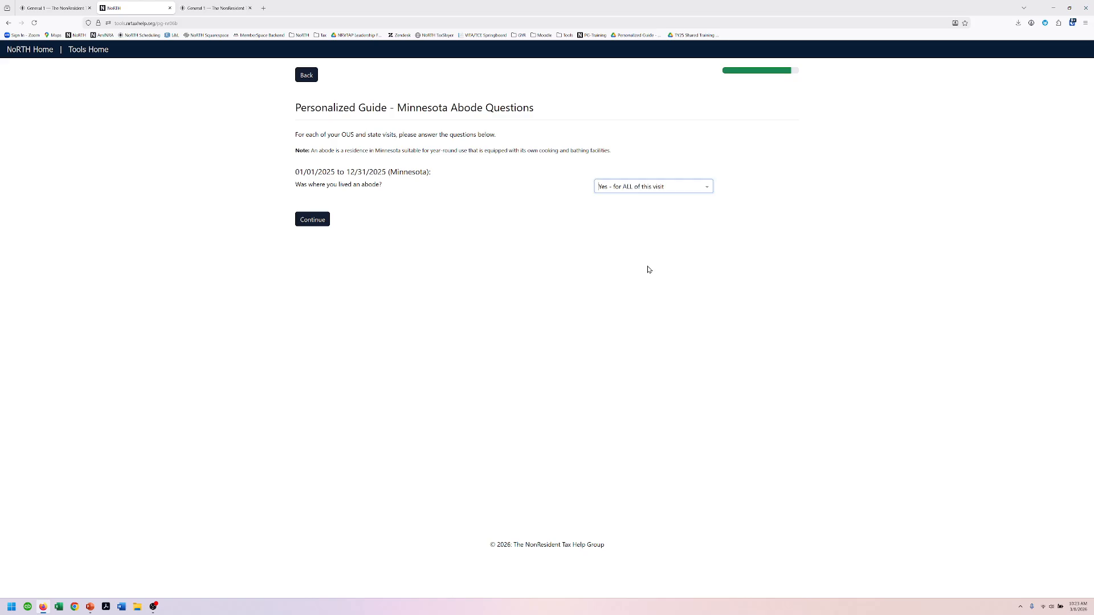
left_click(315, 220)
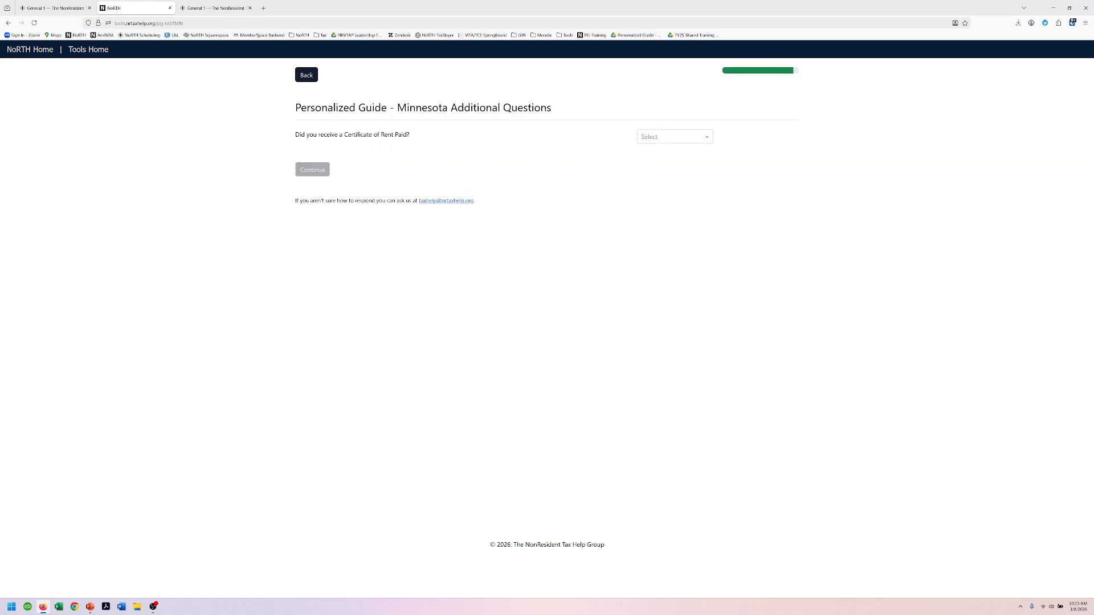
Step: Answer No to rent certificate and property tax statement, Yes to prior MN return, No to moving
left_click(680, 137)
left_click(676, 167)
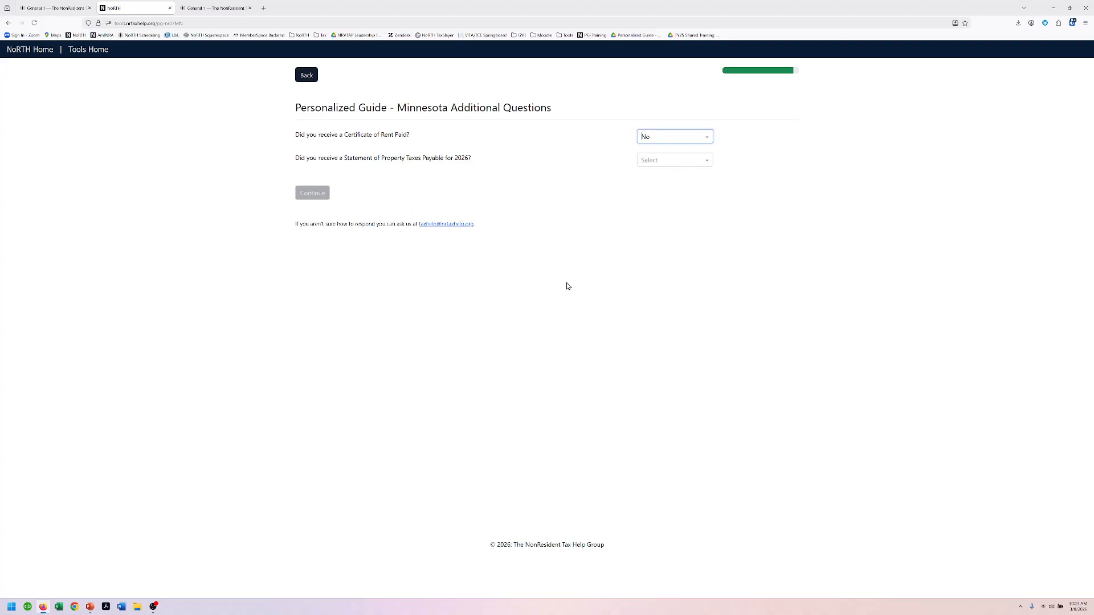
left_click(675, 160)
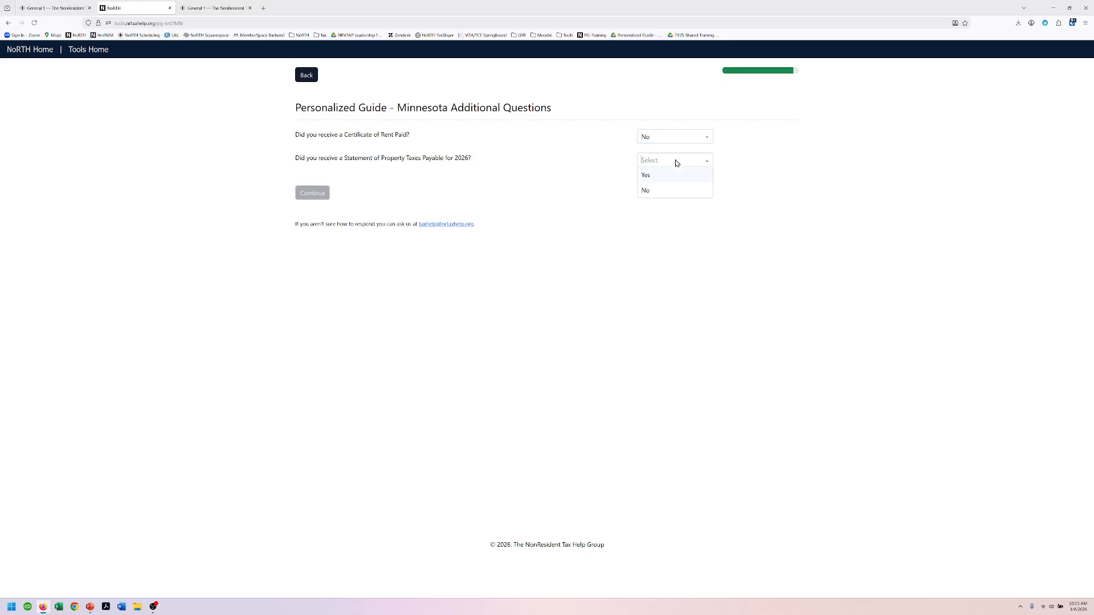
left_click(665, 192)
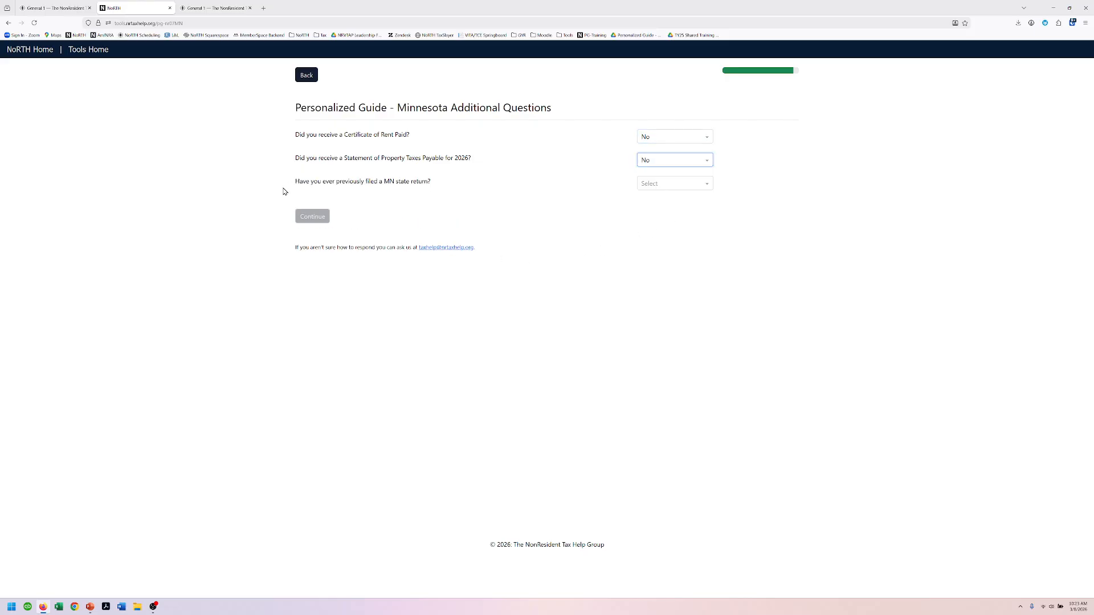
left_click(670, 187)
left_click(668, 199)
left_click(655, 210)
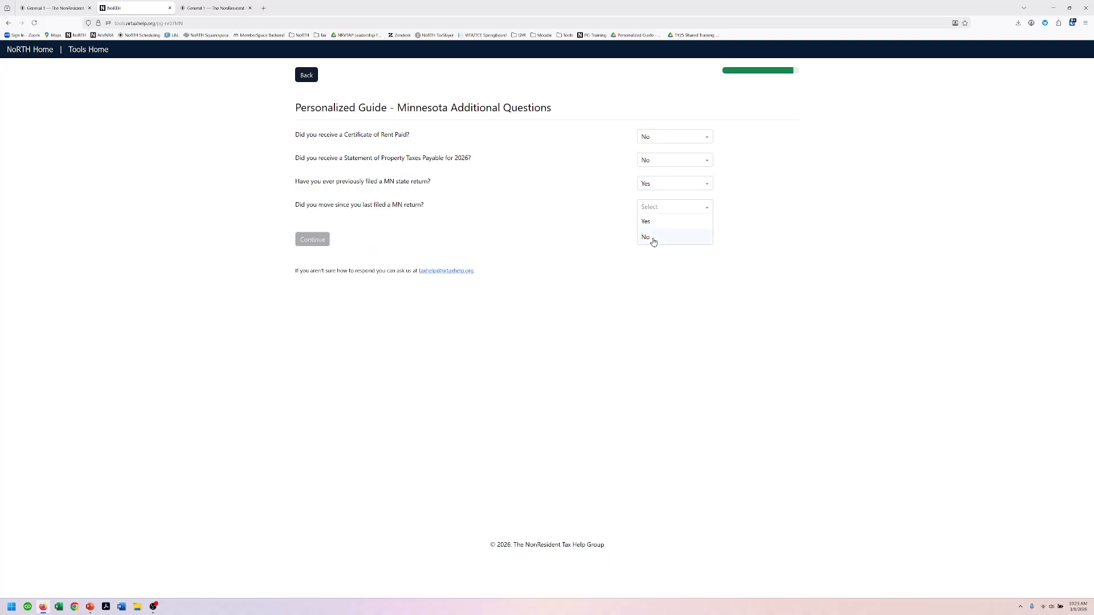
left_click(652, 238)
left_click(320, 241)
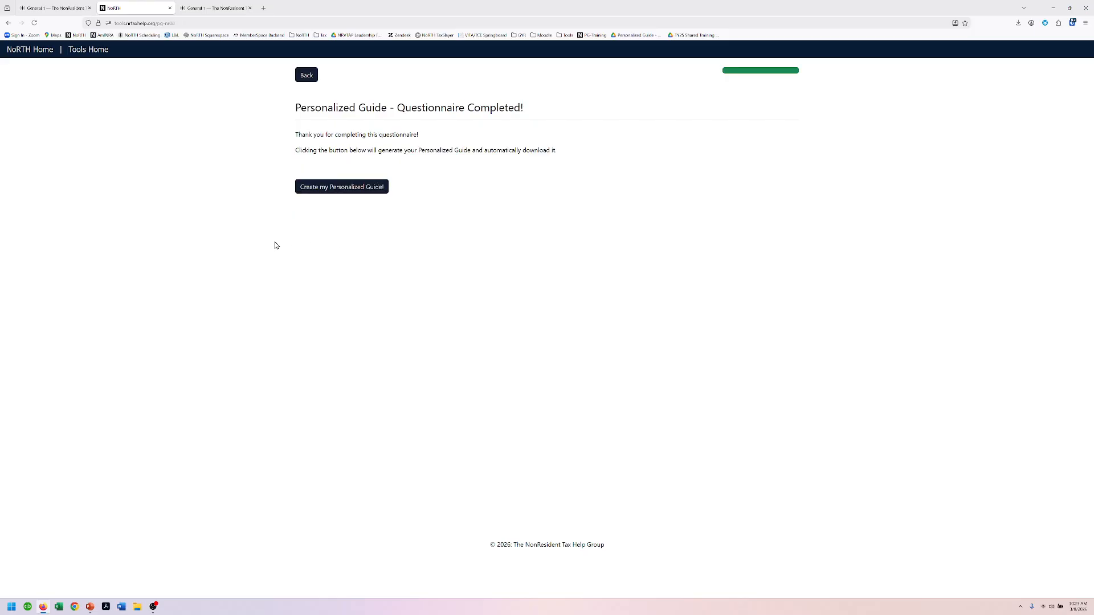
Step: Create the Personalized Guide and save its PDF download
left_click(336, 187)
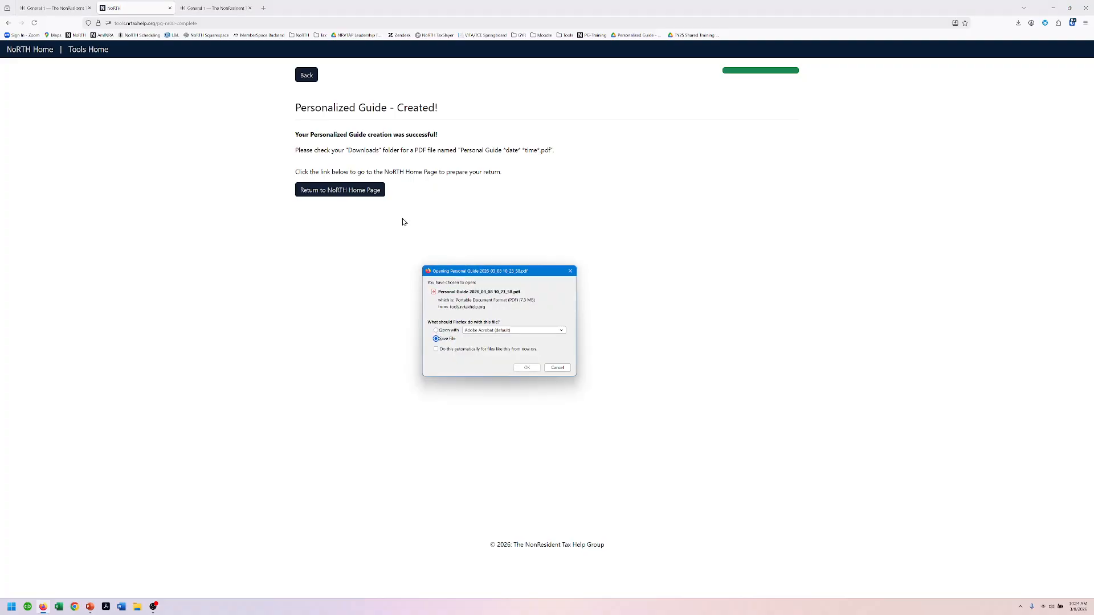
left_click(527, 368)
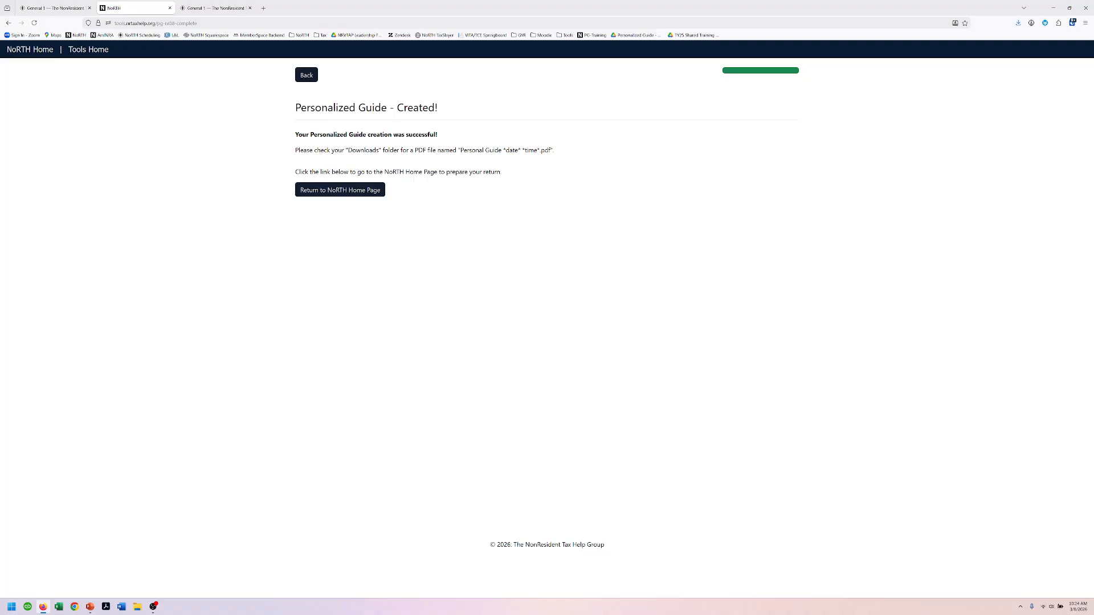
left_click_drag(0, 228, 415, 1)
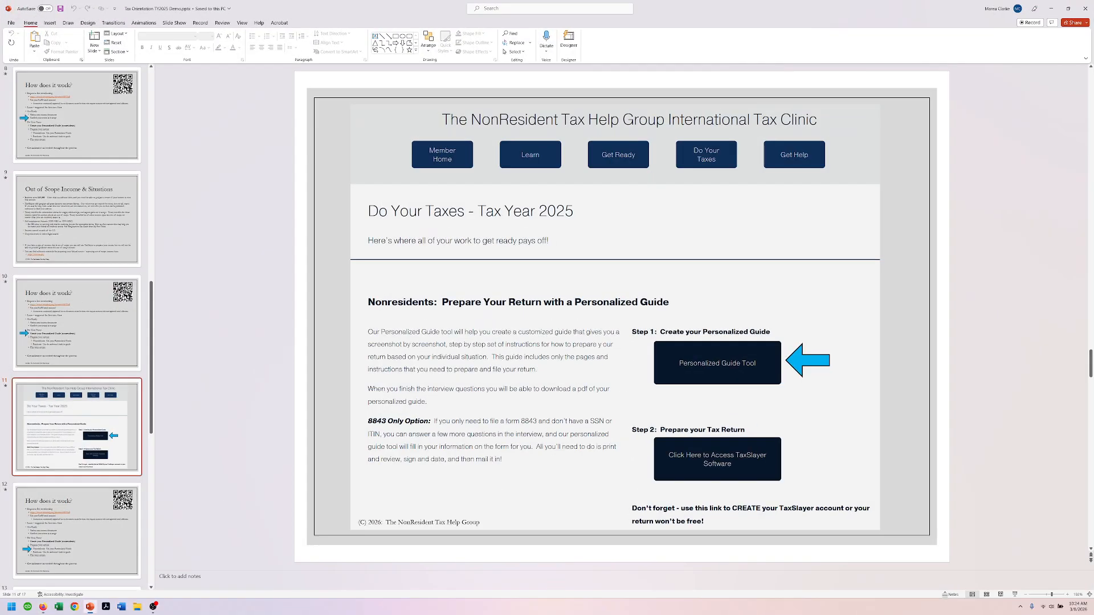
left_click(1014, 594)
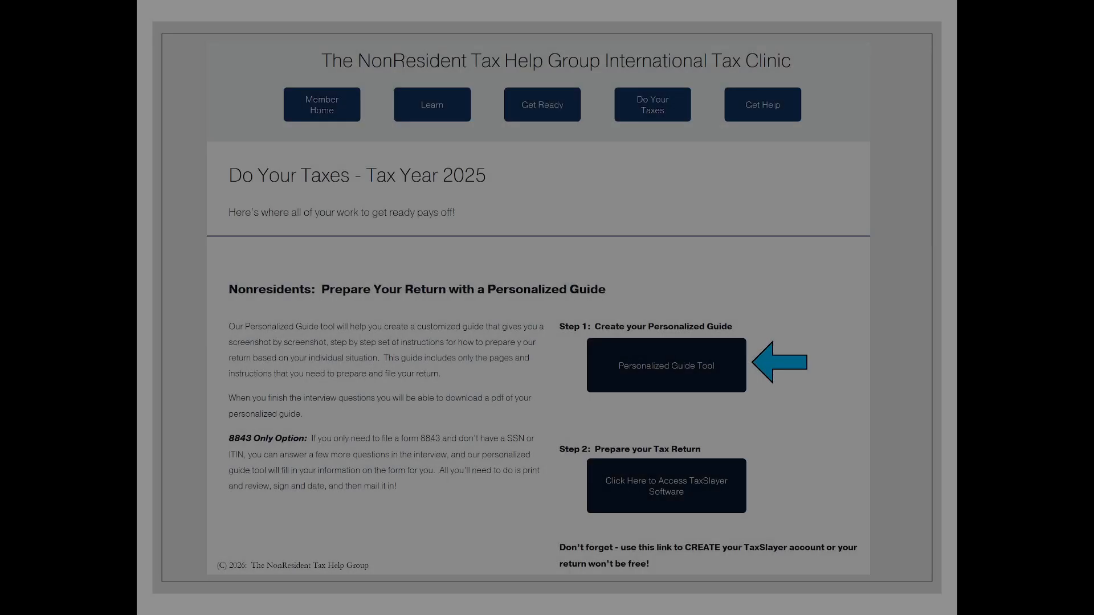
key("Right")
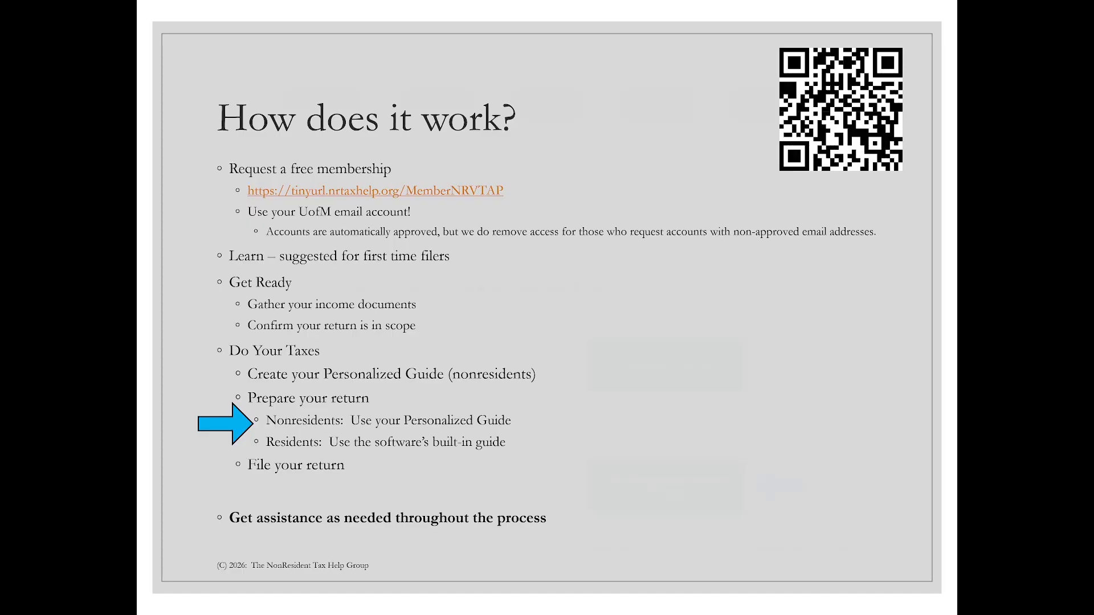
key("Right")
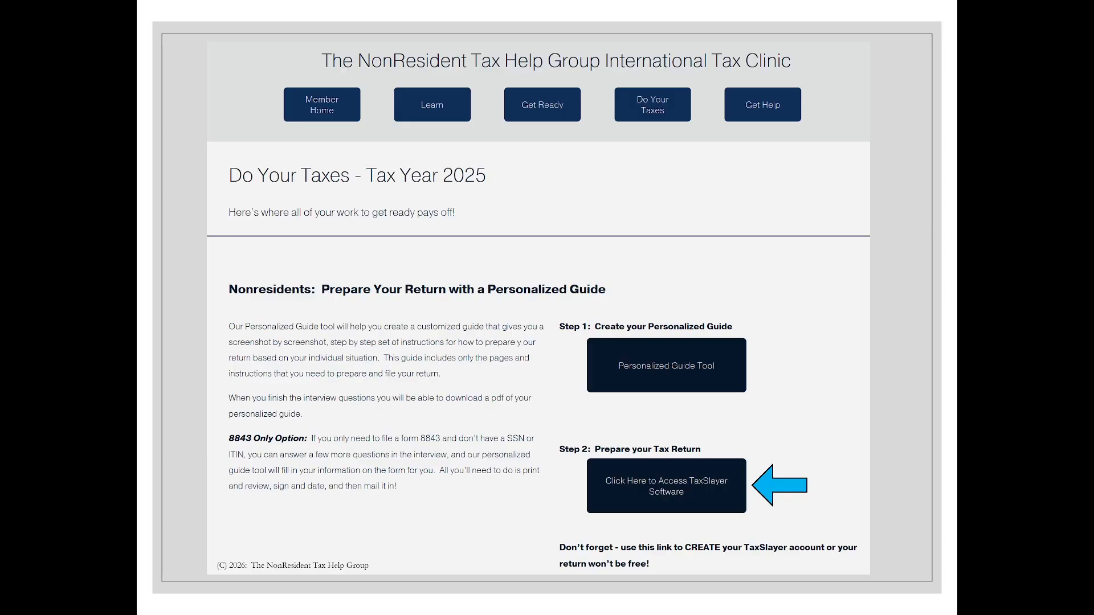
key("Escape")
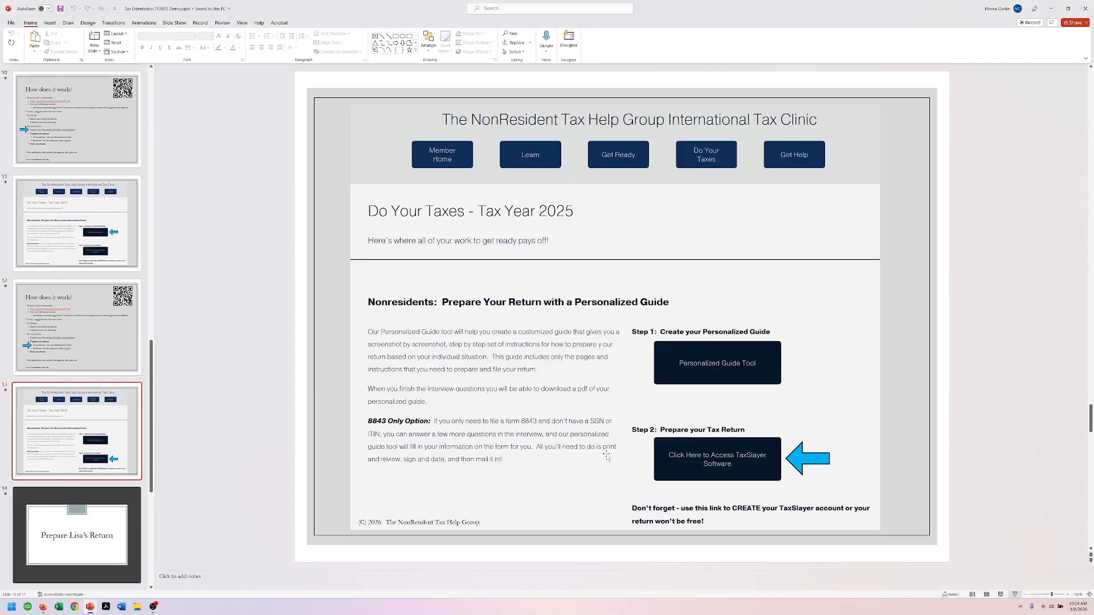
left_click_drag(792, 14, 1, 94)
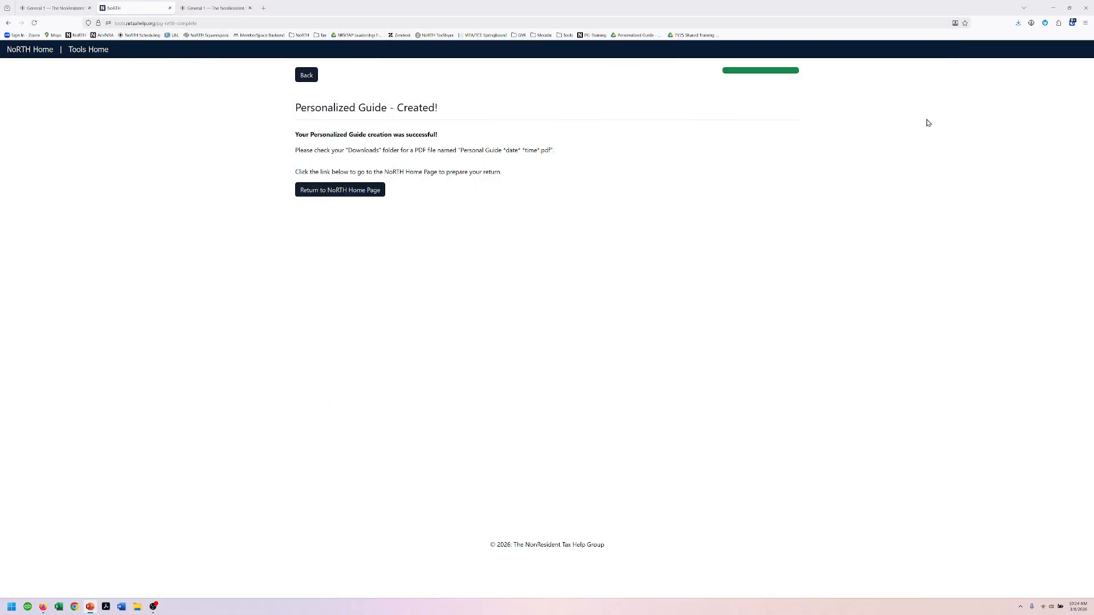
Step: Open TaxSlayer from the NoRTH Do Your Taxes page and snap Firefox to the right half
left_click(1019, 23)
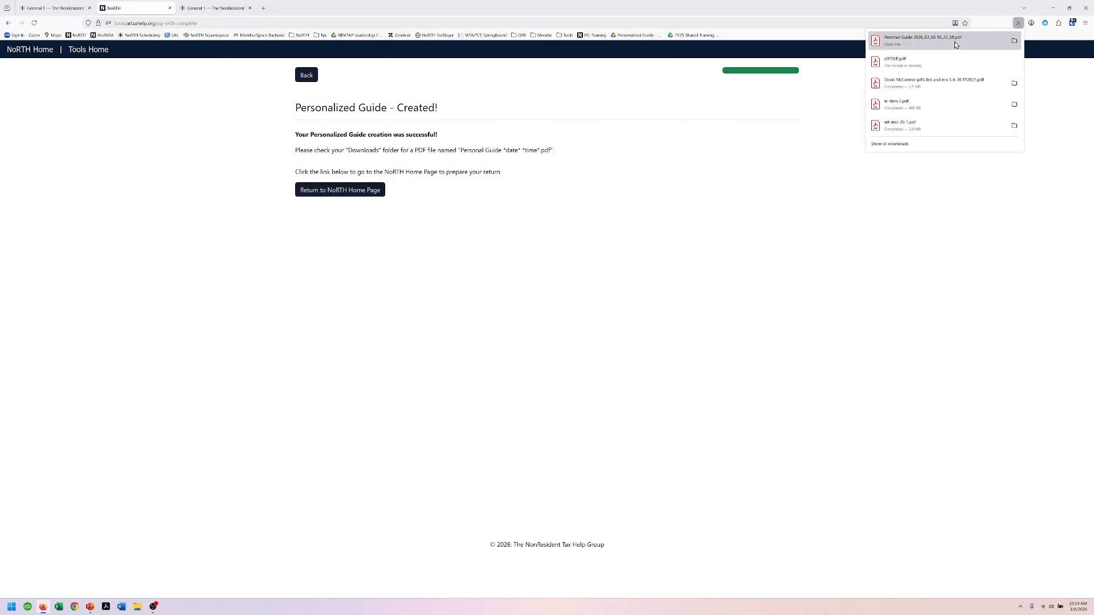
left_click(510, 4)
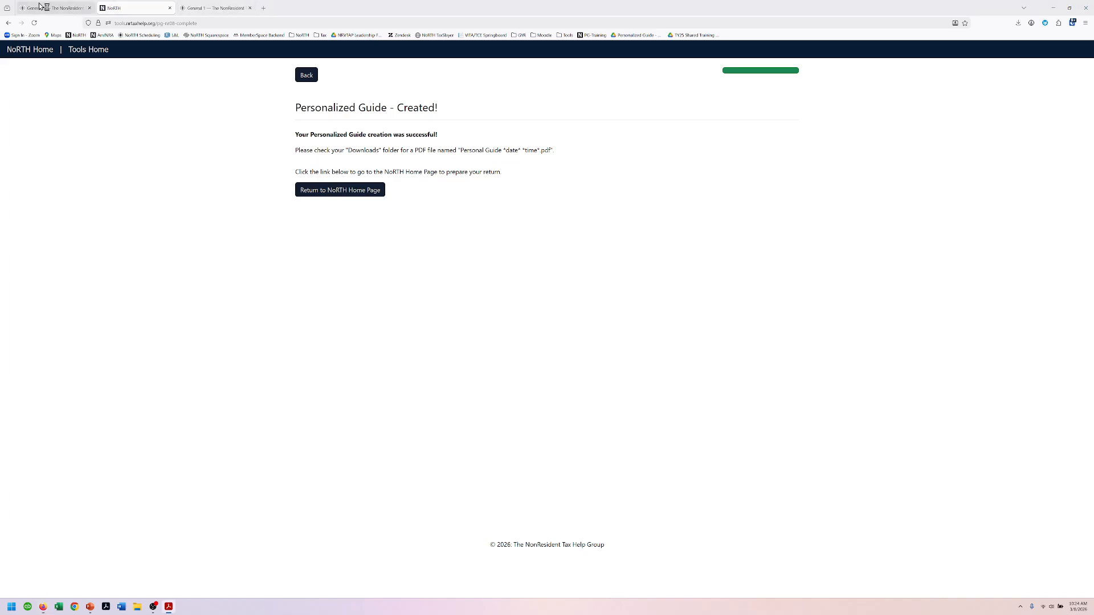
left_click(78, 7)
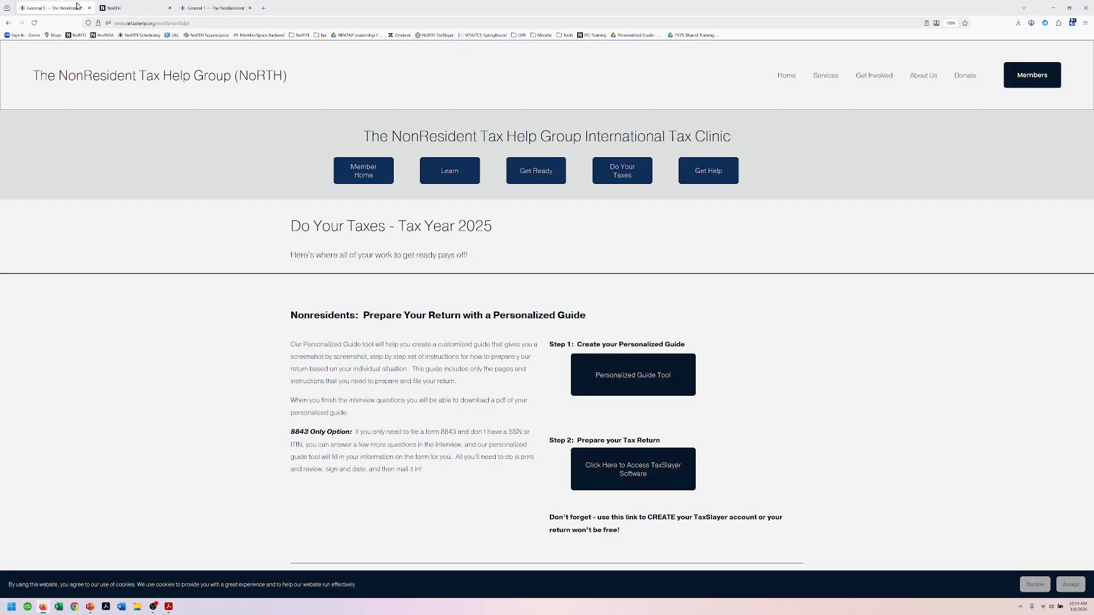
left_click(639, 477)
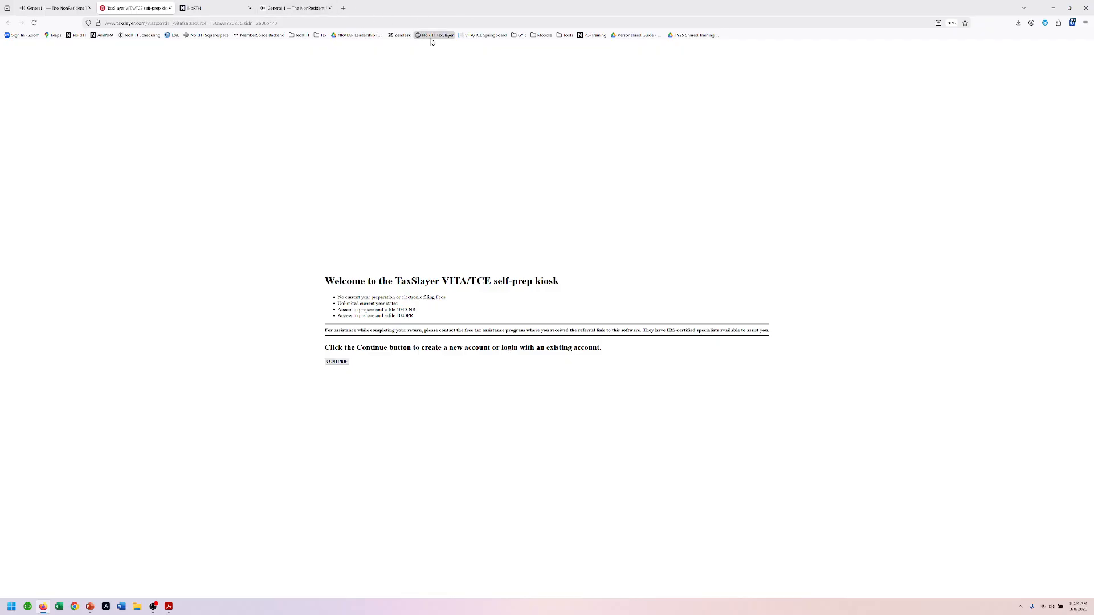
left_click_drag(426, 16, 1091, 177)
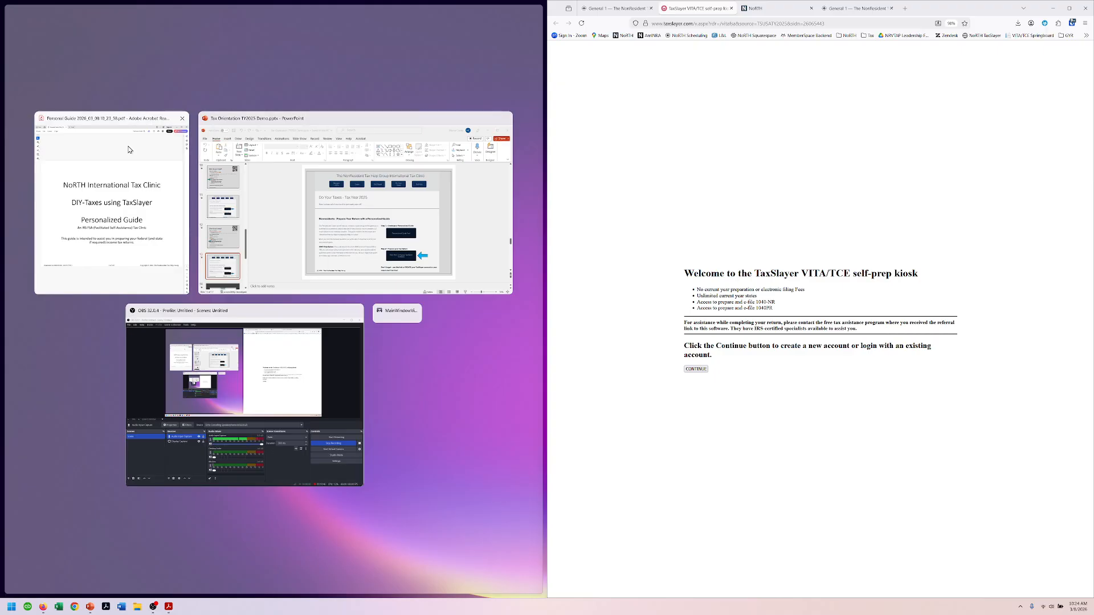
Step: Put the Personalized Guide PDF in the left half and scroll from page 3 to page 8 on the TaxSlayer kiosk
left_click(71, 176)
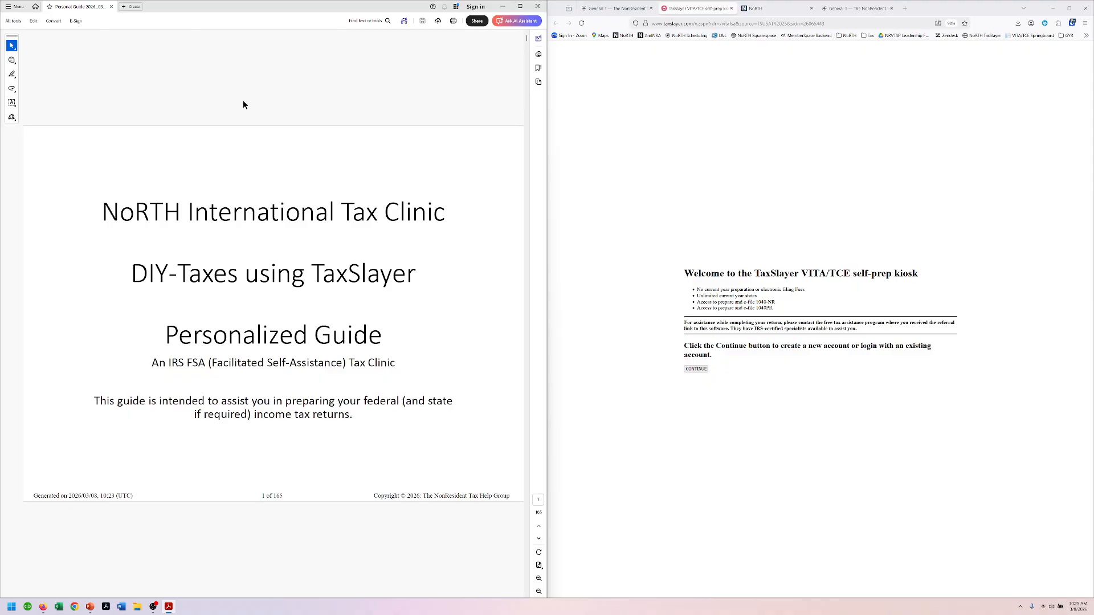
scroll(243, 105, "down", 1)
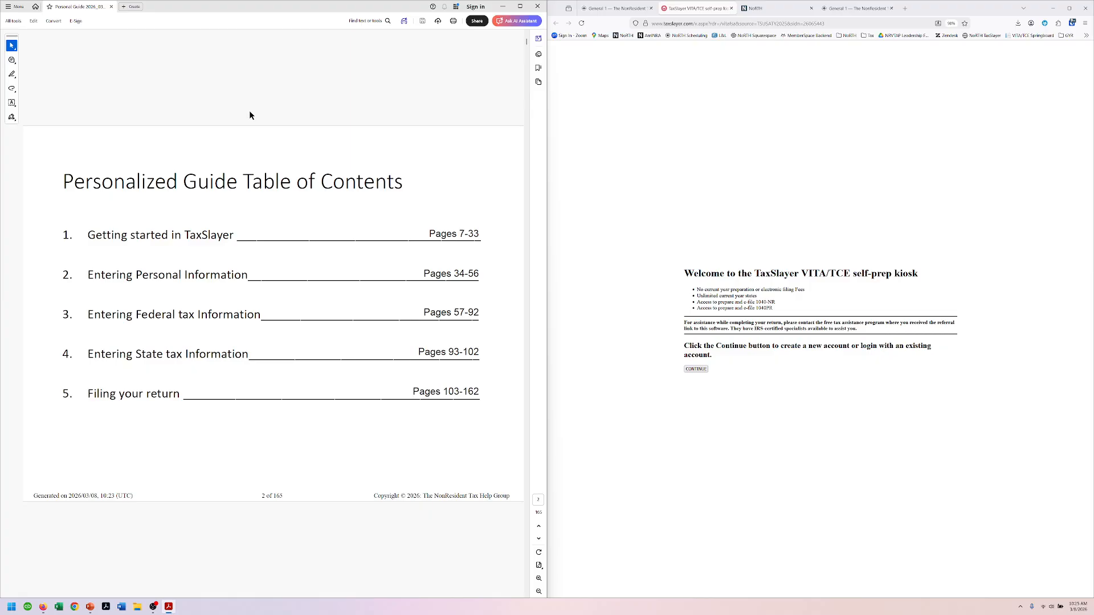
scroll(250, 115, "down", 1)
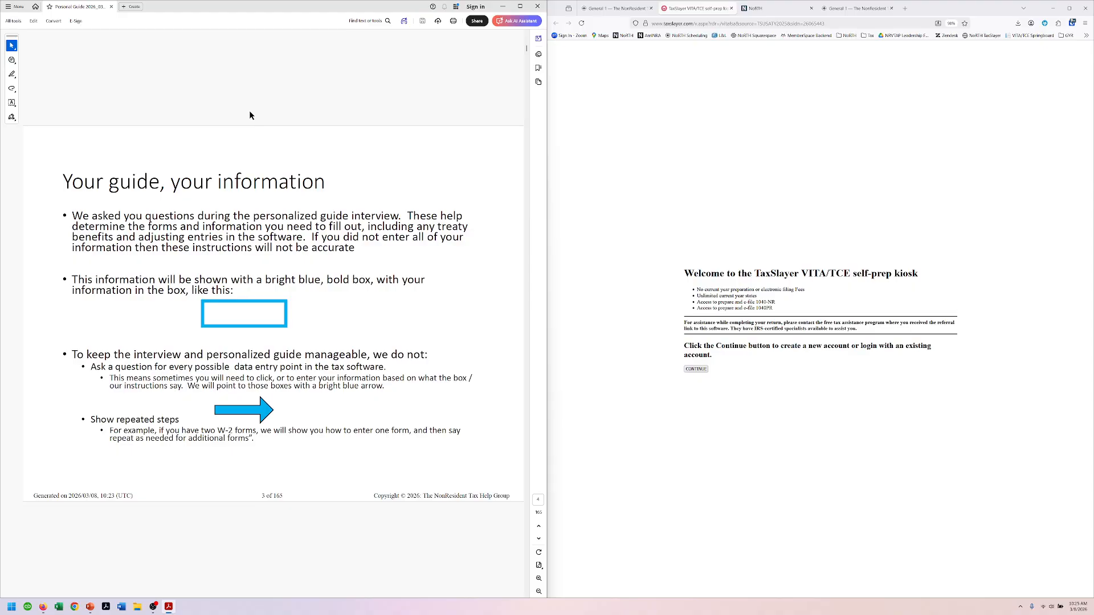
scroll(250, 116, "down", 2)
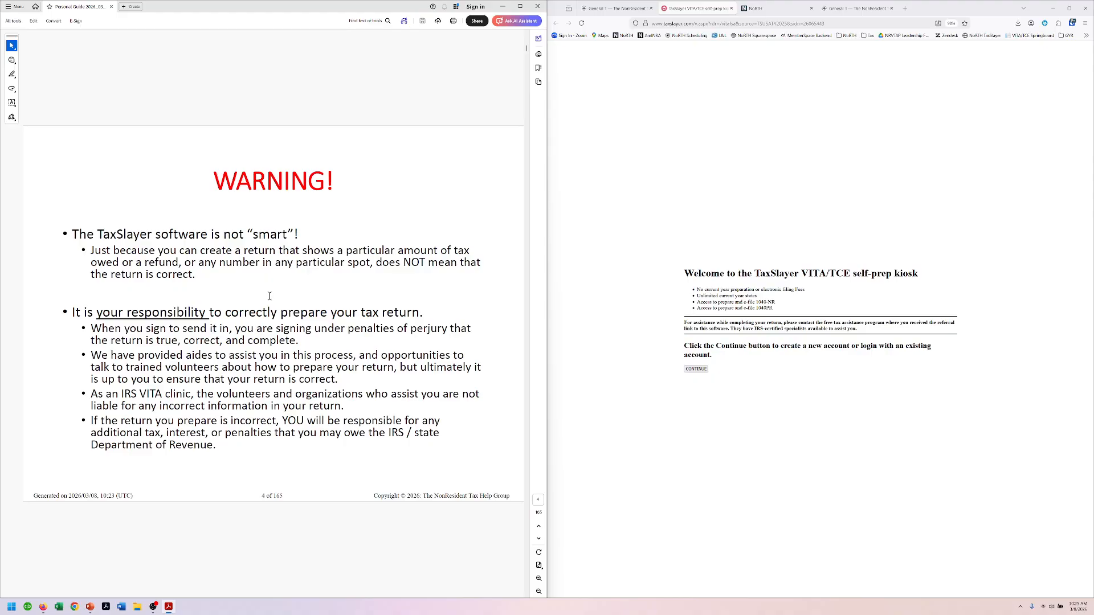
scroll(401, 79, "down", 1)
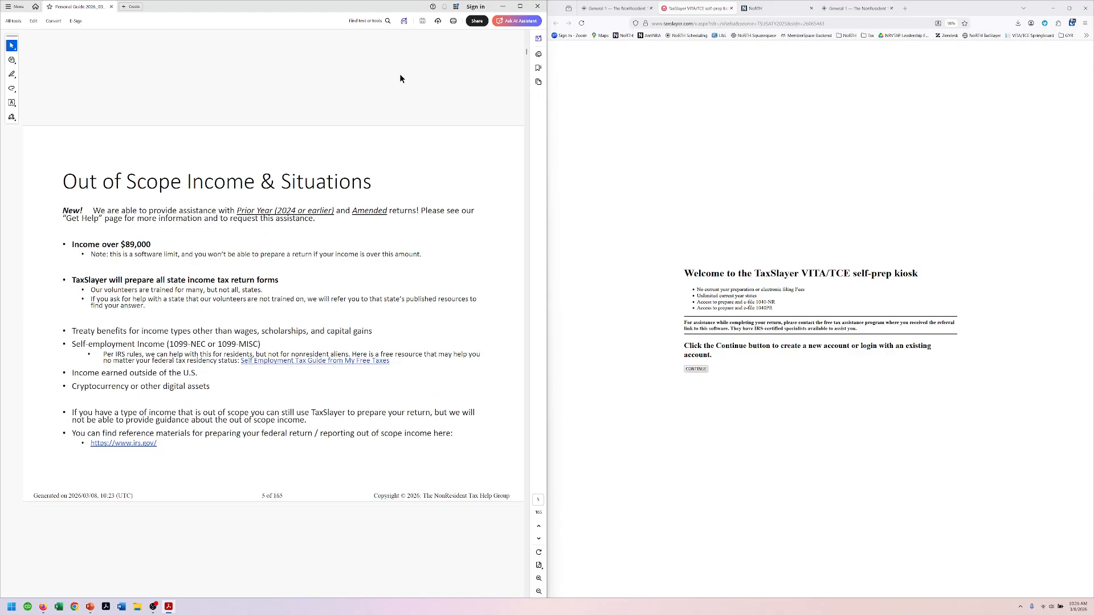
scroll(401, 78, "down", 1)
scroll(401, 78, "down", 1)
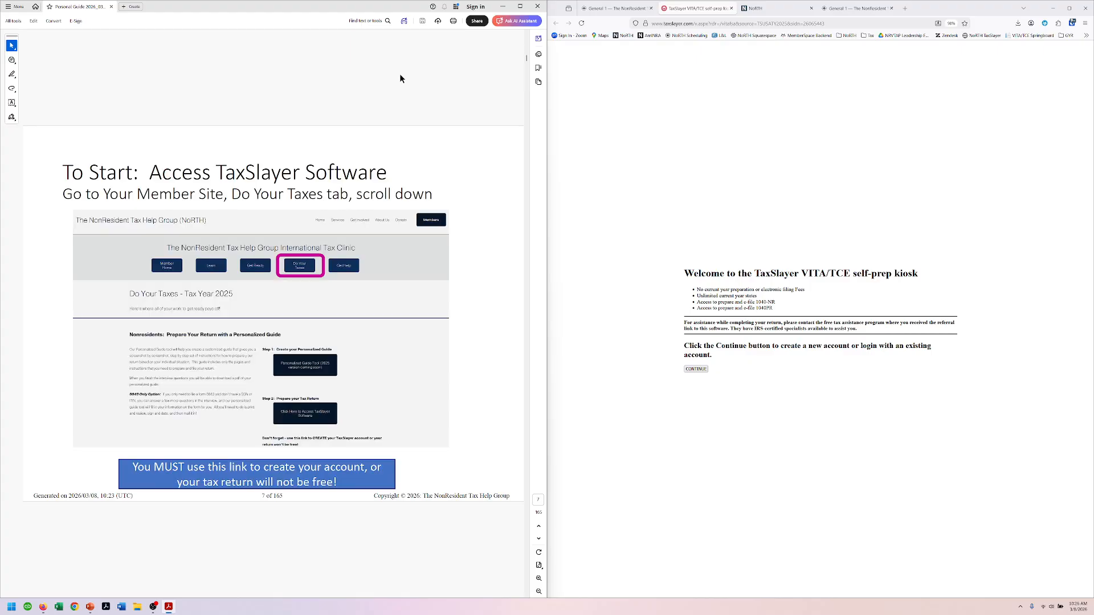
scroll(400, 79, "down", 1)
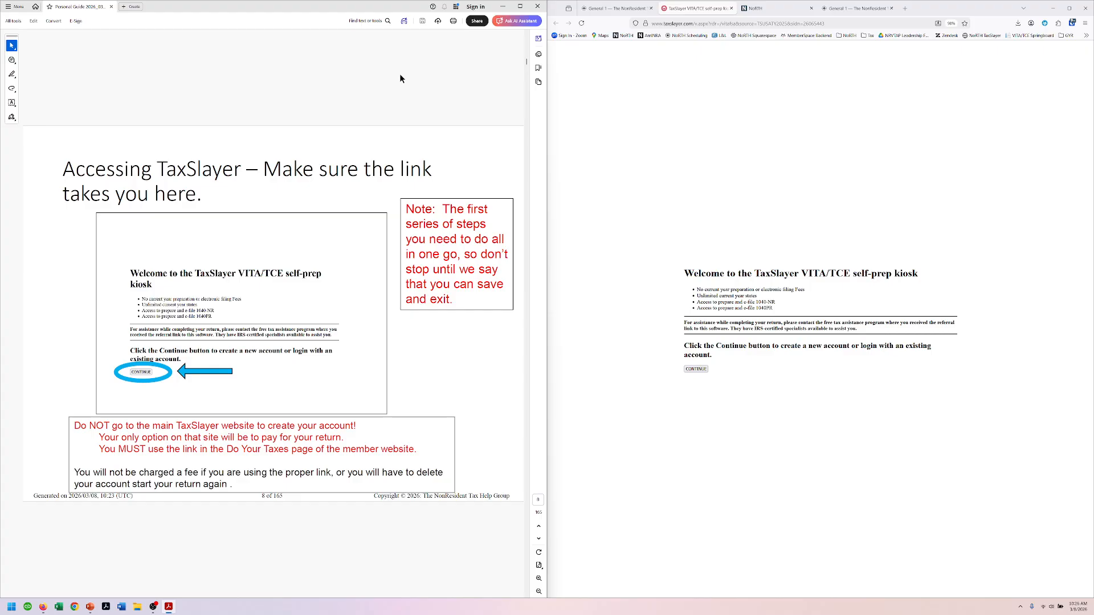
Step: Continue from the kiosk to login and submit the saved username autofilled from Vault
left_click(695, 368)
scroll(440, 103, "down", 1)
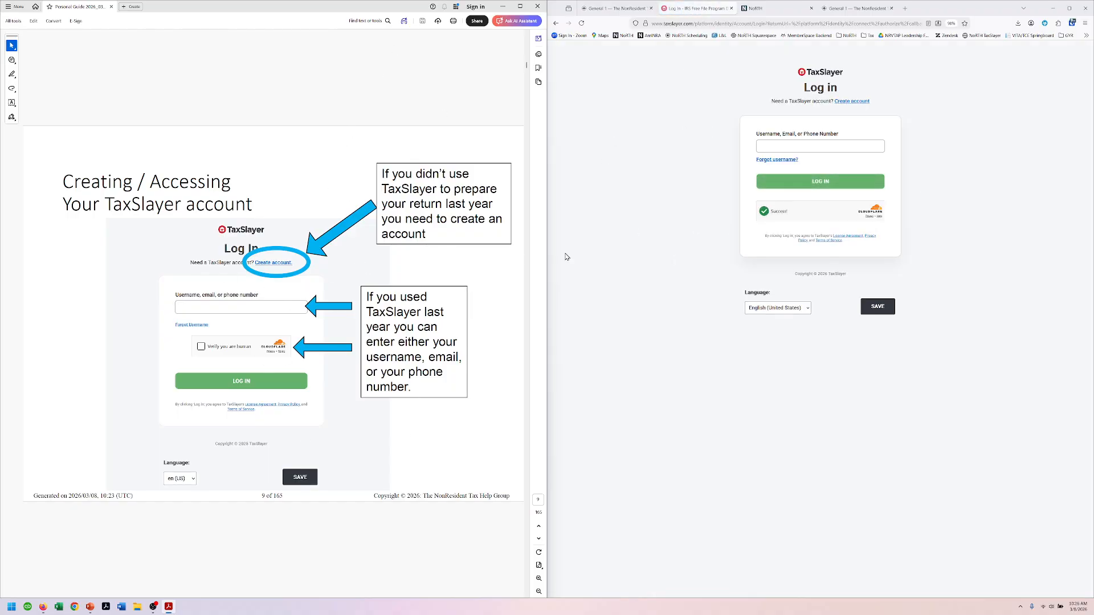
left_click(1071, 23)
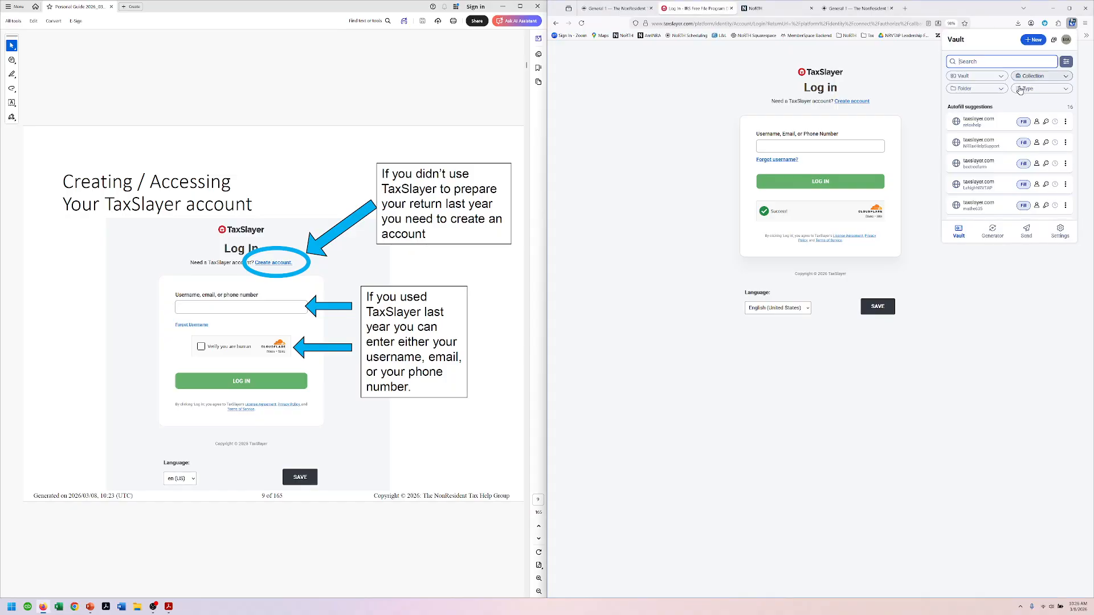
left_click(1023, 121)
scroll(388, 106, "down", 1)
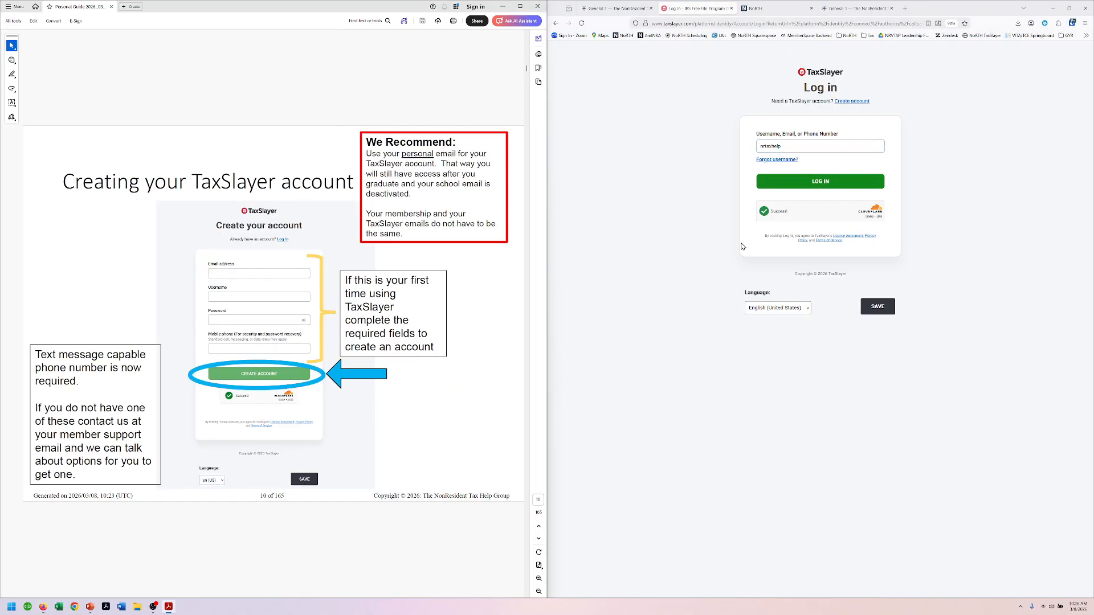
left_click(816, 182)
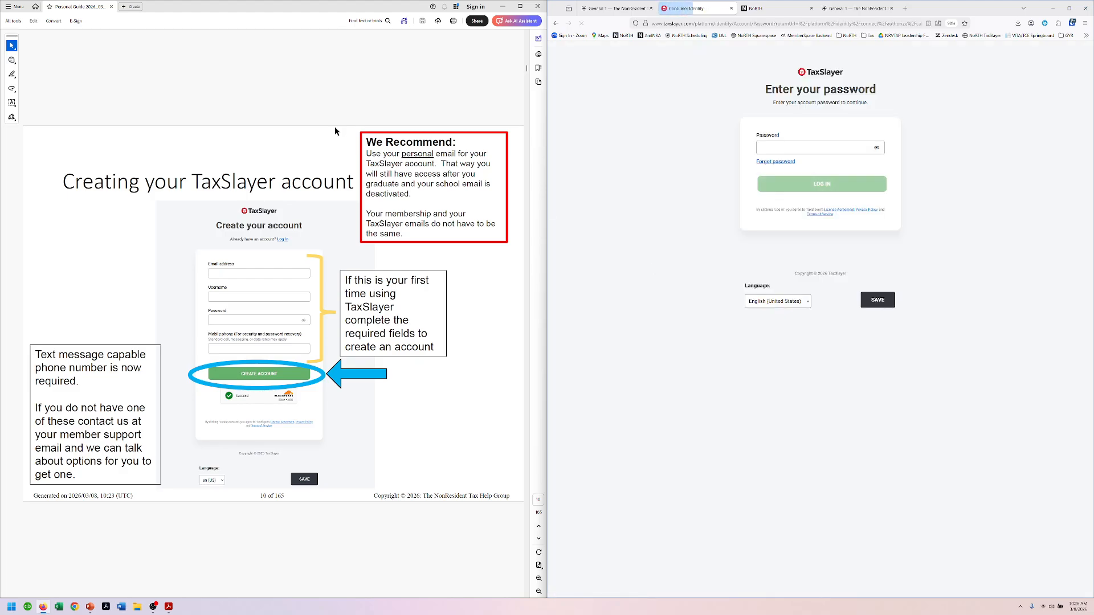
Step: Autofill the saved password from Vault and log in to the Welcome back page
left_click(1072, 23)
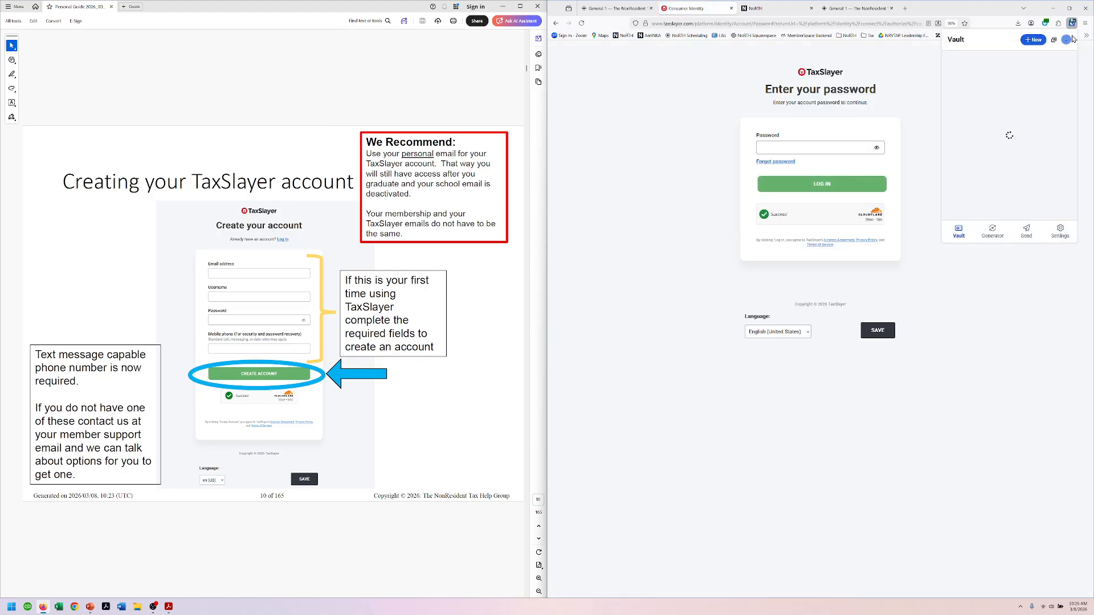
left_click(1023, 121)
left_click(822, 183)
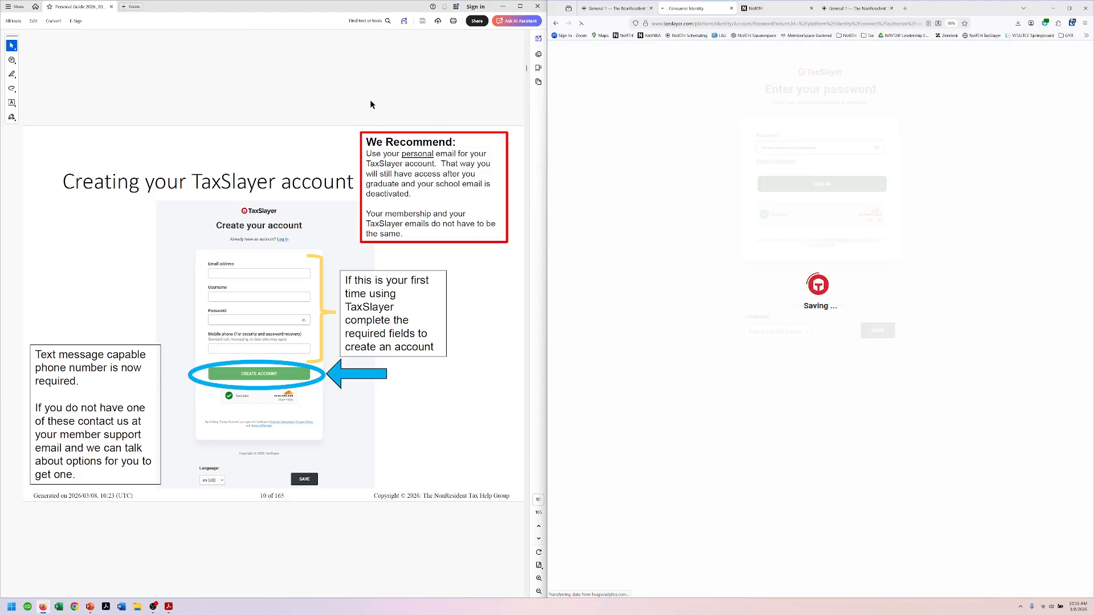
scroll(370, 104, "down", 1)
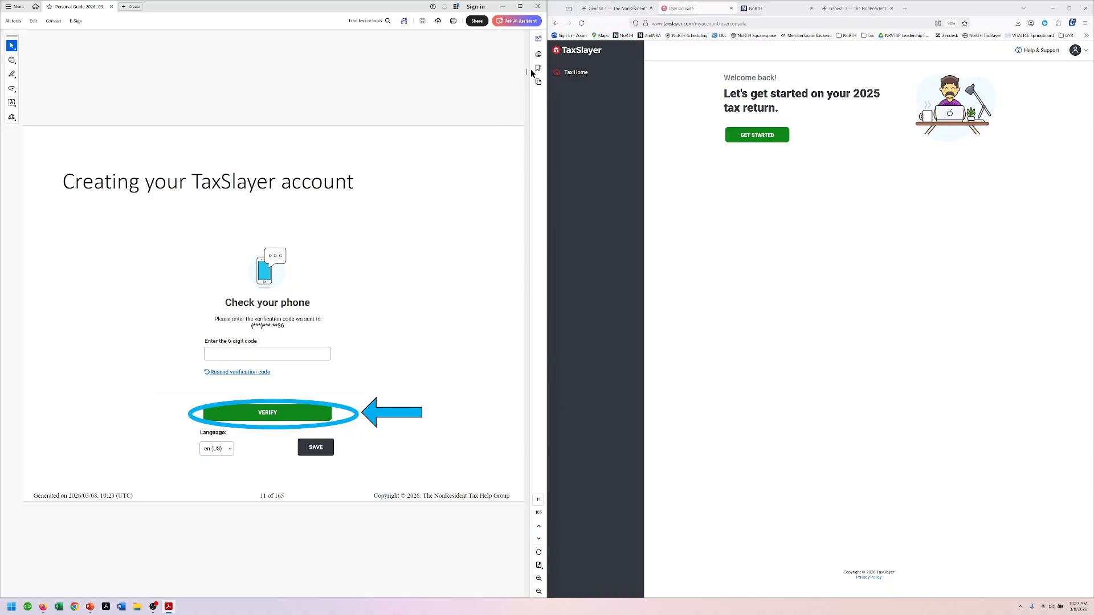
Step: Advance the guide to the account-created page and start a new 2025 tax return
key("Page_Down")
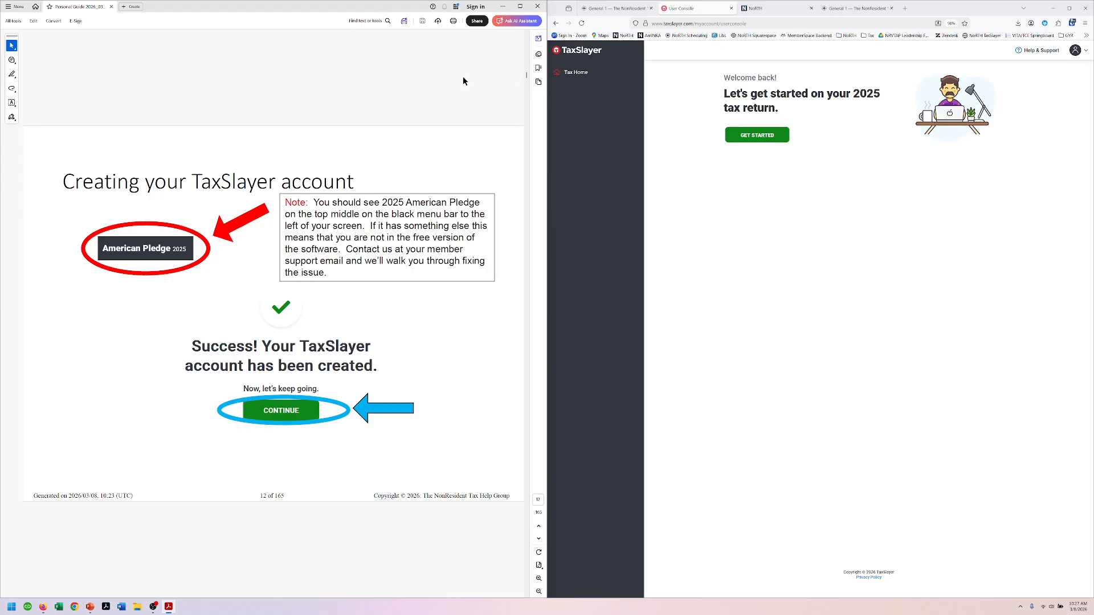
scroll(463, 81, "down", 1)
scroll(434, 179, "down", 1)
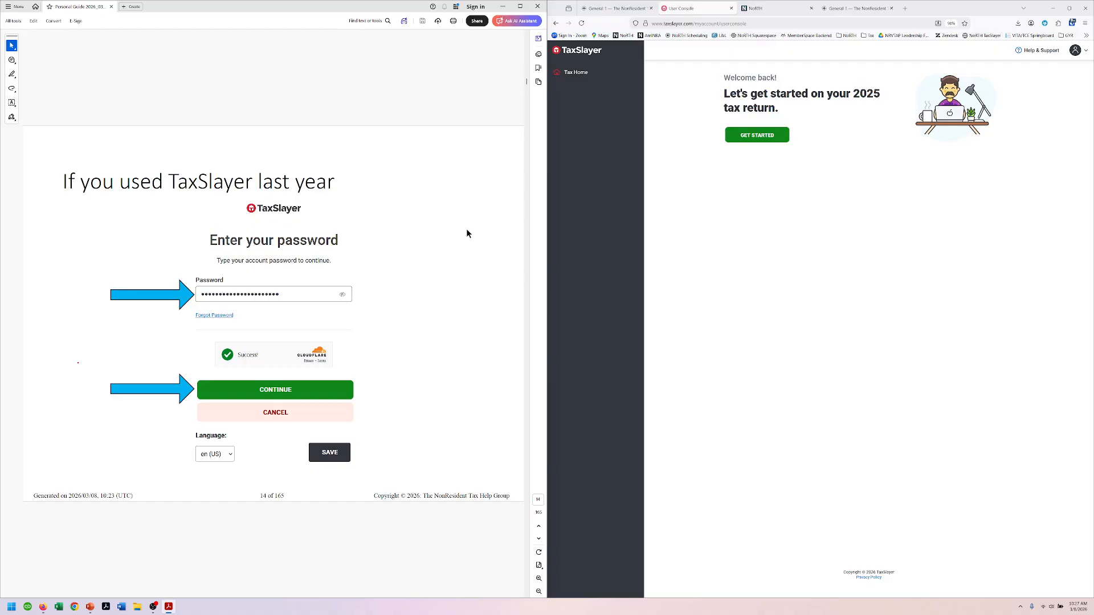
scroll(466, 228, "down", 1)
scroll(464, 229, "down", 1)
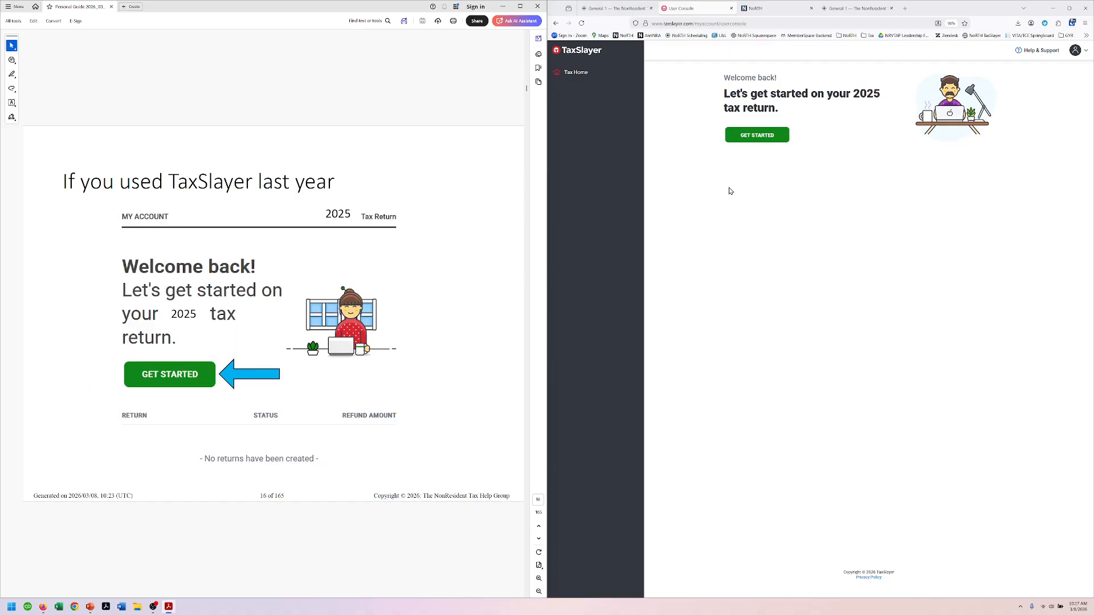
left_click(777, 138)
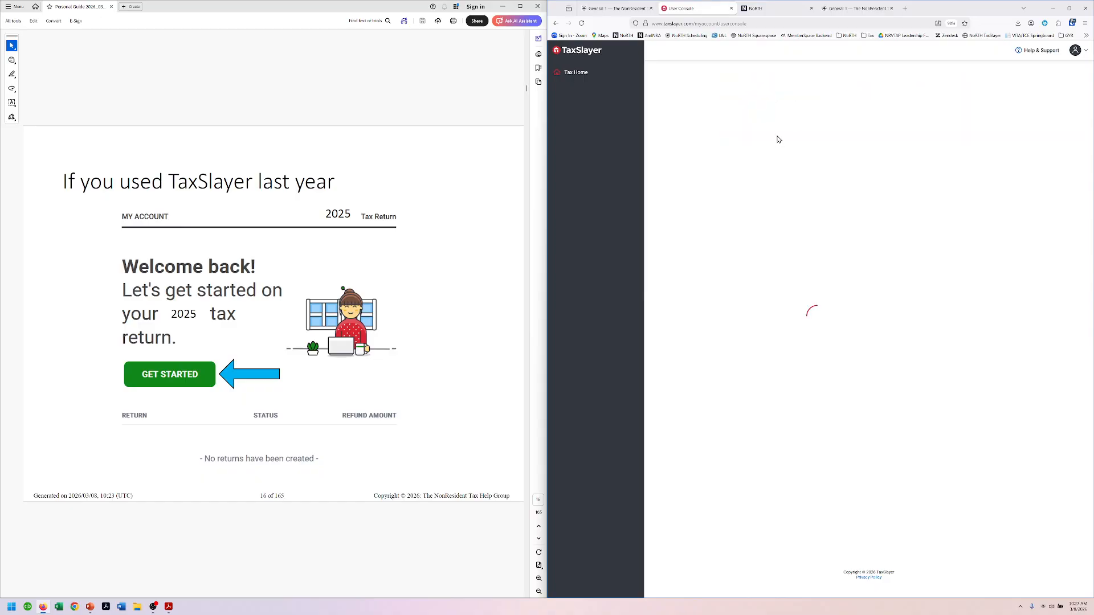
Step: Continue past the account-created confirmation and skip uploading last year's tax return
scroll(408, 108, "down", 1)
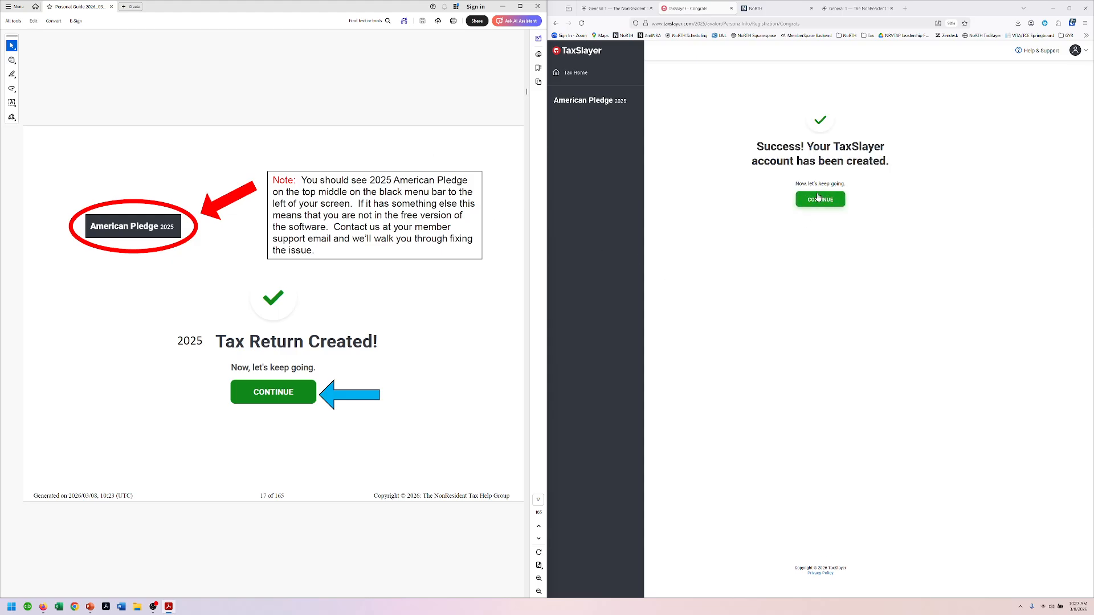
left_click(821, 198)
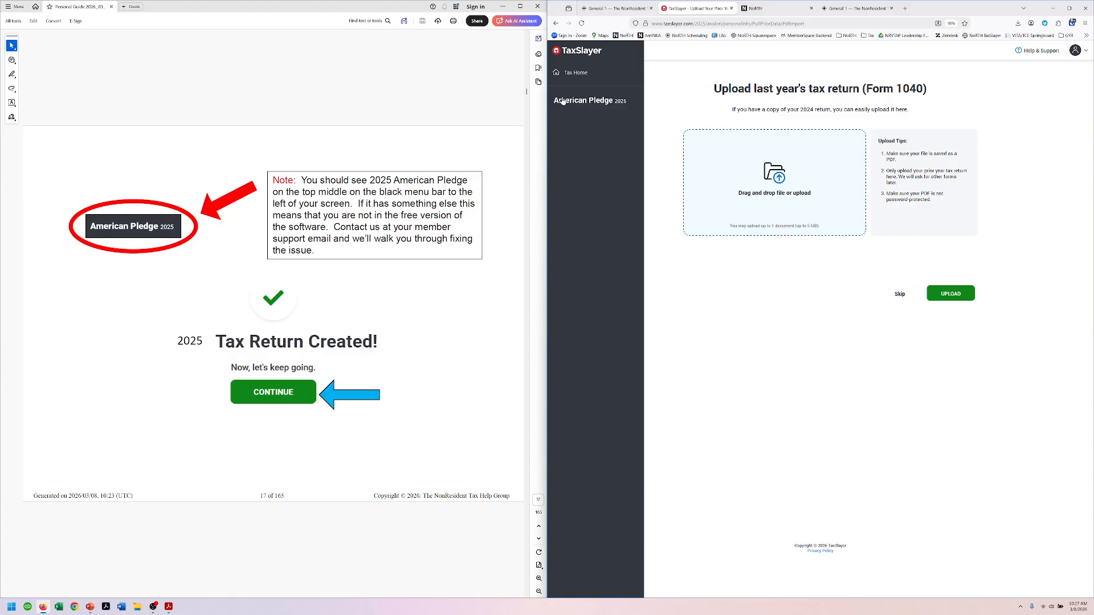
left_click(409, 102)
scroll(409, 103, "down", 2)
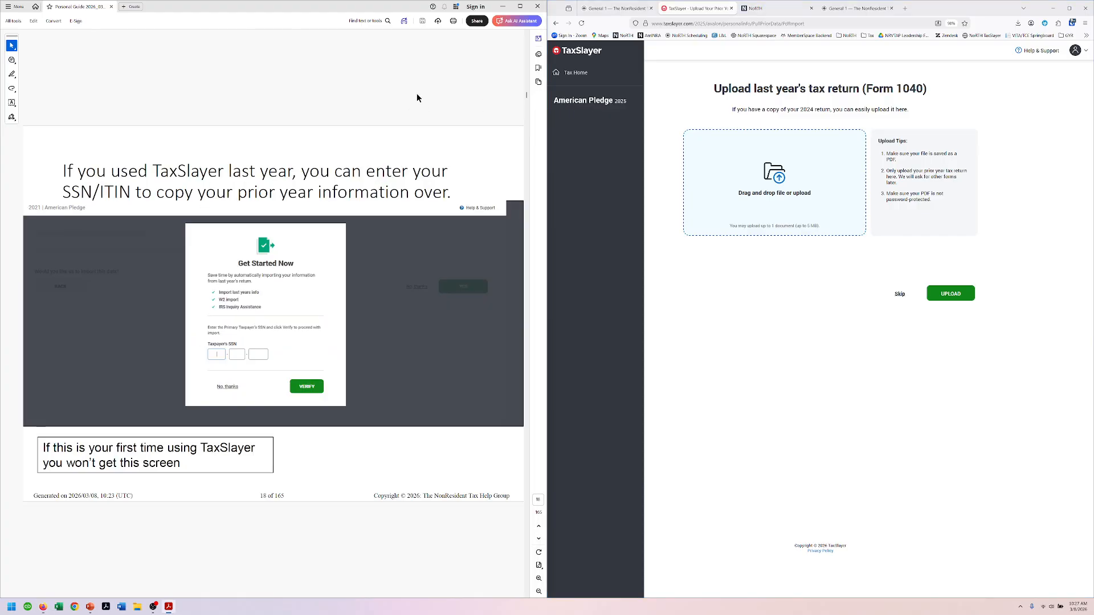
left_click(900, 294)
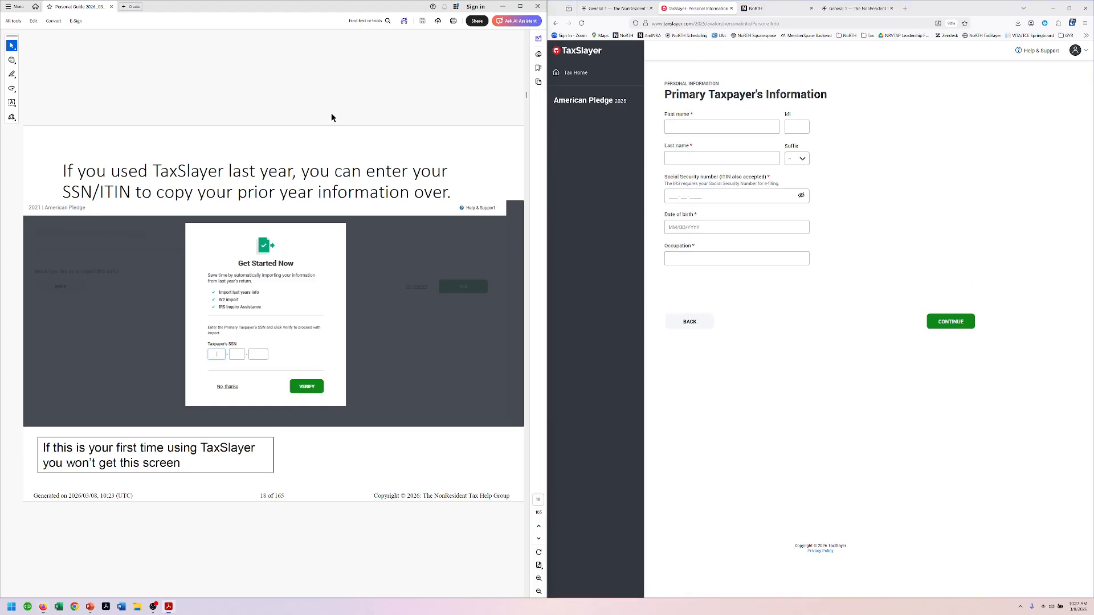
Step: Enter the taxpayer's first name, last name and Social Security number
scroll(332, 117, "down", 1)
scroll(351, 129, "down", 1)
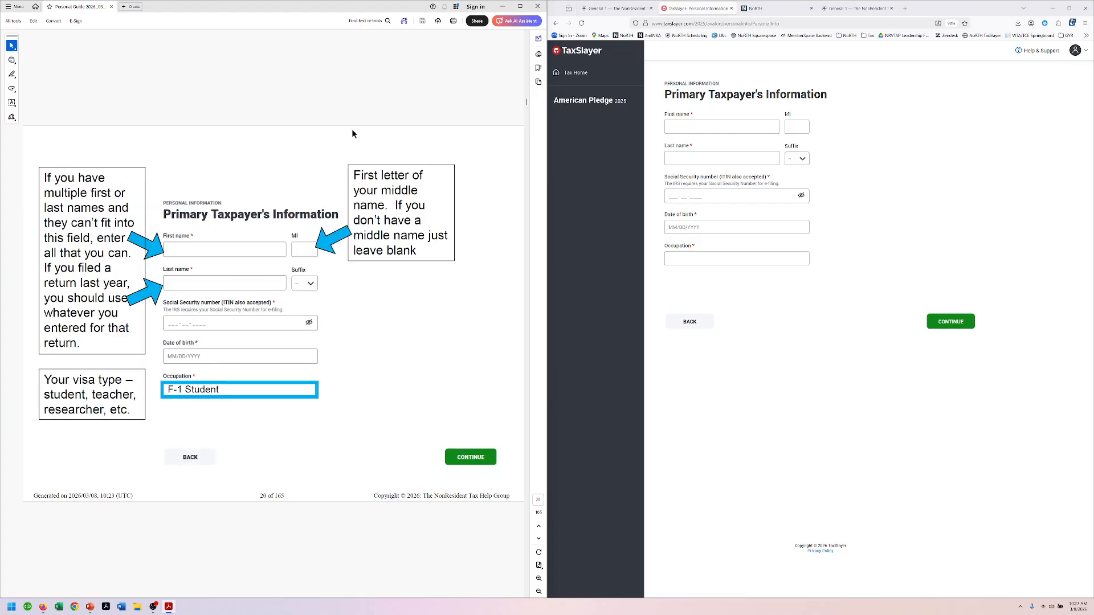
left_click(703, 127)
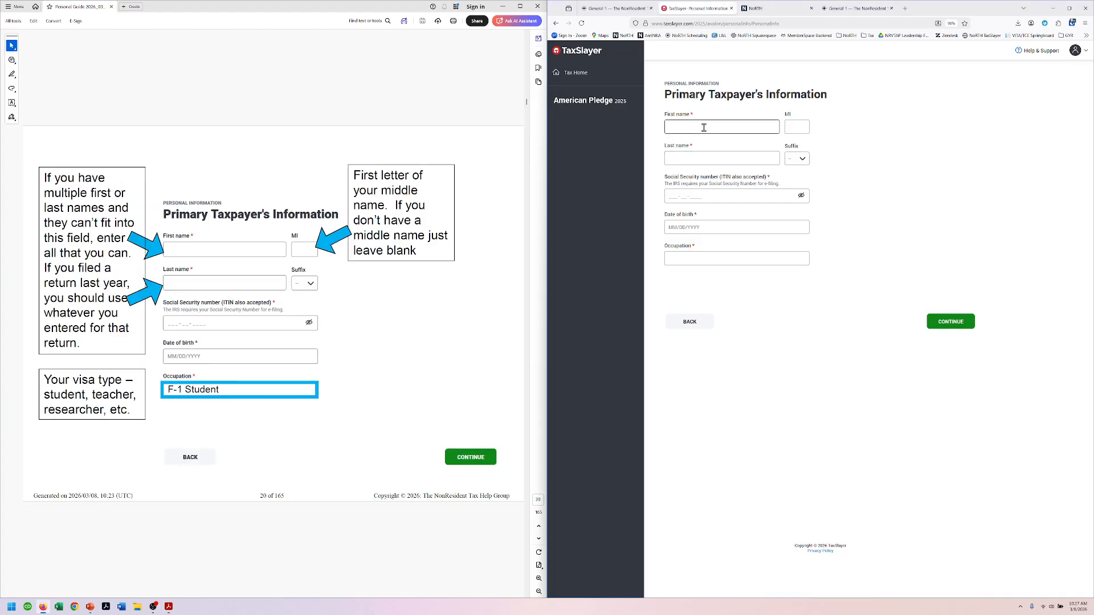
type("Lisa")
key("Tab")
key("Tab")
key("Tab")
key("Tab")
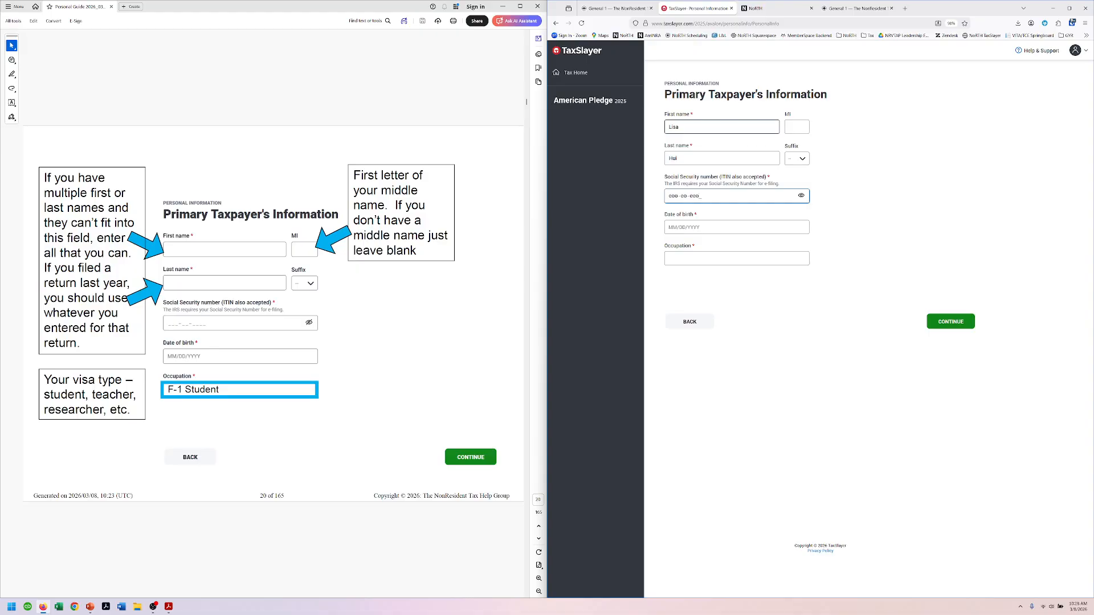
key("Tab")
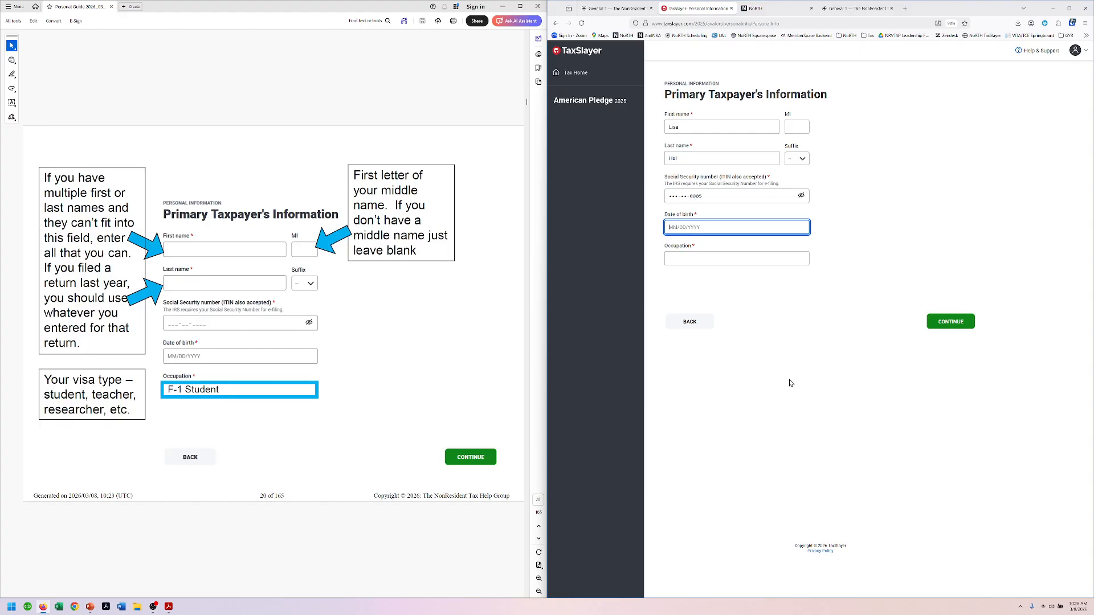
Step: Enter the taxpayer's date of birth and occupation 'F-1 Student', then submit the form
left_click(719, 258)
left_click(706, 228)
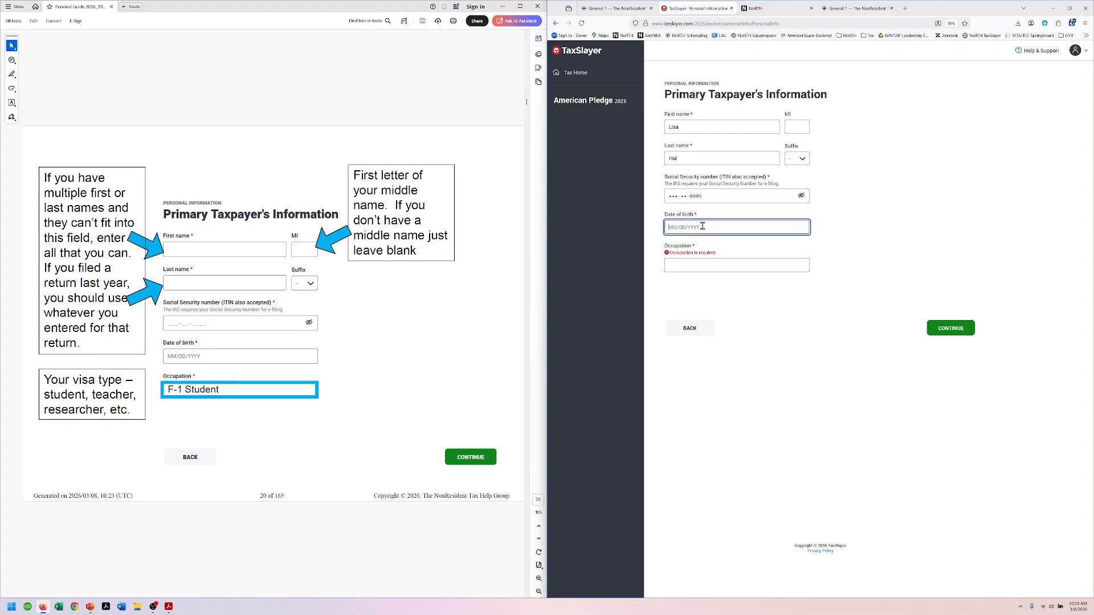
type("04/15/")
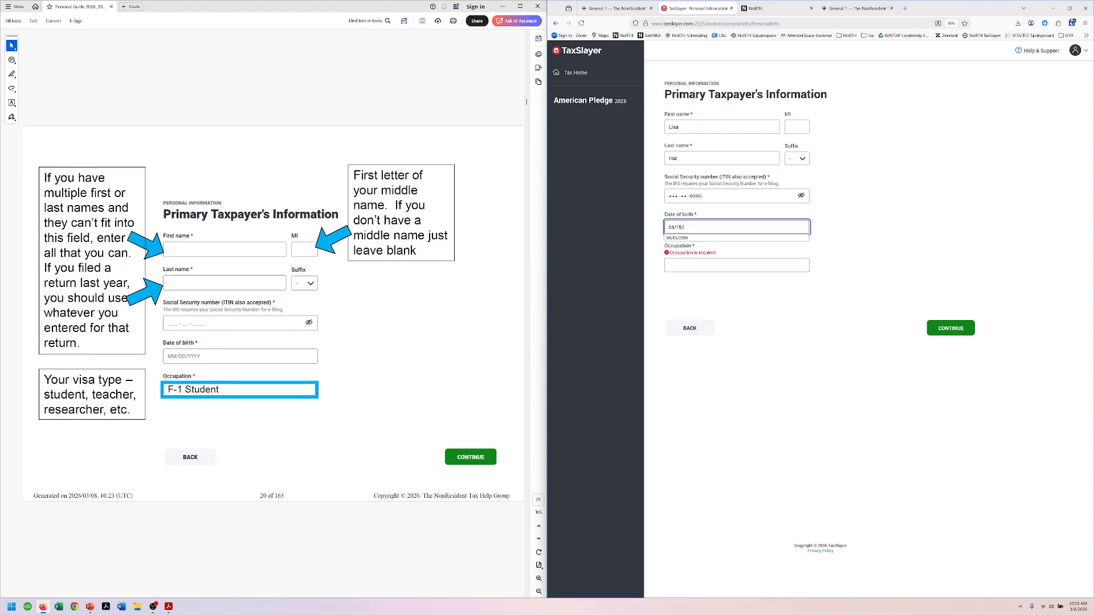
type("2004")
key("Tab")
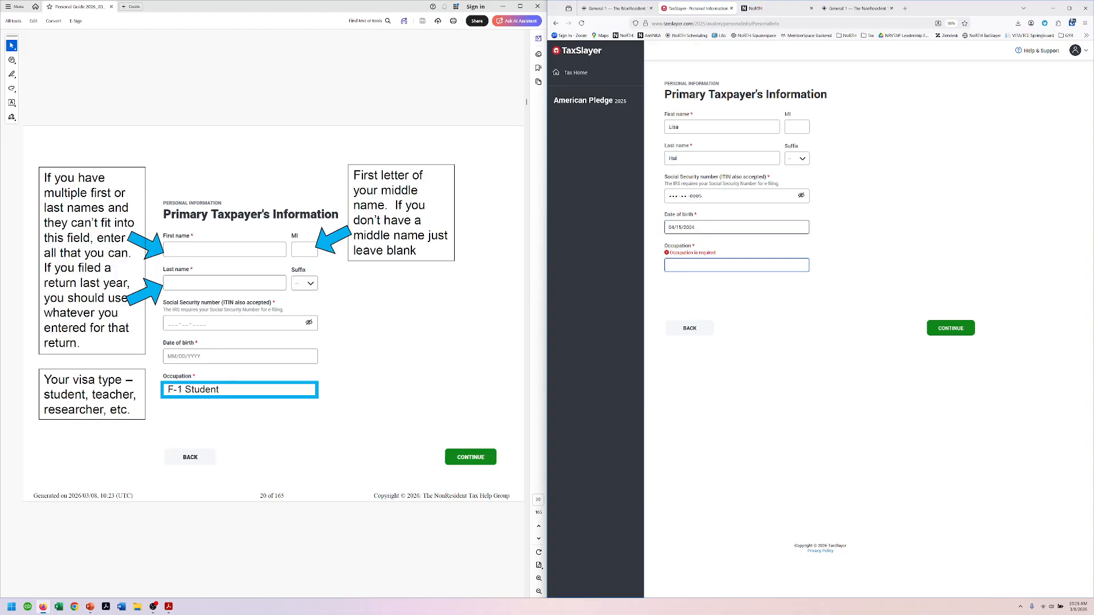
type("F-1 S")
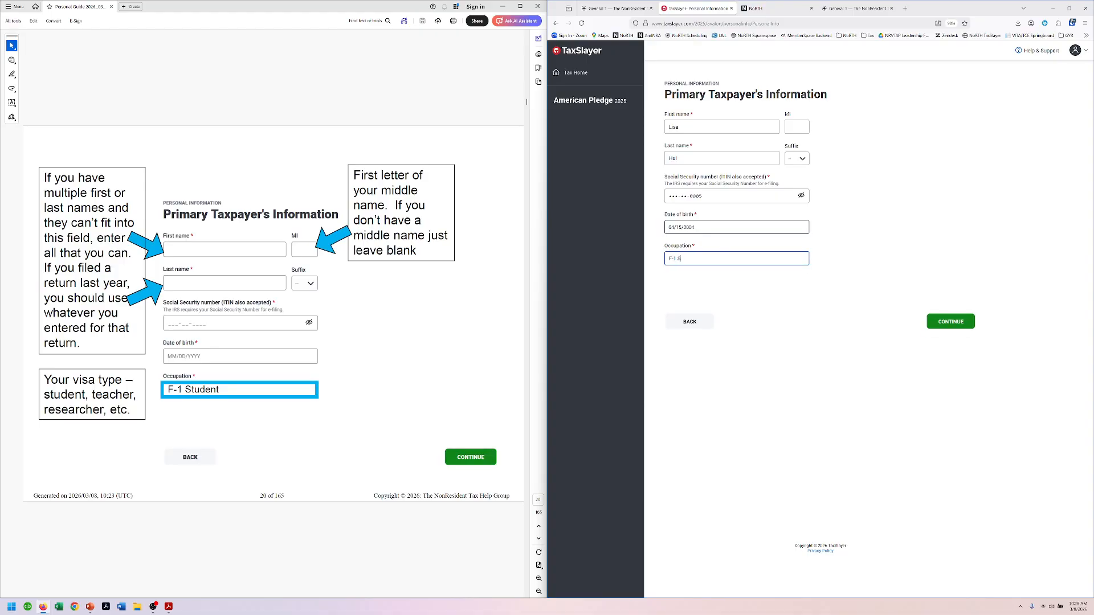
type("tudent")
left_click(950, 322)
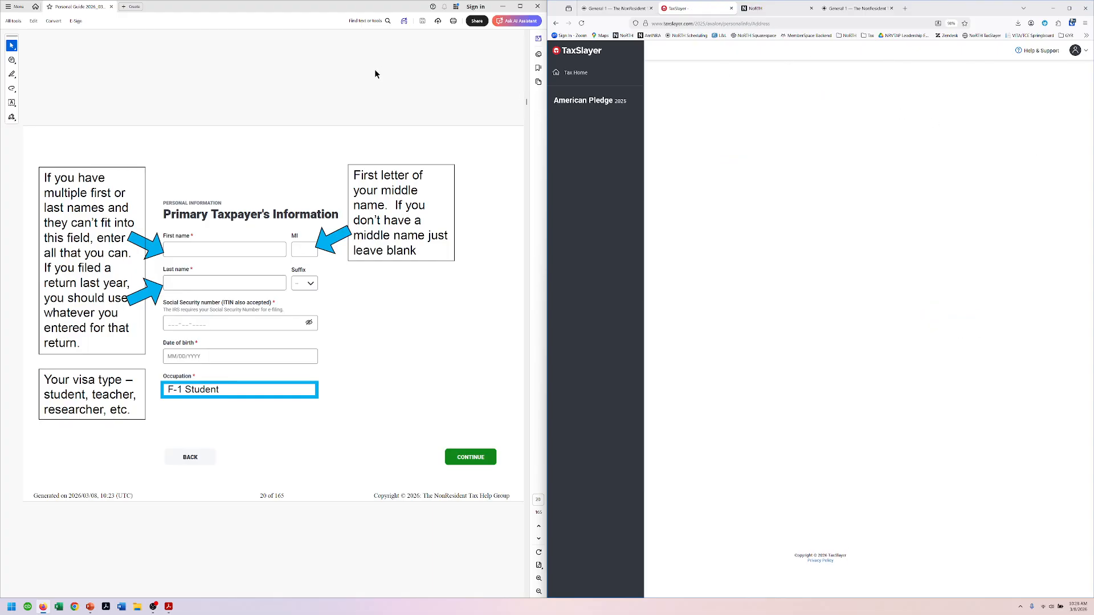
Step: Turn the guide to the Mailing Address page and replace the street address and apartment number
scroll(375, 74, "down", 2)
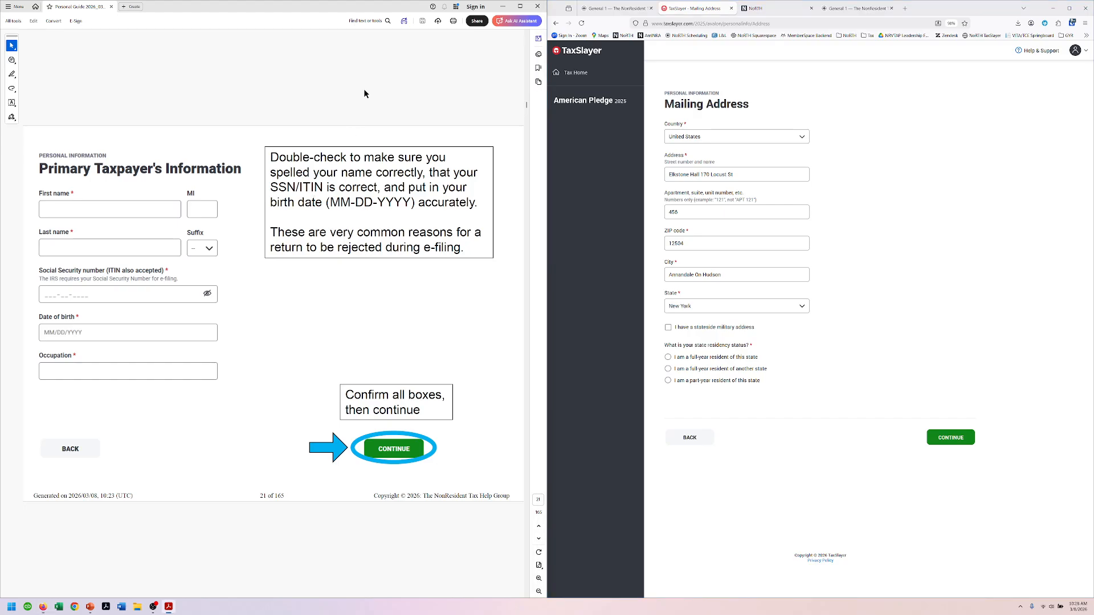
key("Right")
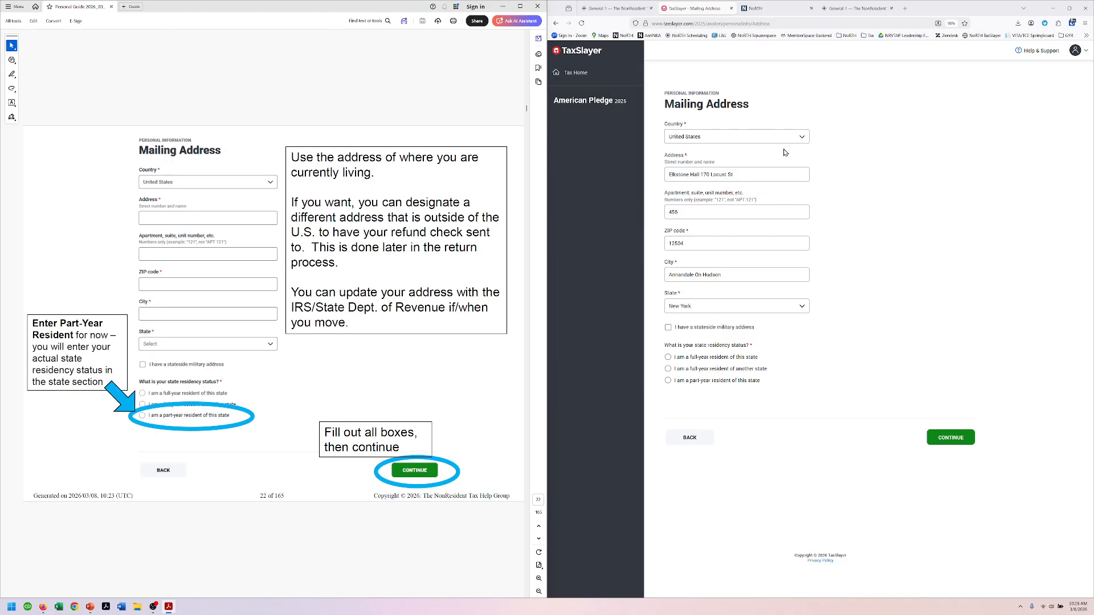
left_click_drag(785, 178, 602, 177)
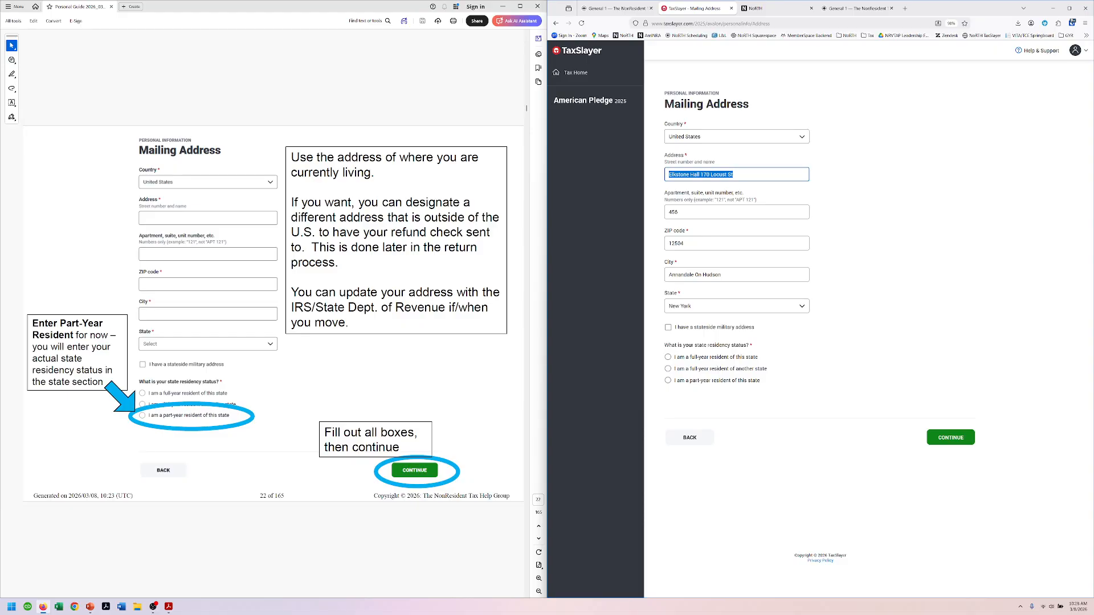
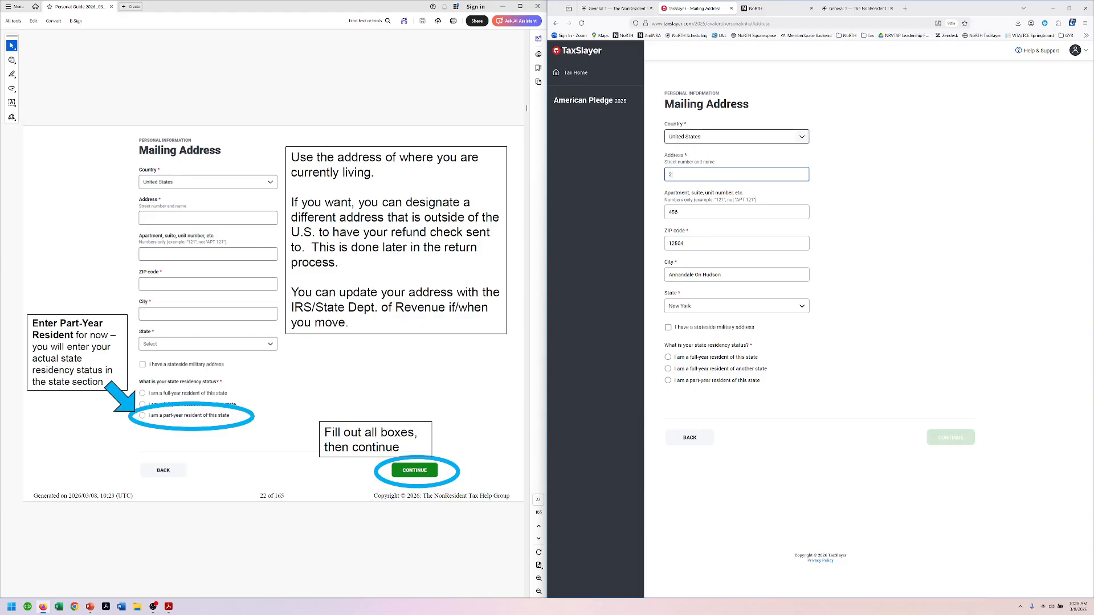
key("Tab")
type("1")
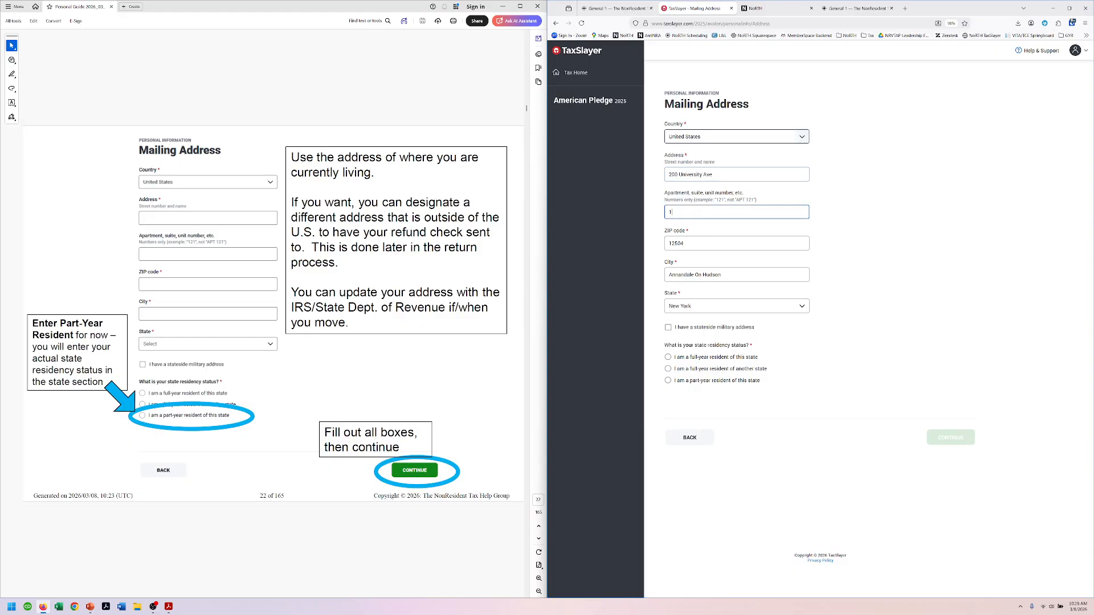
Step: Enter the ZIP code so city and state autofill, mark part-year resident, and continue
key("Tab")
type("55")
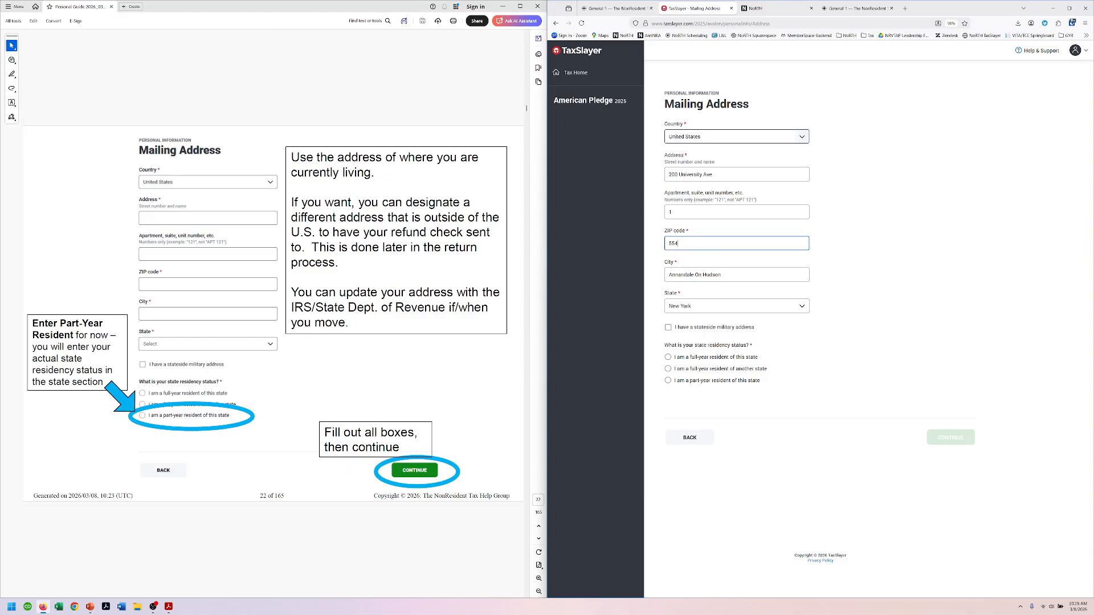
key("Tab")
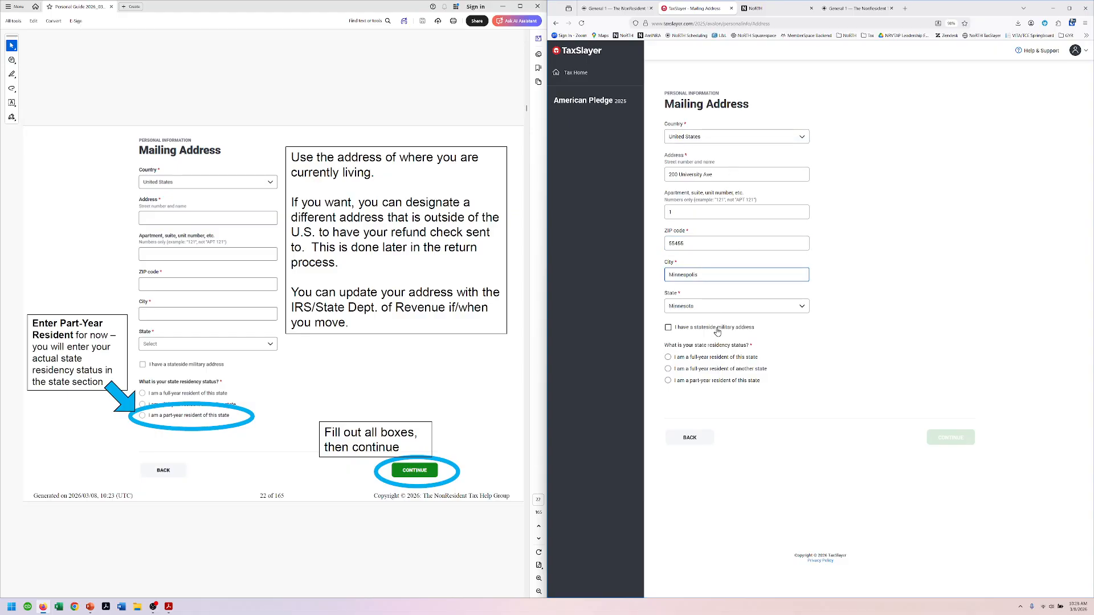
left_click(668, 381)
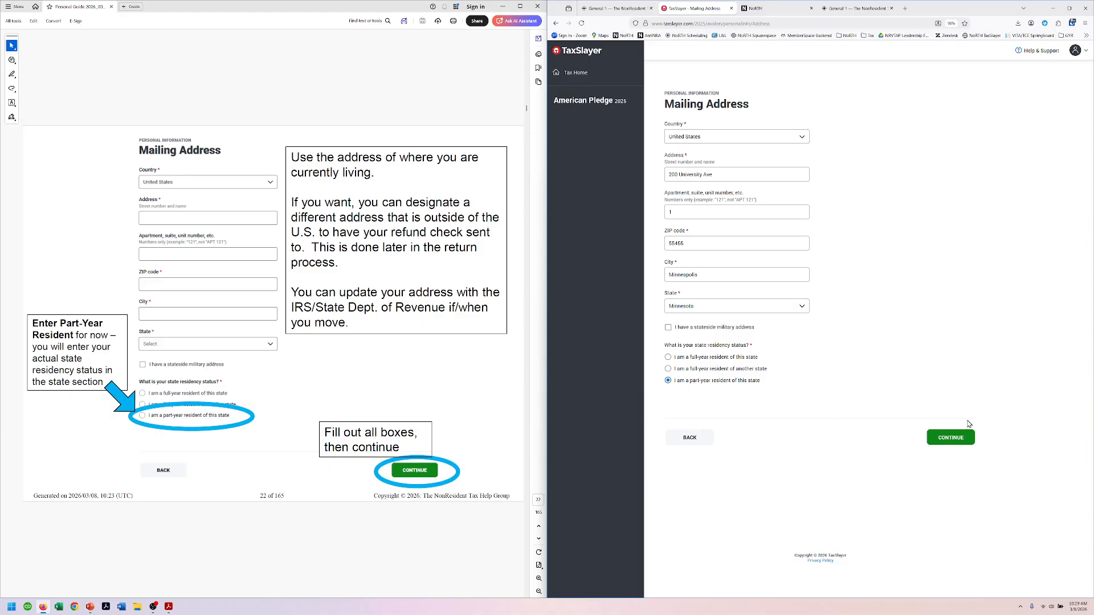
left_click(950, 438)
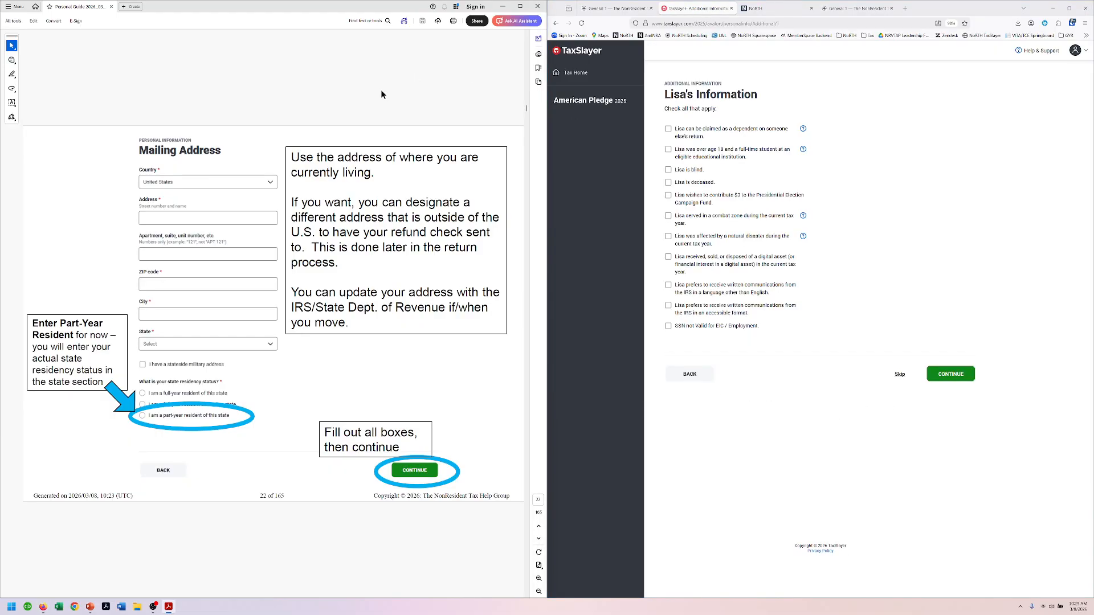
Step: Check 'over age 18 and a full-time student' and continue to filing status
scroll(381, 90, "down", 2)
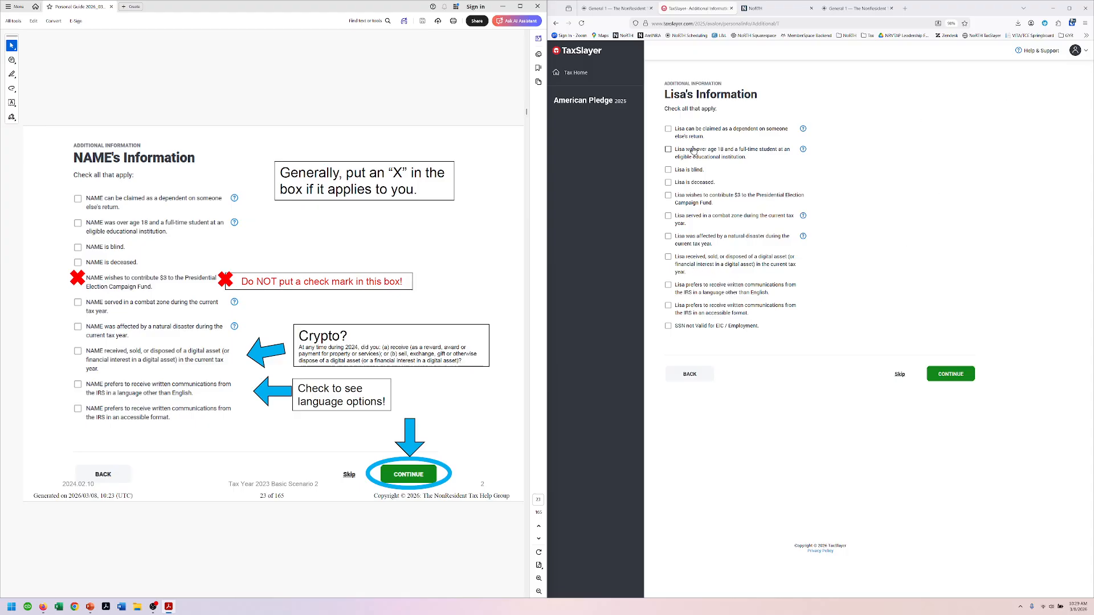
left_click(669, 150)
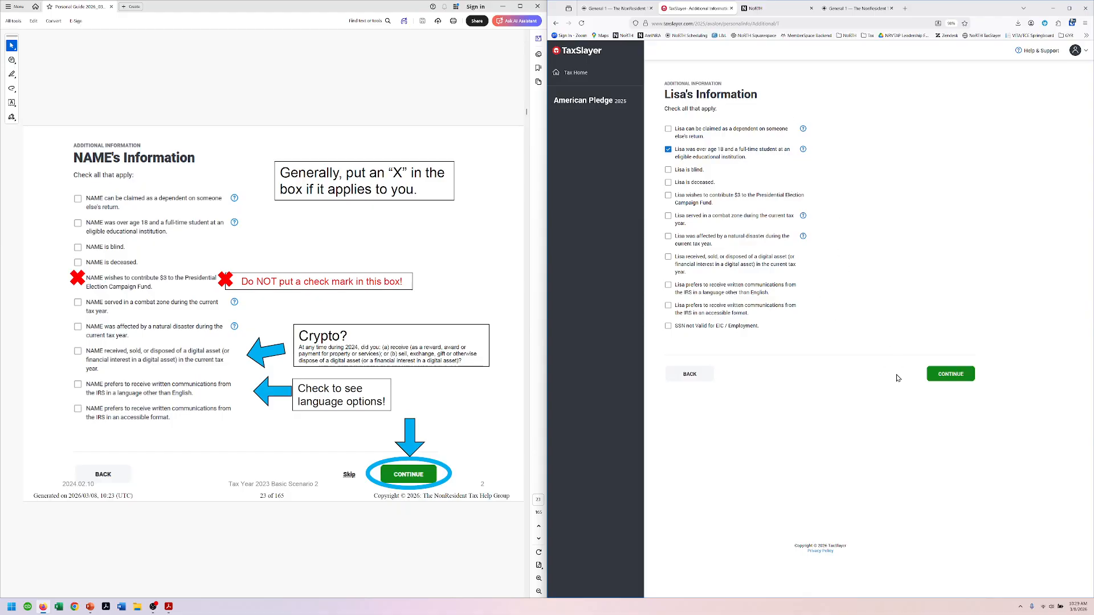
left_click(950, 373)
Step: Set the filing status to Nonresident Alien, Single nonresident alien
left_click(313, 101)
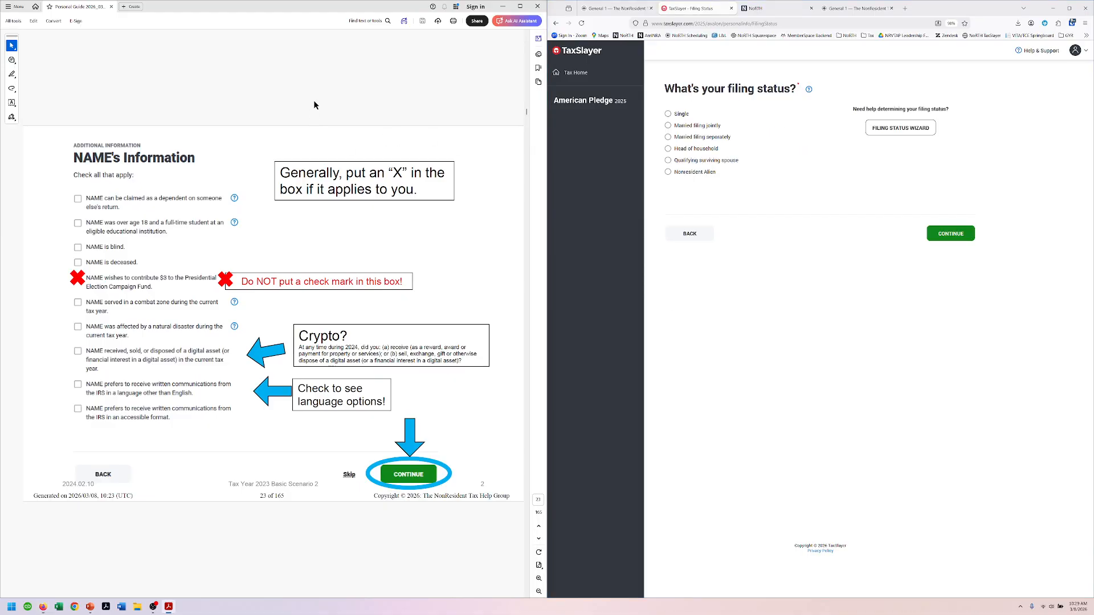
key("Right")
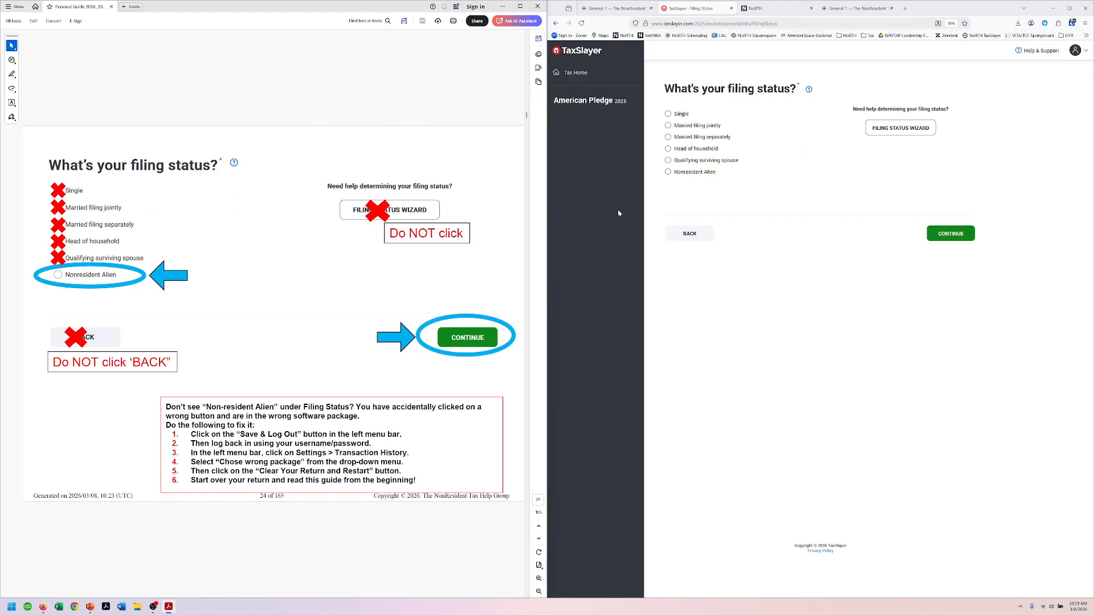
left_click(668, 171)
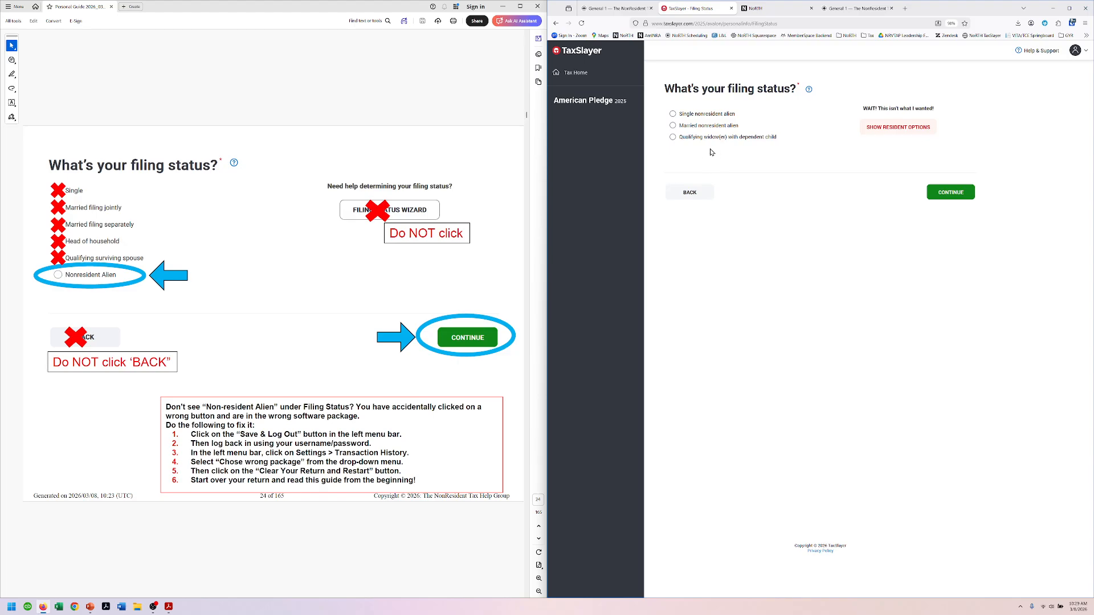
left_click(720, 114)
left_click(957, 193)
Step: Answer No to having dependents and No to receiving an Identity Protection PIN
scroll(363, 76, "down", 2)
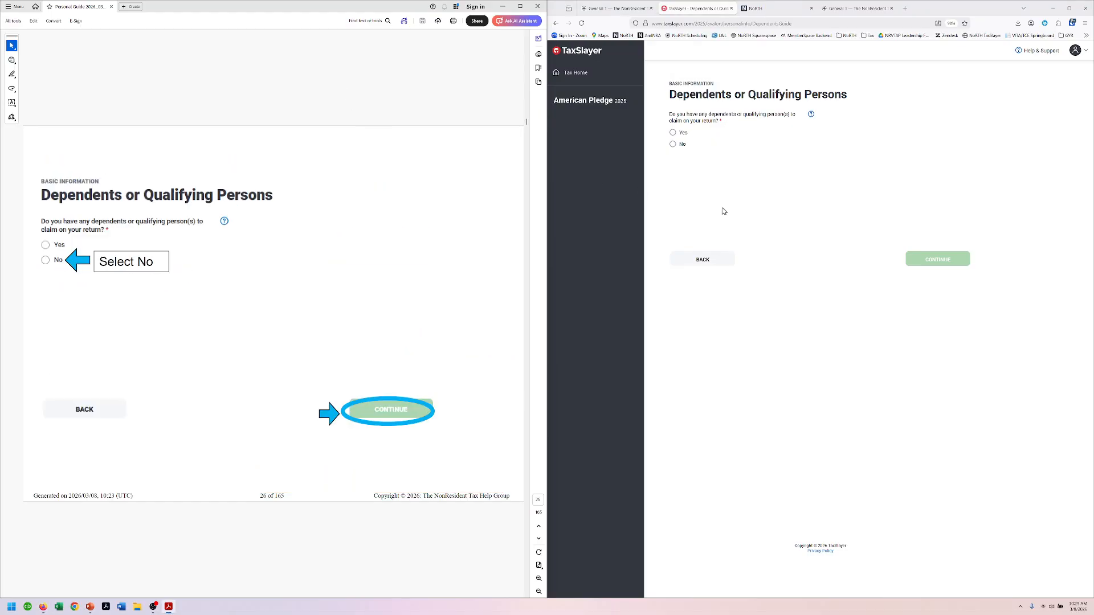
left_click(673, 144)
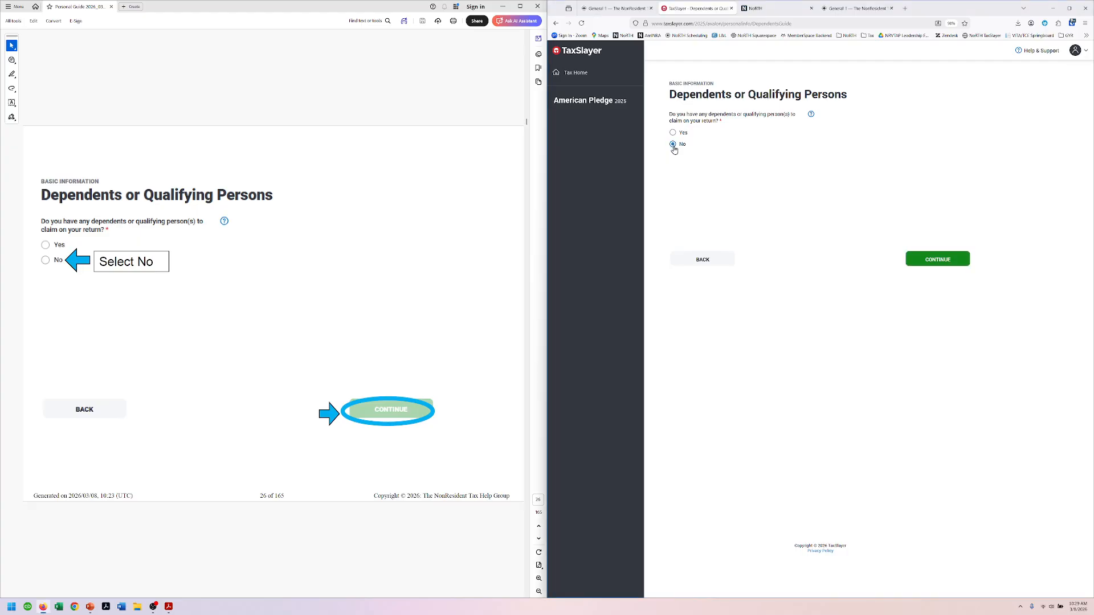
left_click(953, 261)
left_click(428, 65)
scroll(429, 64, "down", 1)
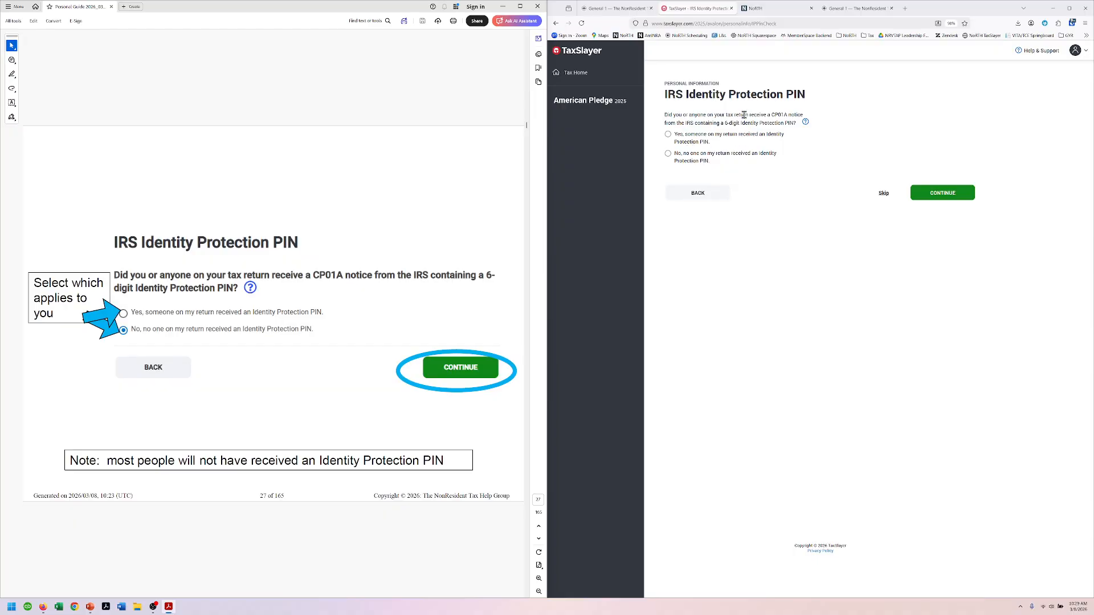
left_click(668, 154)
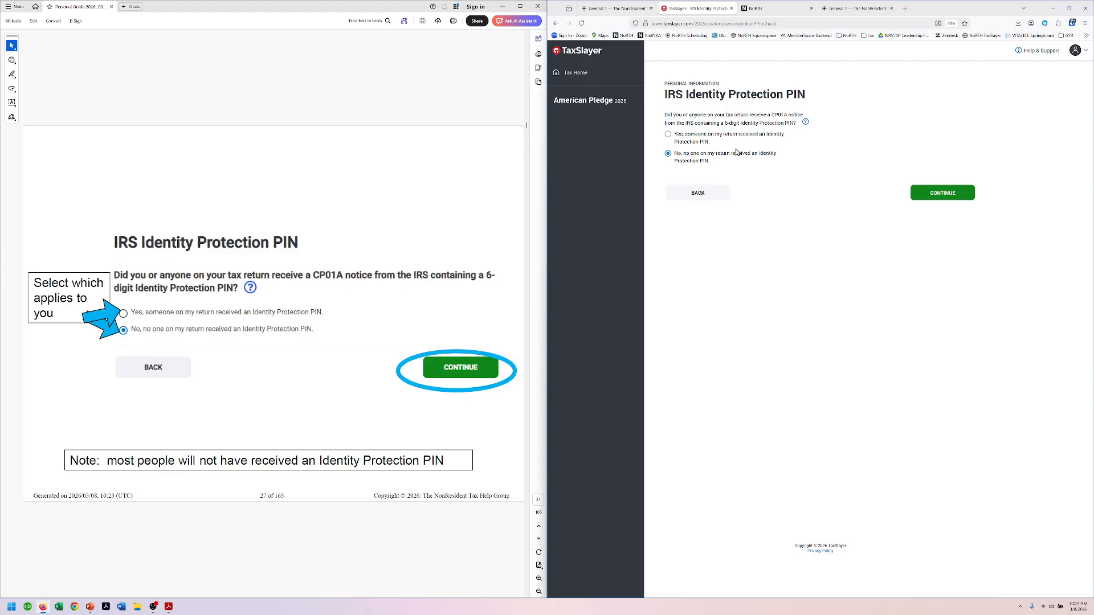
left_click(967, 195)
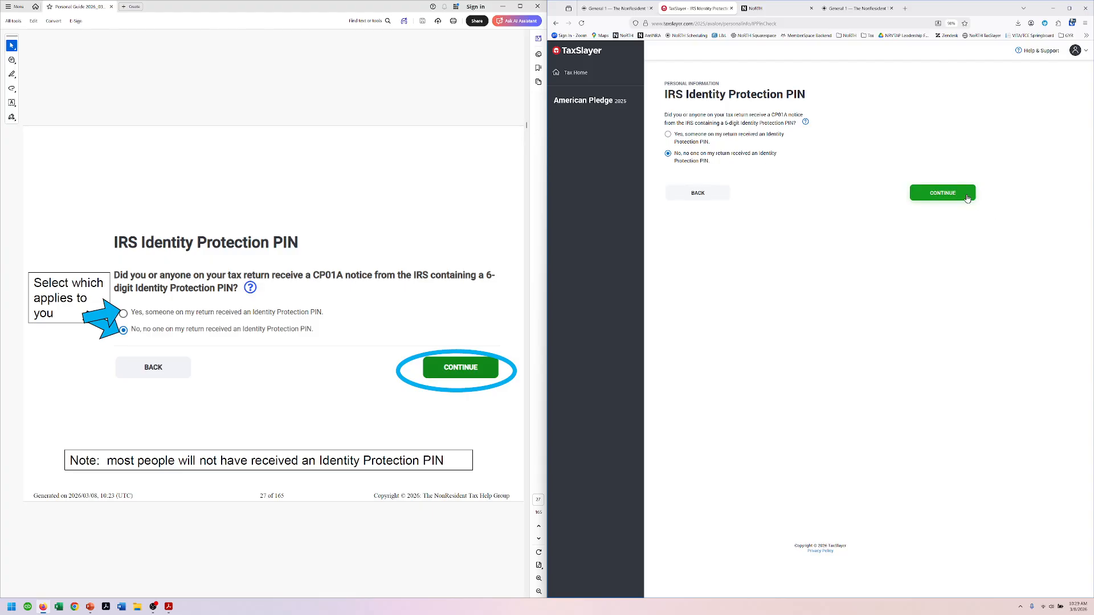
scroll(381, 67, "down", 1)
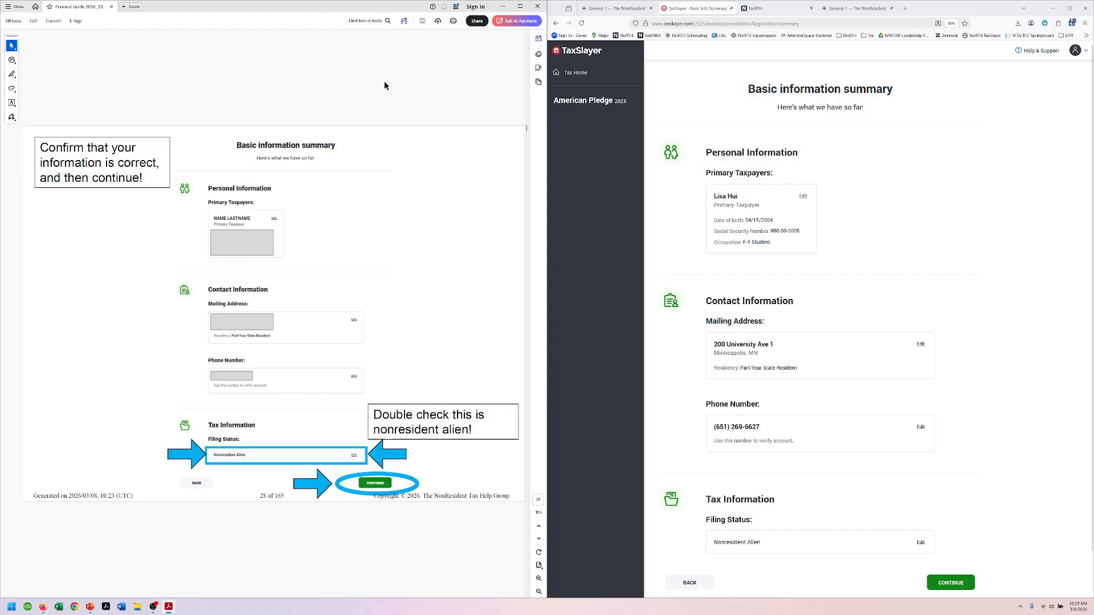
Step: Accept the information summary, choose Remind Me Later for consent, and continue into the return
left_click(950, 583)
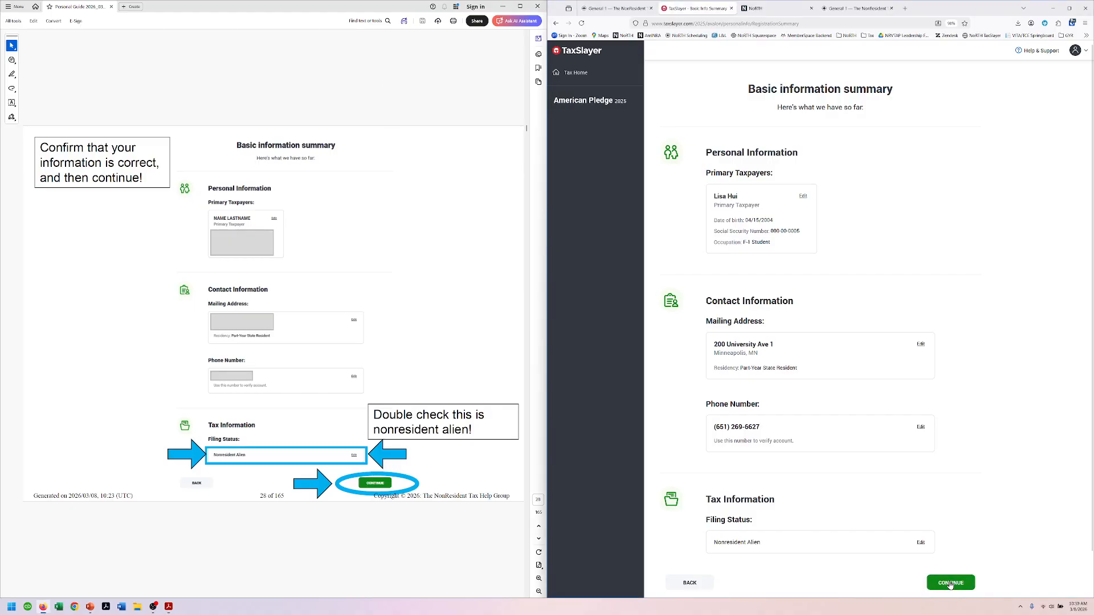
scroll(388, 108, "down", 1)
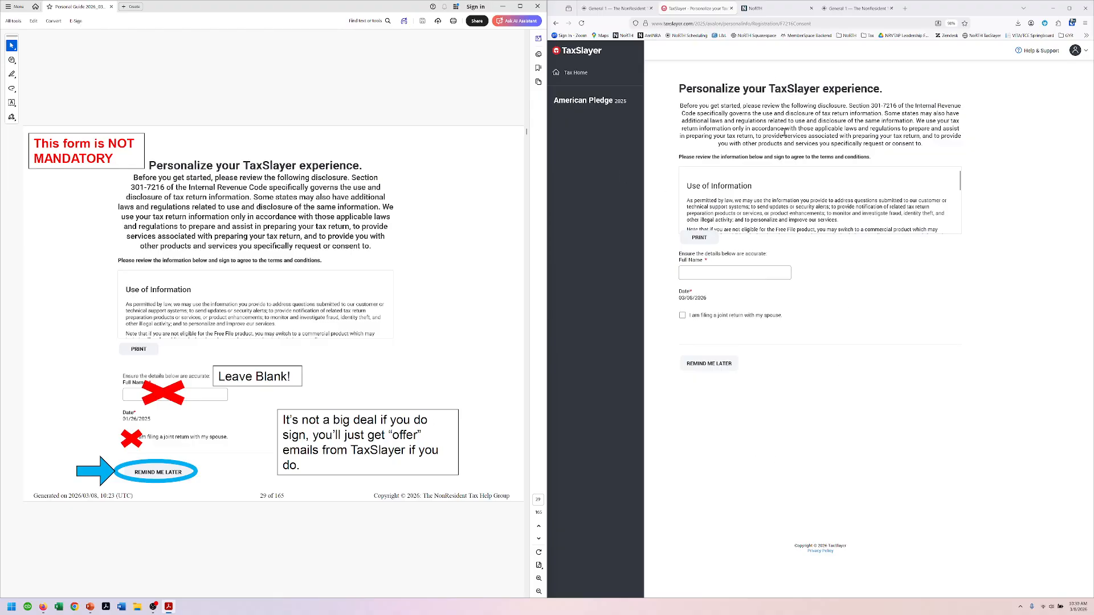
left_click(709, 364)
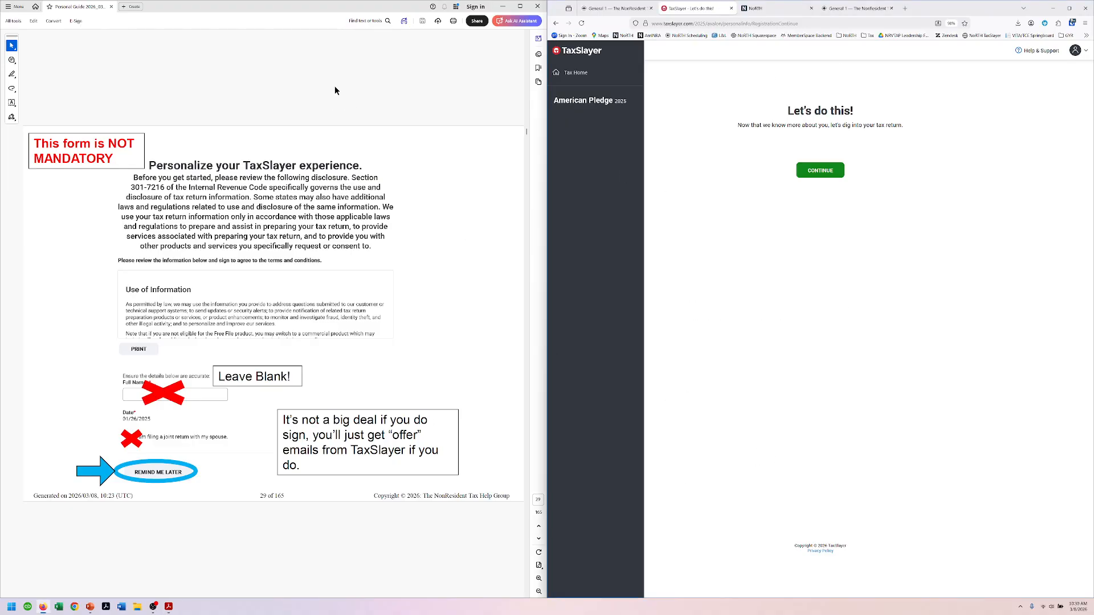
scroll(335, 86, "down", 1)
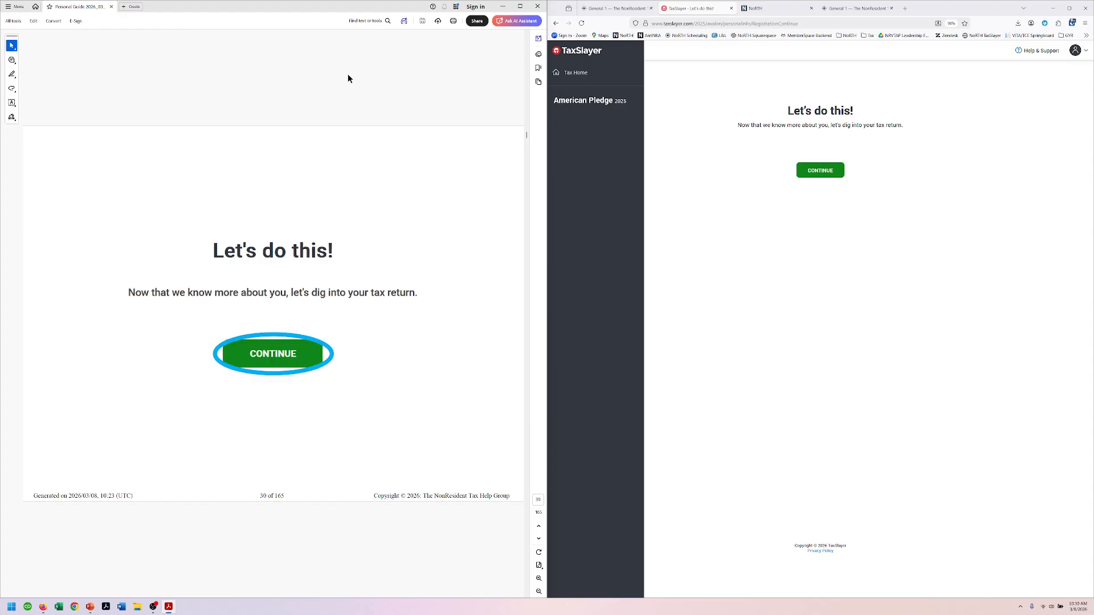
left_click(820, 171)
scroll(368, 80, "down", 1)
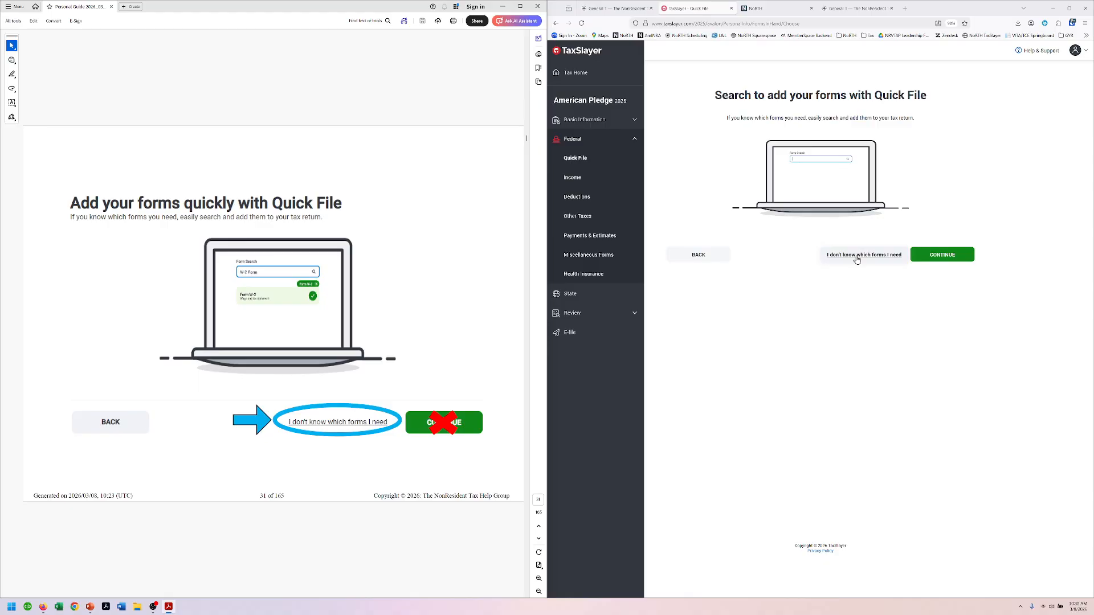
Step: Choose 'I don't know which forms I need' and expand Basic Information in the sidebar
left_click(856, 260)
scroll(424, 101, "down", 2)
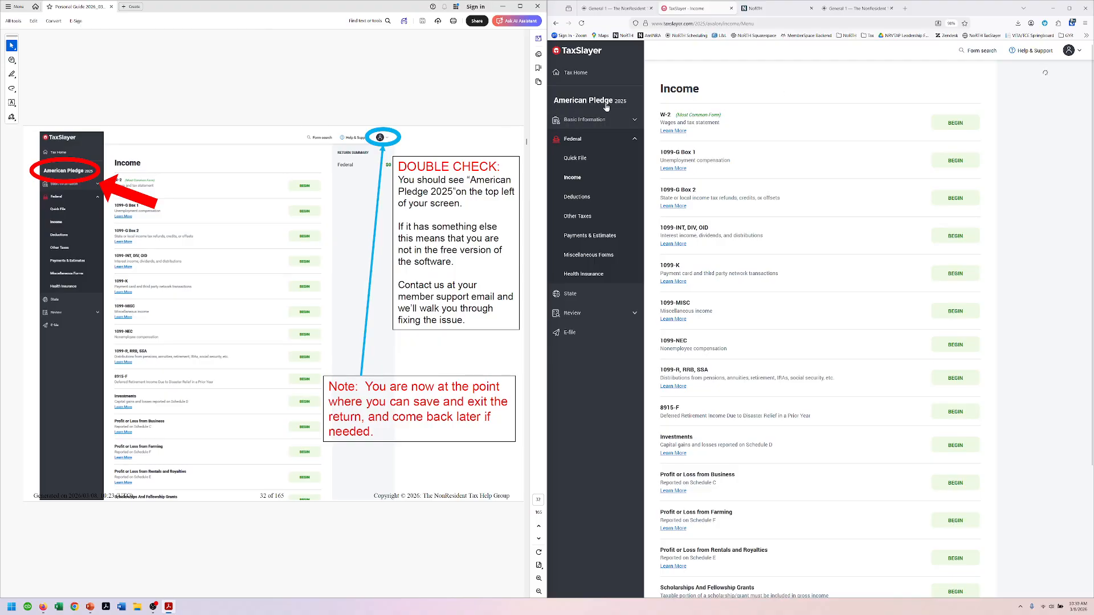
scroll(809, 393, "down", 1)
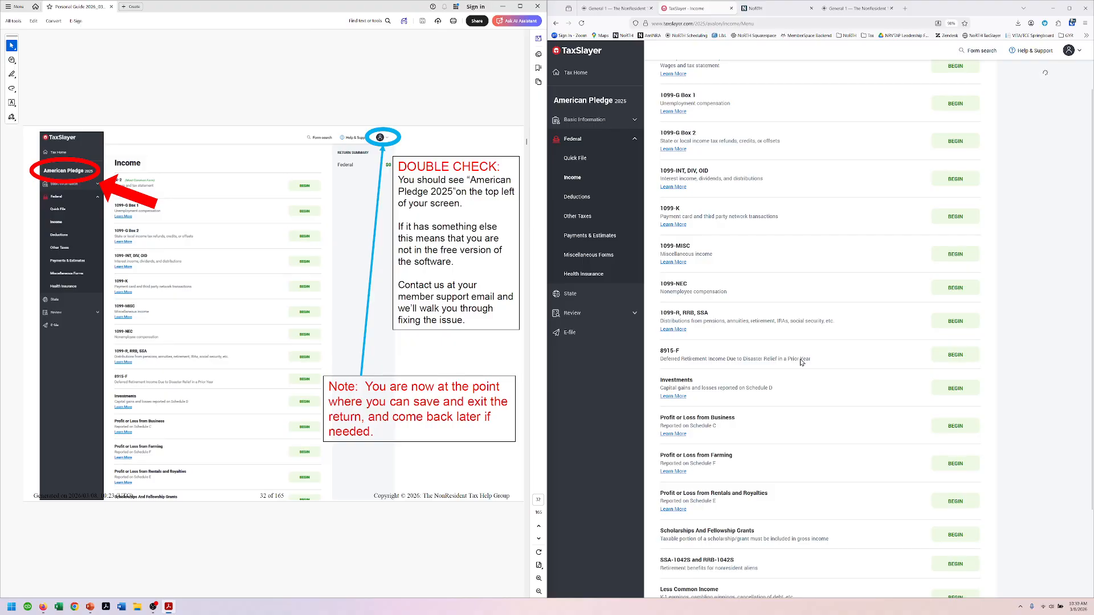
scroll(802, 363, "up", 1)
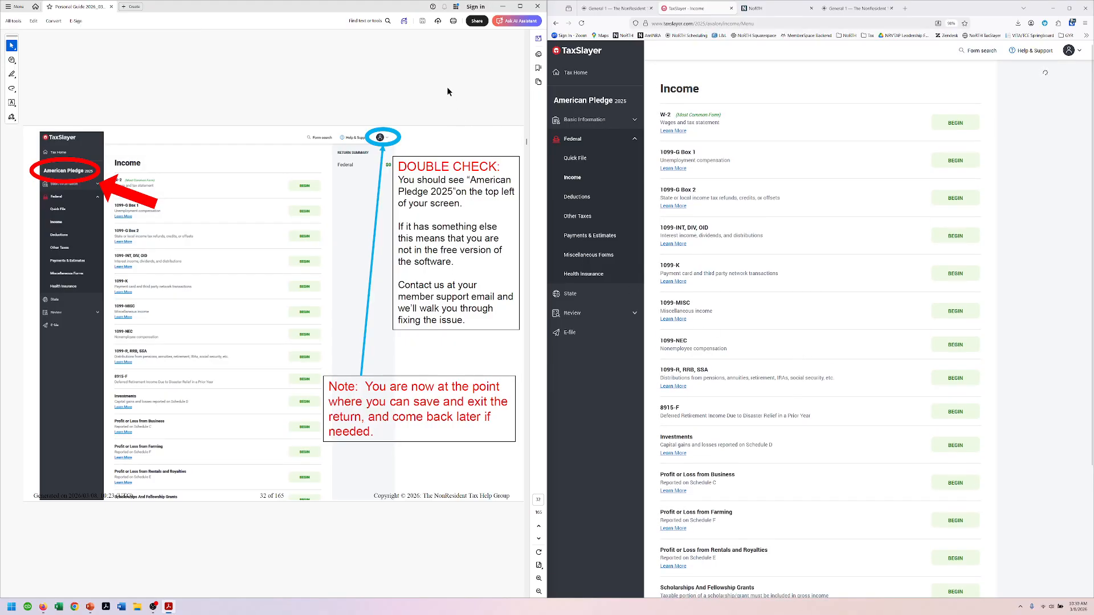
scroll(446, 92, "down", 1)
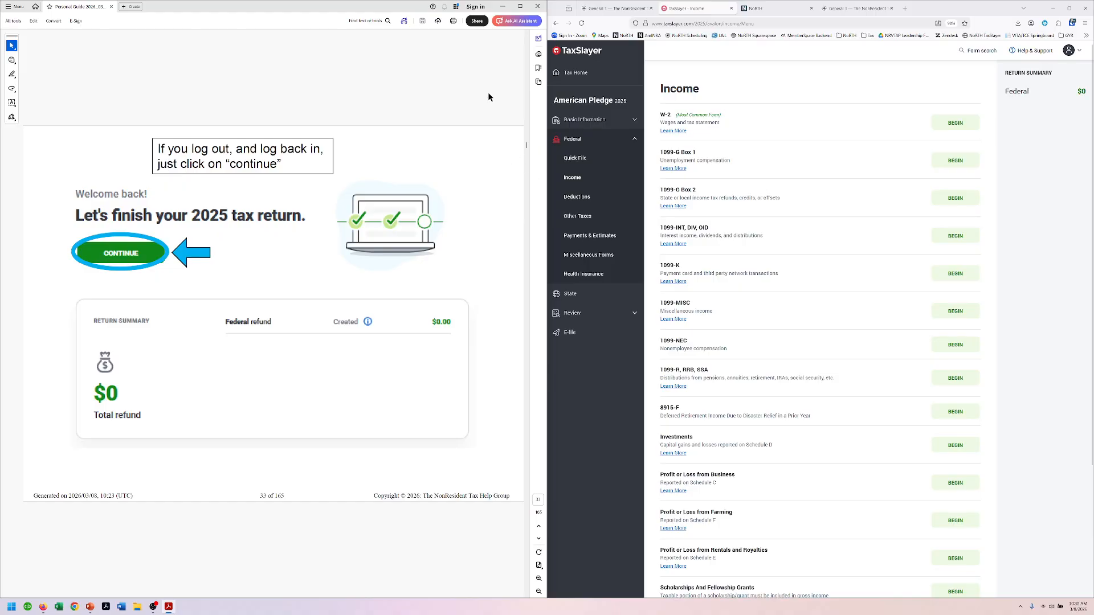
scroll(488, 96, "down", 1)
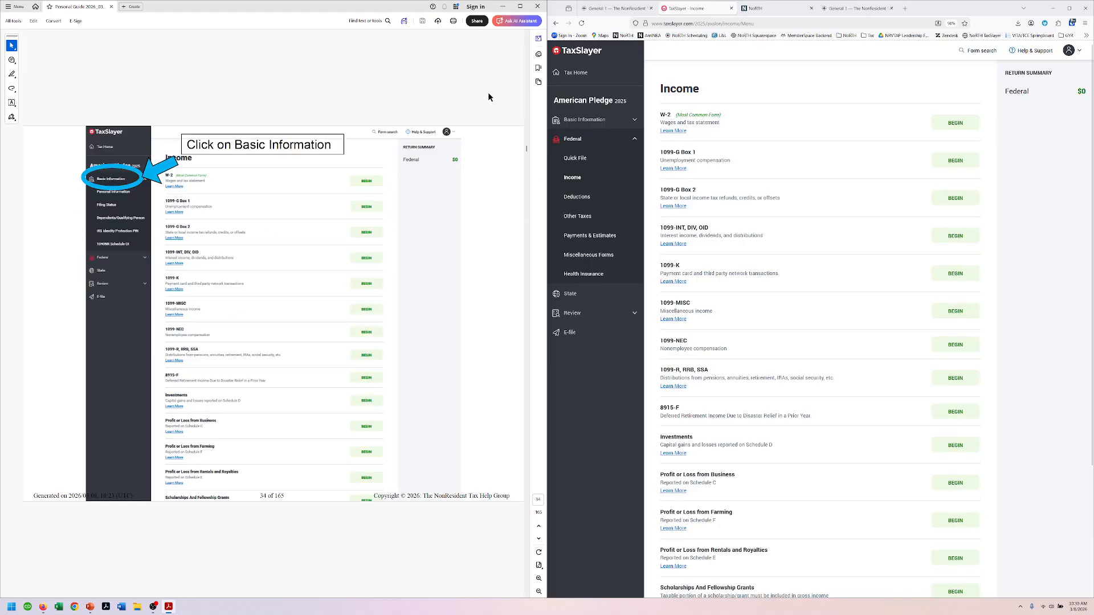
left_click(585, 119)
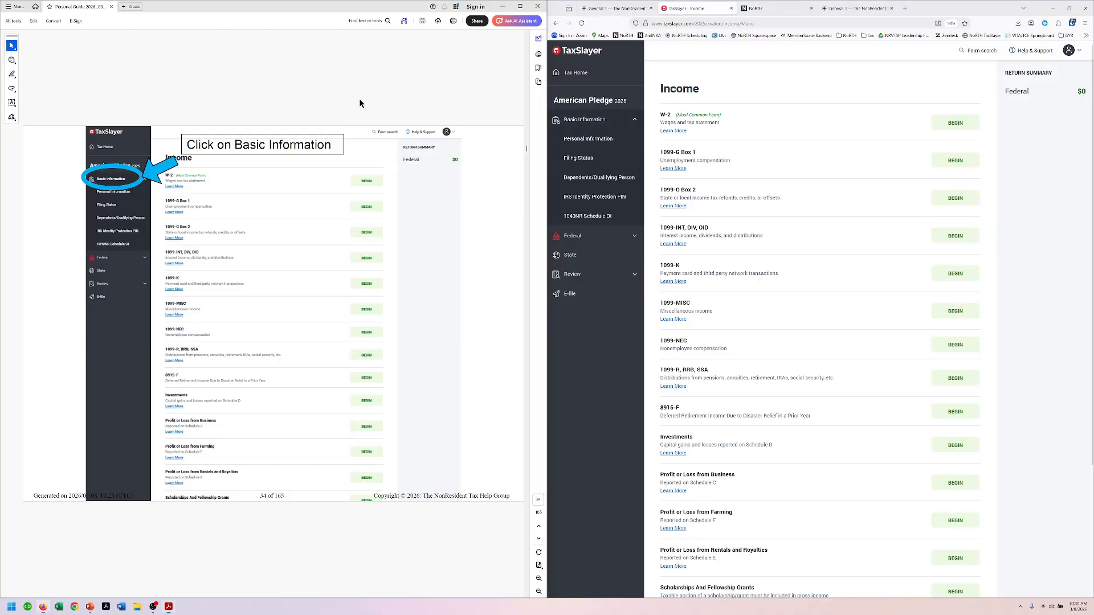
scroll(360, 101, "down", 1)
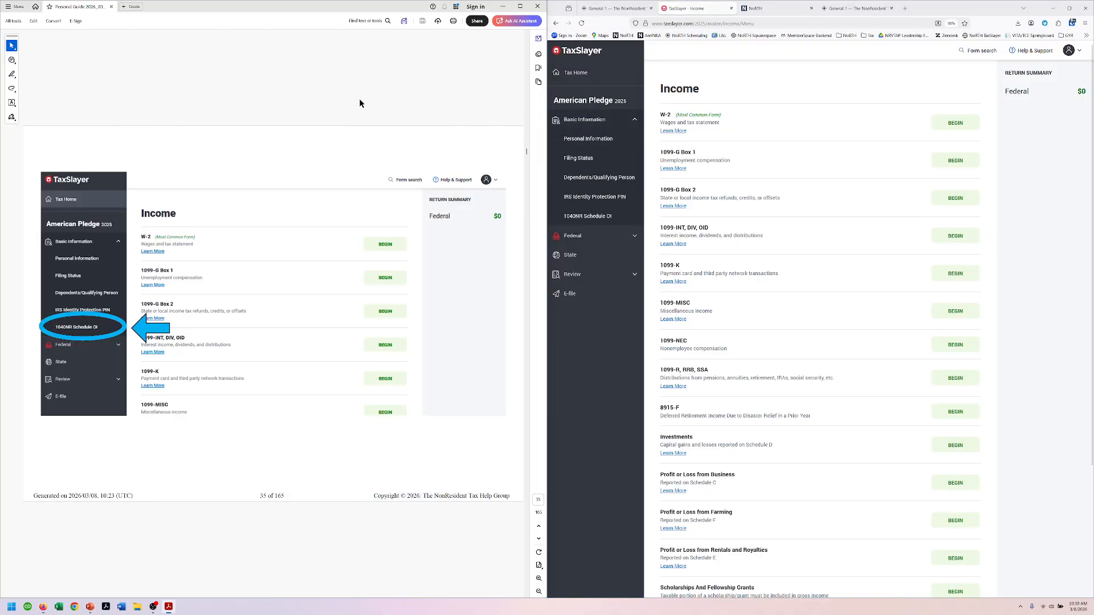
Step: Open Schedule OI General Information and set entity type Individual and citizenship China
left_click(593, 216)
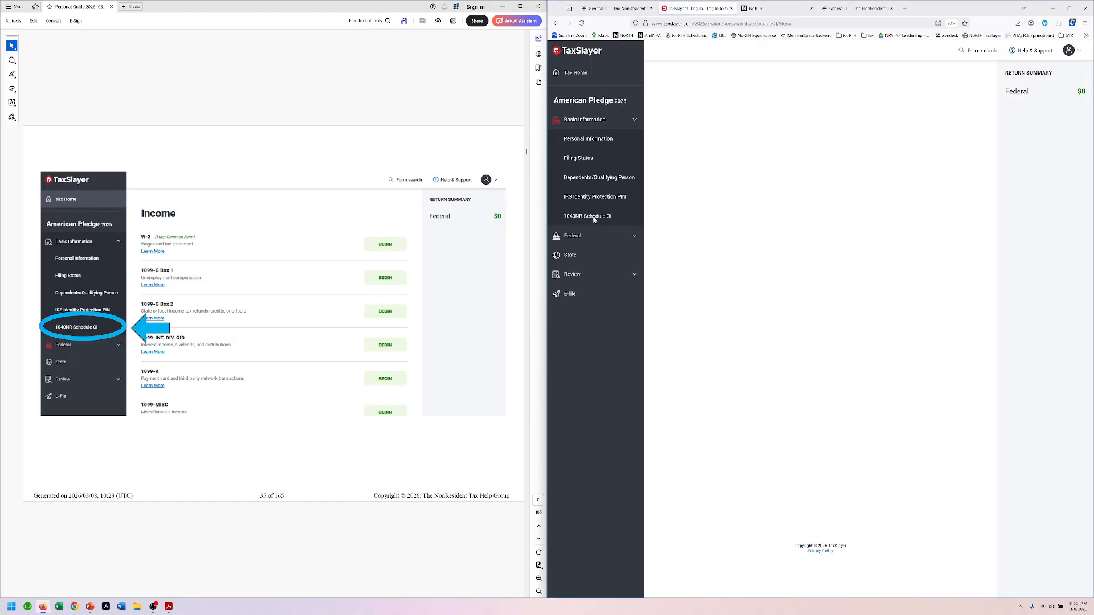
scroll(353, 74, "down", 1)
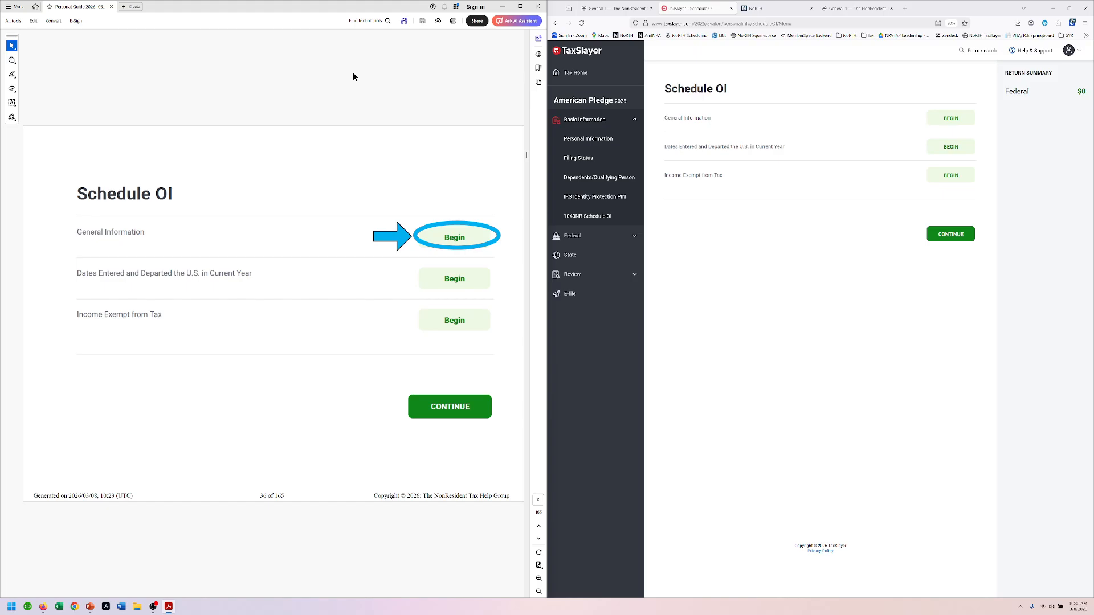
left_click(951, 118)
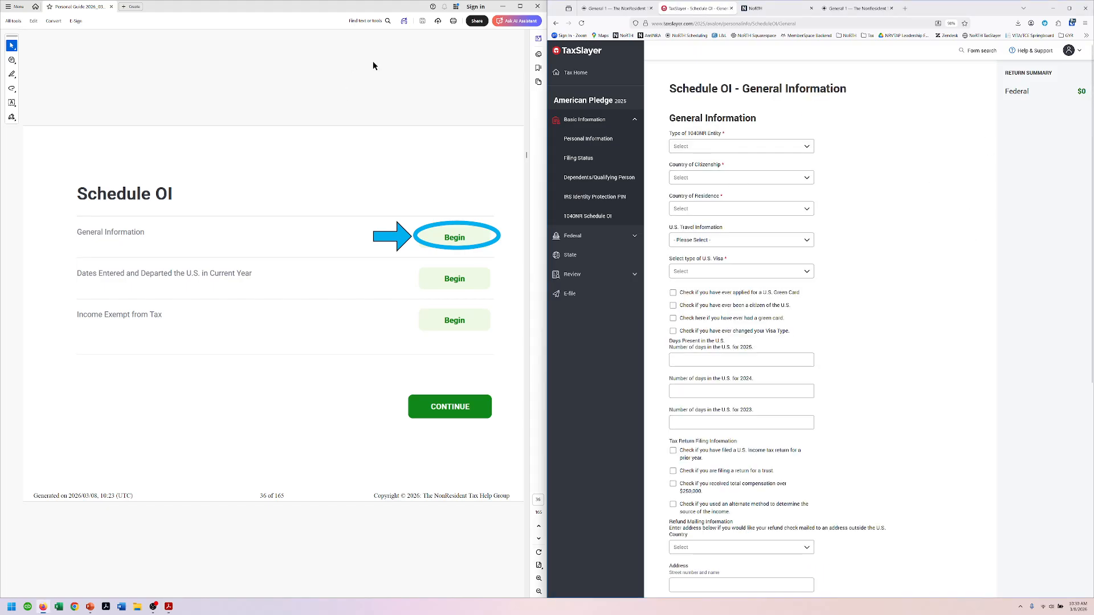
scroll(373, 63, "down", 1)
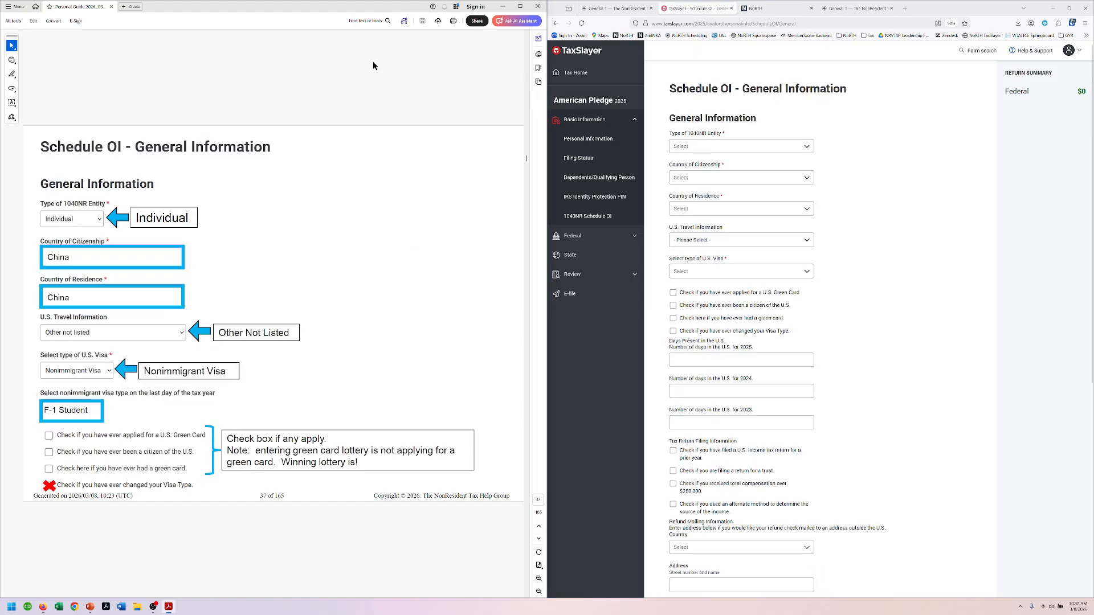
left_click(700, 144)
left_click(698, 188)
left_click(690, 180)
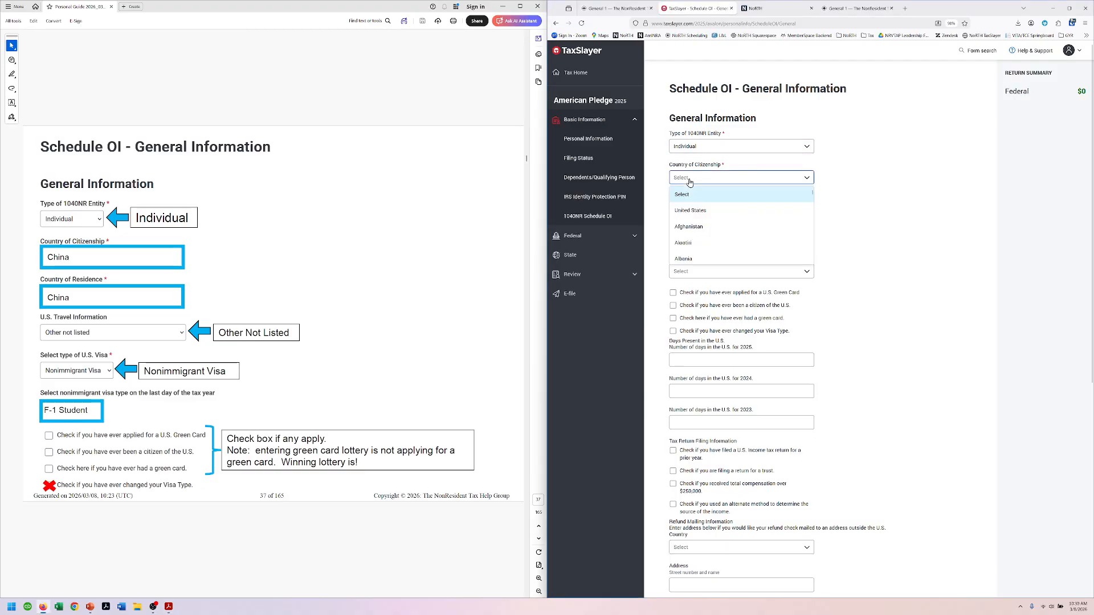
type("china")
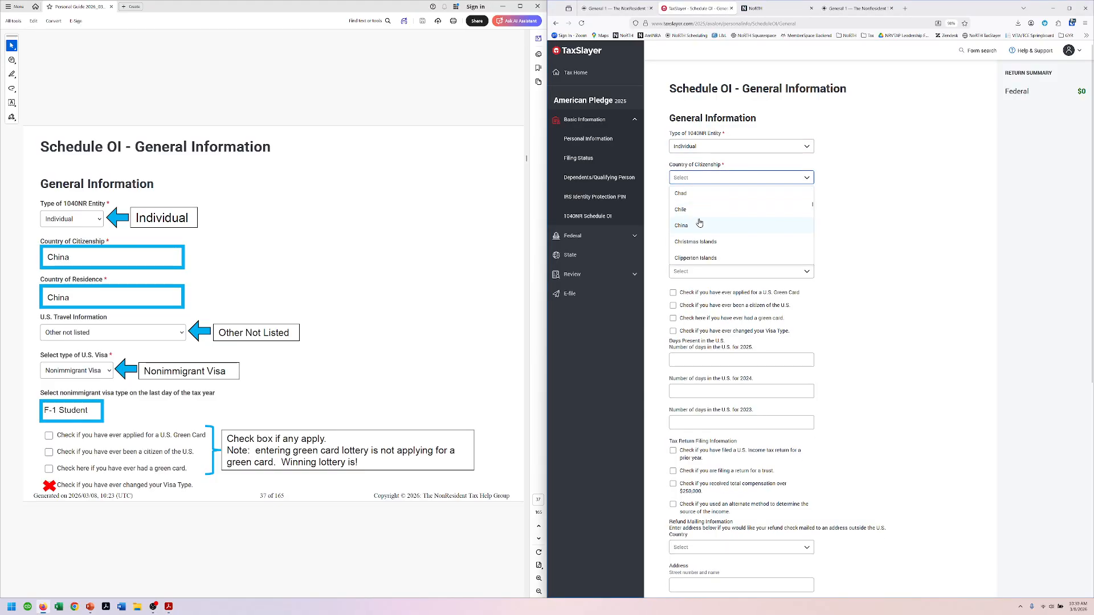
left_click(699, 225)
Step: Set residence China, travel Other not listed, and visa type Nonimmigrant Visa with year-end F1
left_click(696, 208)
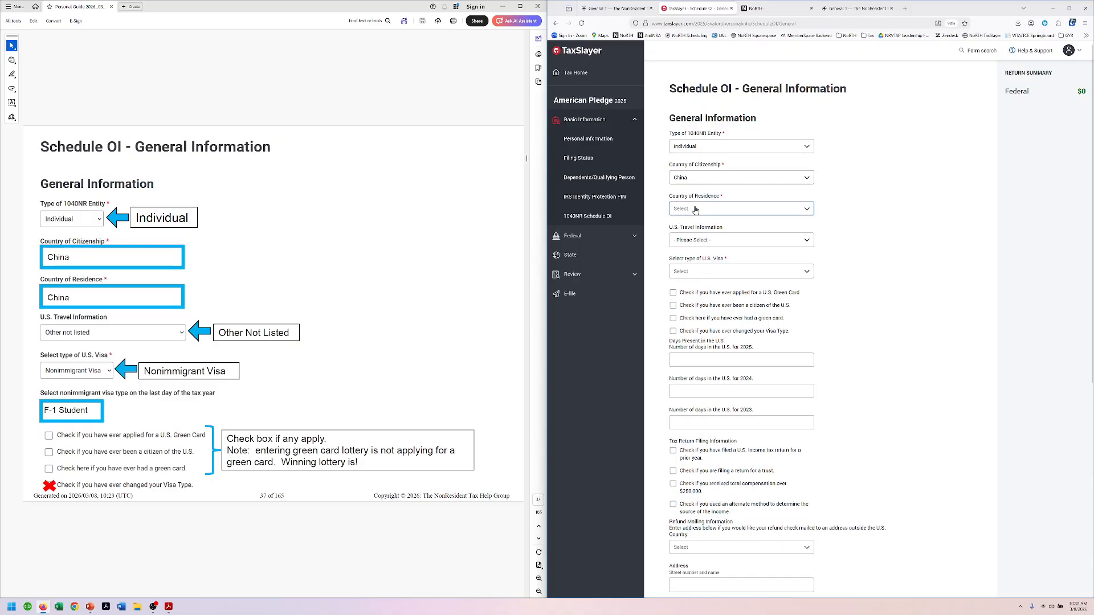
type("china")
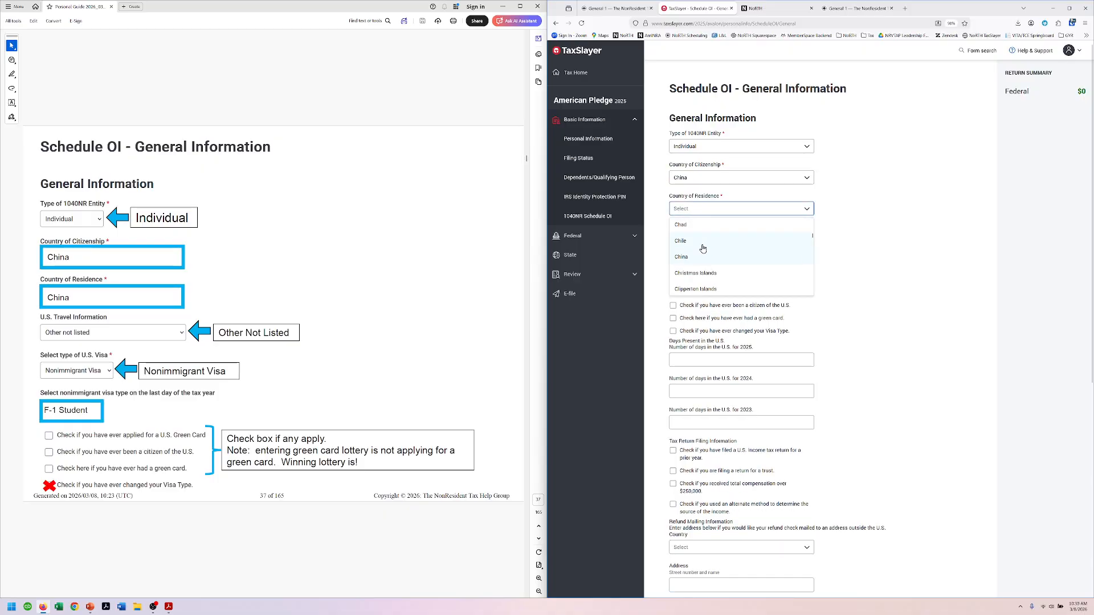
left_click(700, 259)
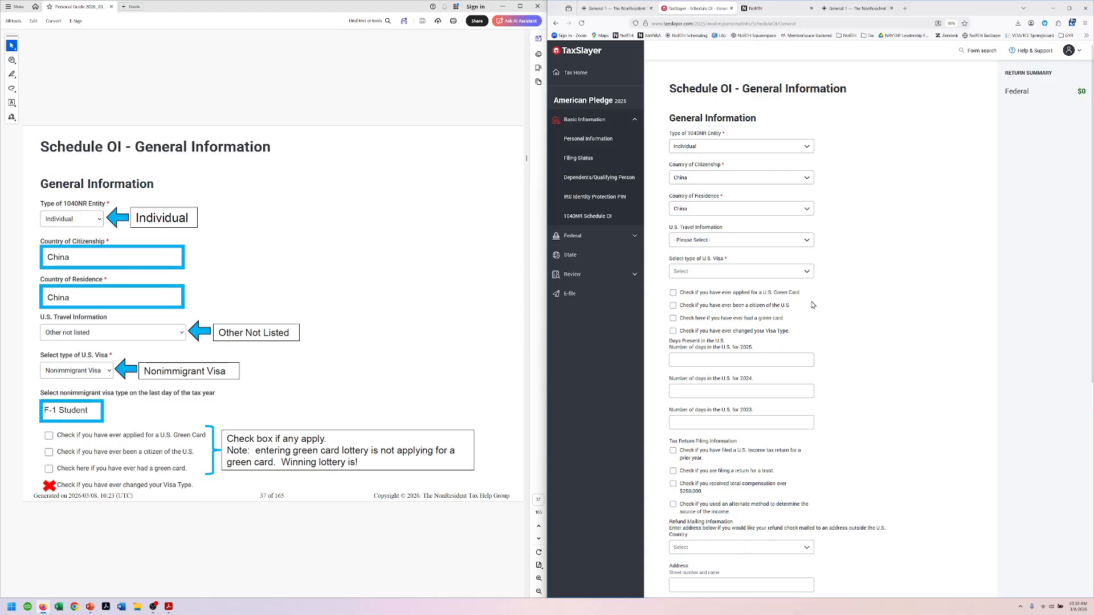
left_click(770, 242)
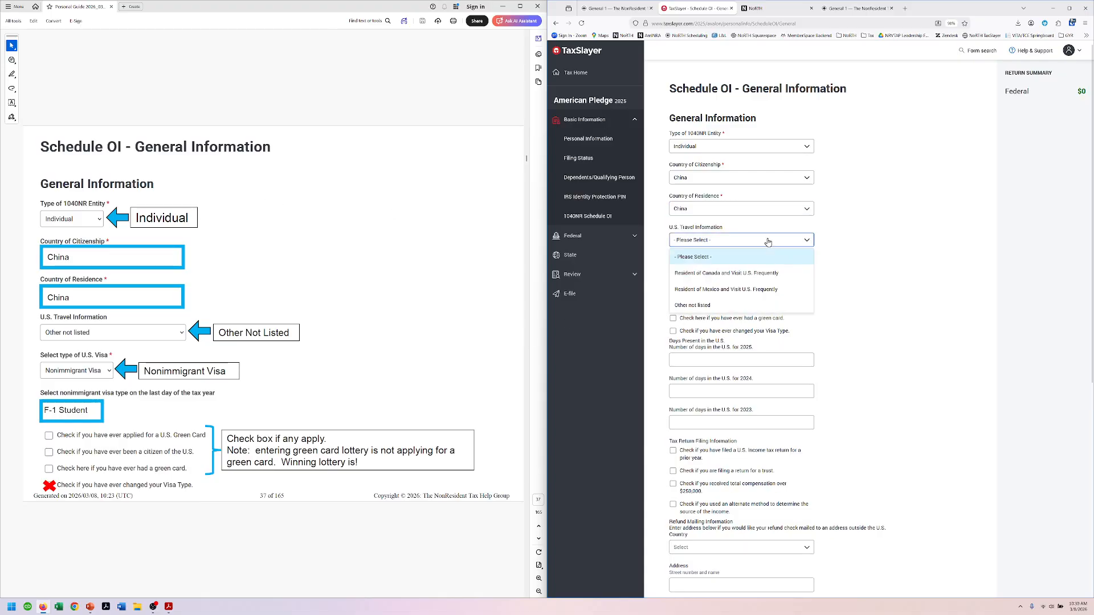
left_click(695, 307)
left_click(692, 274)
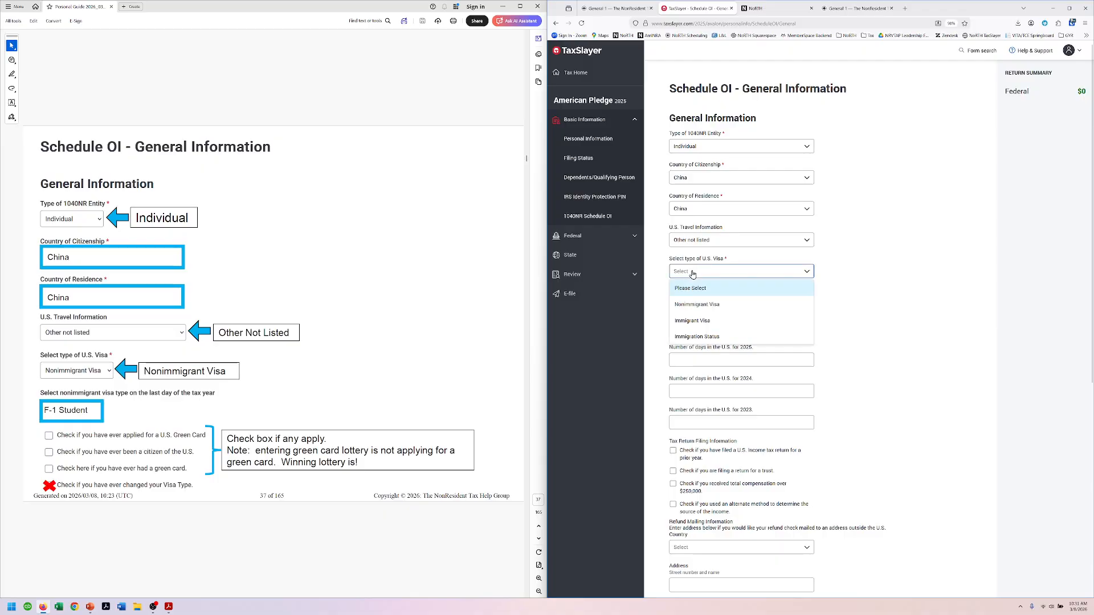
left_click(694, 305)
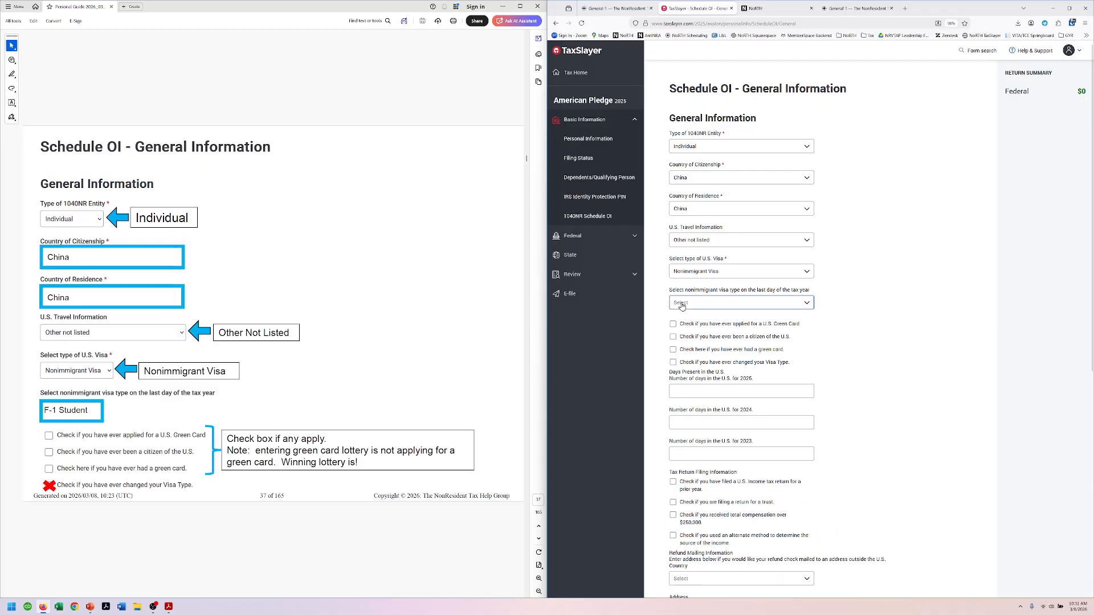
left_click(682, 305)
scroll(690, 350, "down", 5)
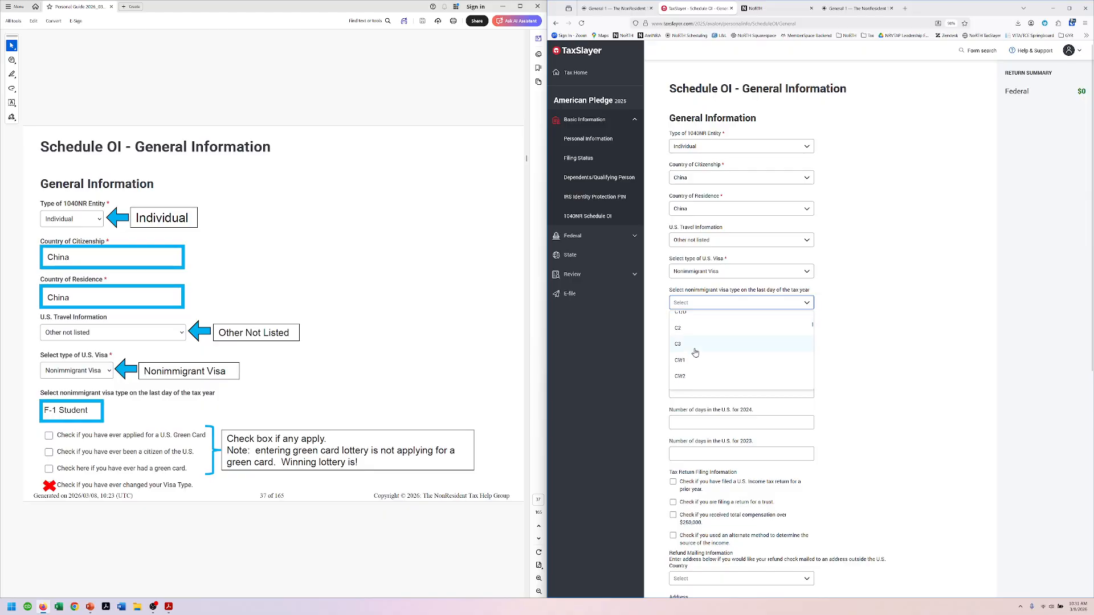
scroll(695, 353, "down", 3)
left_click(691, 371)
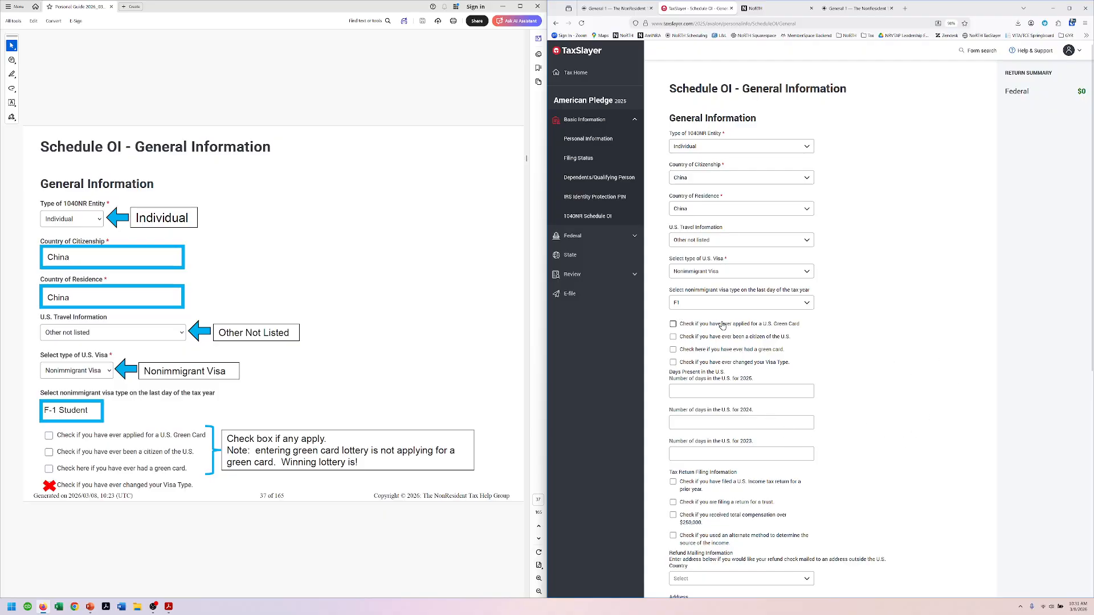
scroll(952, 330, "down", 2)
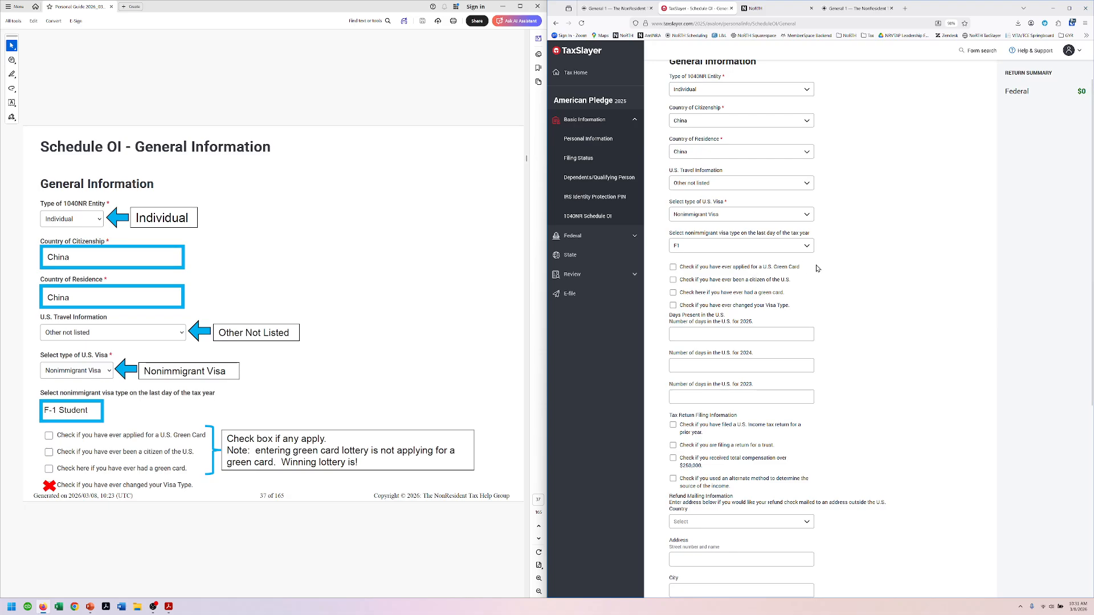
Step: Enter 365, 275 and 153 as the days present in 2025, 2024 and 2023
scroll(347, 376, "down", 2)
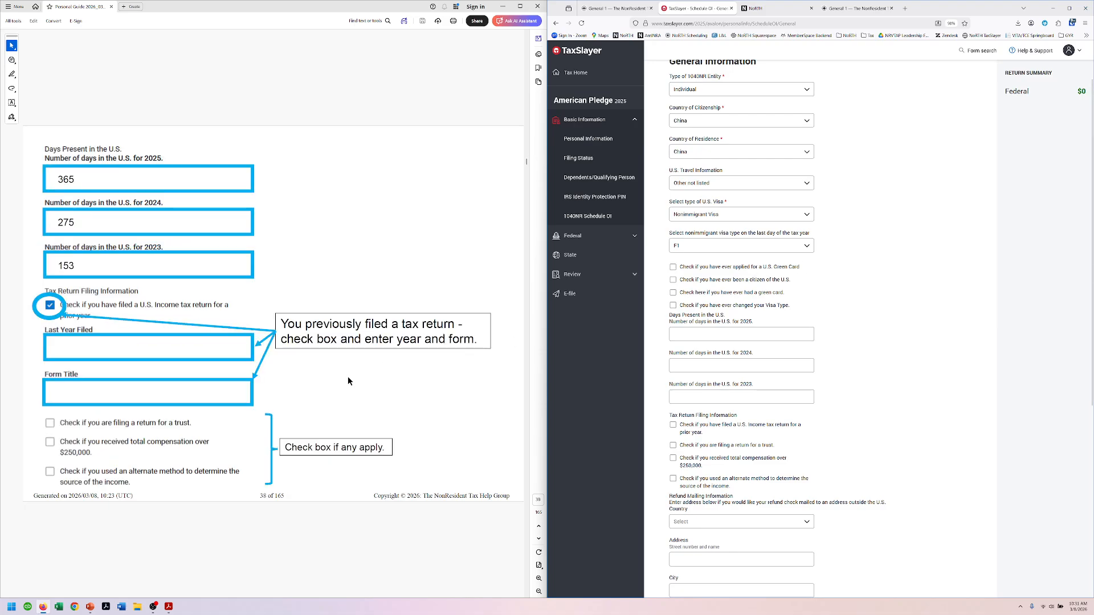
left_click(692, 335)
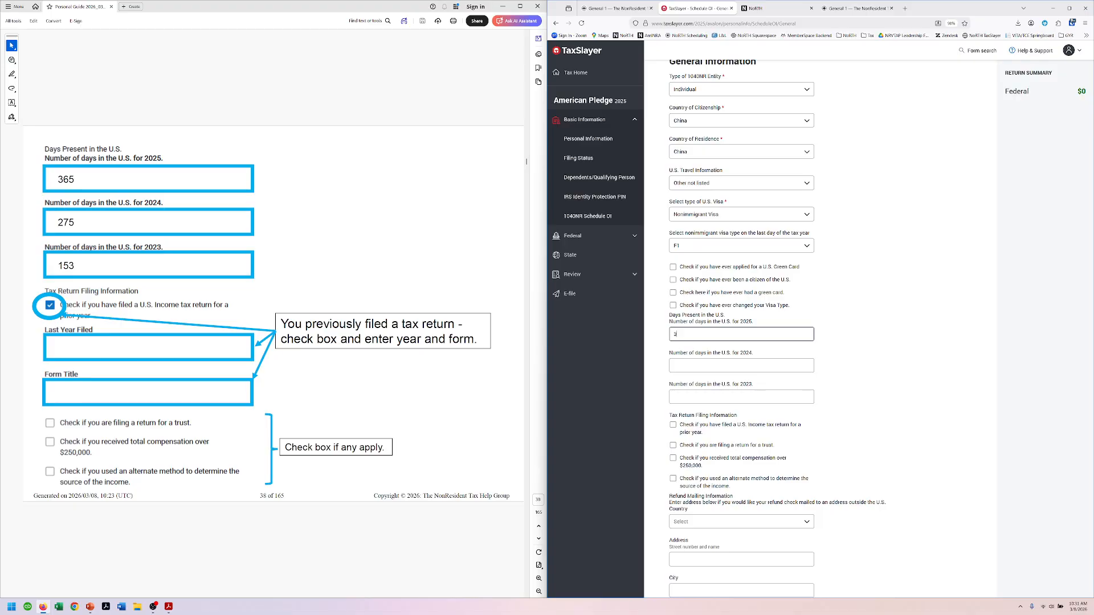
type("65")
key("Tab")
type("275")
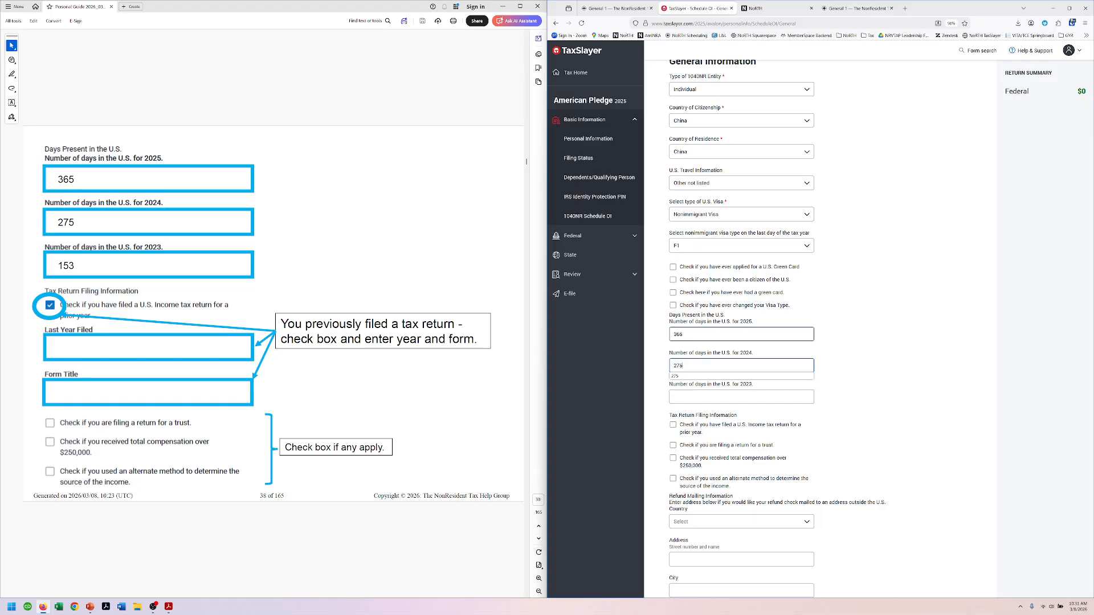
key("Tab")
type("153")
key("Tab")
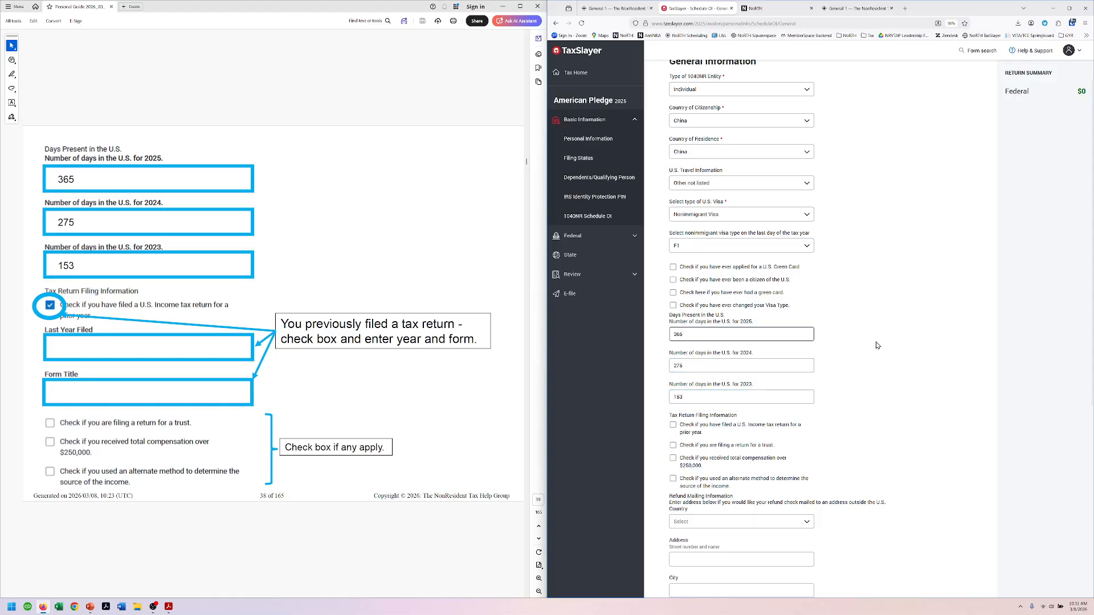
Step: Record that a prior U.S. return was filed: 2024, Form 1040NR
left_click(673, 426)
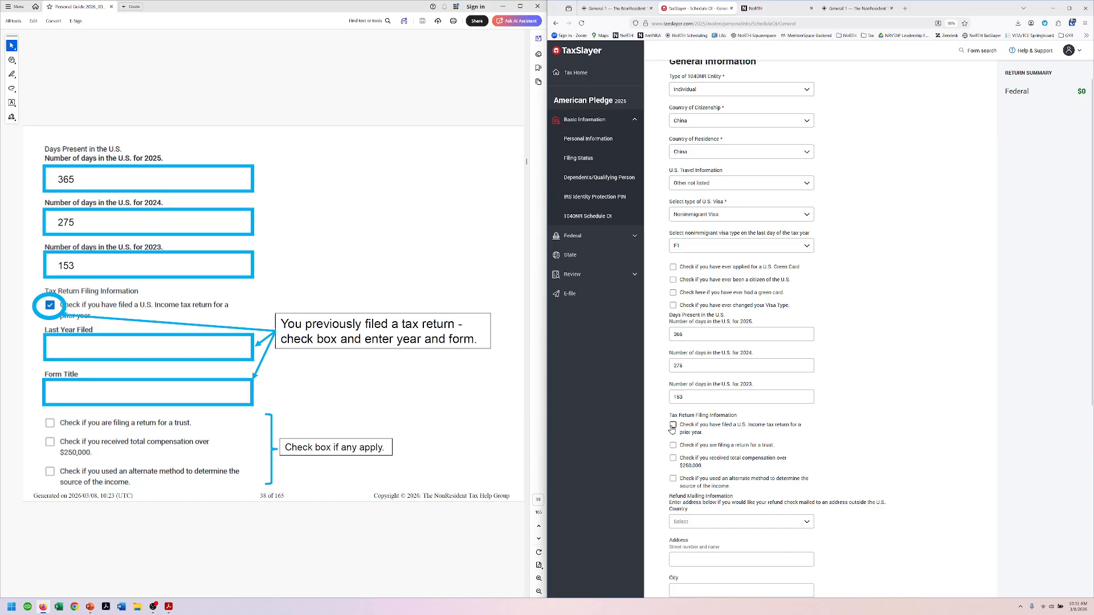
scroll(713, 410, "down", 1)
left_click(725, 394)
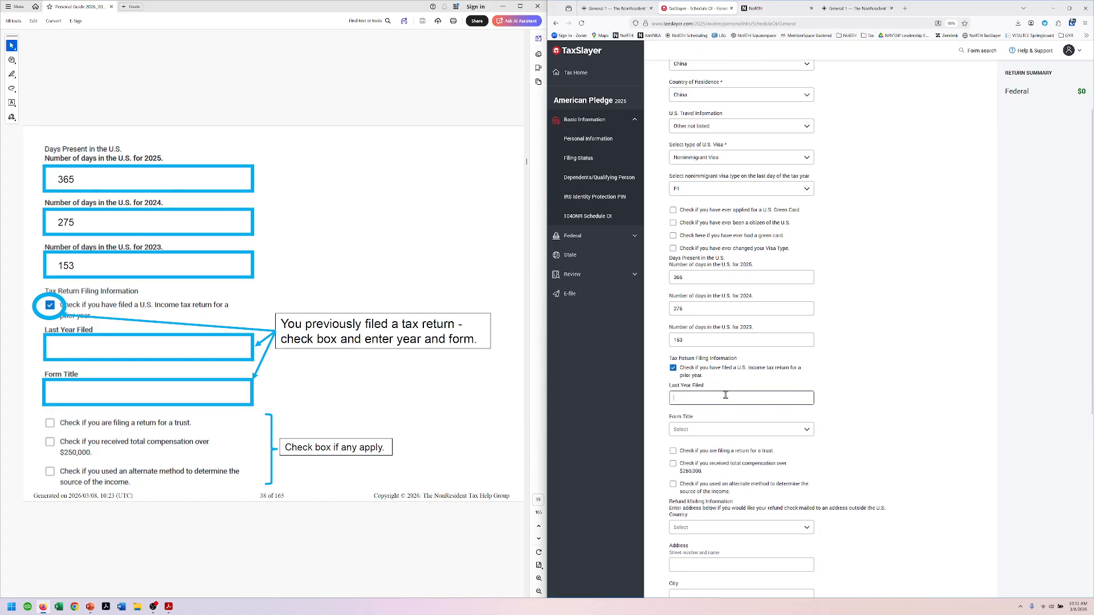
type("2024")
left_click(725, 429)
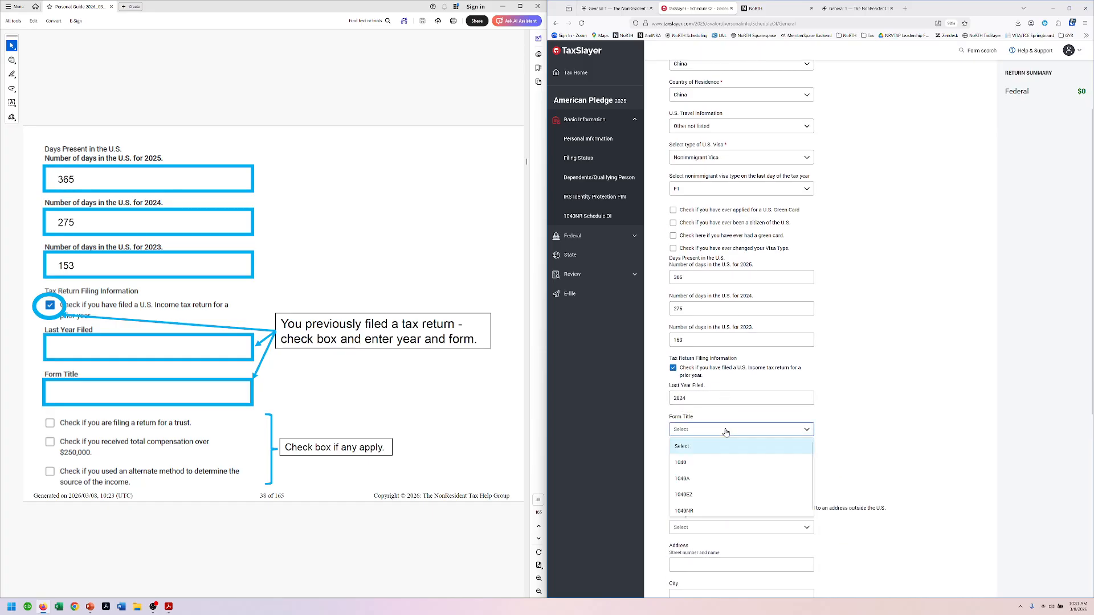
left_click(706, 510)
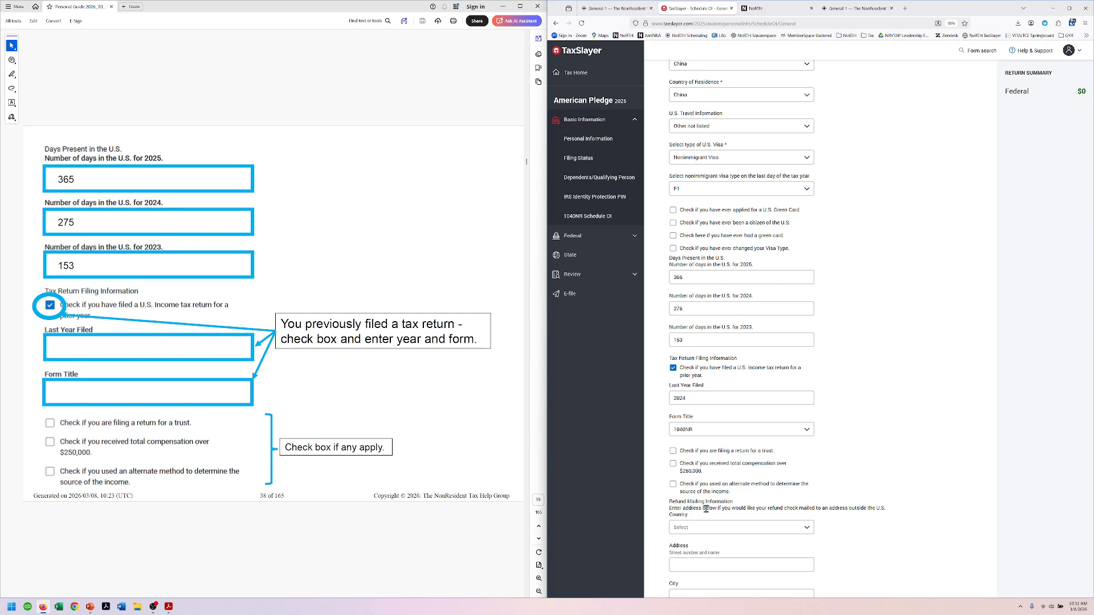
Step: Read ahead in the guide, then save General Information and return to Schedule OI
scroll(850, 434, "down", 1)
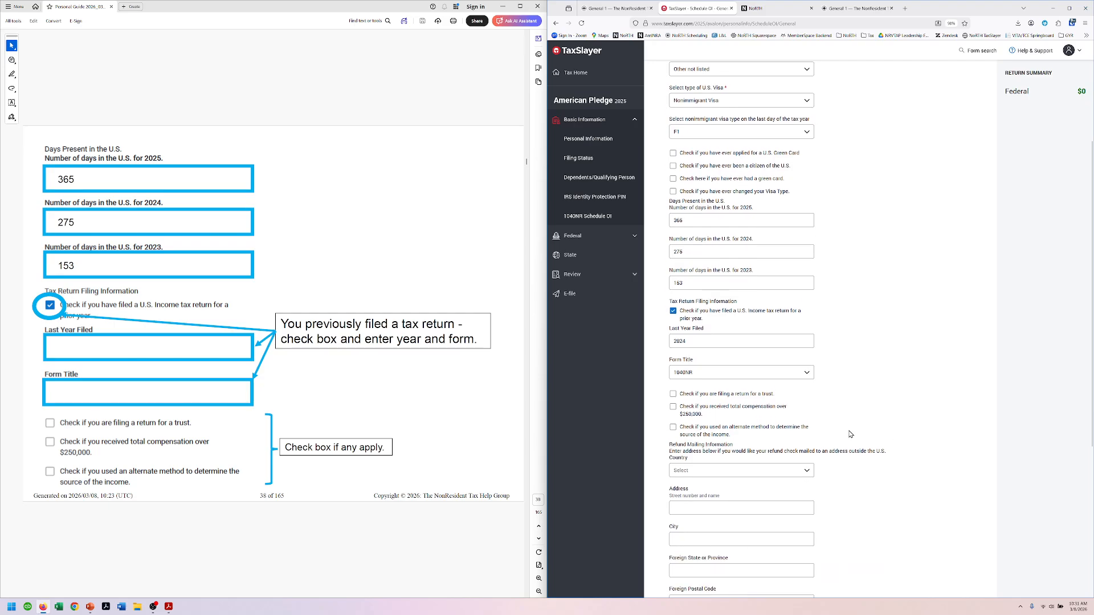
left_click(327, 84)
scroll(327, 85, "down", 2)
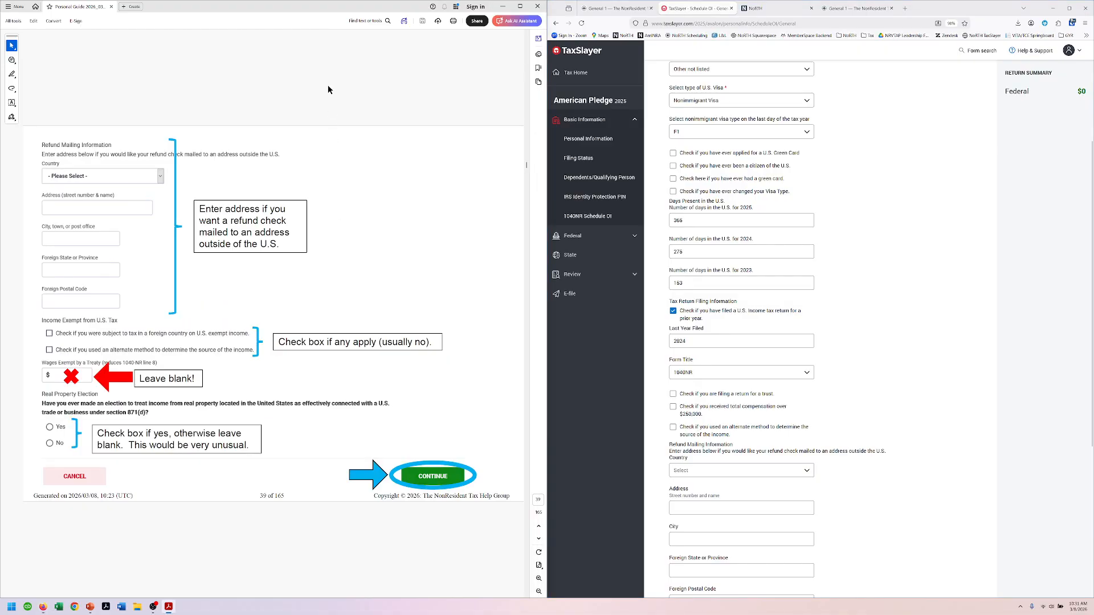
scroll(881, 395, "down", 1)
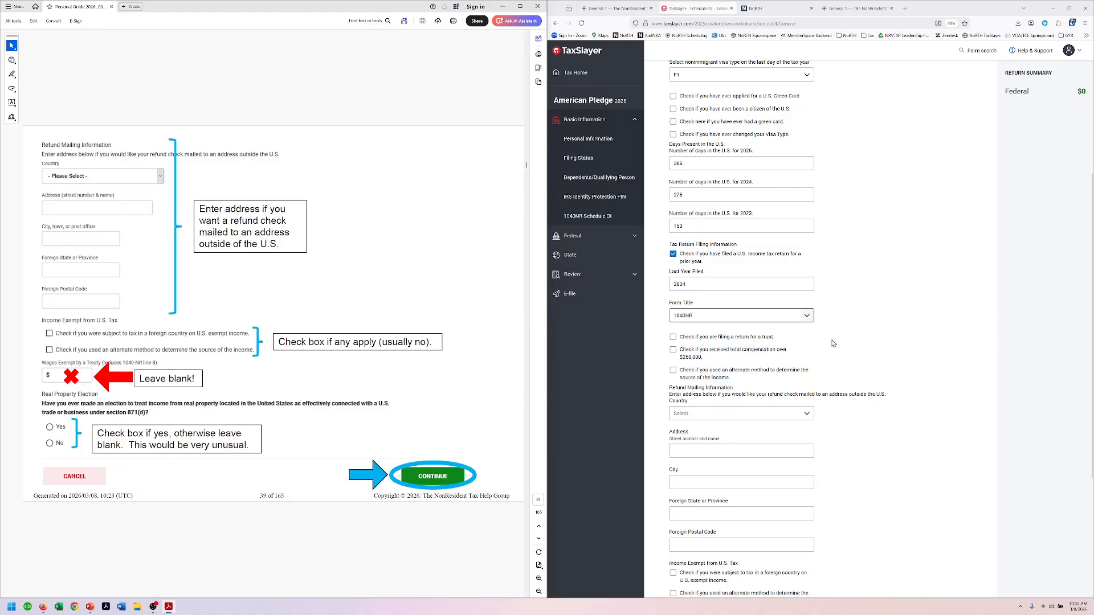
scroll(406, 308, "down", 2)
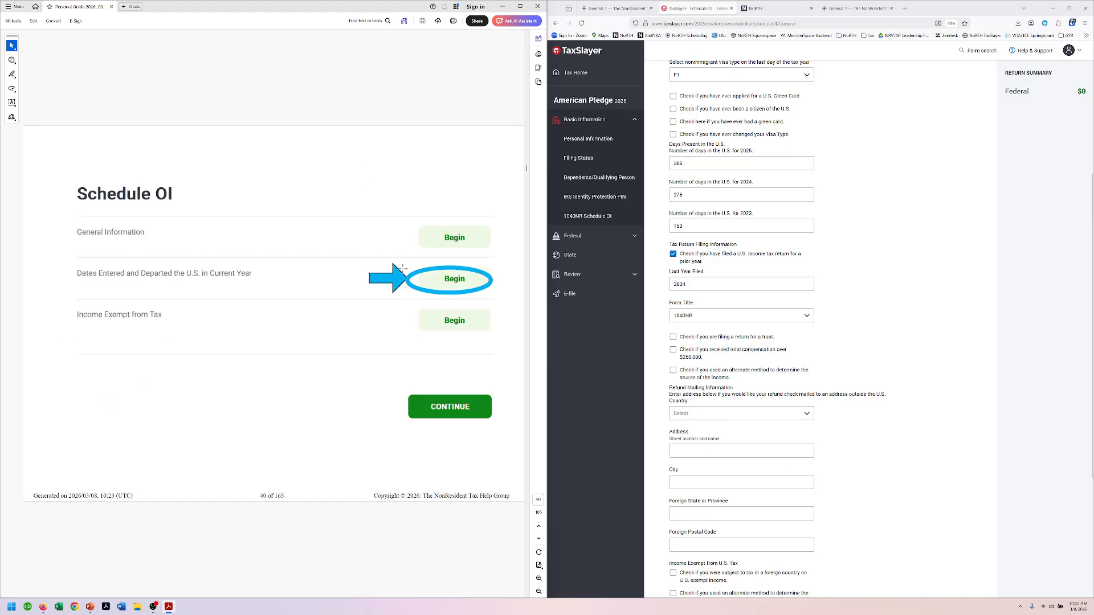
scroll(401, 267, "up", 2)
scroll(887, 452, "down", 4)
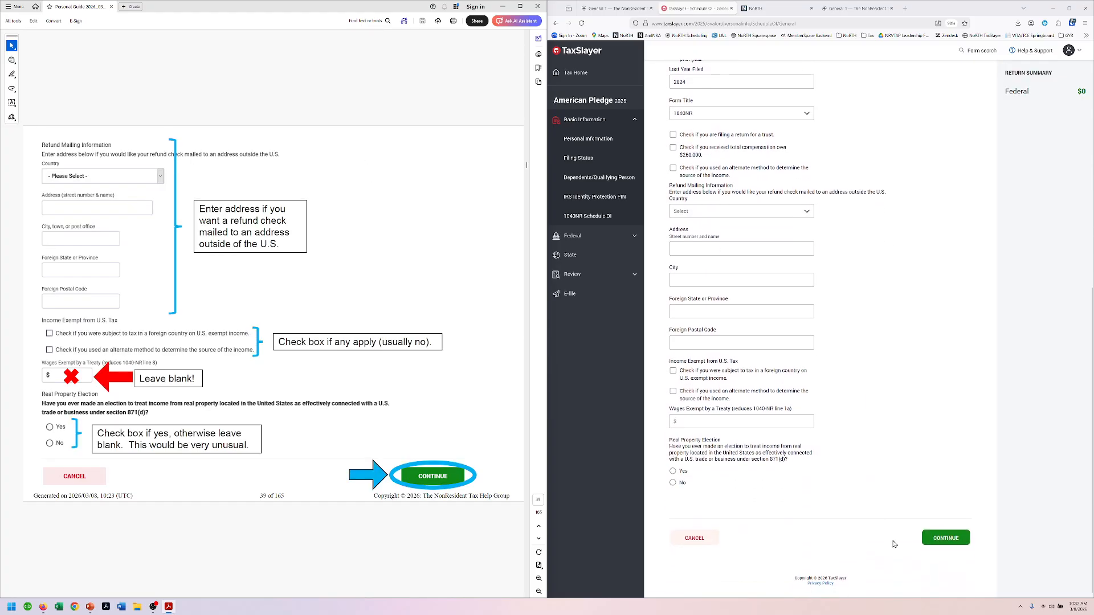
left_click(935, 538)
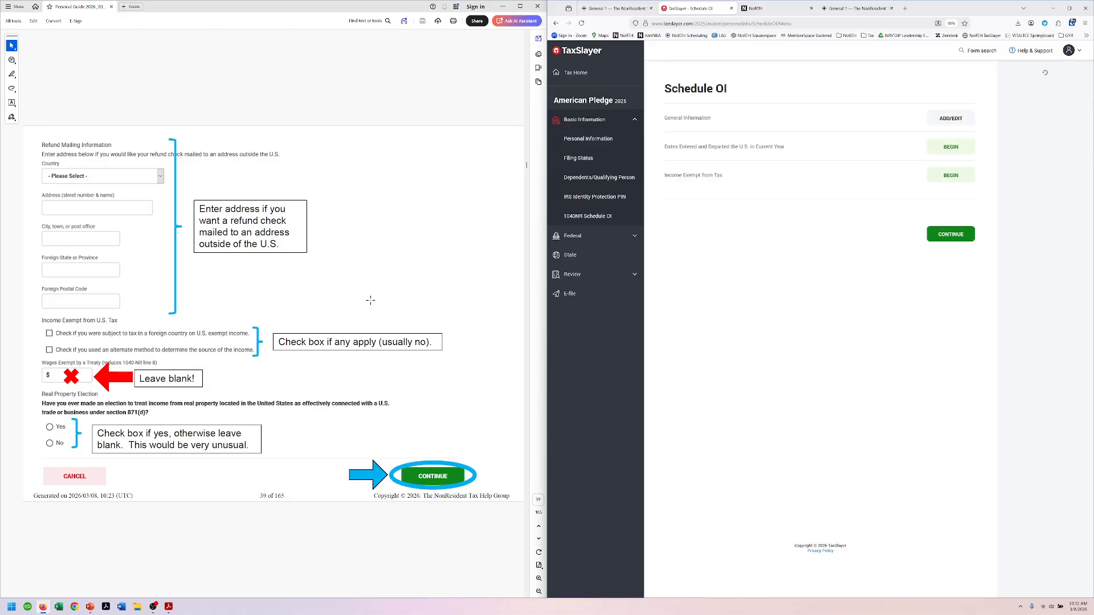
Step: Add a 2025 travel-dates entry with U.S. entry date 01/01/2025 and no departure date
left_click(358, 88)
scroll(357, 76, "down", 2)
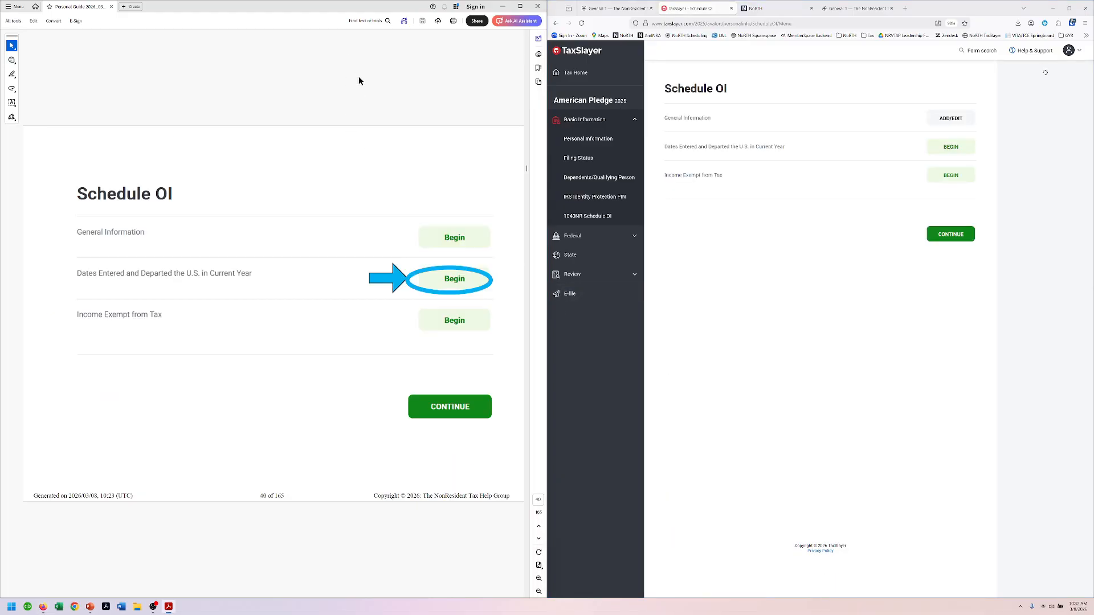
left_click(950, 146)
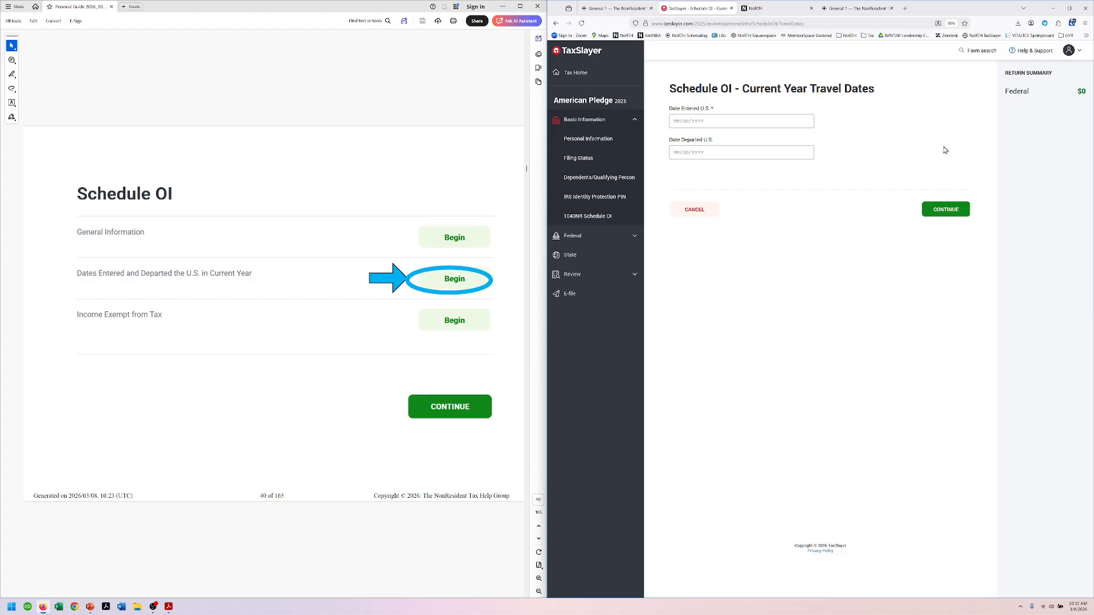
left_click(415, 76)
scroll(414, 77, "down", 2)
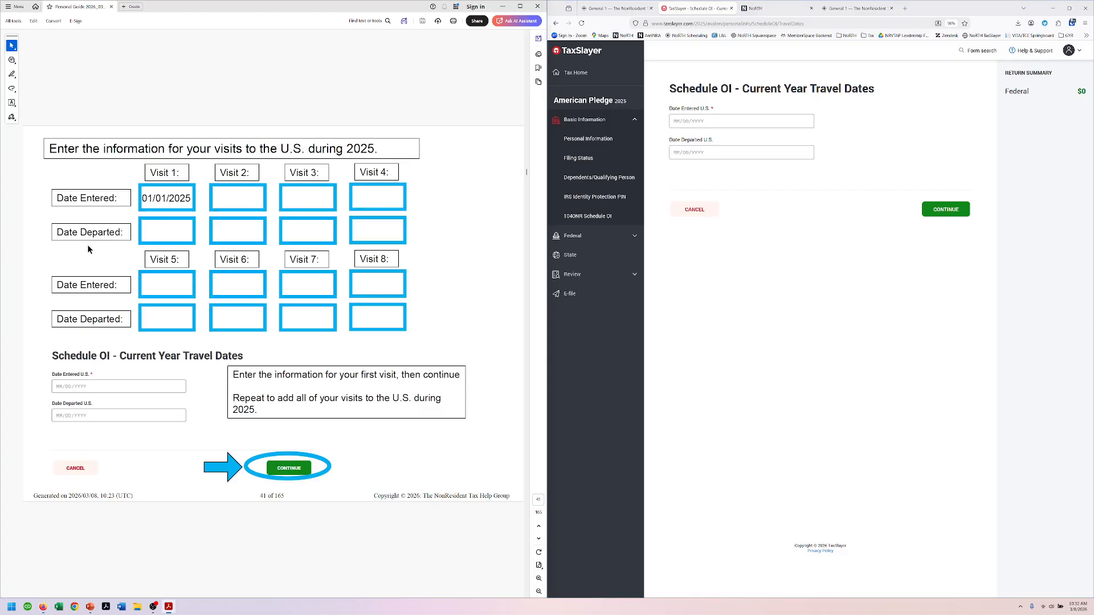
left_click(773, 118)
type("0")
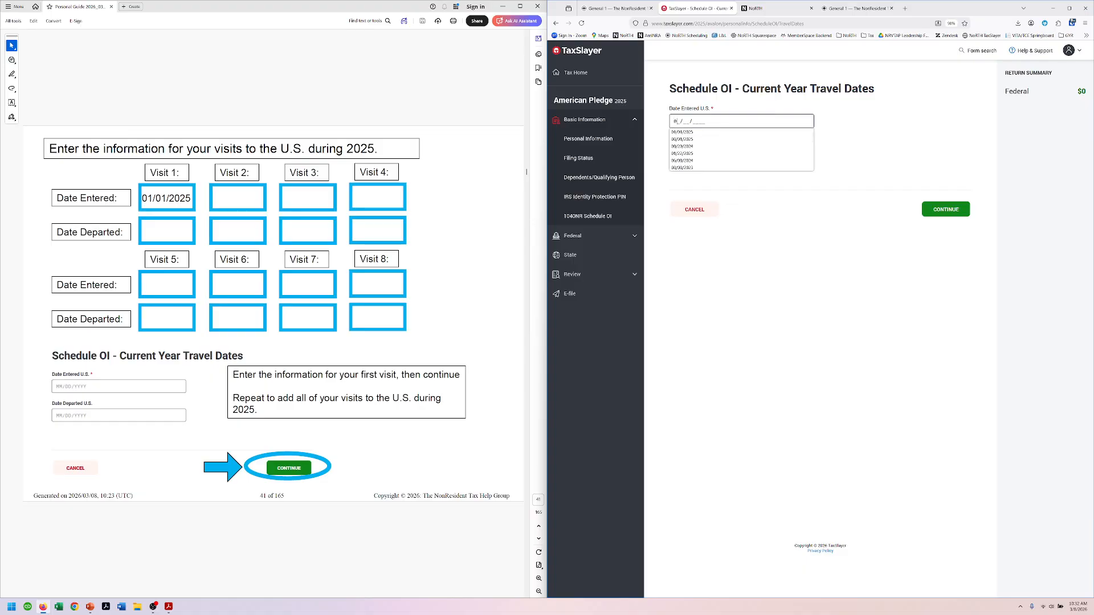
type("1/01/2025")
key("Tab")
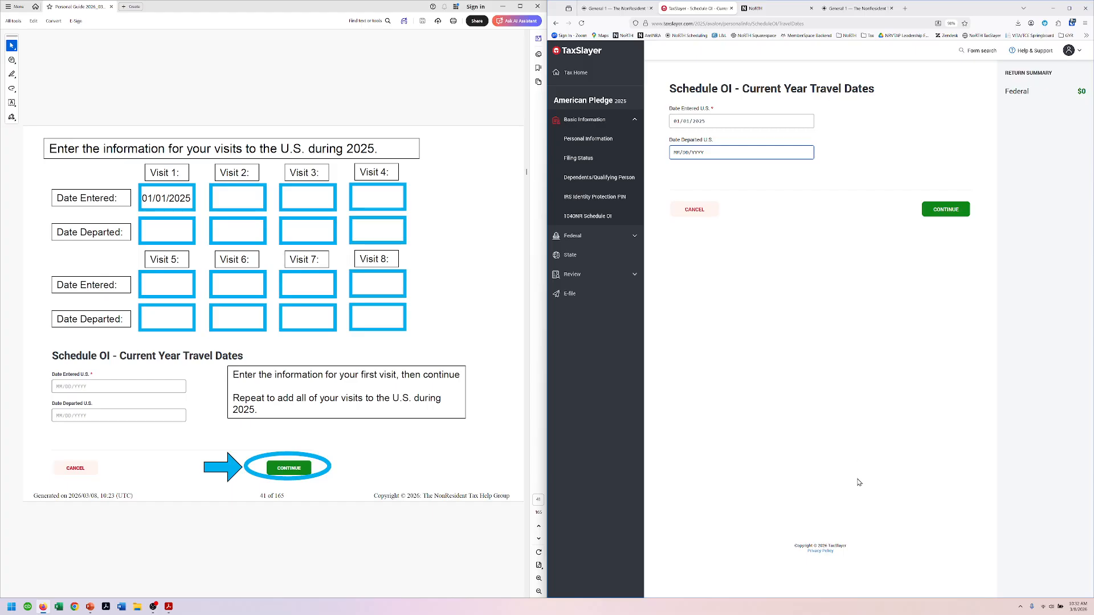
left_click(940, 214)
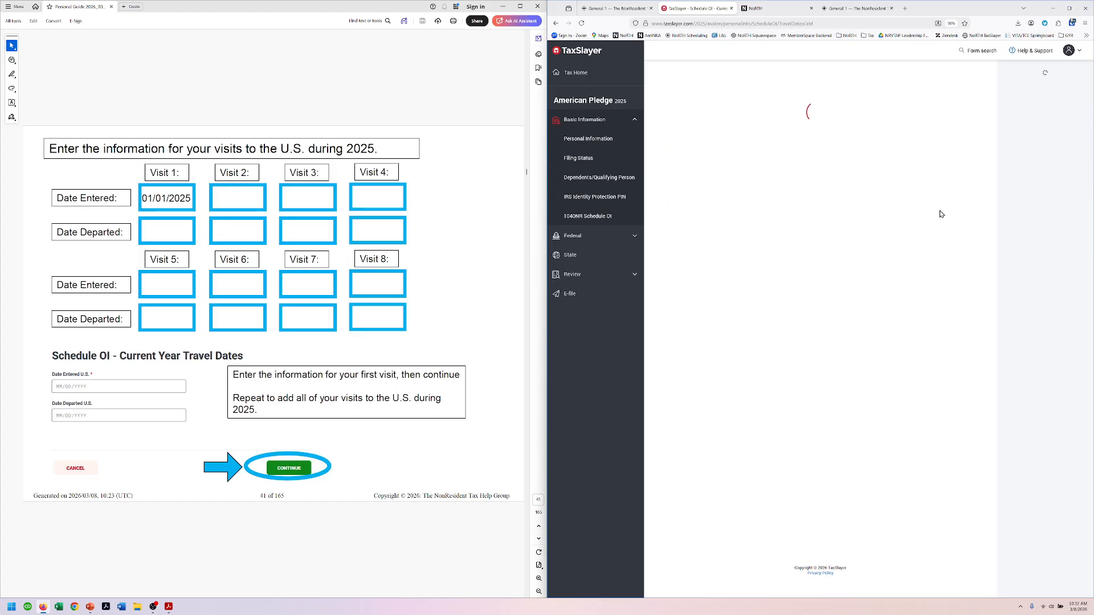
Step: Finish the Current Year Travel Dates list and return to Schedule OI
left_click(407, 92)
scroll(406, 93, "down", 1)
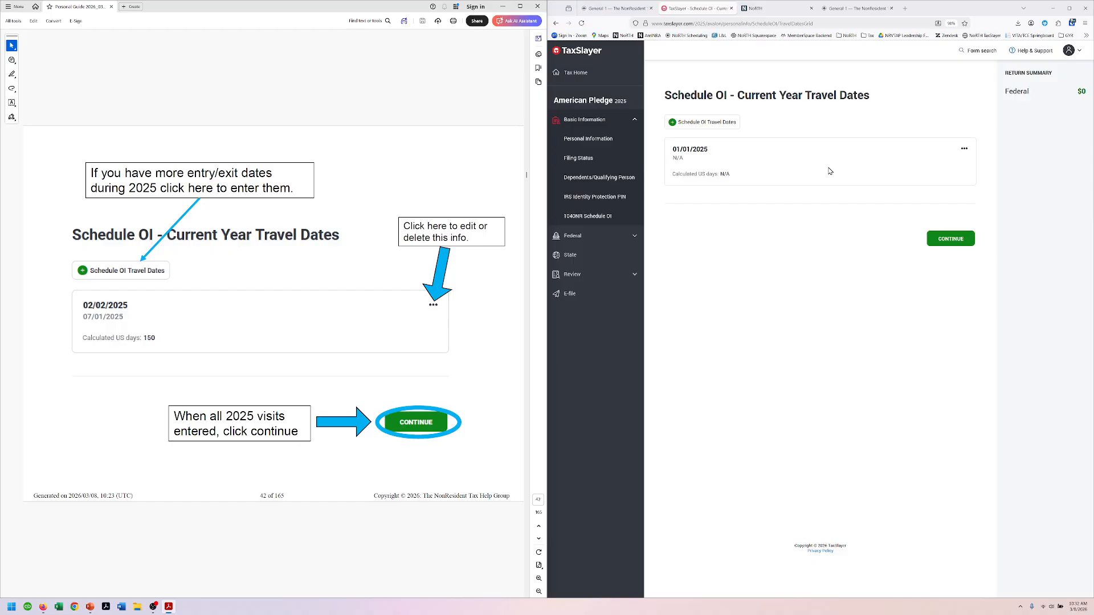
left_click(958, 242)
scroll(365, 69, "down", 1)
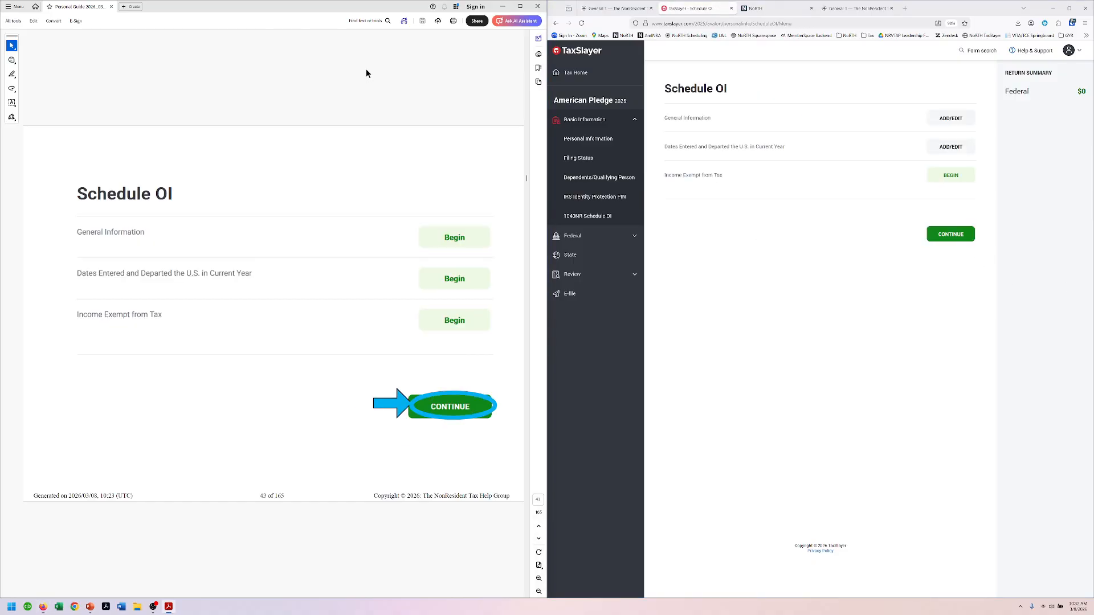
Step: Continue into Federal, then begin Aliens Exempt for Medical Conditions/Other Reasons under Miscellaneous Forms
left_click(960, 236)
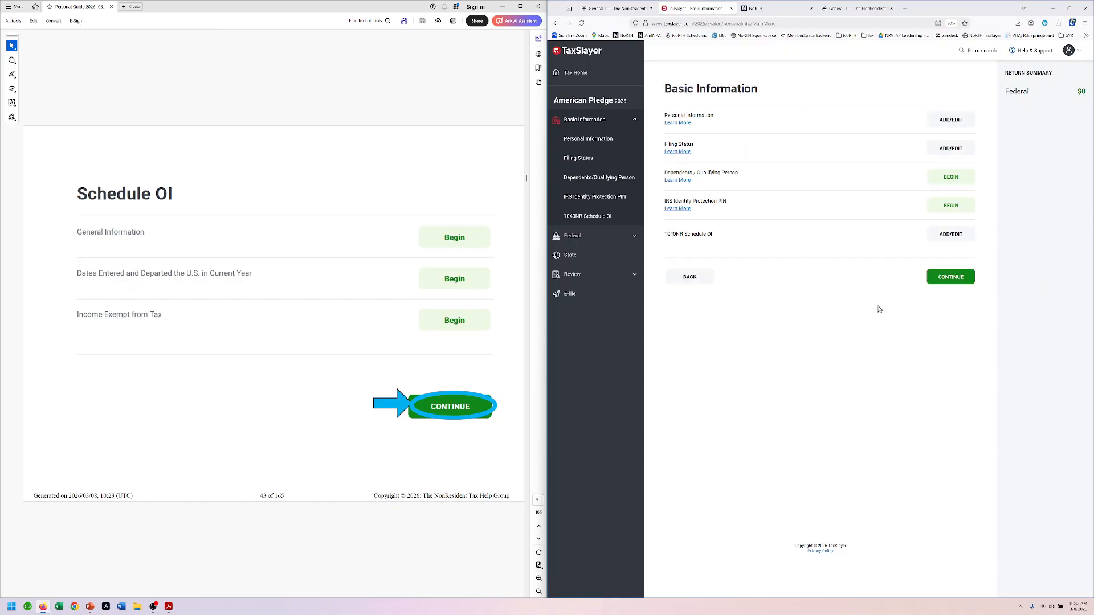
scroll(450, 114, "down", 1)
left_click(946, 284)
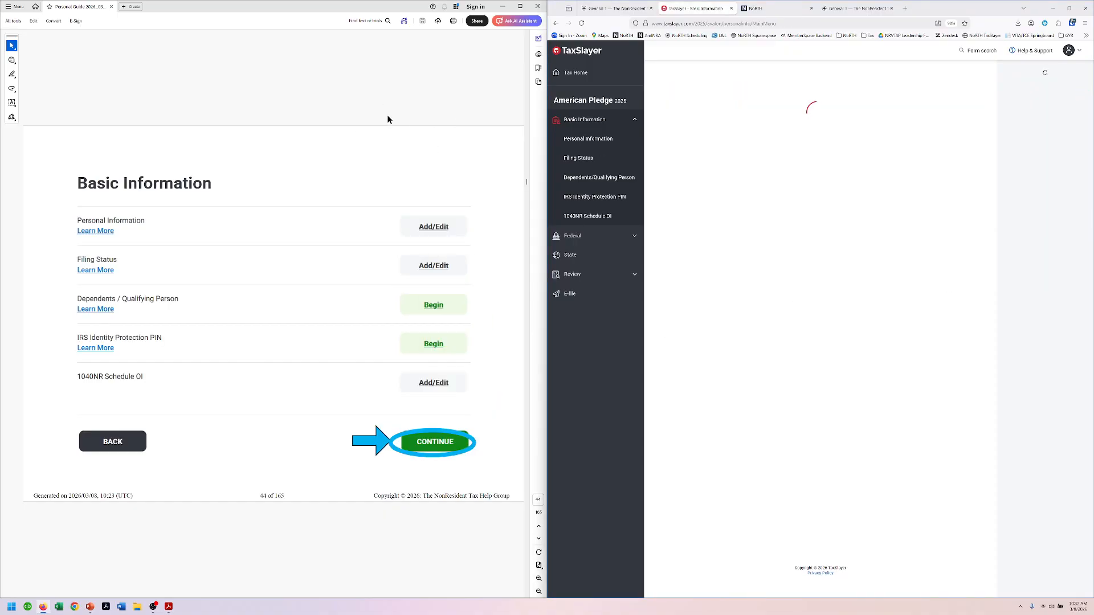
scroll(386, 104, "down", 1)
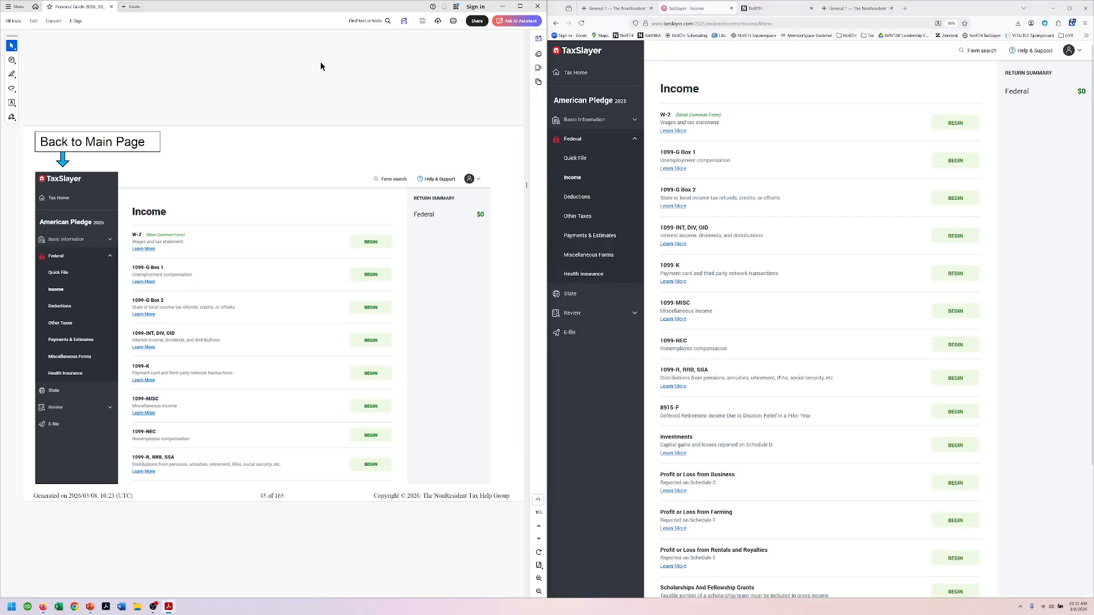
scroll(319, 68, "down", 1)
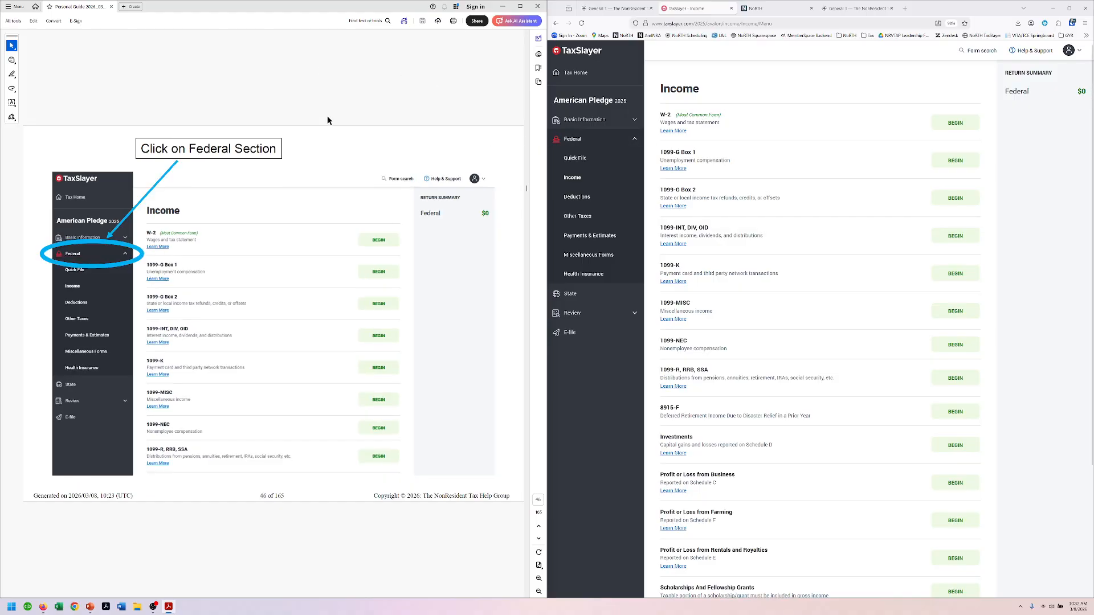
scroll(328, 119, "down", 1)
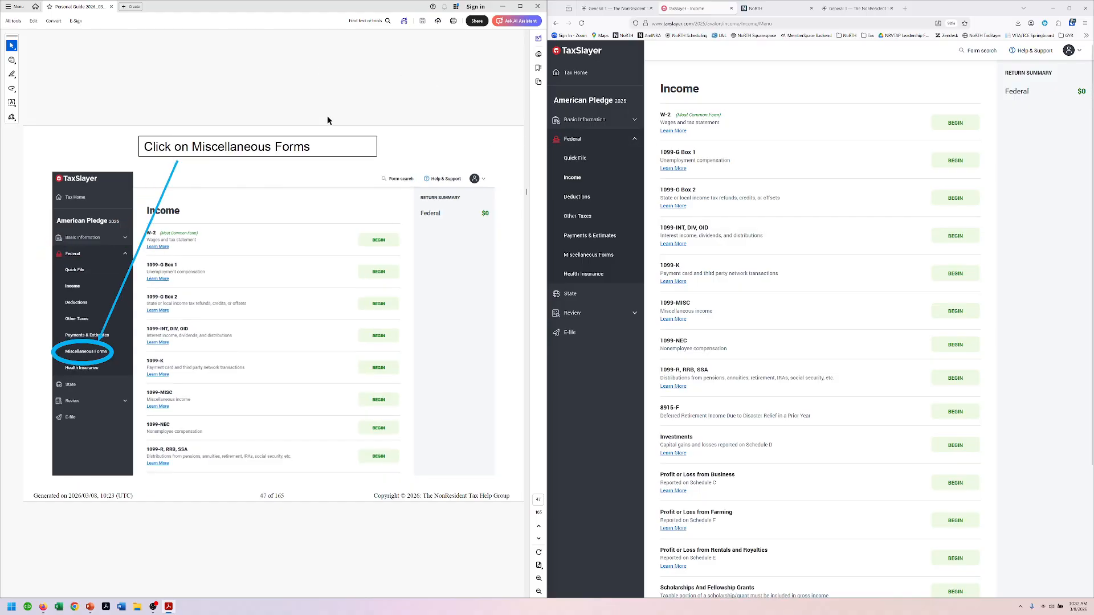
left_click(572, 258)
scroll(448, 94, "down", 1)
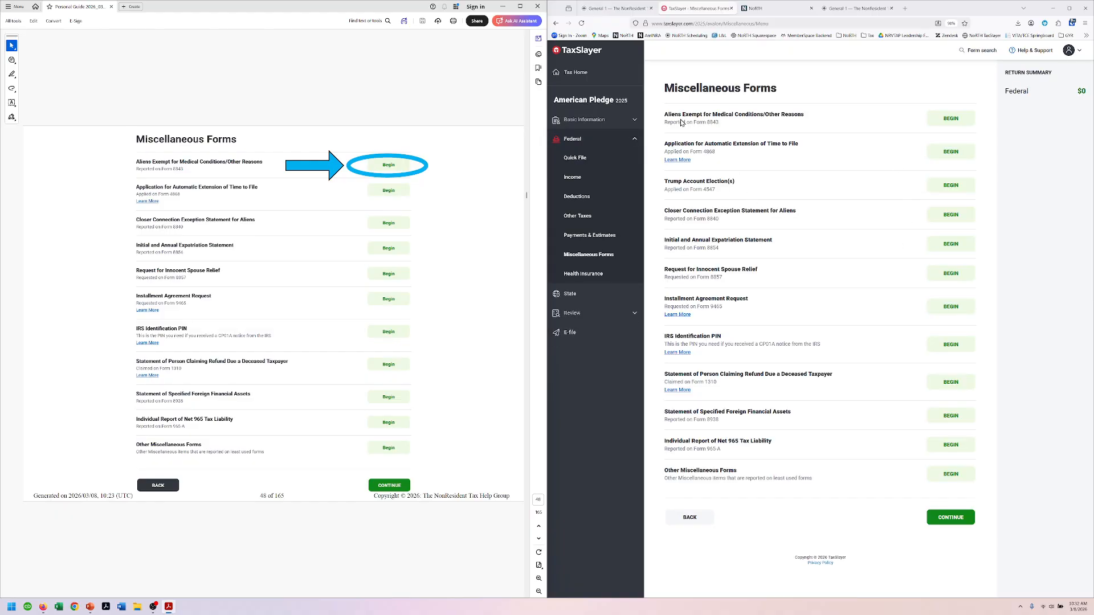
left_click(950, 120)
Step: Enter 08/31/2024 as the U.S. entry date and F-1 as current non-immigrant status
scroll(430, 79, "down", 1)
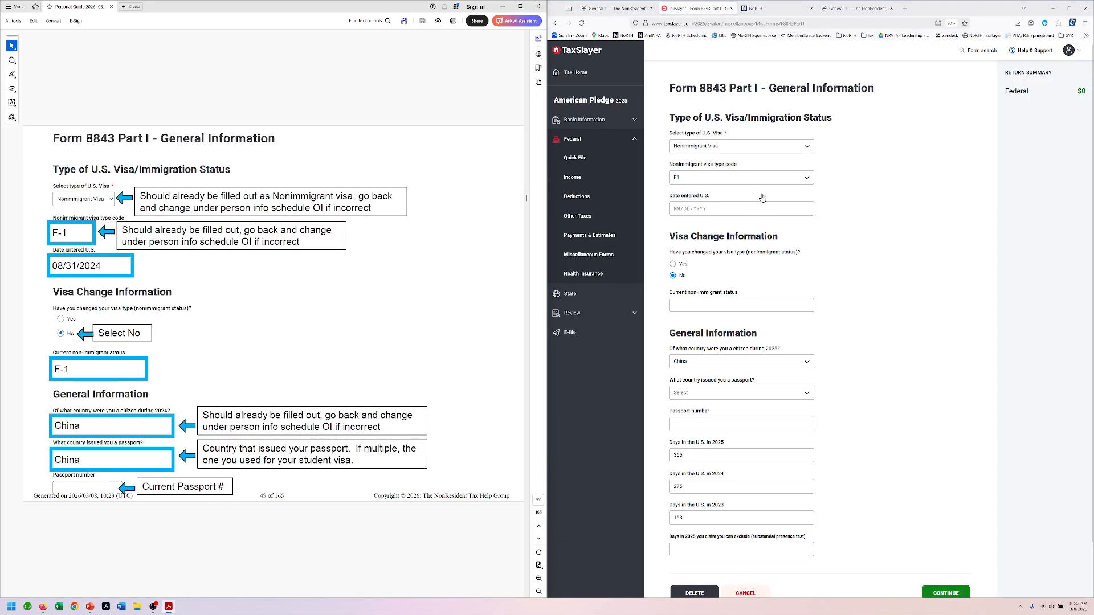
left_click(709, 208)
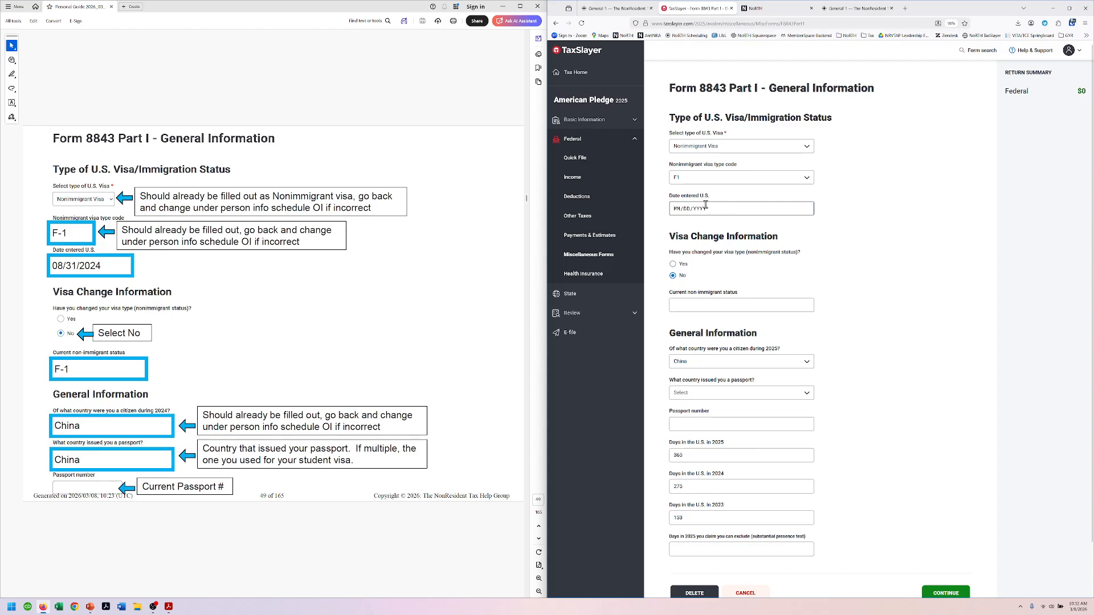
type("08/31/2024")
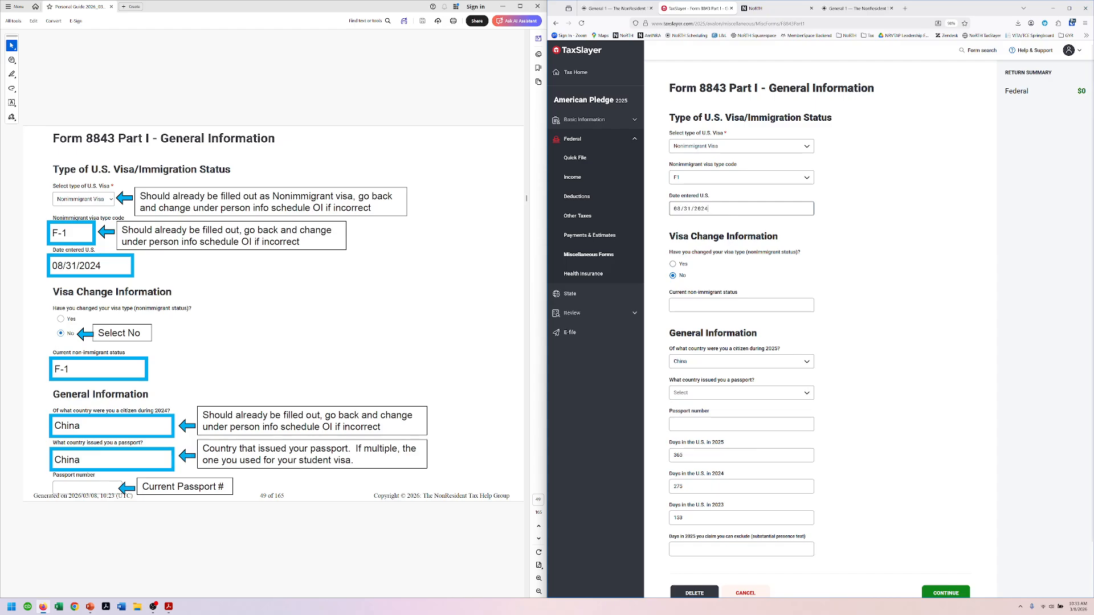
left_click(716, 241)
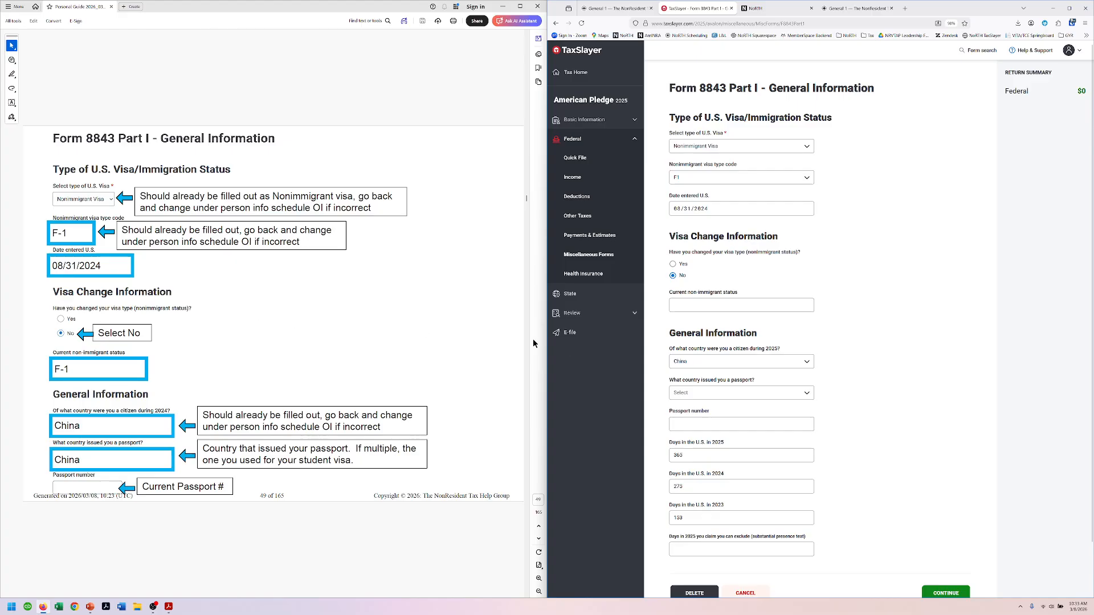
left_click(686, 300)
type("F")
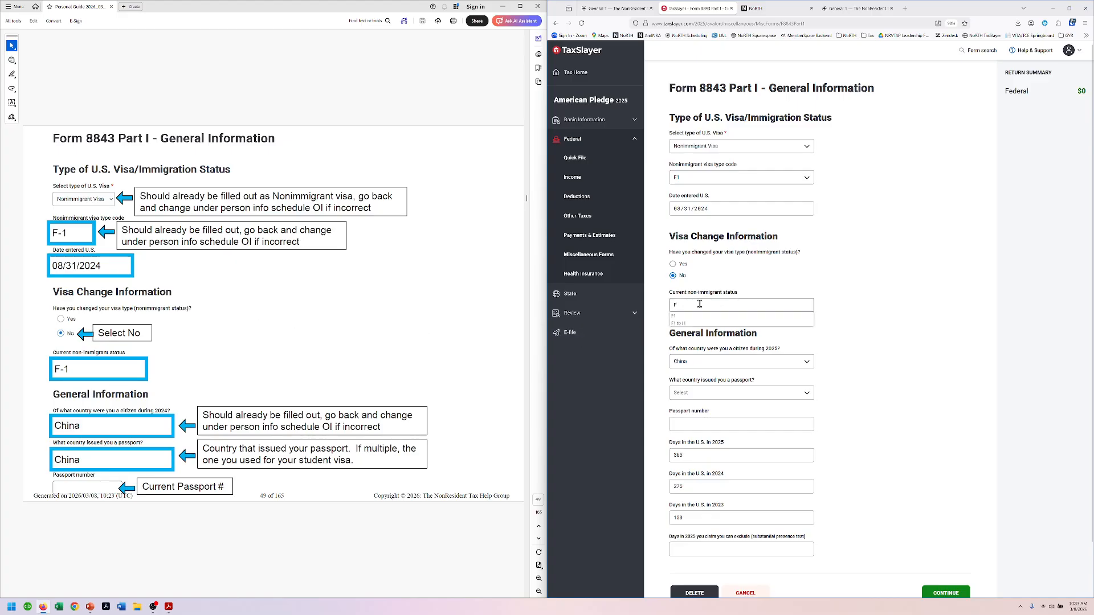
type("1")
key("BackSpace")
type("-1")
Step: Choose China as the passport country and enter the passport number
scroll(878, 322, "down", 1)
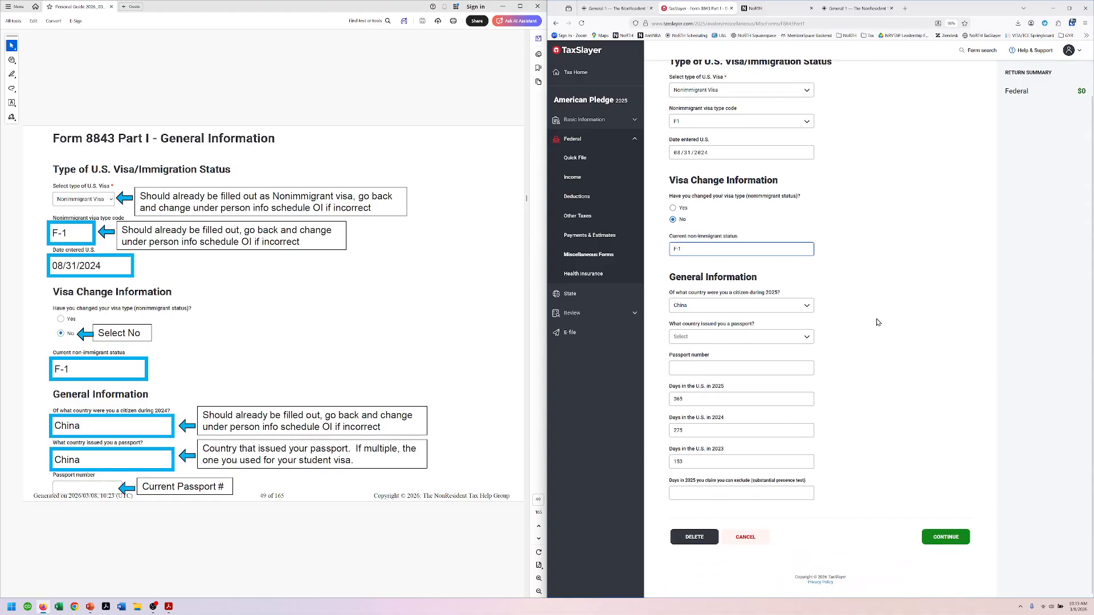
left_click(279, 261)
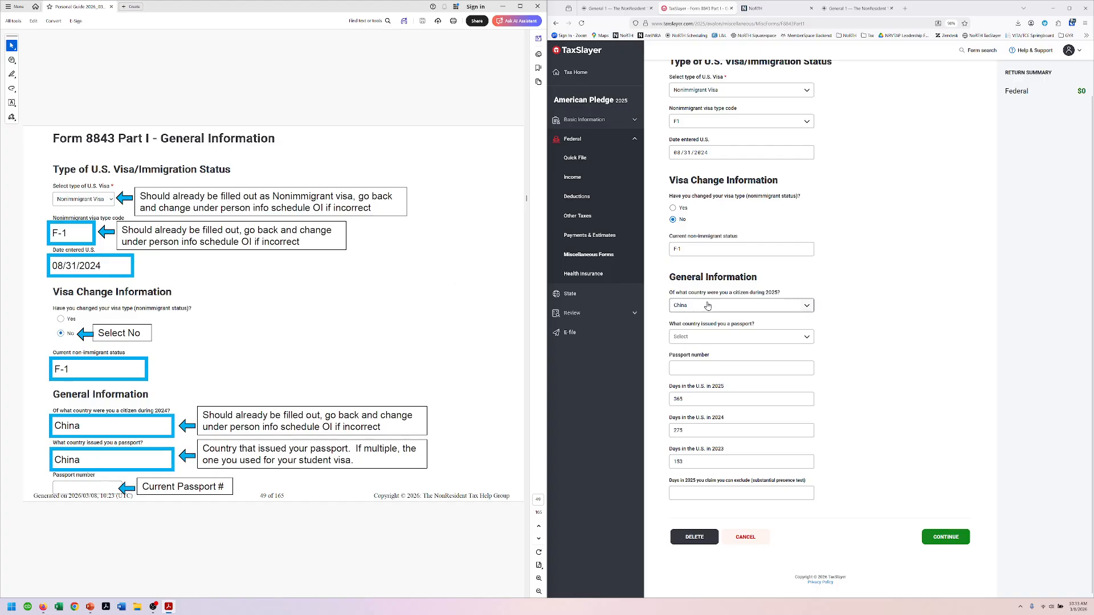
left_click(713, 338)
type("china")
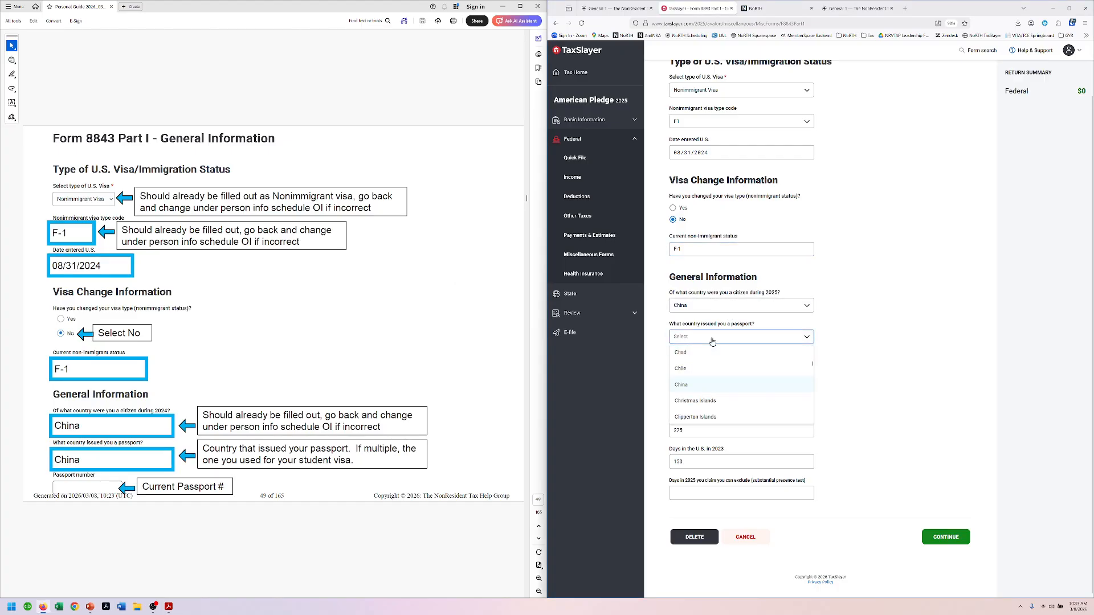
left_click(699, 387)
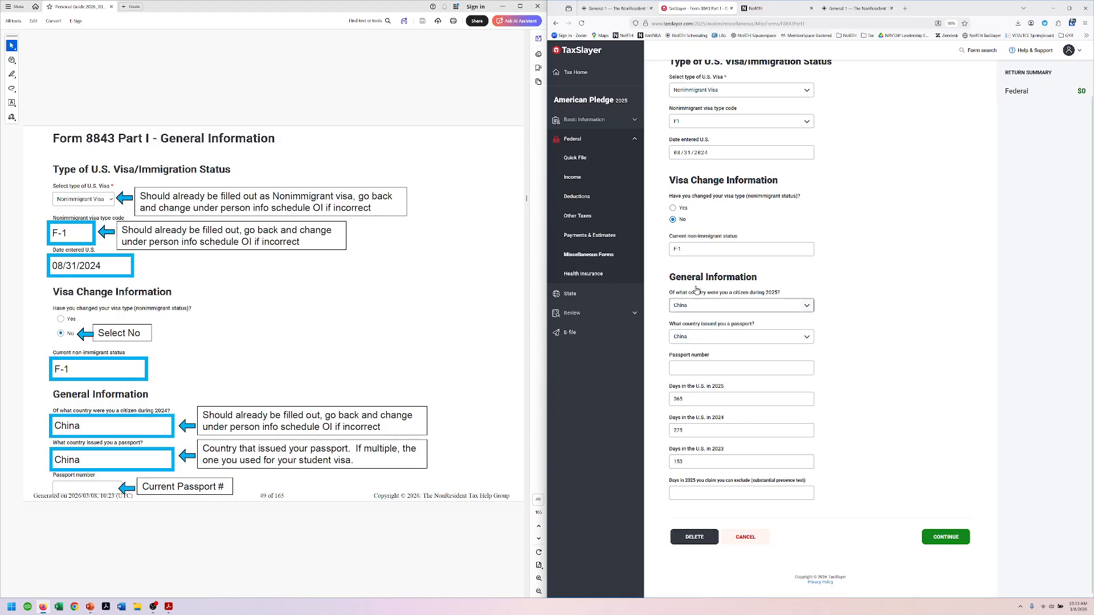
left_click(680, 369)
type("123")
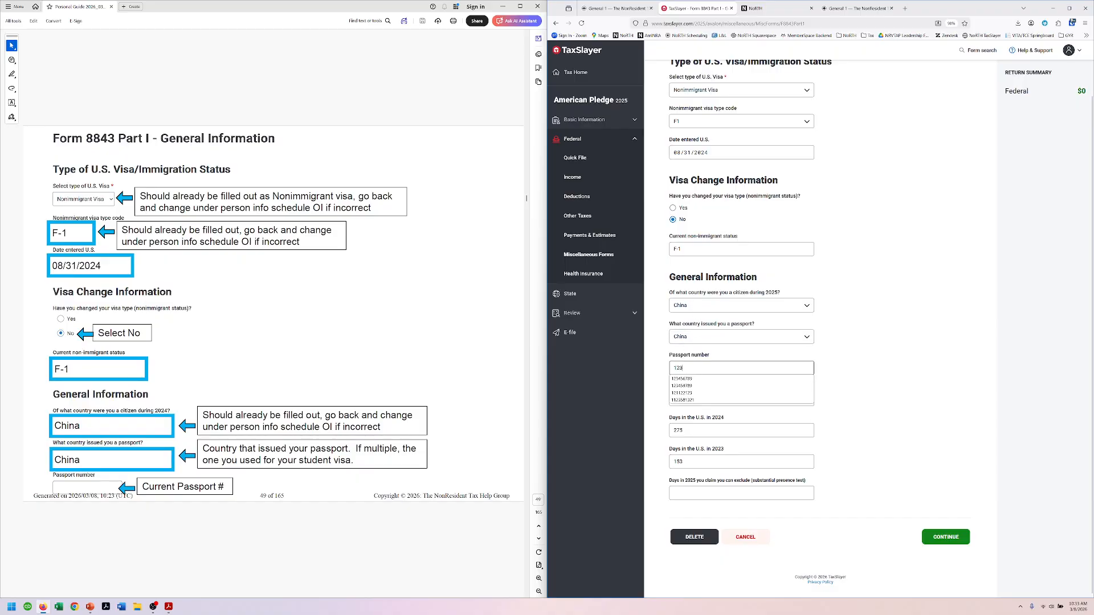
type("456789")
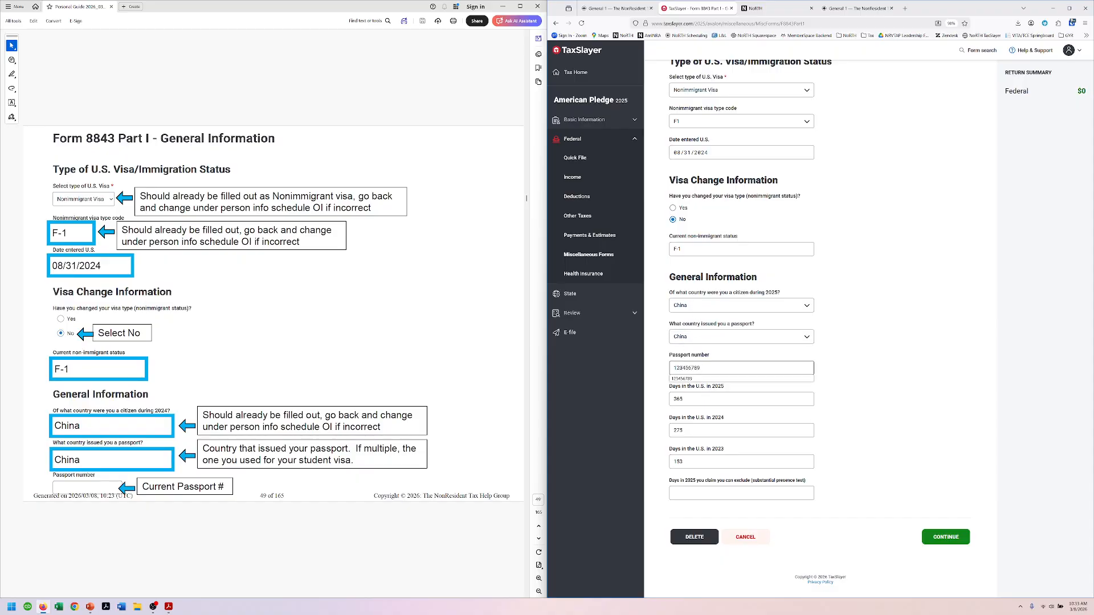
Step: Enter 365 days excluded under substantial presence and save Part I
scroll(349, 302, "down", 3)
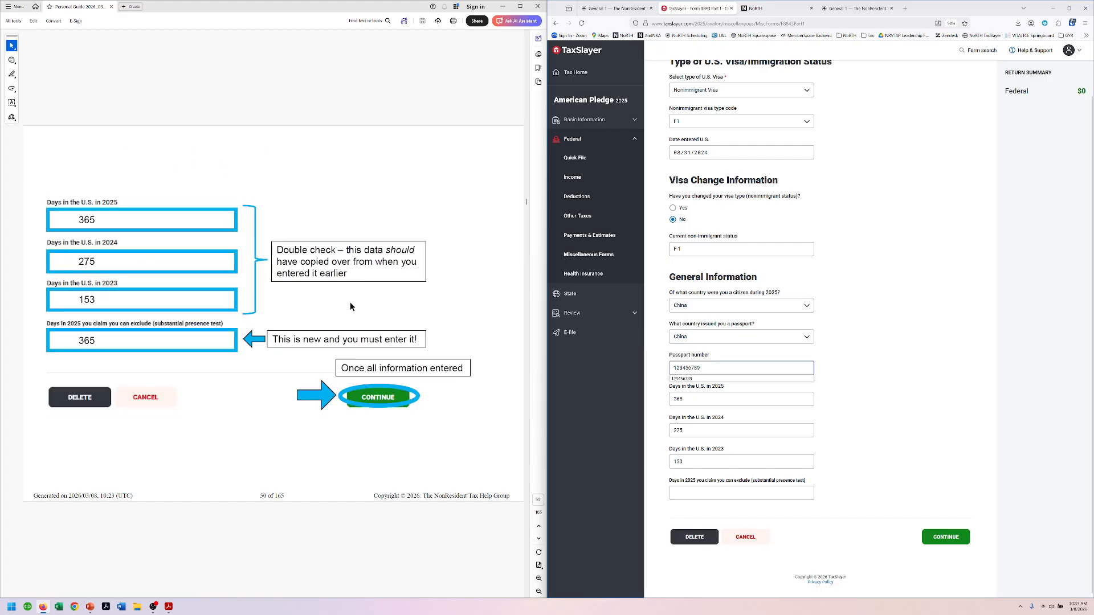
left_click(698, 493)
type("365")
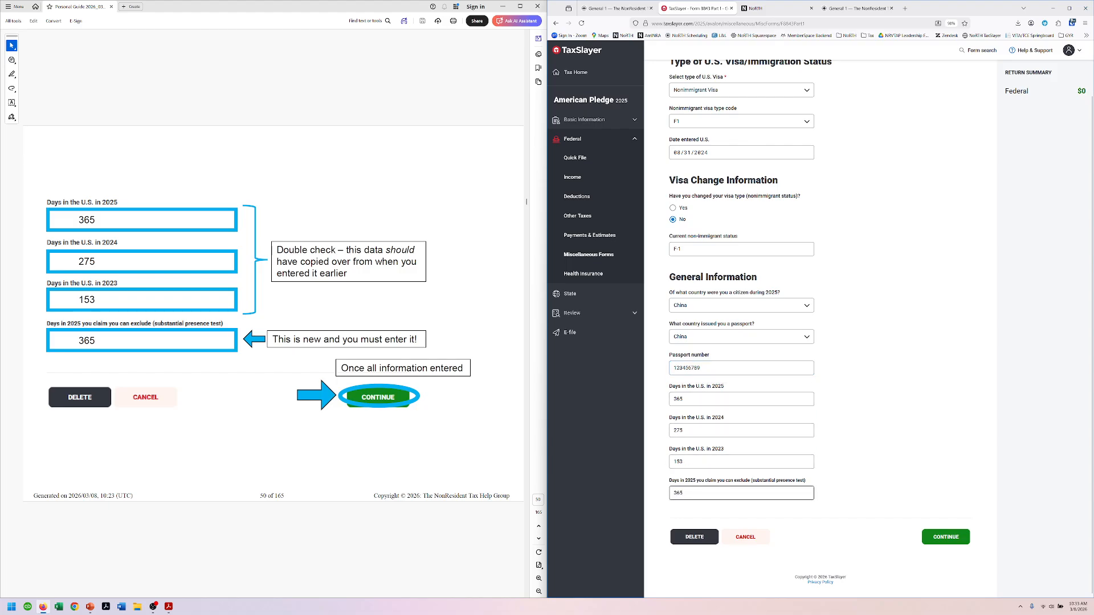
left_click(937, 543)
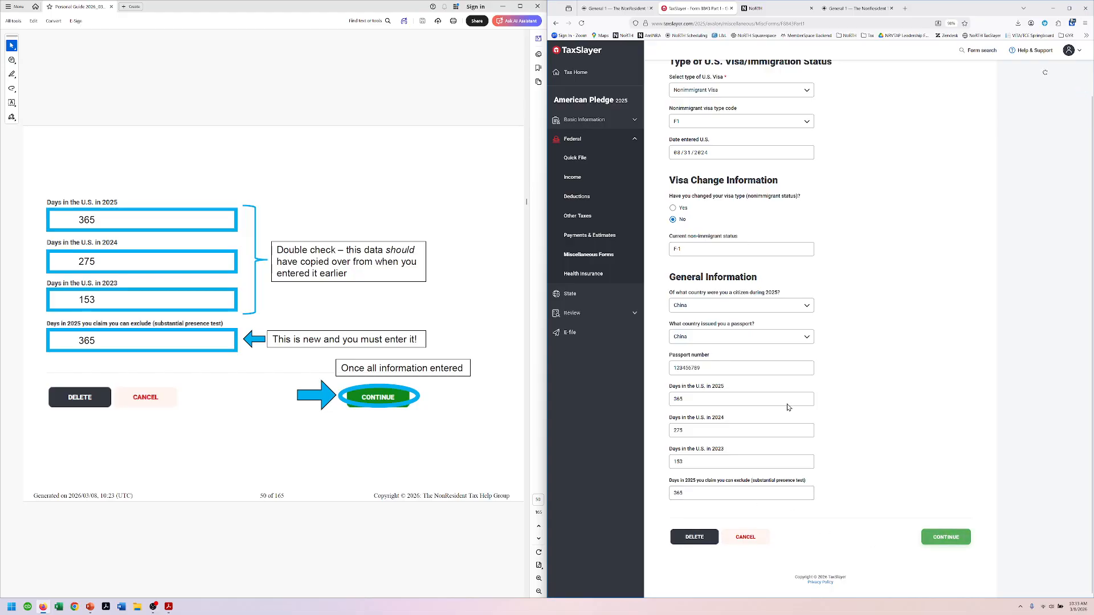
left_click(405, 90)
scroll(413, 126, "down", 1)
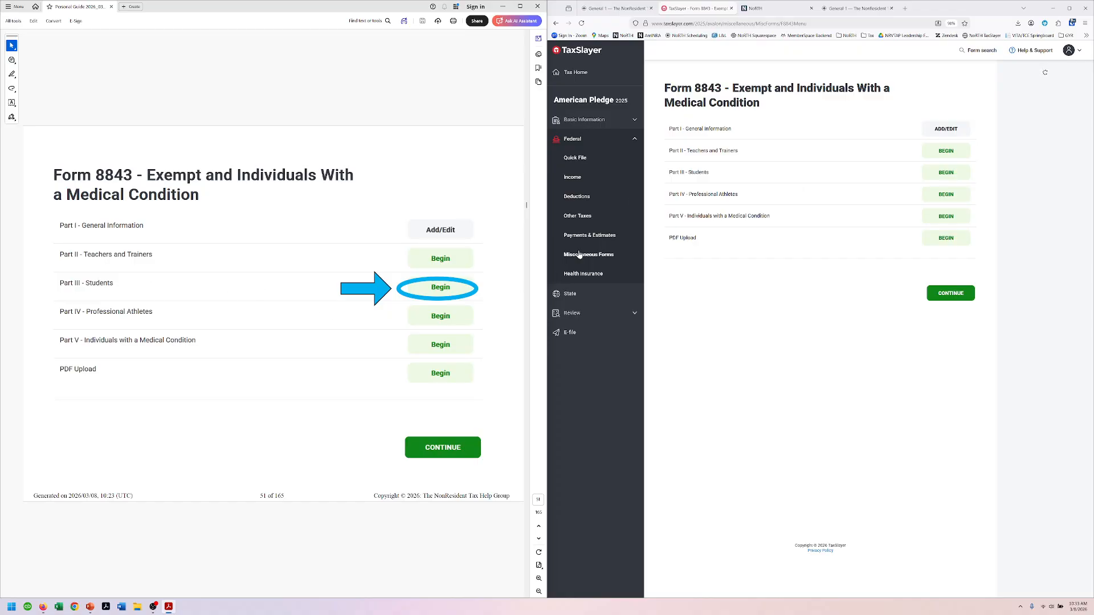
Step: In Part III, enter University of Minnesota with its phone number, street address and ZIP
left_click(946, 172)
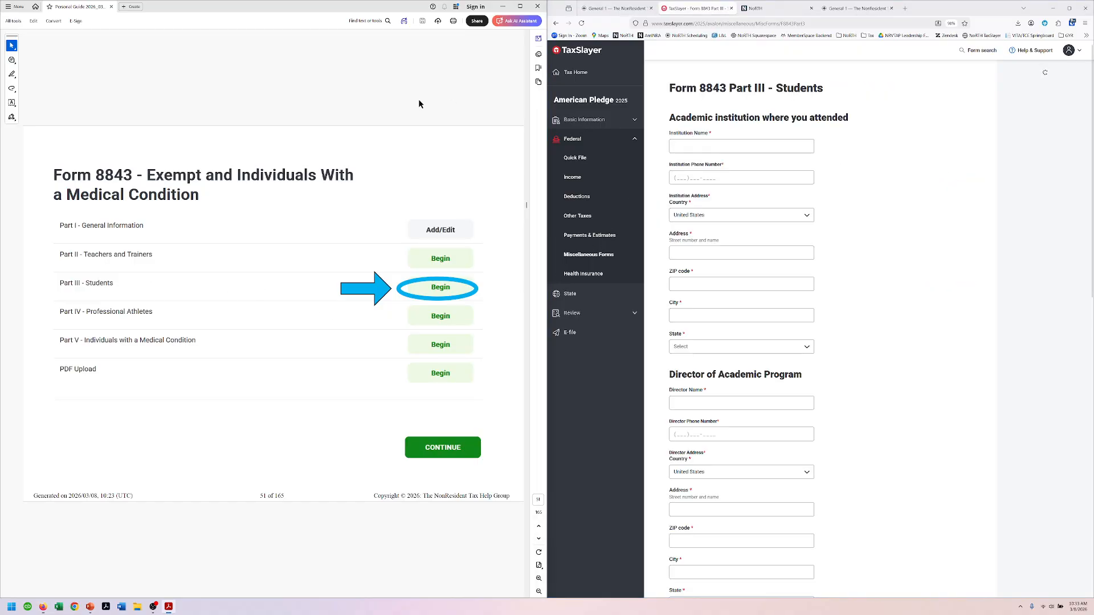
scroll(418, 98, "down", 1)
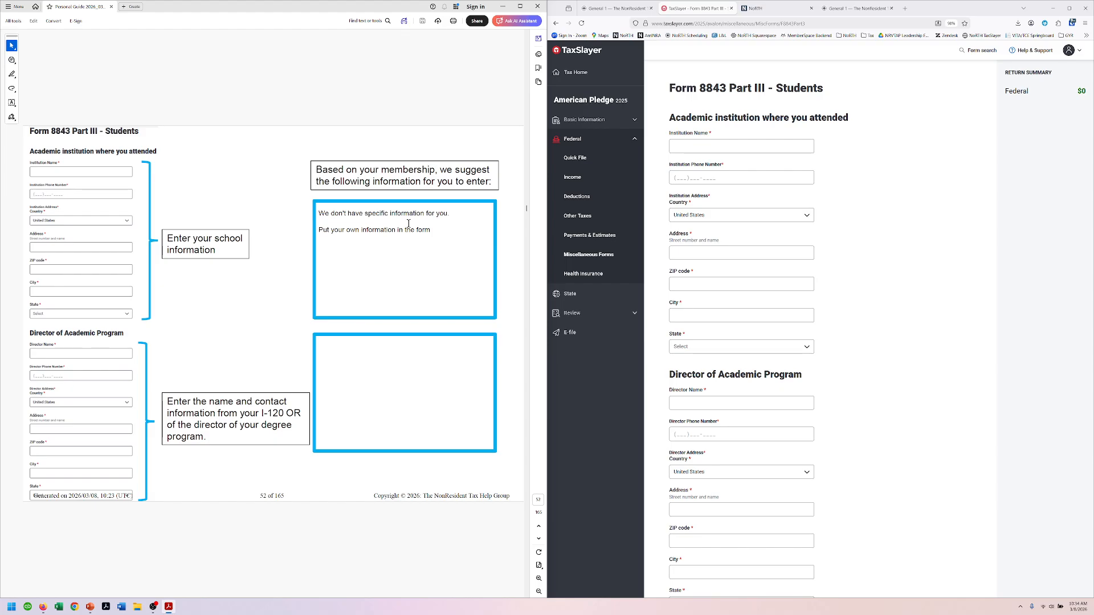
left_click(727, 148)
type("Univ")
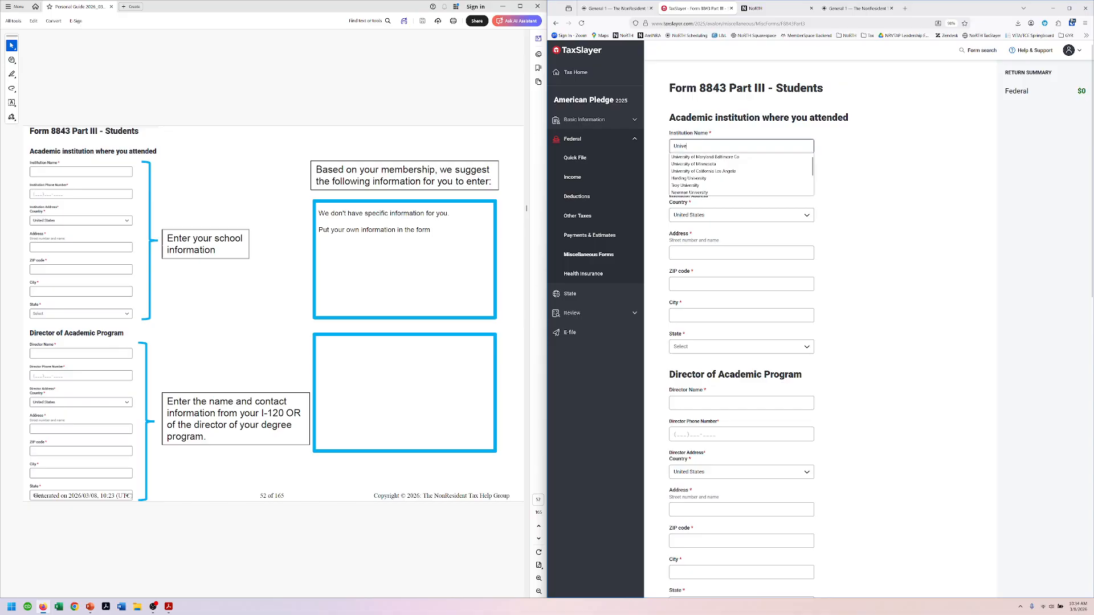
type("e")
key("Down")
key("Down")
key("Tab")
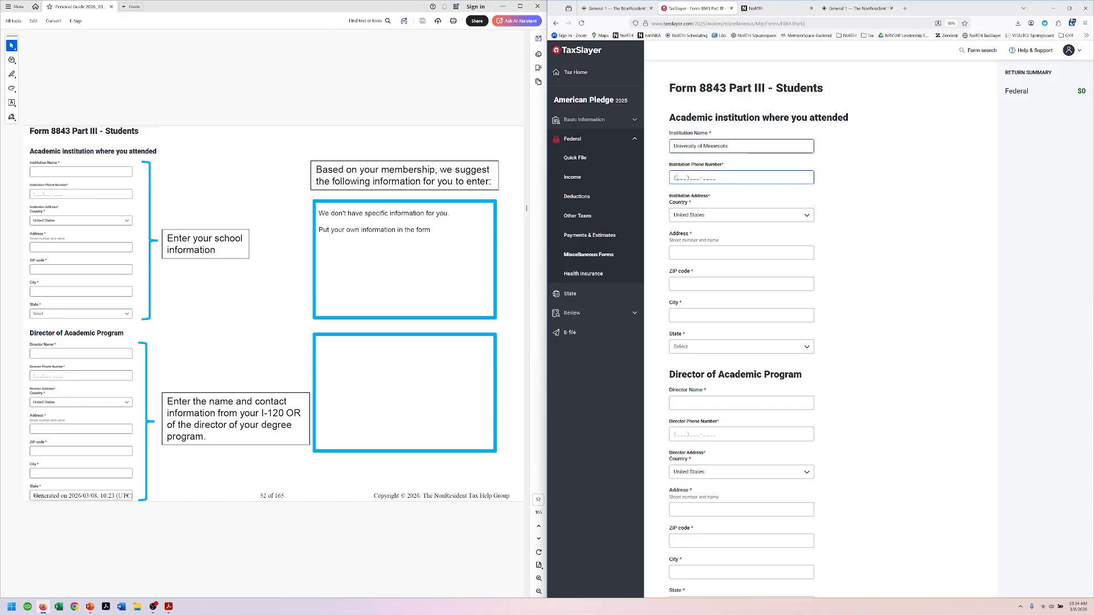
key("Tab")
key("Tab")
type("301 19th Ave S")
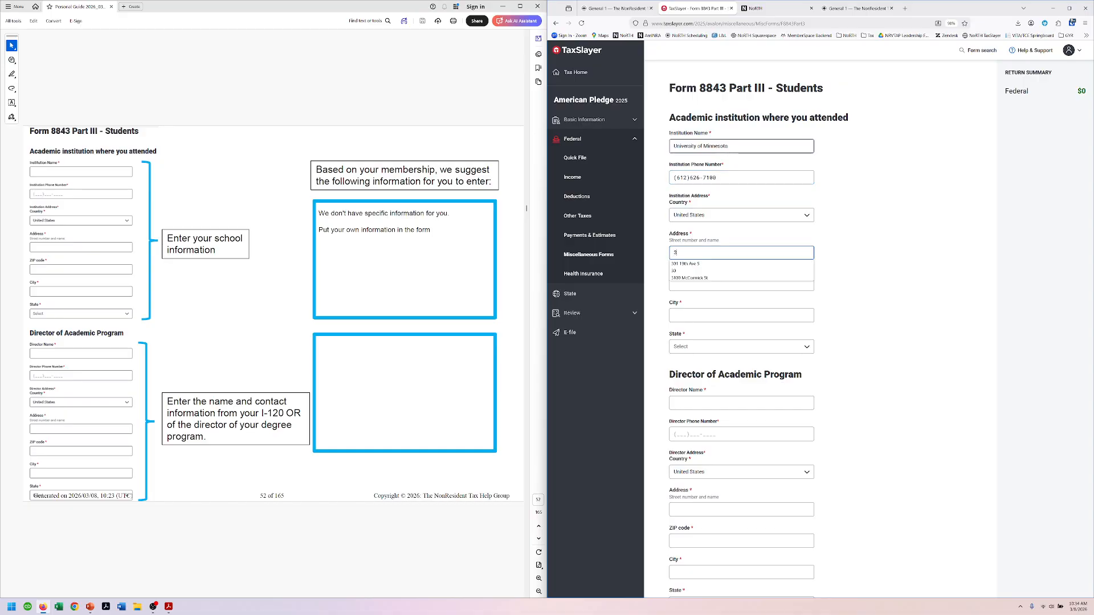
key("Tab")
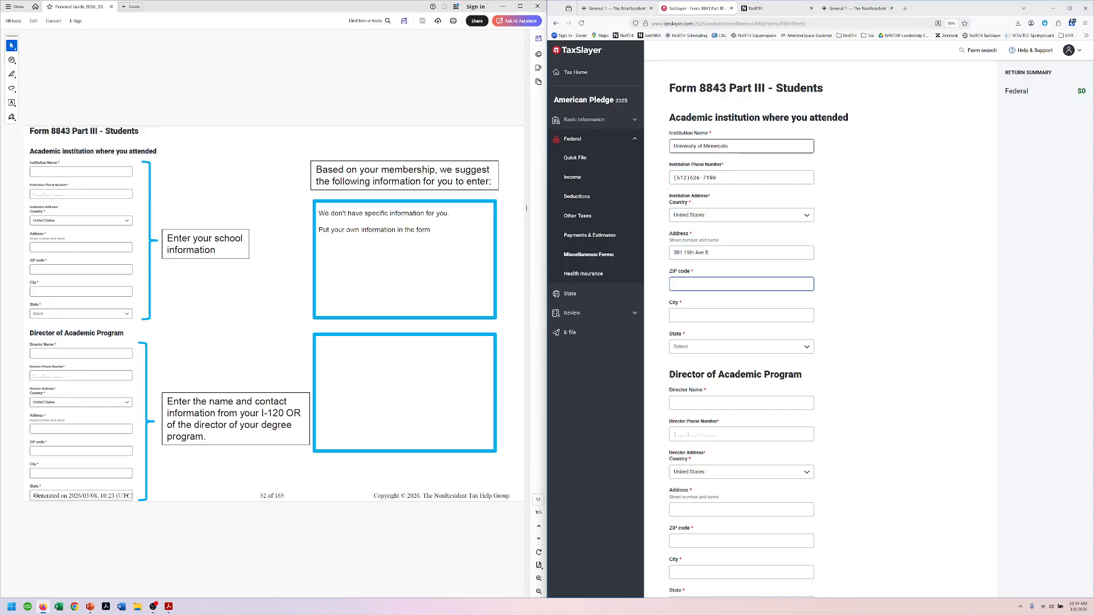
type("55455")
key("Tab")
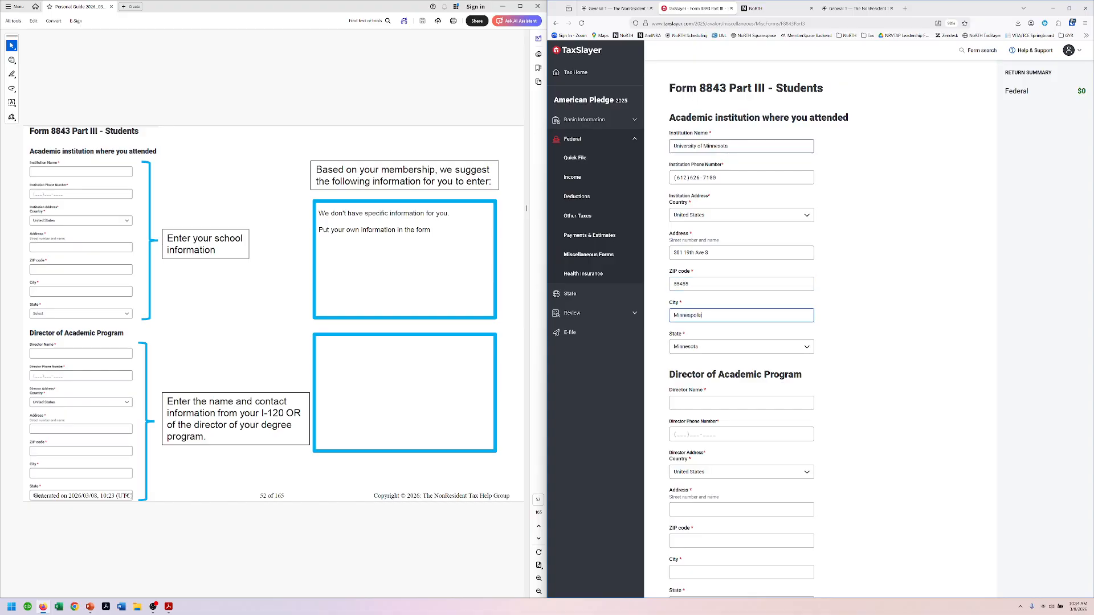
Step: Enter the academic director's name, phone number, street address and ZIP from the suggestions
scroll(897, 341, "down", 2)
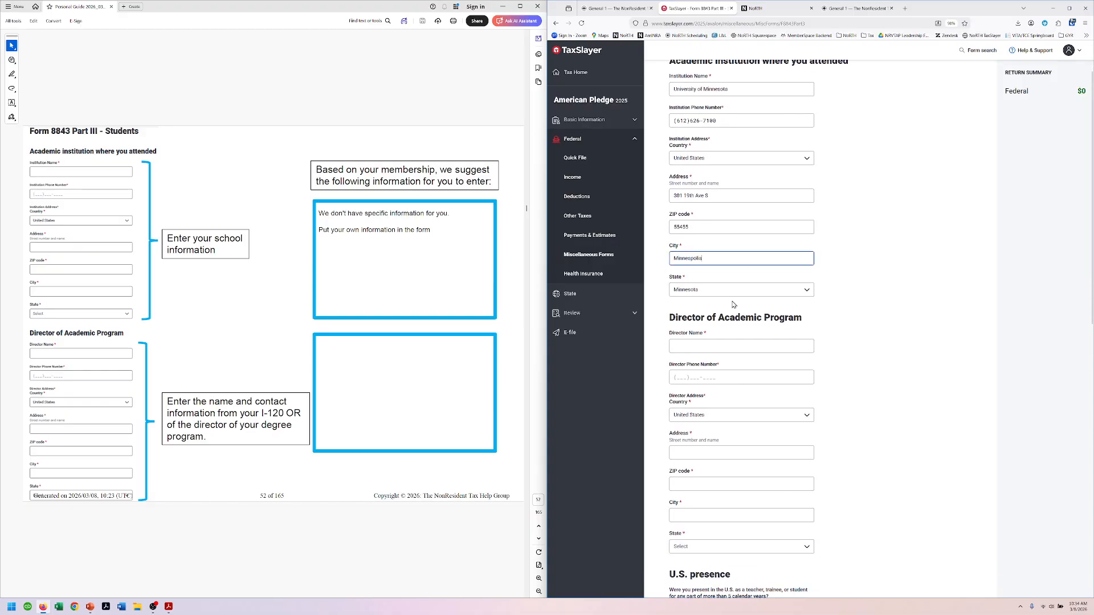
scroll(910, 242, "down", 2)
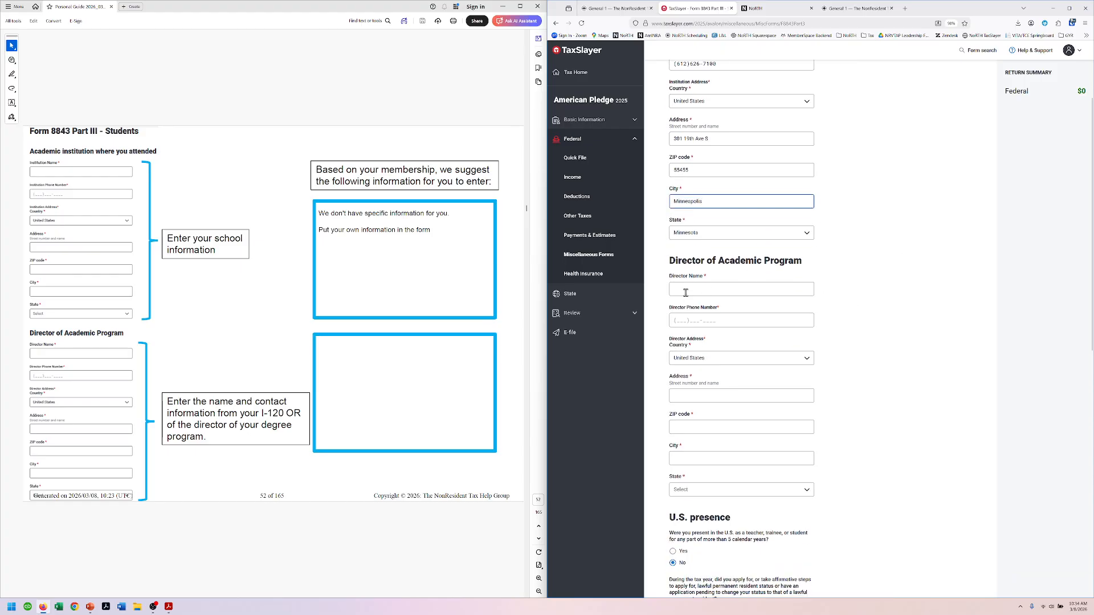
left_click(686, 293)
type("Me")
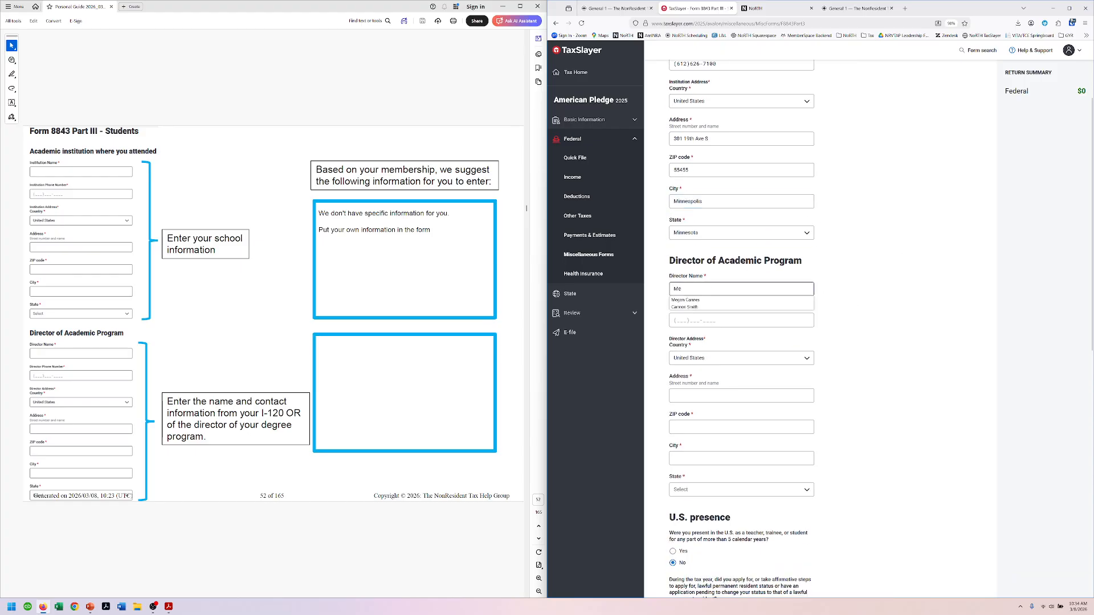
left_click(685, 300)
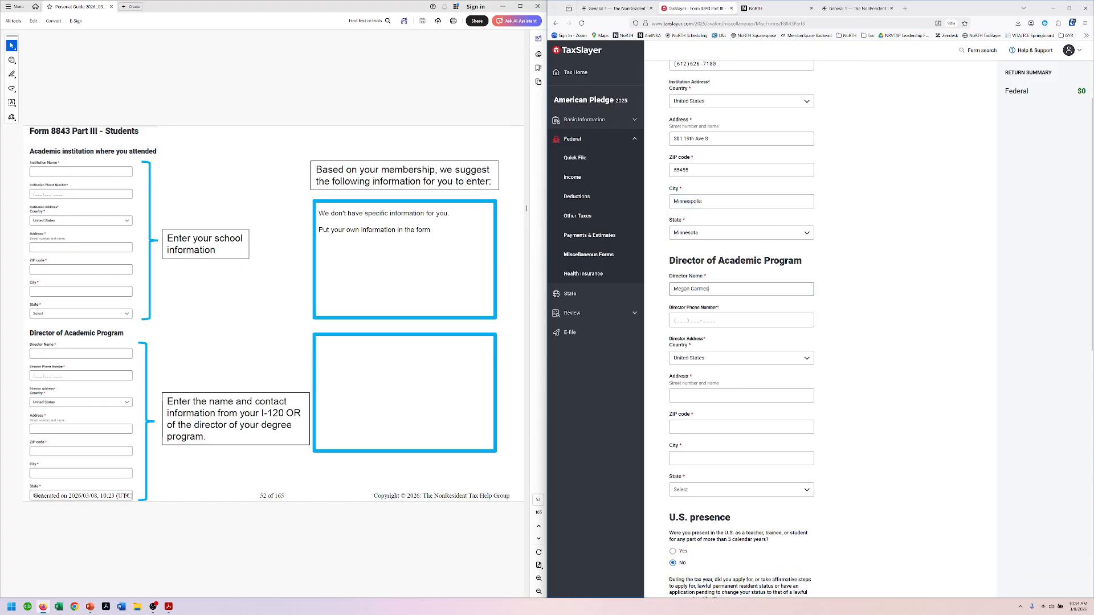
left_click(684, 320)
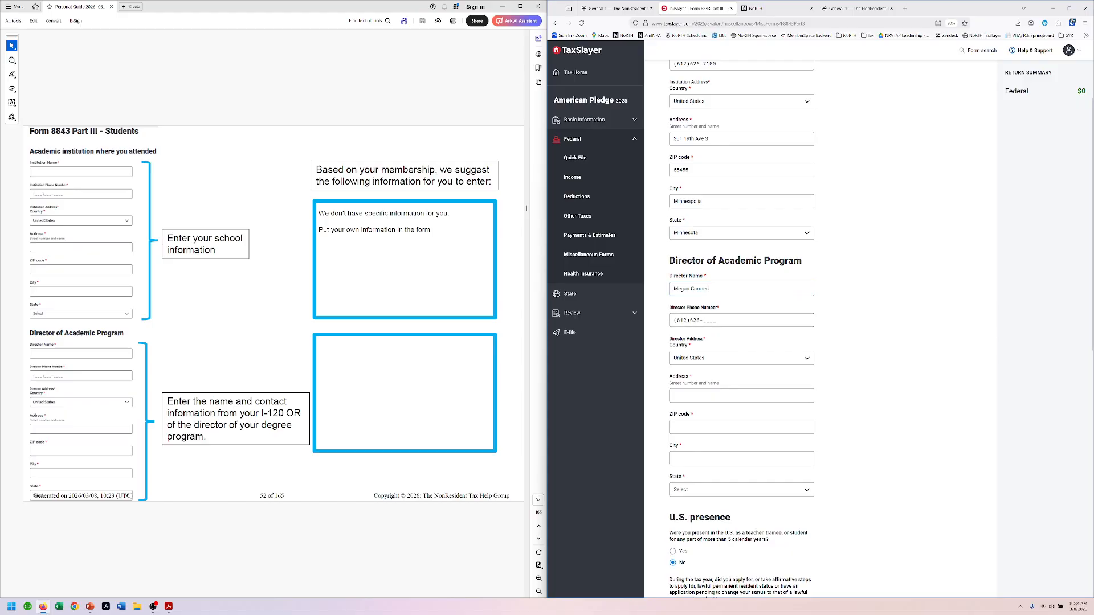
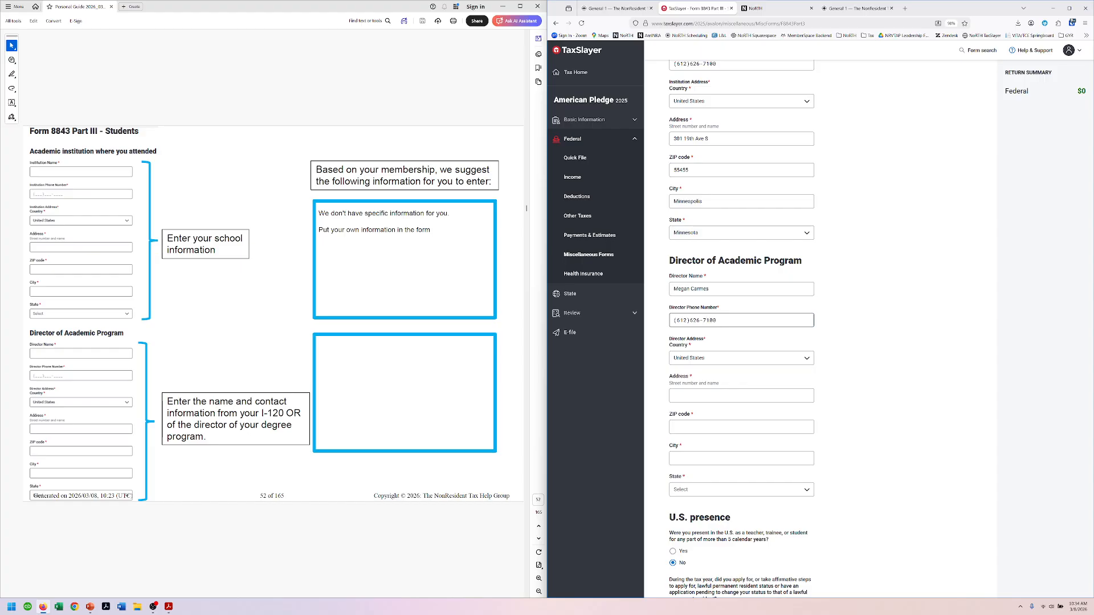
key("Tab")
key("Tab")
type("301")
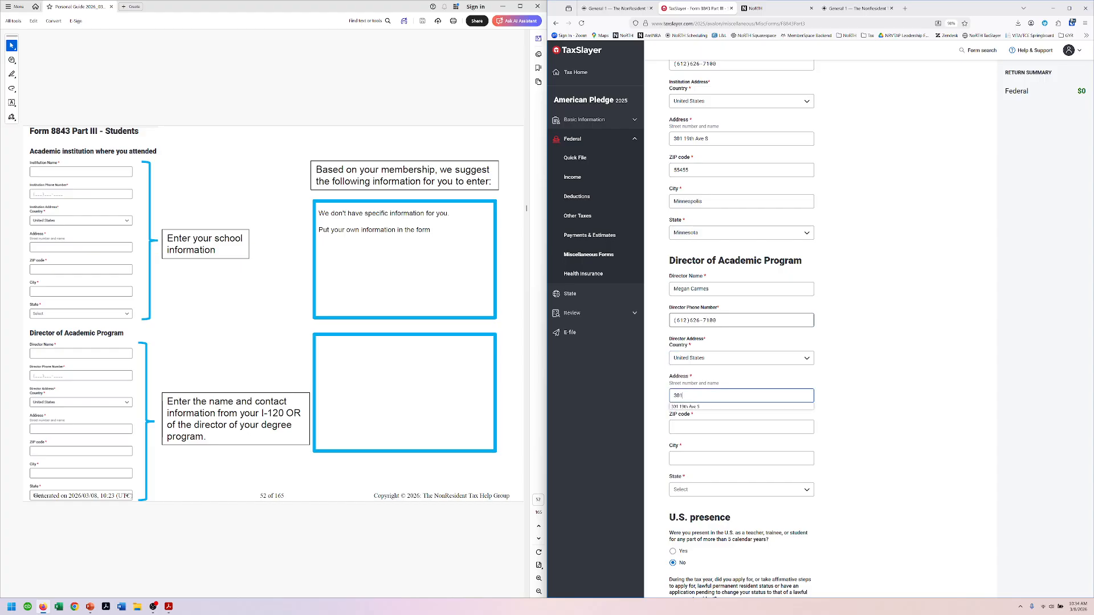
key("Down")
key("Return")
key("Tab")
type("554")
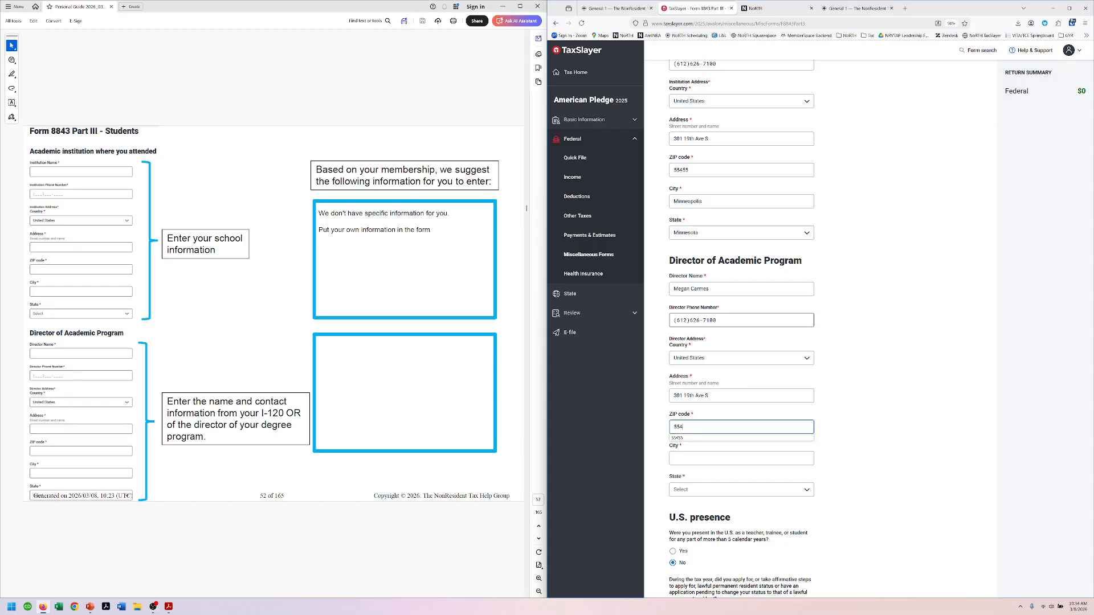
key("Tab")
scroll(741, 342, "down", 2)
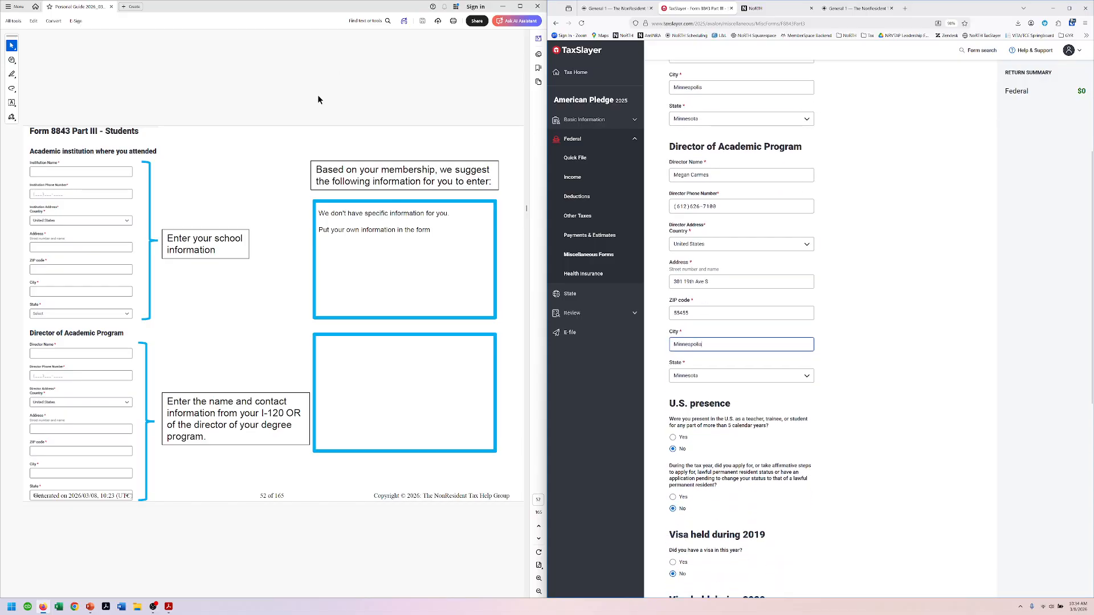
Step: Answer Yes to holding a visa in 2023 and set its type to F-1
scroll(326, 94, "down", 2)
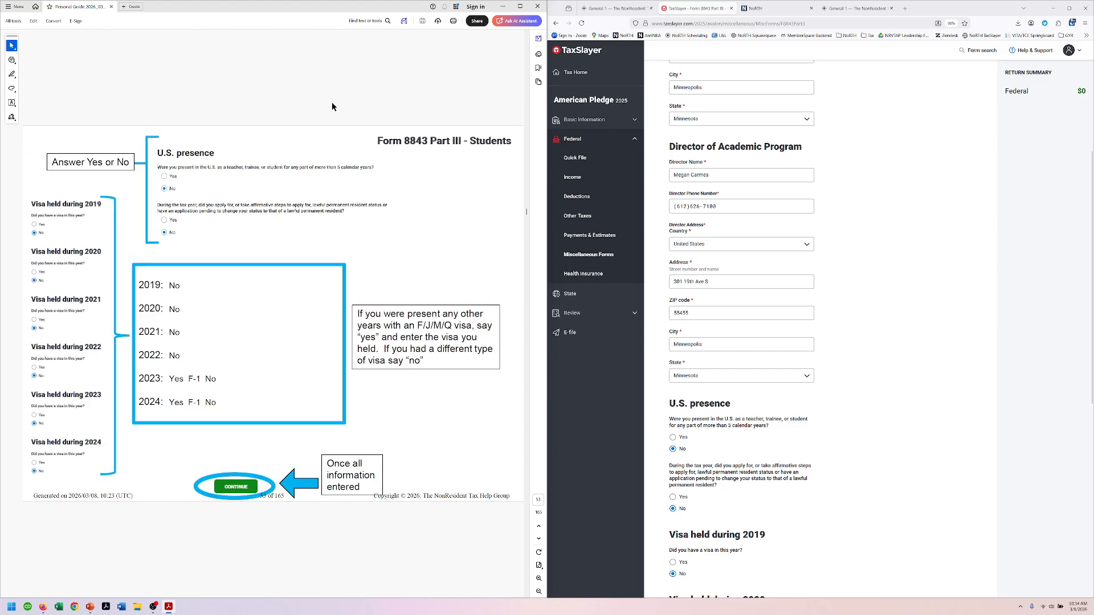
scroll(960, 230, "down", 2)
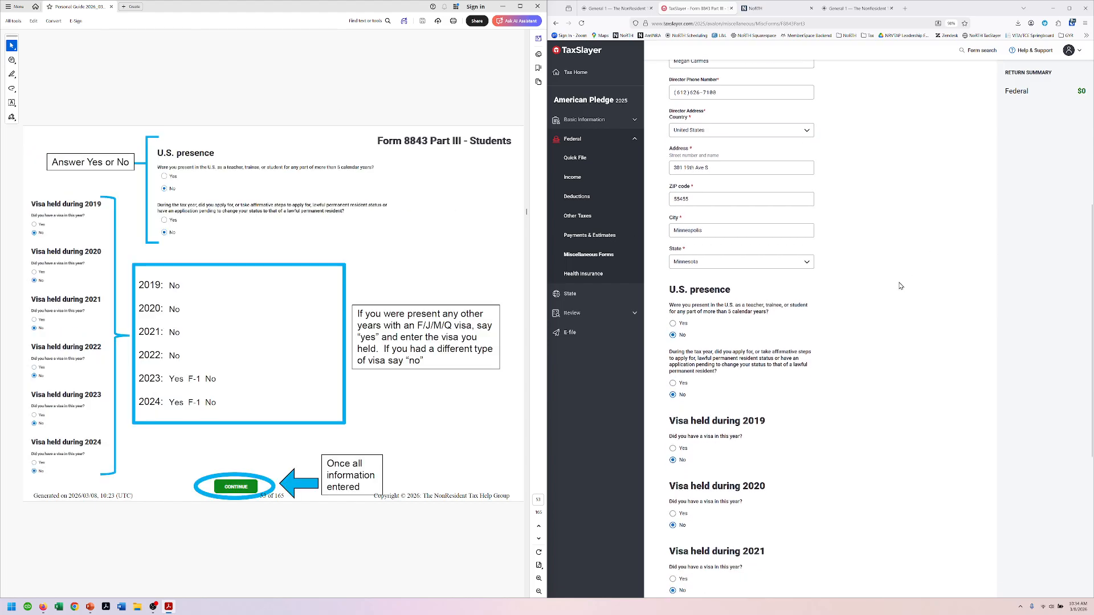
scroll(925, 222, "down", 1)
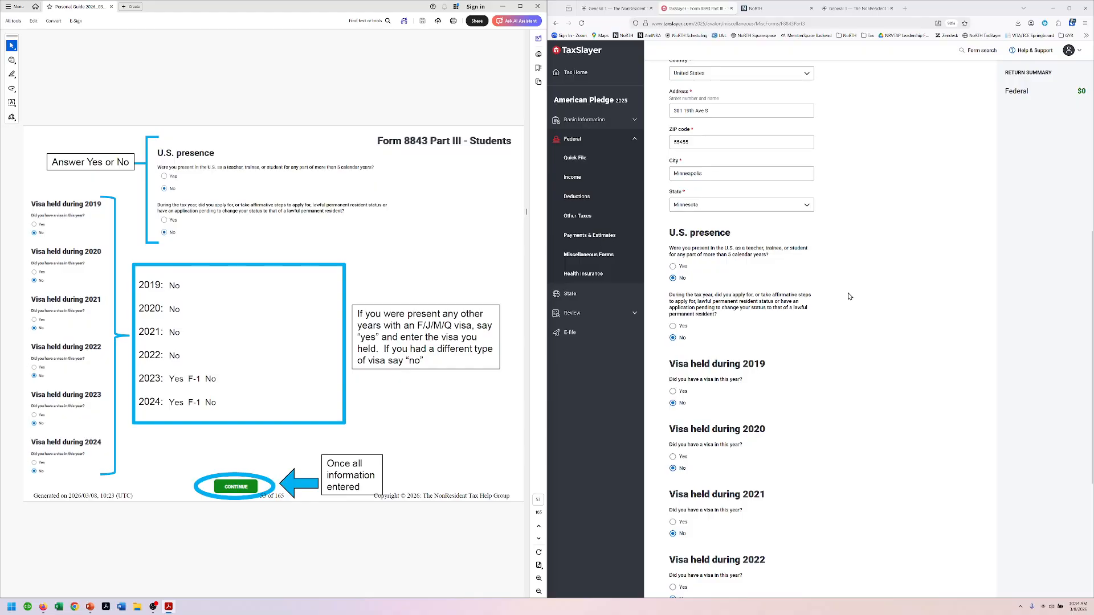
scroll(849, 297, "down", 3)
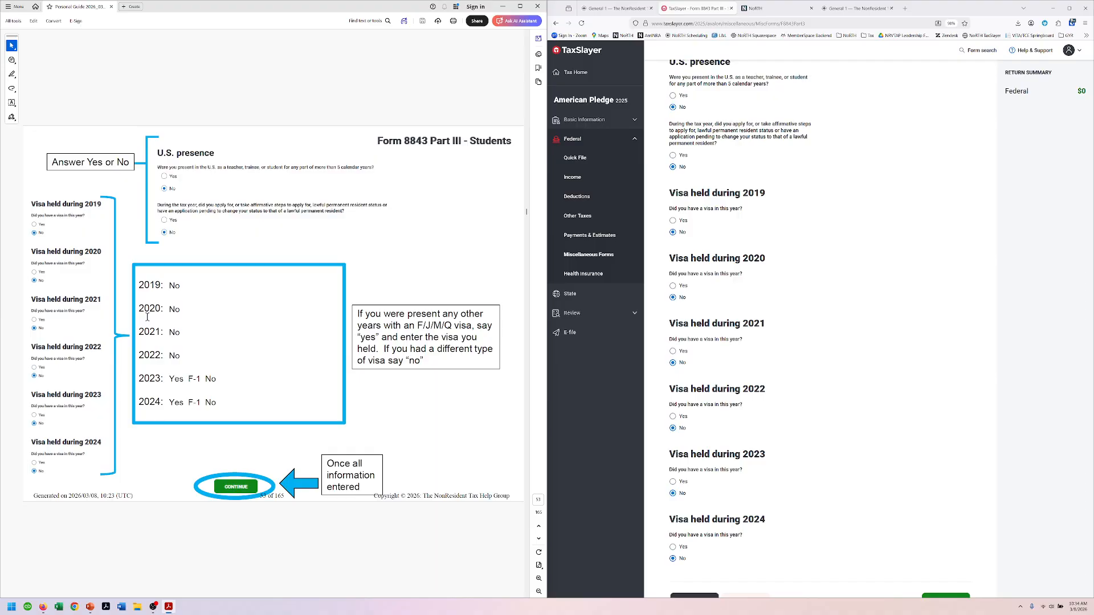
scroll(833, 266, "down", 2)
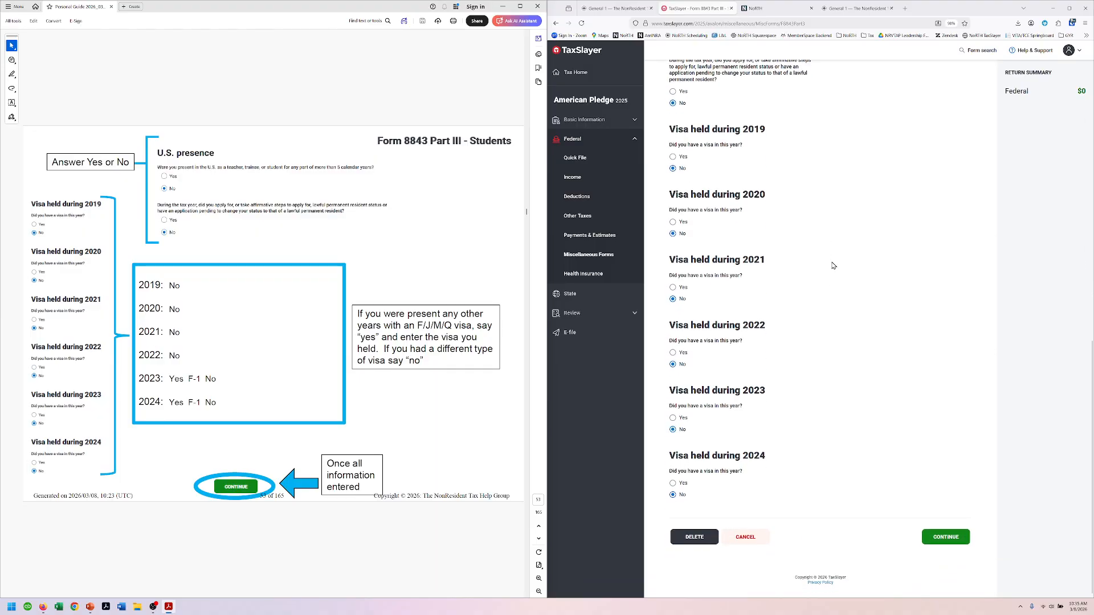
left_click(673, 419)
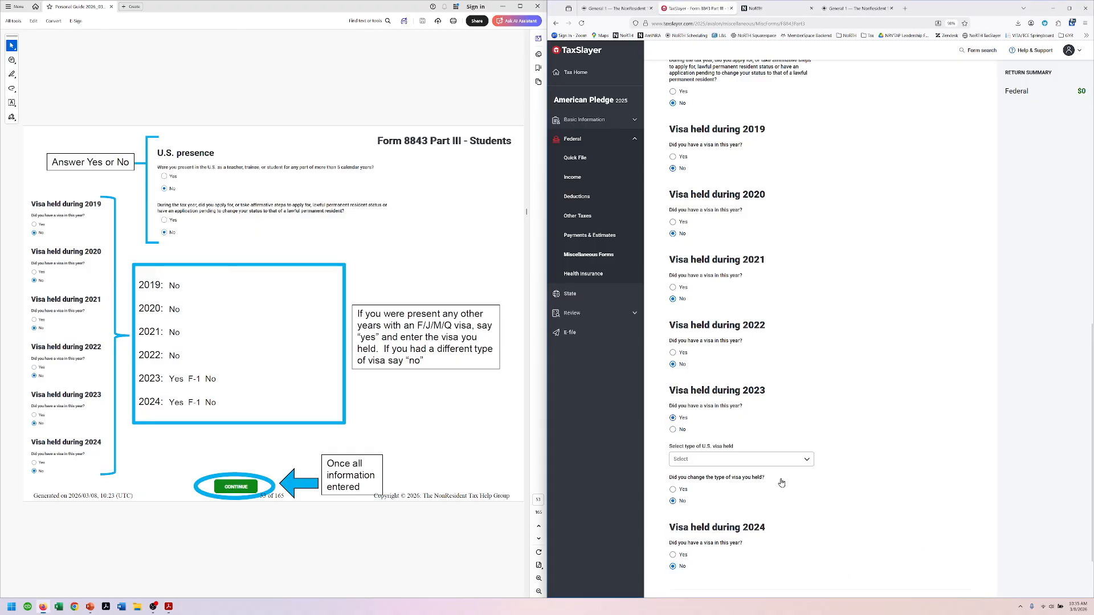
left_click(746, 462)
left_click(700, 500)
Step: Answer Yes for 2024 with visa type F-1, then save Part III
scroll(830, 428, "down", 2)
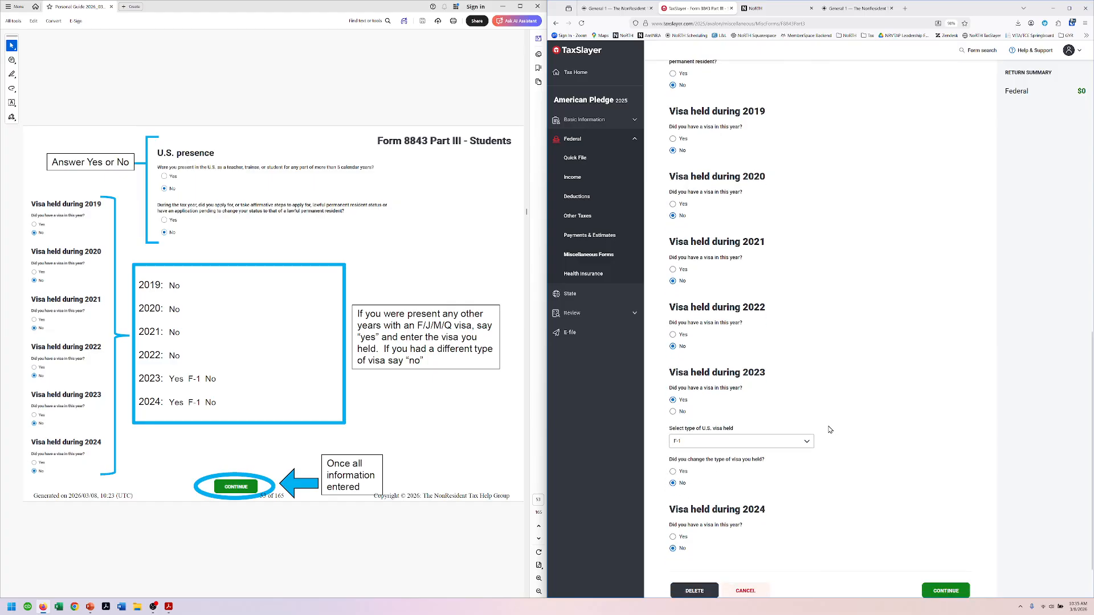
left_click(673, 483)
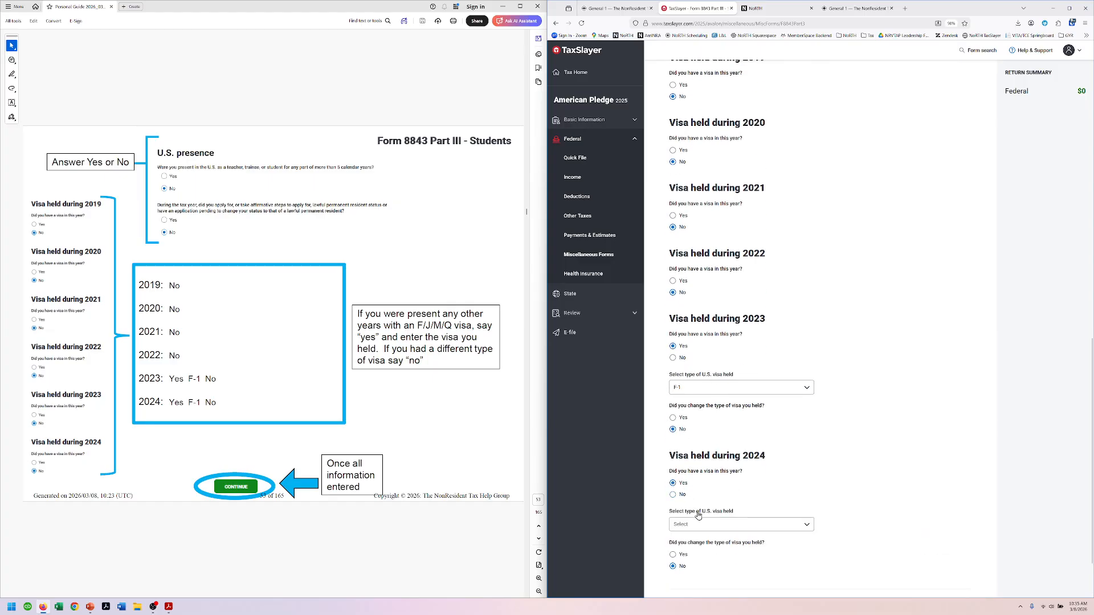
left_click(701, 525)
left_click(701, 560)
scroll(862, 479, "down", 1)
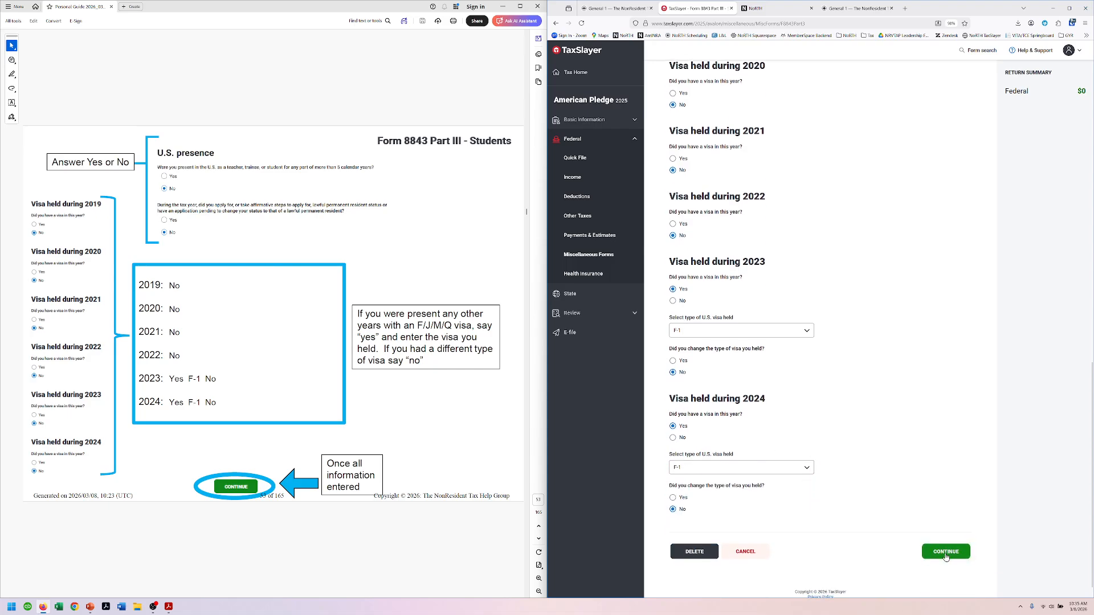
left_click(946, 552)
scroll(491, 82, "down", 2)
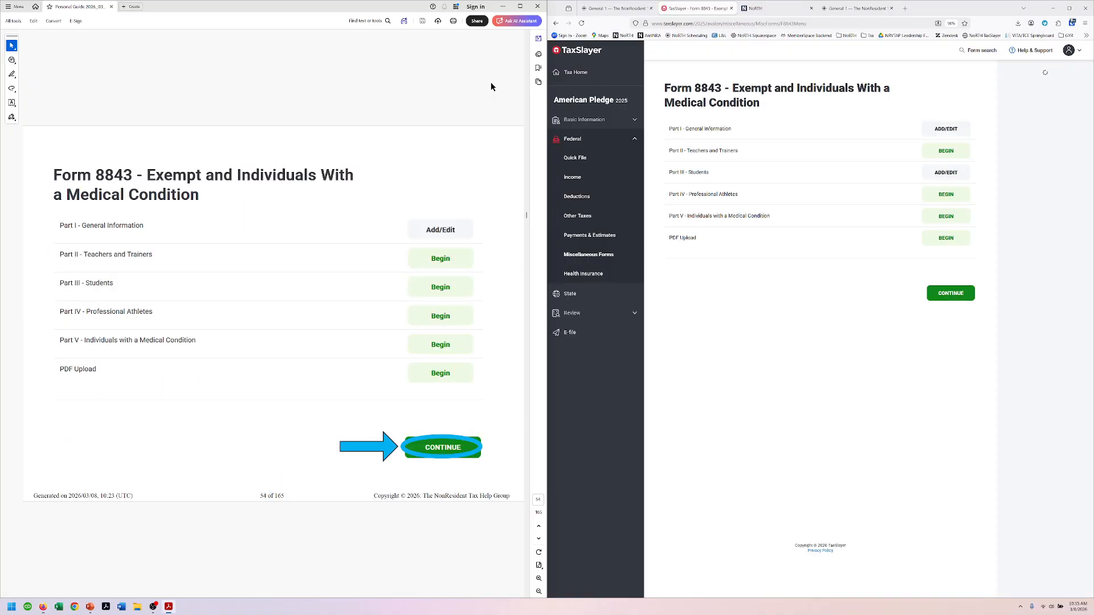
Step: Move past Form 8843 and Miscellaneous Forms, then begin a new W-2 under Federal Income
left_click(951, 293)
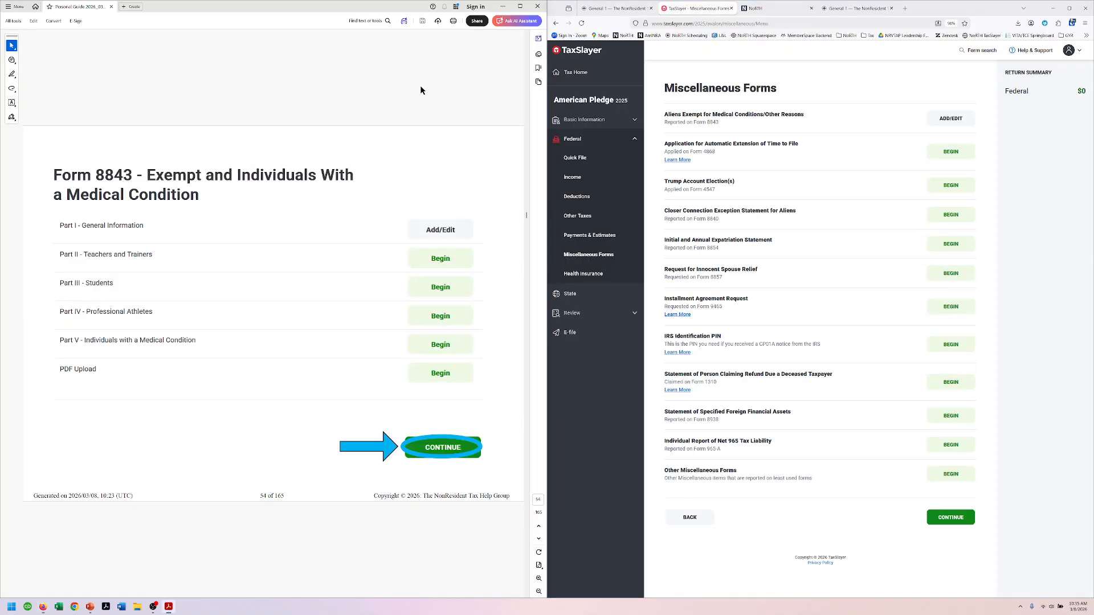
scroll(421, 90, "down", 2)
left_click(950, 517)
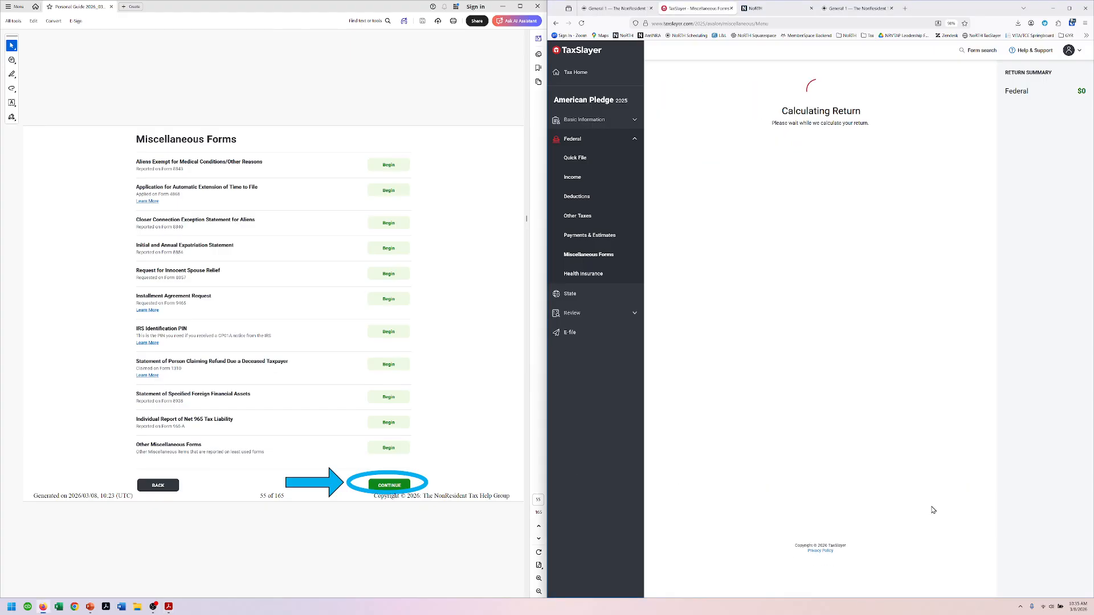
scroll(361, 84, "down", 2)
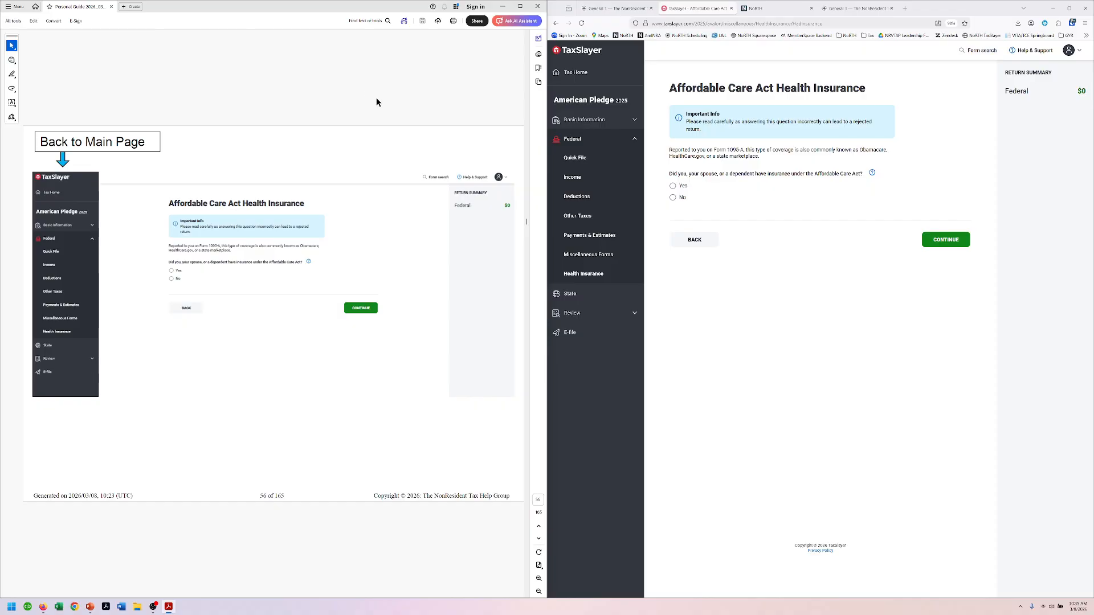
scroll(376, 99, "down", 2)
scroll(376, 102, "down", 2)
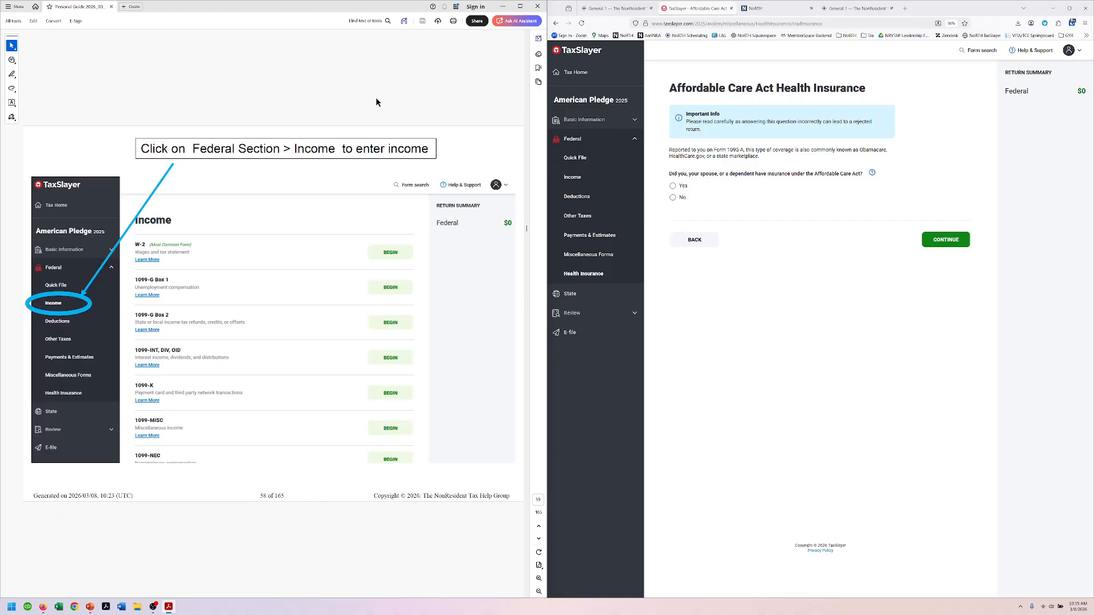
left_click(572, 177)
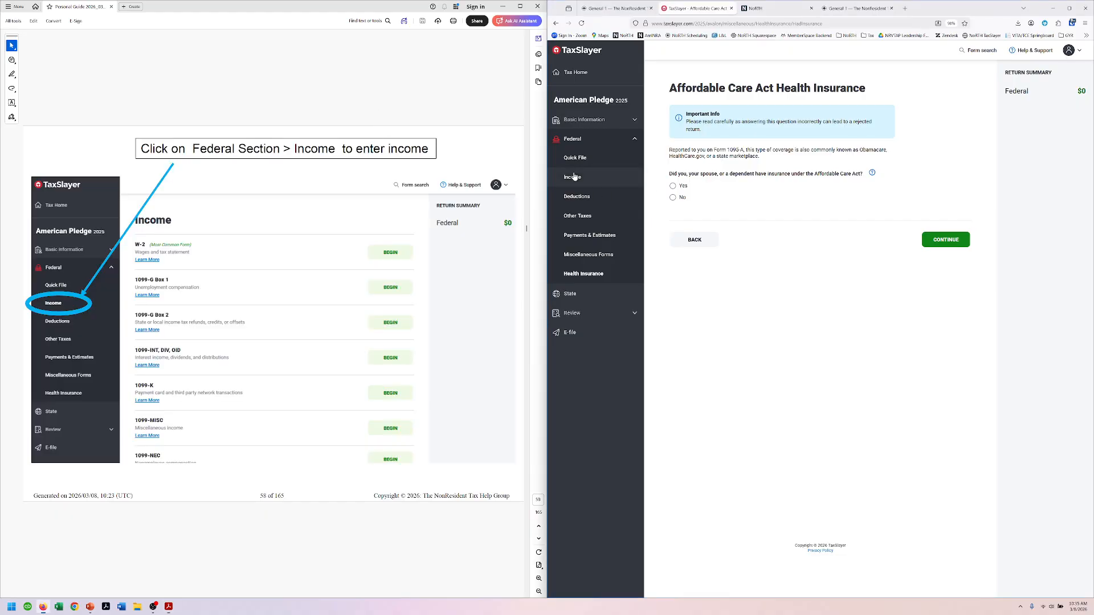
scroll(356, 102, "down", 2)
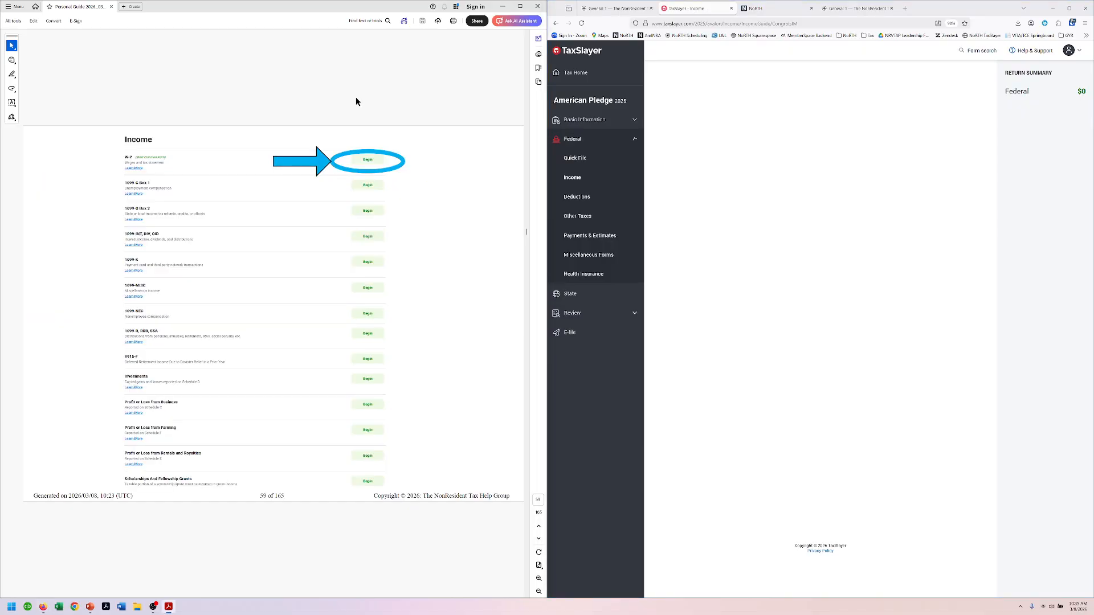
left_click(961, 123)
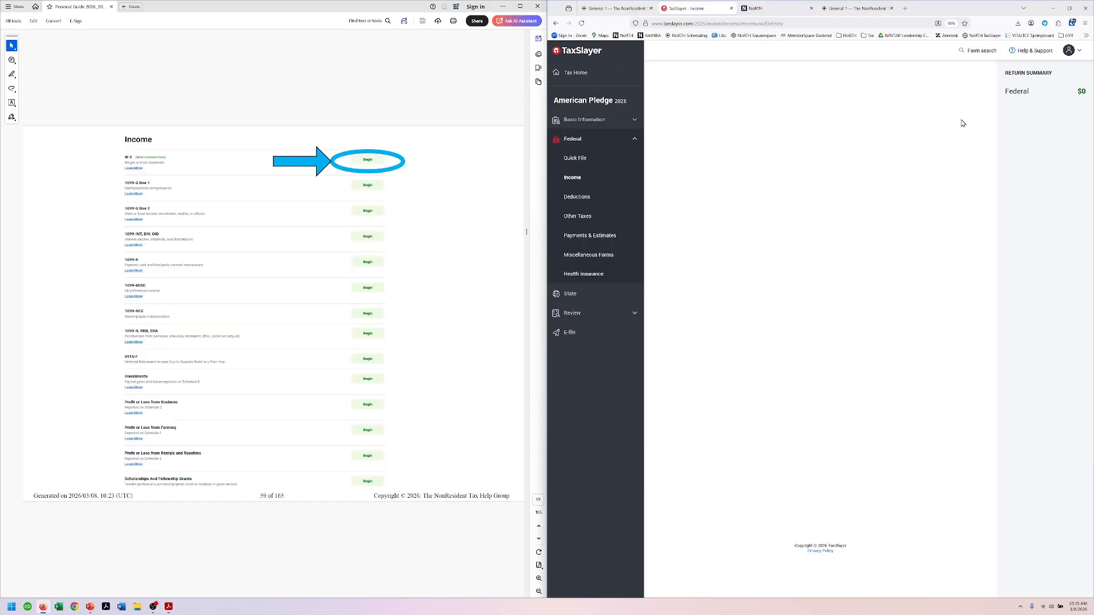
scroll(296, 78, "down", 2)
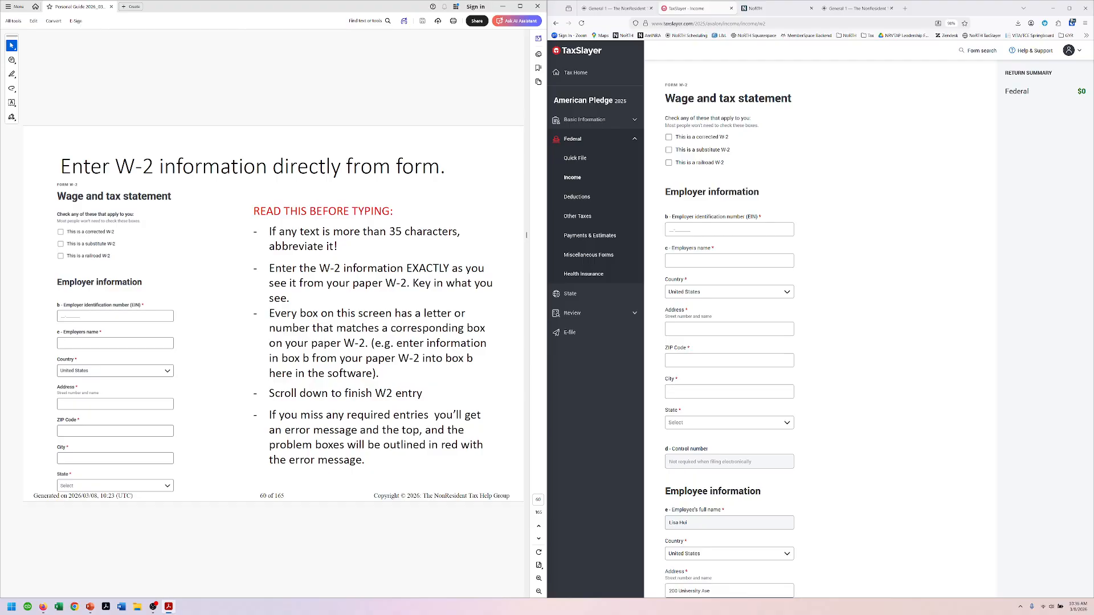
mouse_move(0, 239)
left_mouse_down()
mouse_move(105, 240)
mouse_move(5, 245)
left_mouse_up()
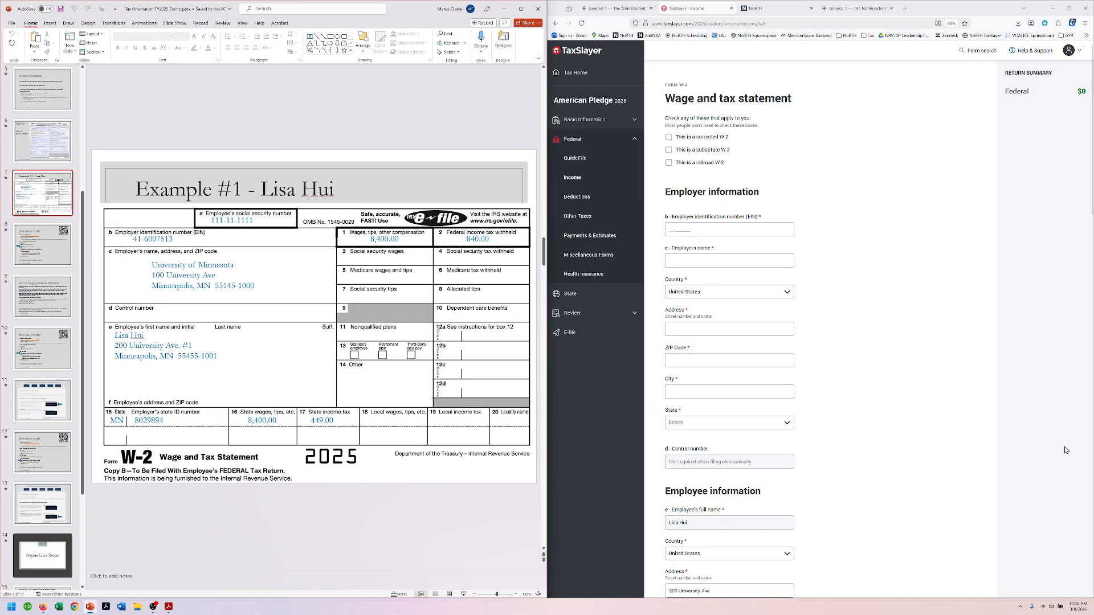
left_click(758, 229)
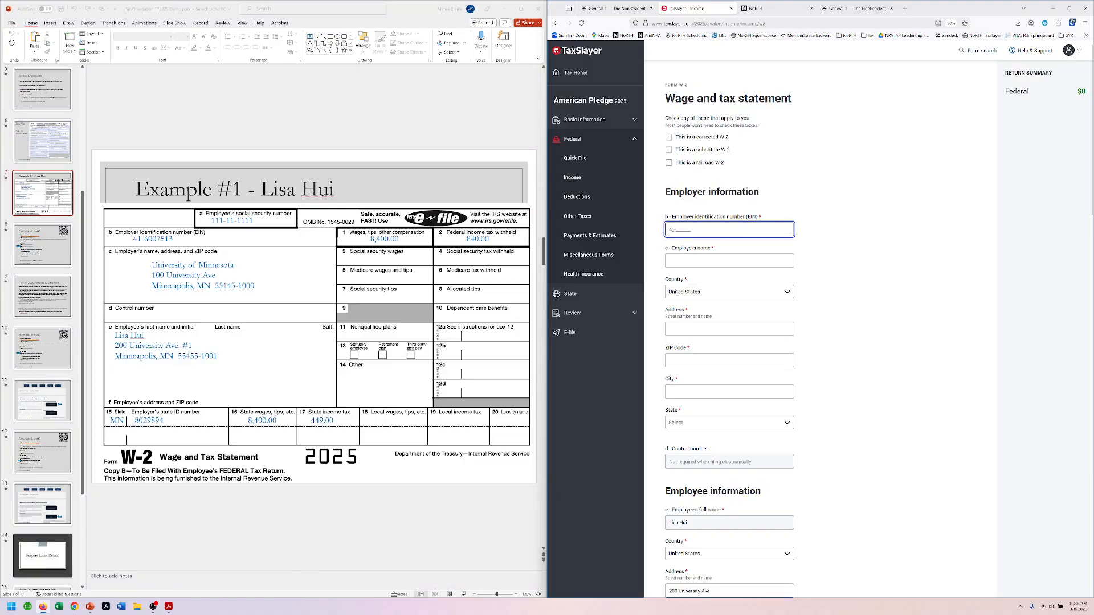
key("Tab")
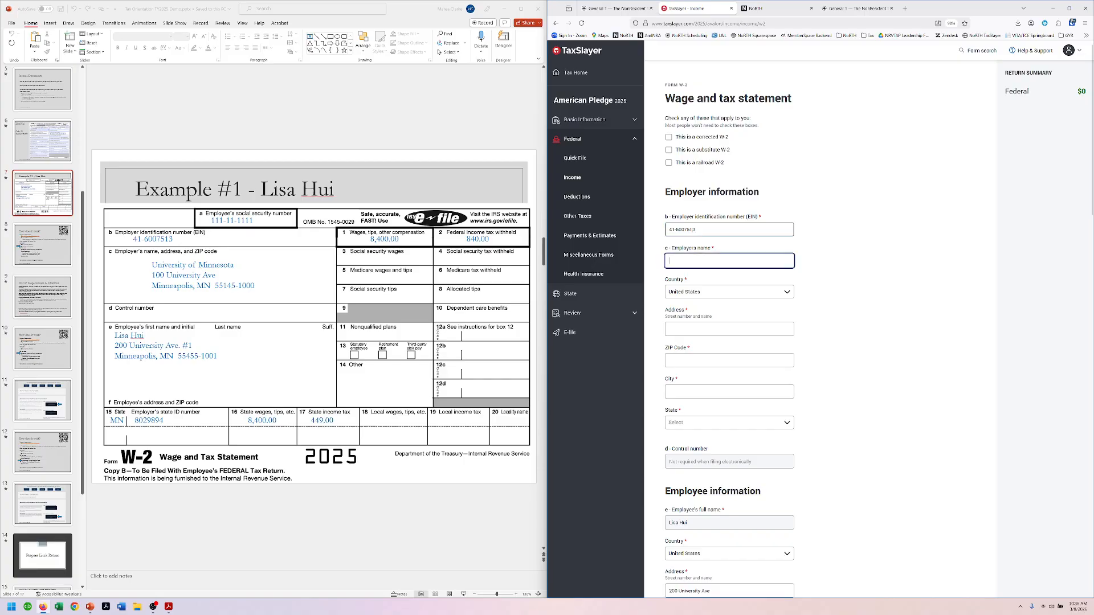
type("Un")
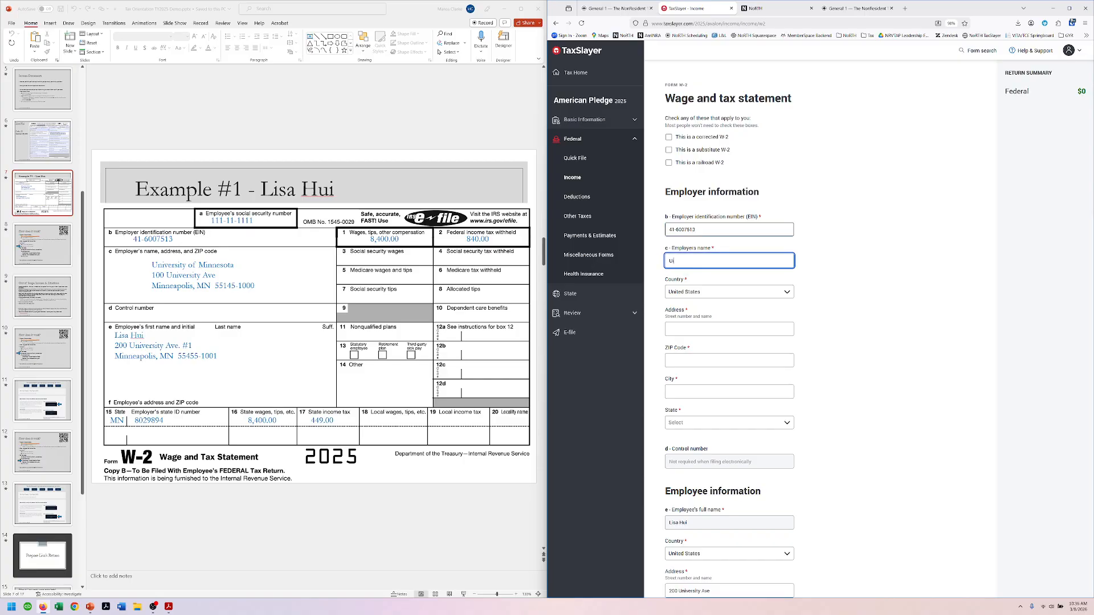
type("iversity o")
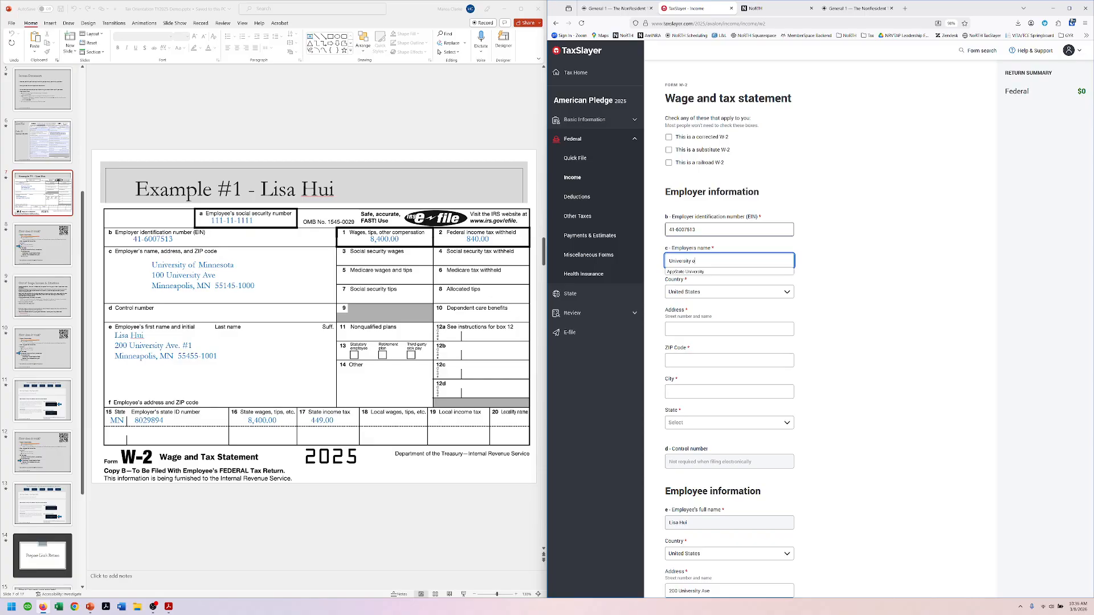
type("f Mi")
Step: Enter address 100 University Ave and ZIP 55145, and change the city from Saint Paul to Minneapolis
key("Tab")
key("Tab")
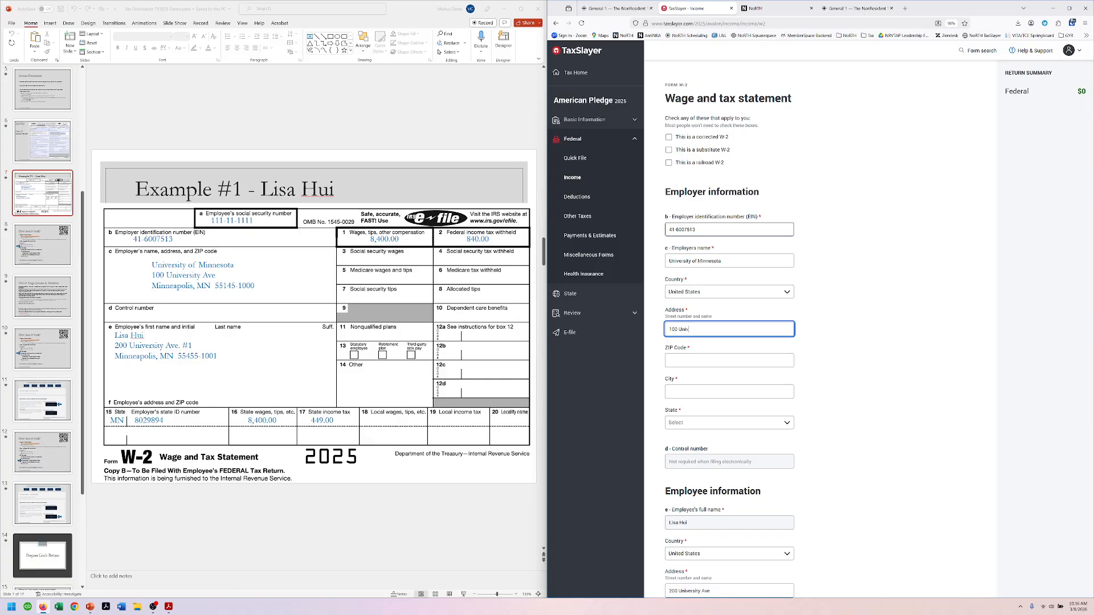
type("100 University Ave")
key("Tab")
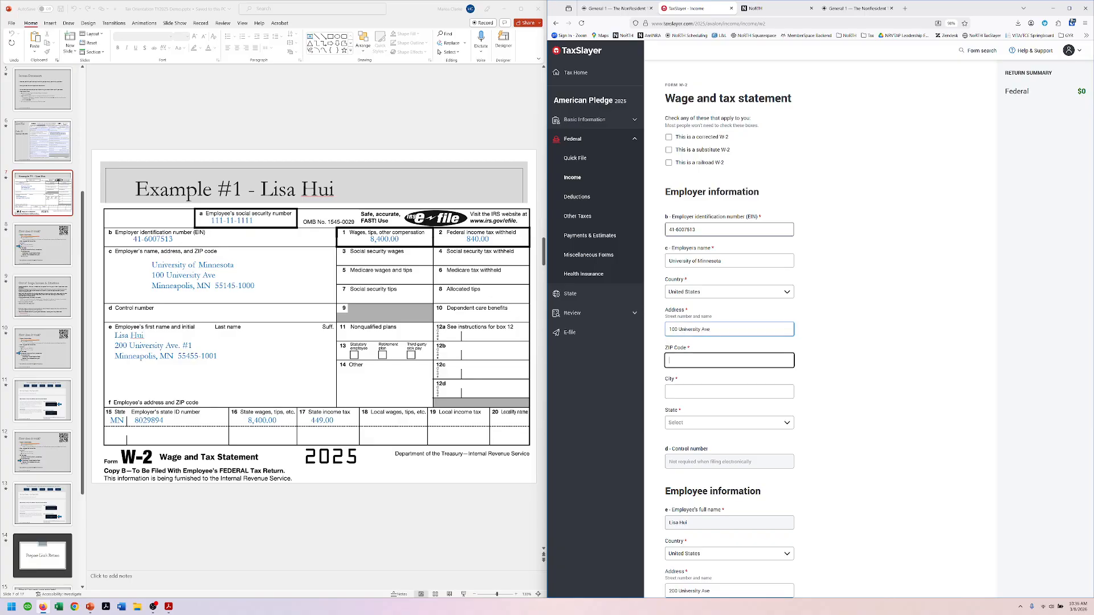
type("55145")
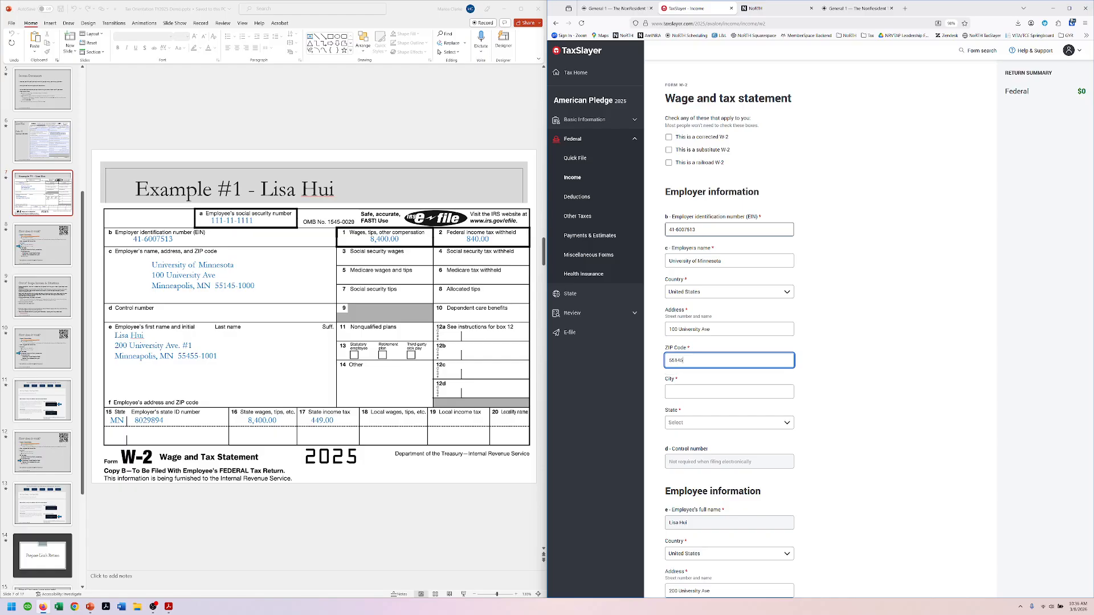
key("Tab")
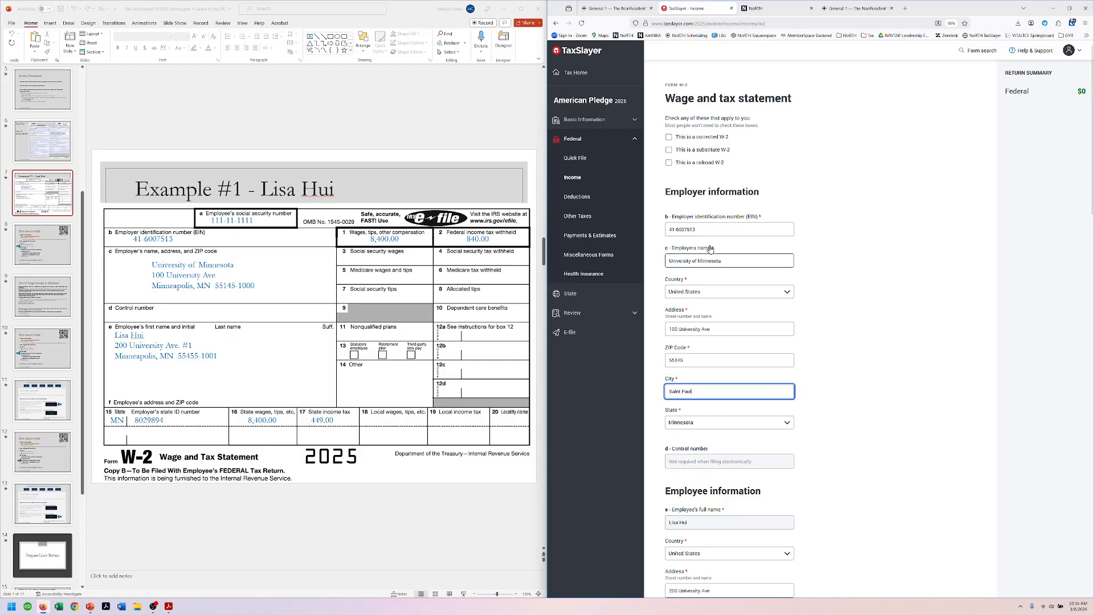
left_click_drag(693, 392, 625, 391)
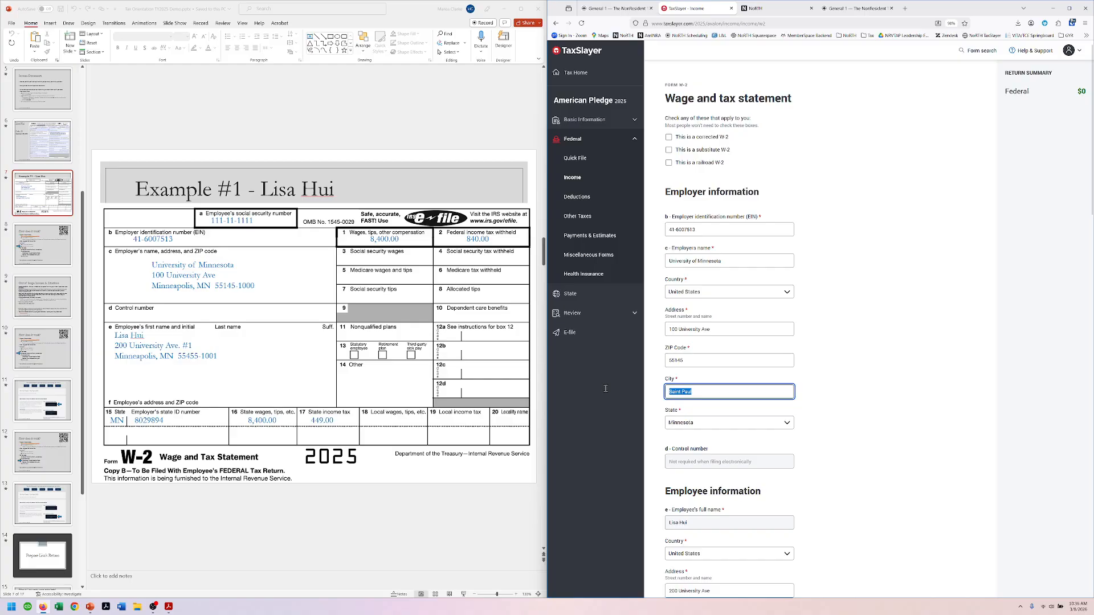
type("Minneapolis")
key("Tab")
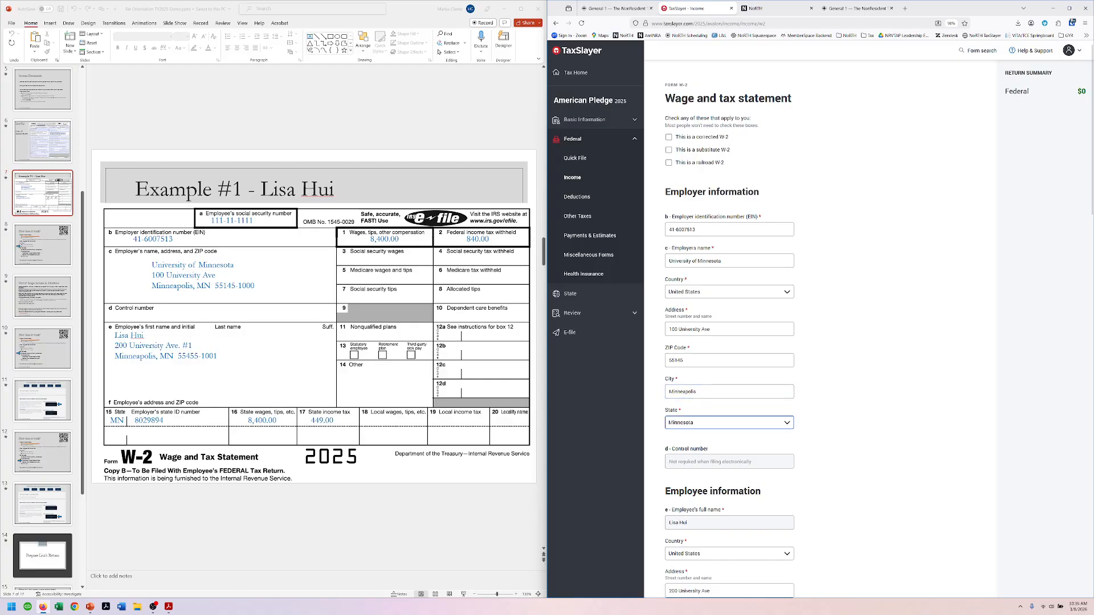
Step: Enter $8400 in box 1 wages and $840 in box 2 federal tax withheld
scroll(648, 406, "down", 4)
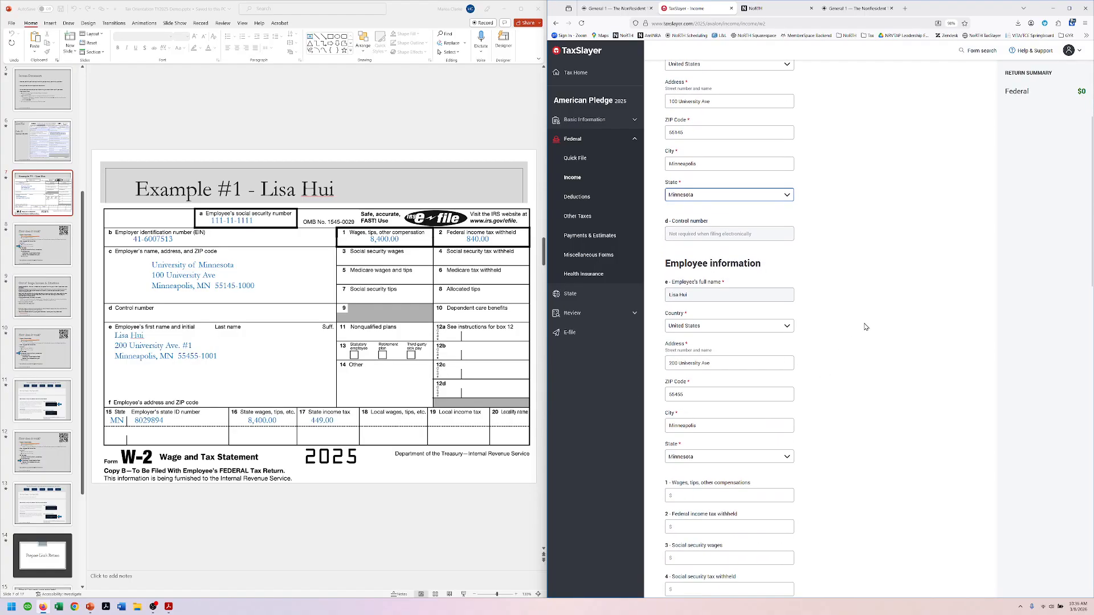
scroll(864, 325, "down", 1)
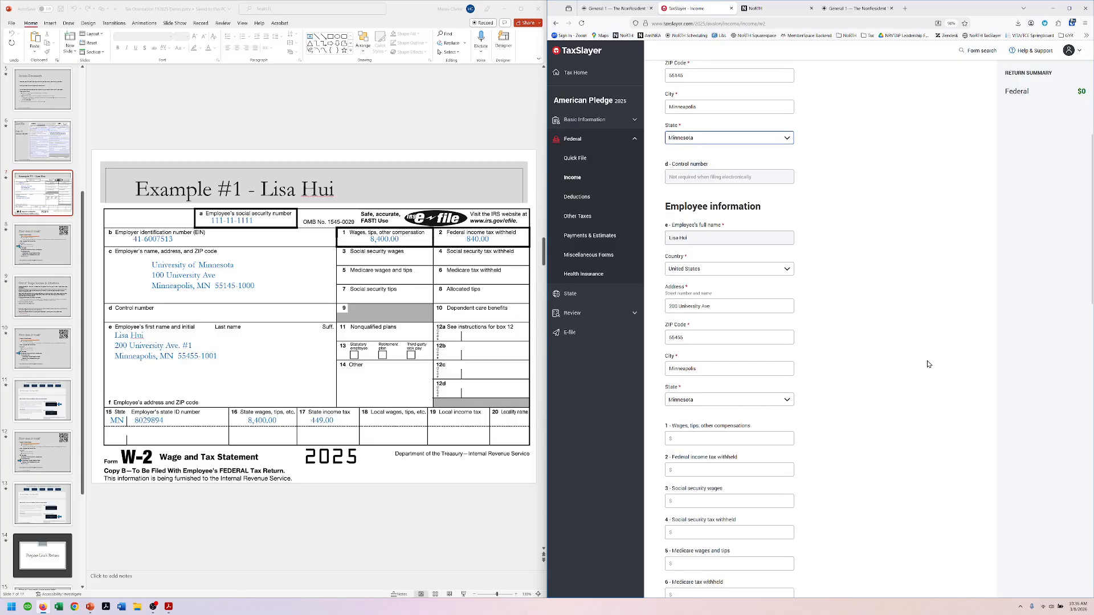
scroll(968, 319, "down", 2)
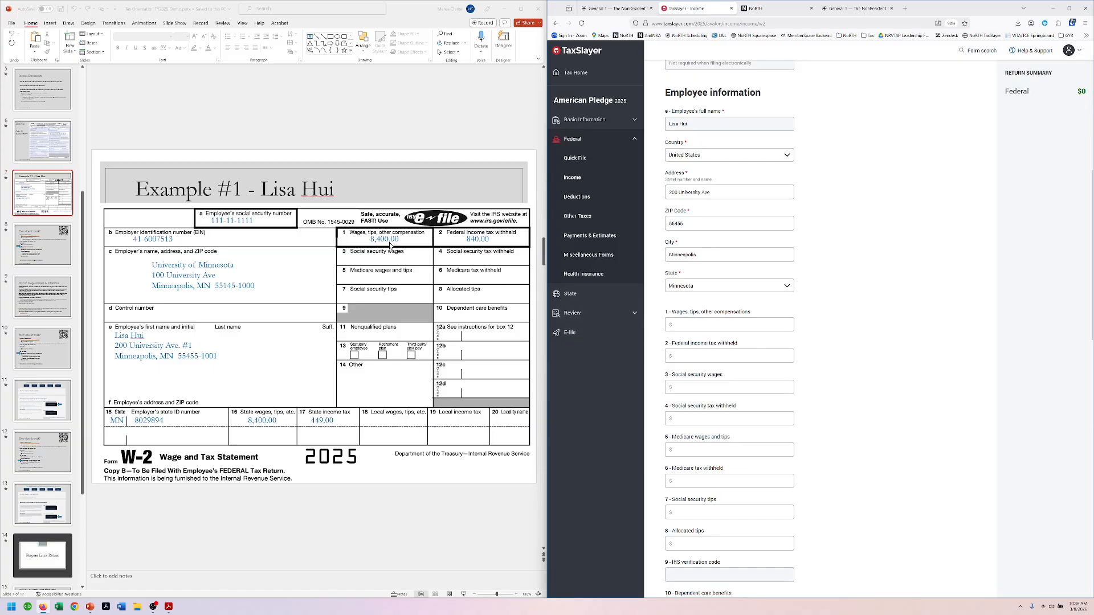
left_click(693, 325)
type("8")
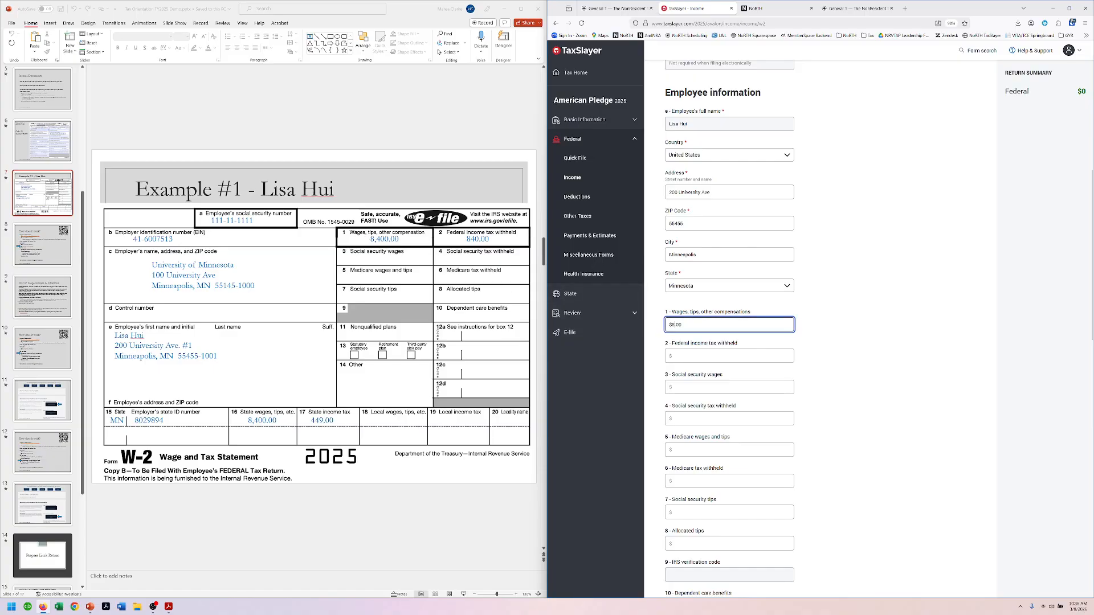
type("400")
key("Tab")
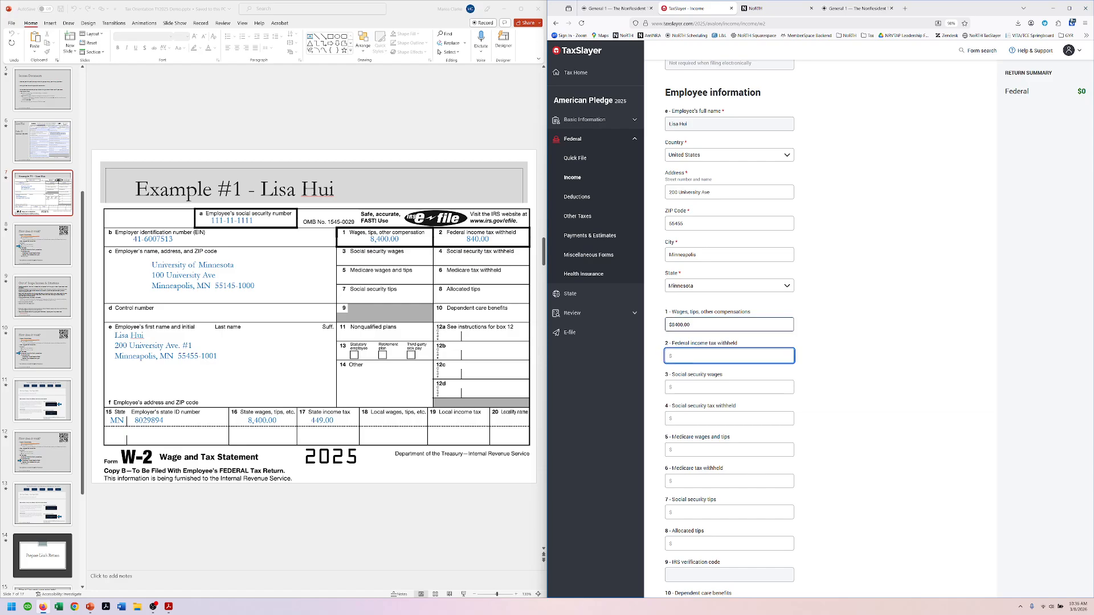
type("840")
key("Tab")
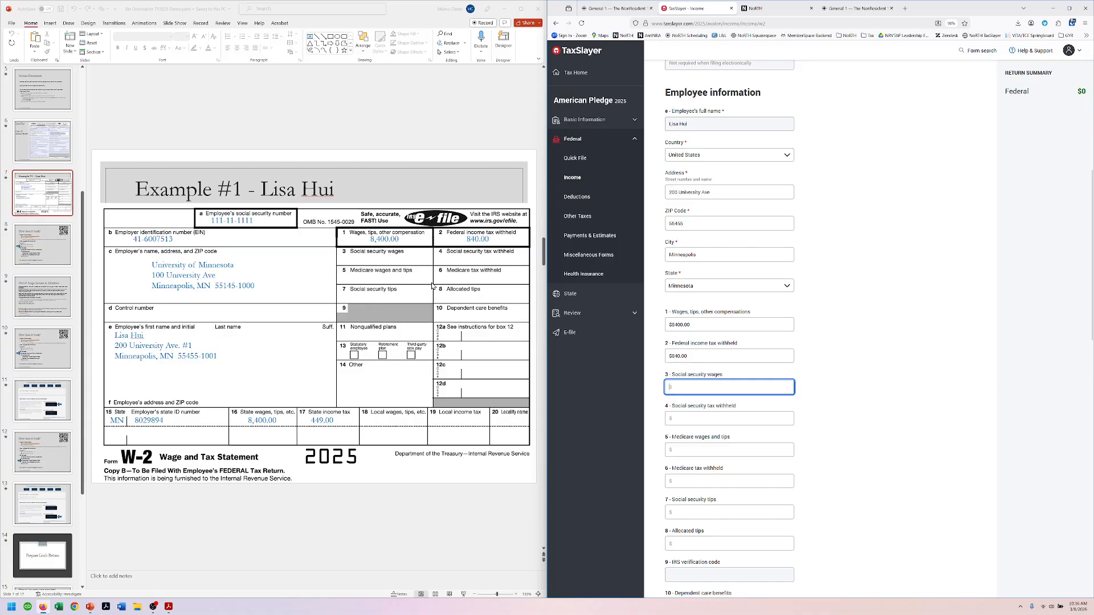
Step: Check the box 12a codes without choosing one, leaving boxes 12–14 blank down to state information
scroll(802, 362, "down", 2)
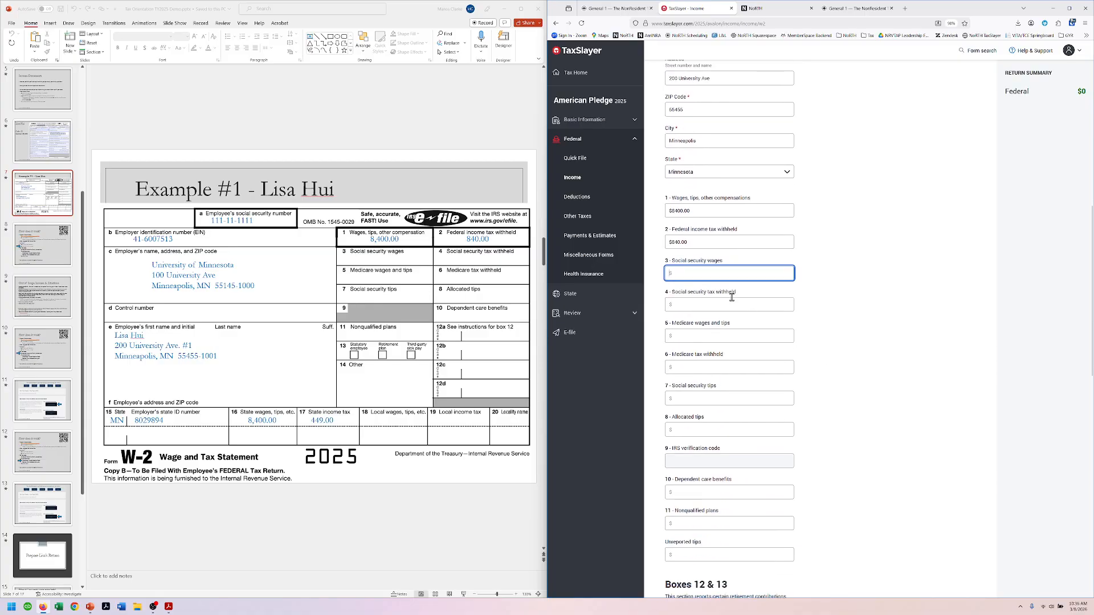
scroll(805, 351, "down", 1)
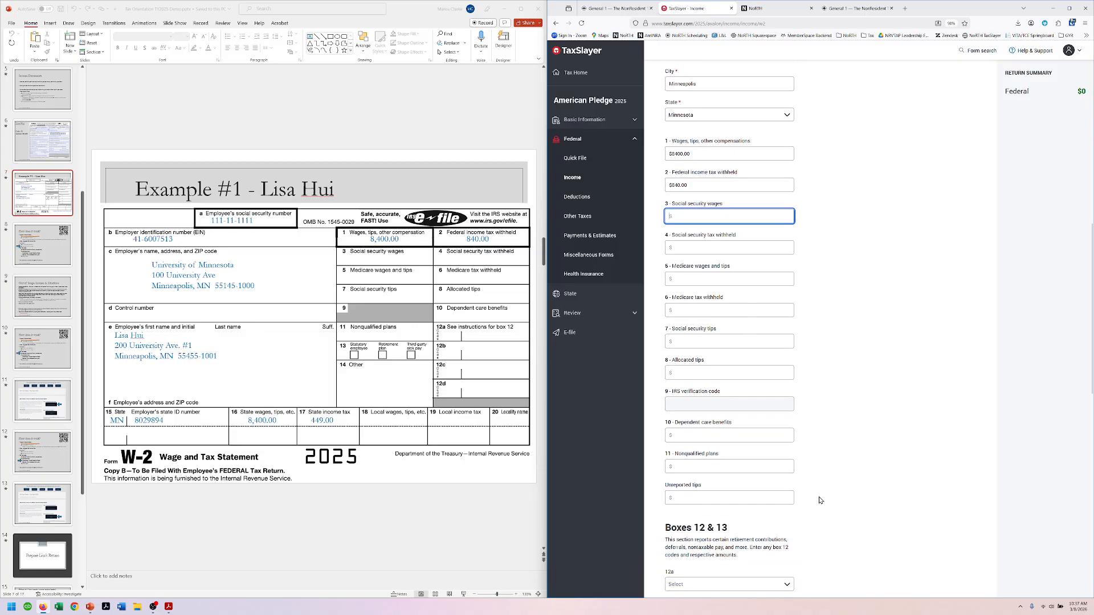
scroll(808, 447, "down", 3)
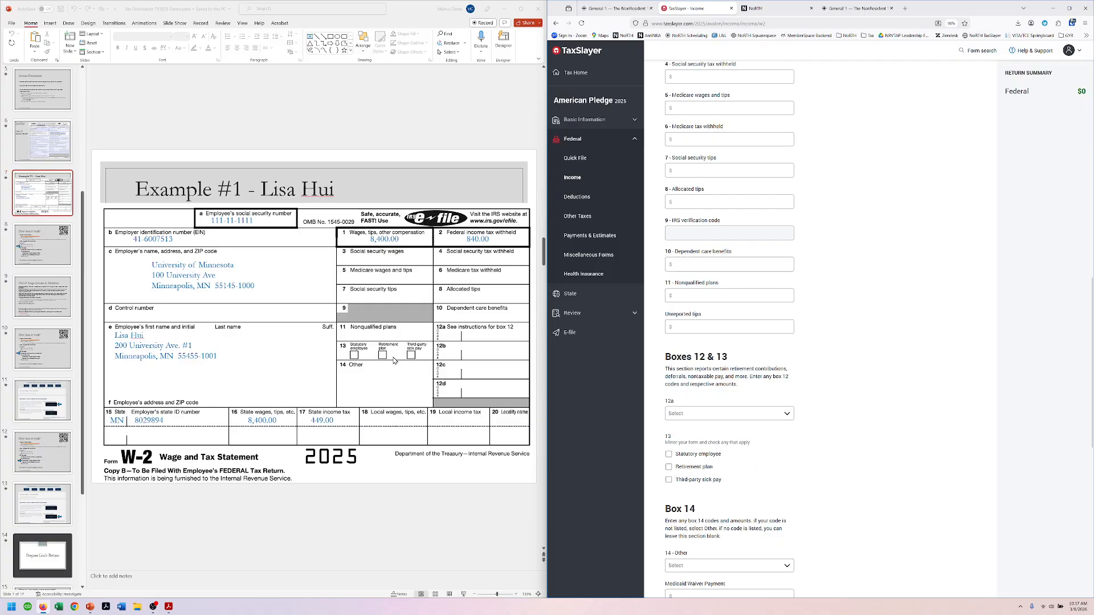
scroll(823, 469, "down", 1)
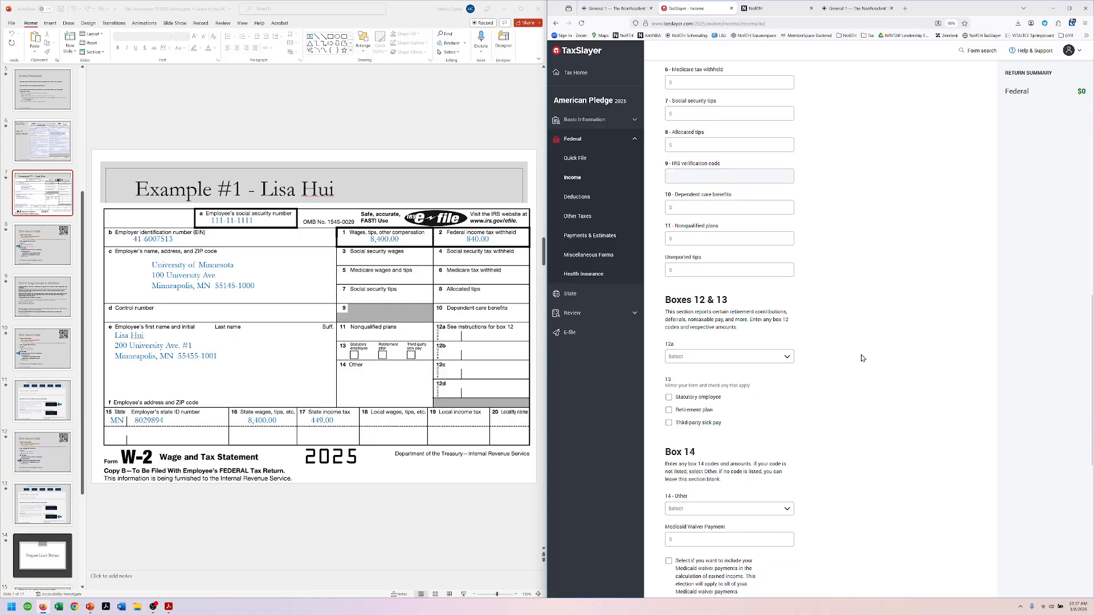
left_click(762, 359)
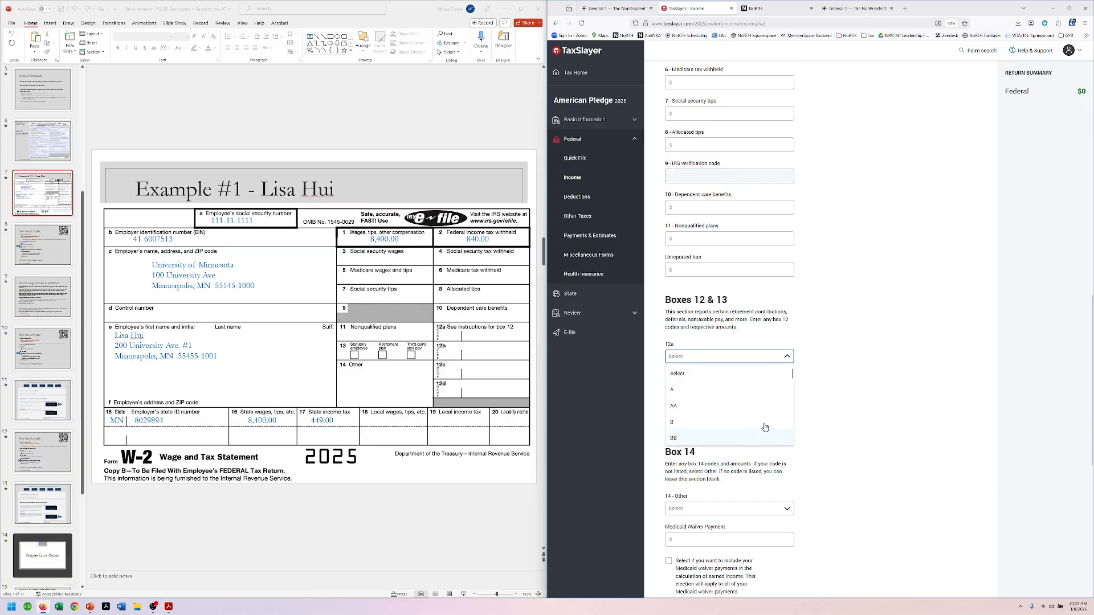
left_click(857, 308)
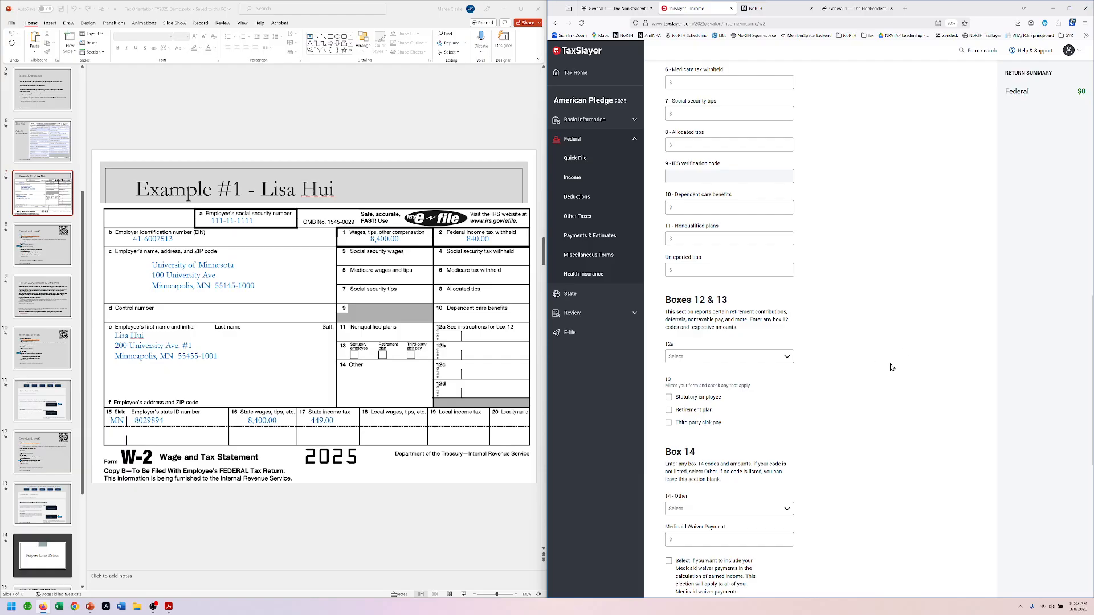
scroll(890, 364, "down", 3)
scroll(741, 268, "down", 2)
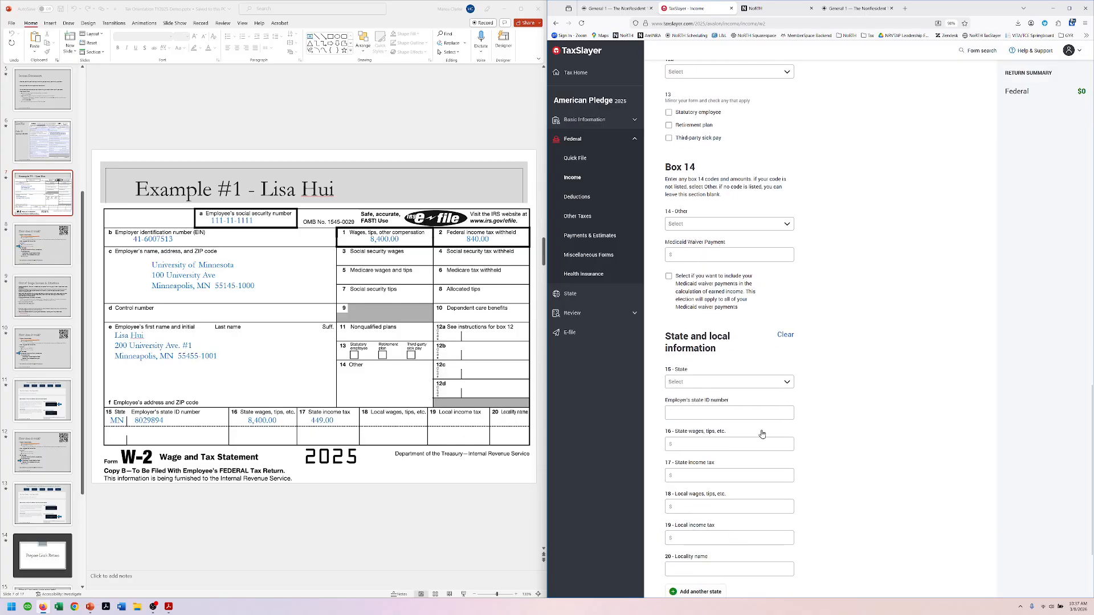
scroll(837, 365, "down", 1)
left_click(711, 326)
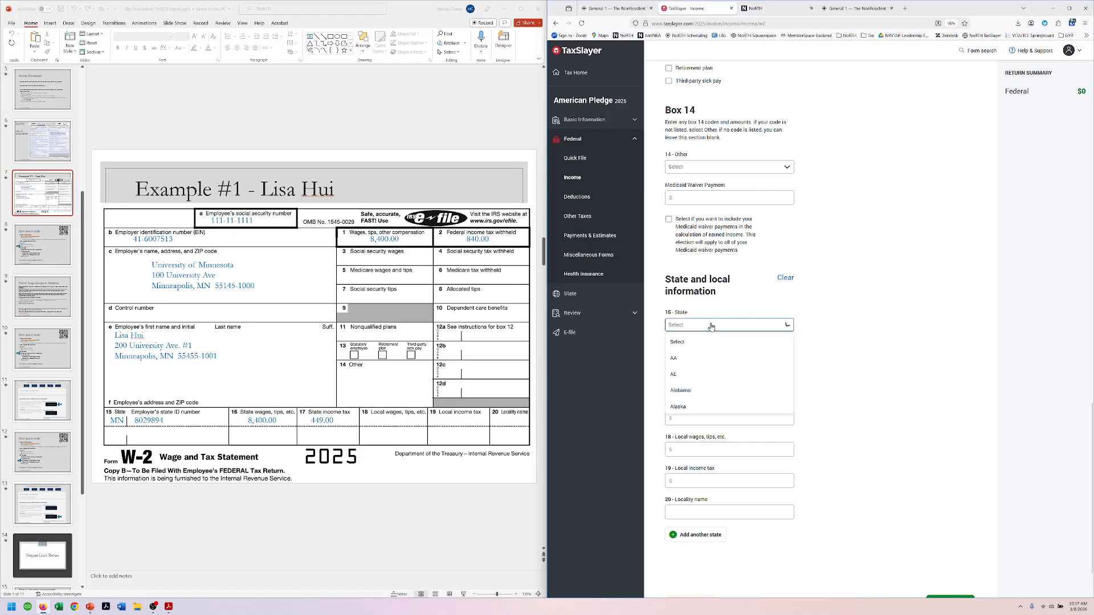
type("min")
left_click(696, 375)
left_click(719, 356)
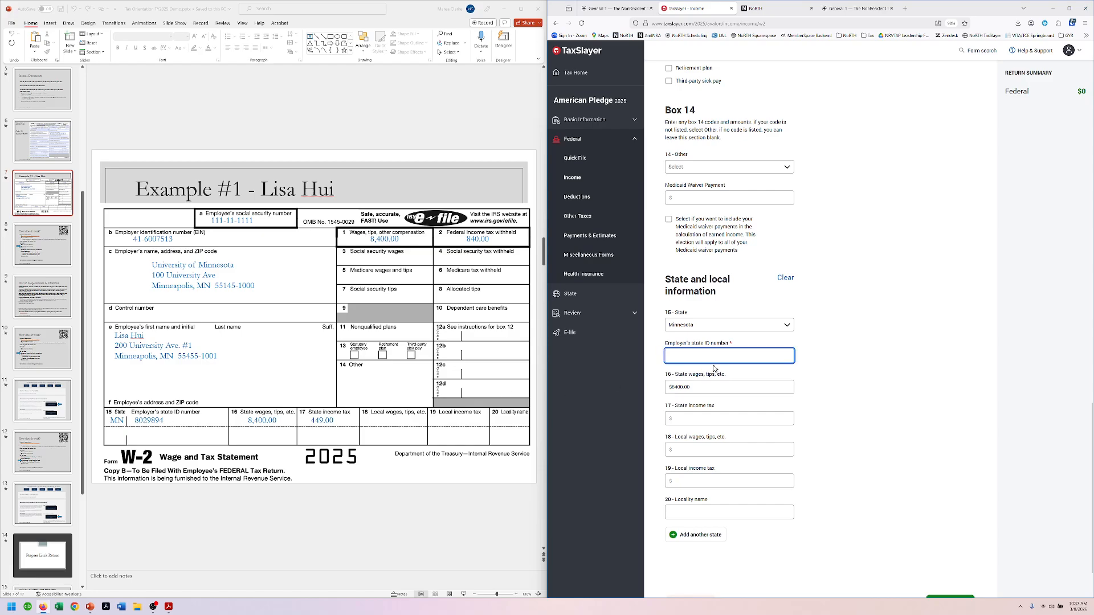
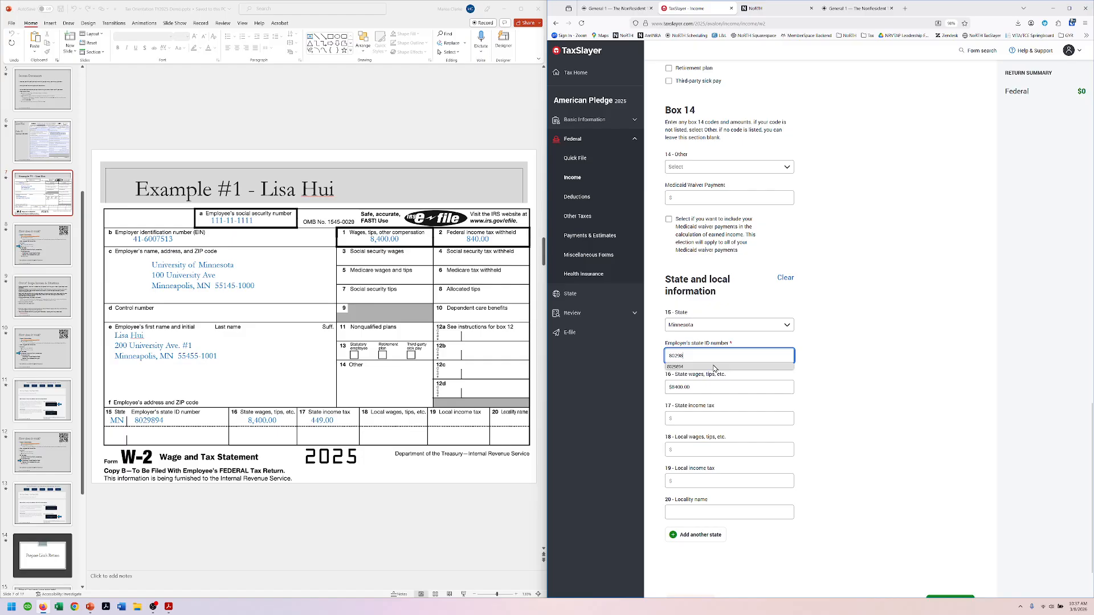
left_click(714, 367)
key("Tab")
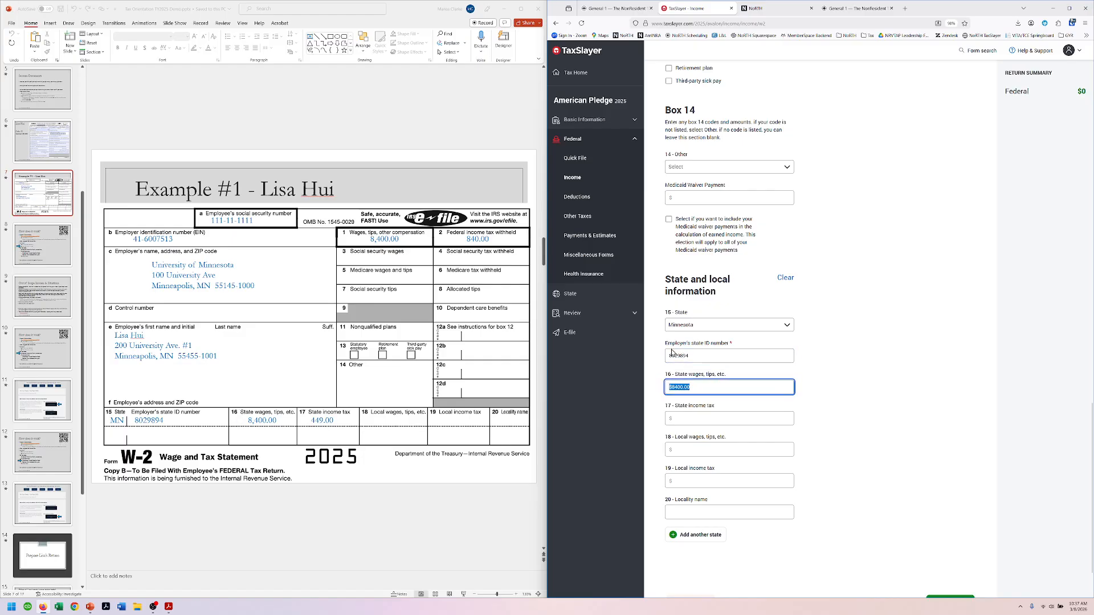
Step: Enter $449 as box 17 state income tax and bring the PDF guide into view
left_click(720, 420)
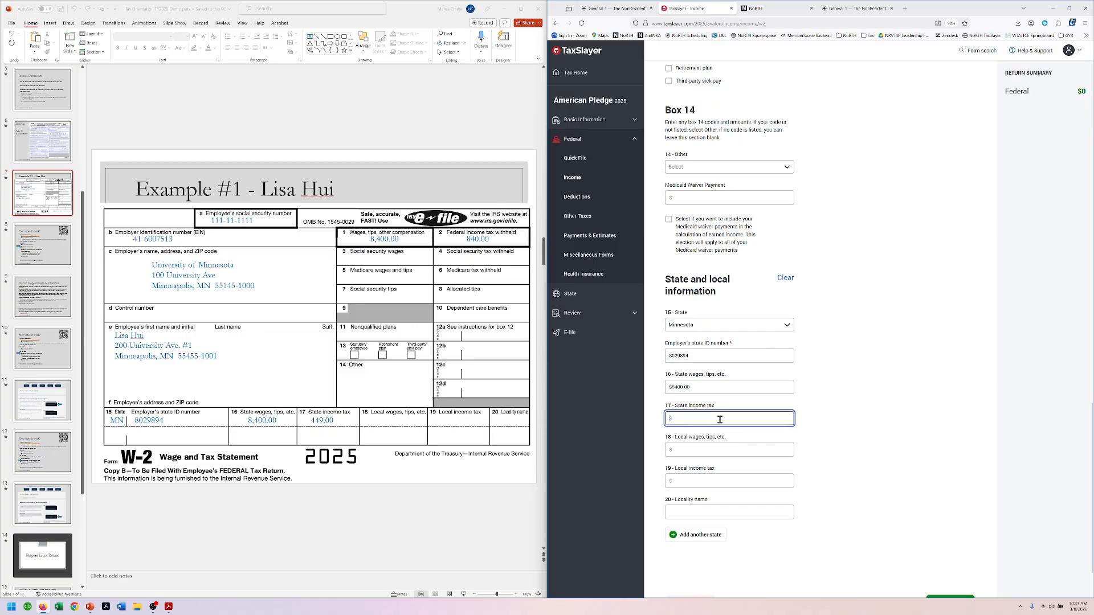
type("449")
key("Tab")
scroll(955, 426, "down", 1)
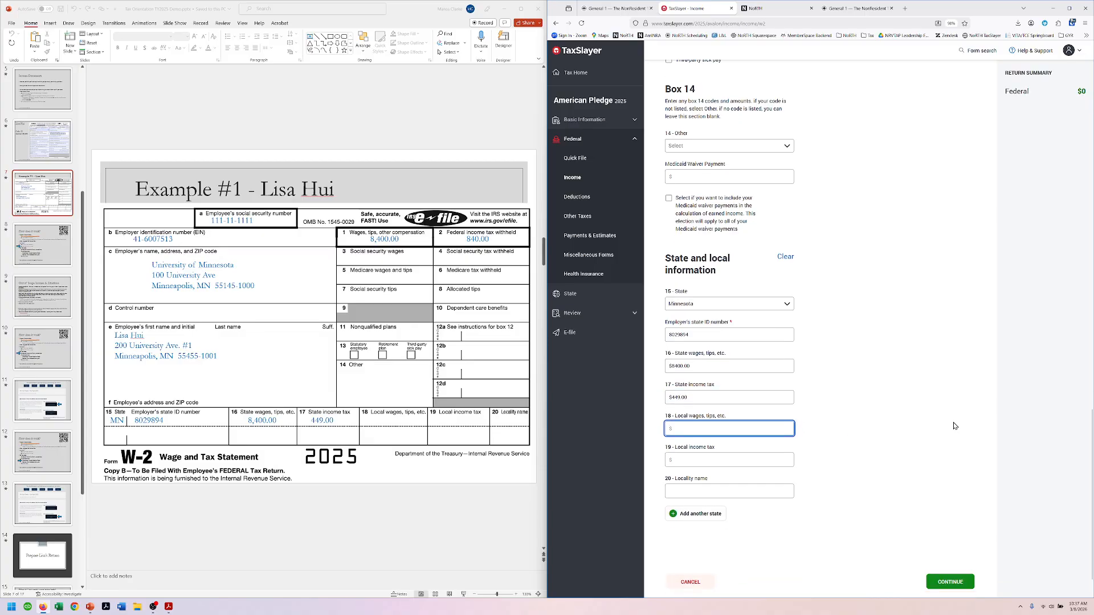
scroll(955, 426, "down", 1)
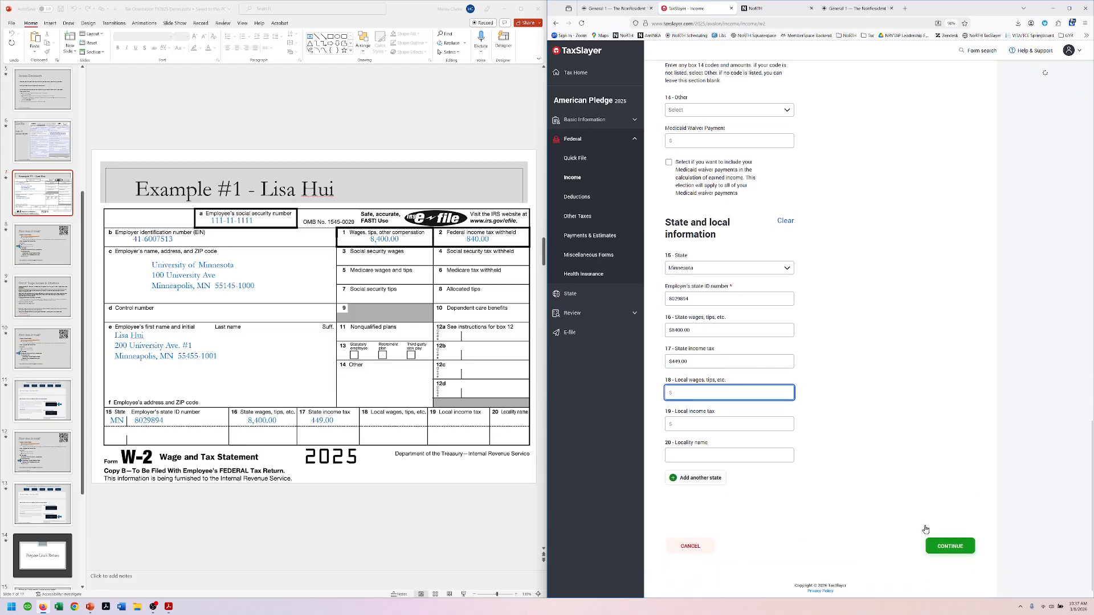
left_click_drag(399, 12, 0, 109)
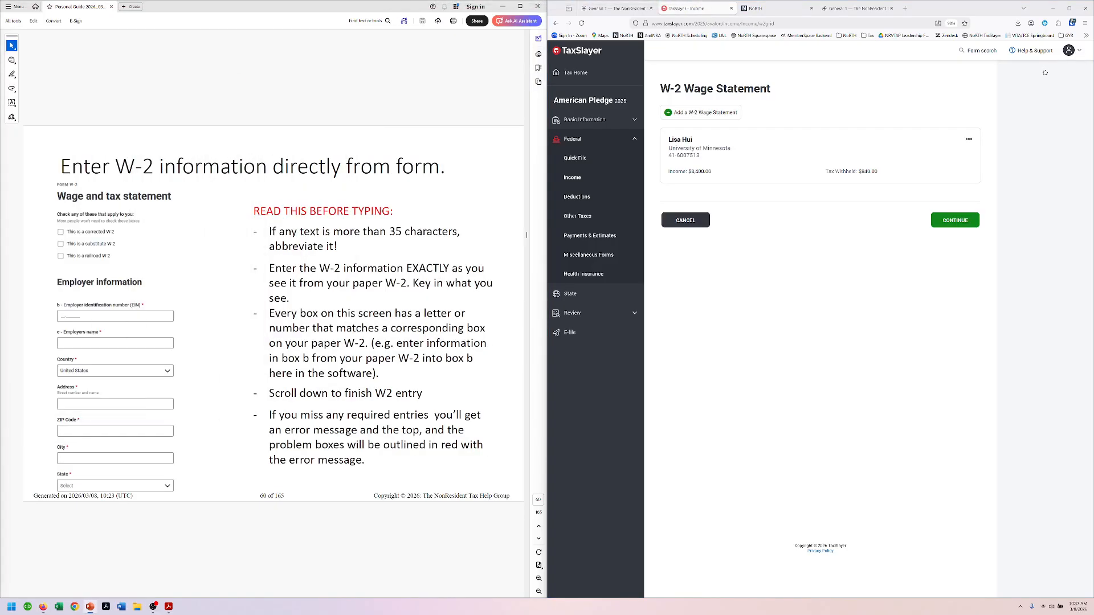
Step: Read ahead in the PDF guide and continue past the W-2 summary
left_click(406, 96)
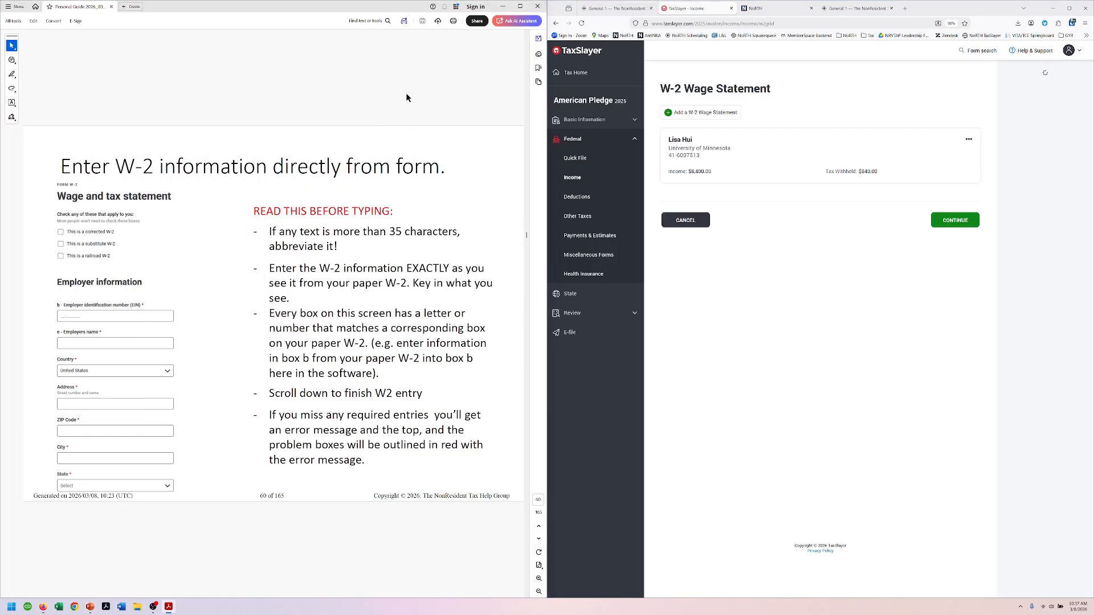
scroll(406, 98, "down", 1)
scroll(406, 98, "down", 1)
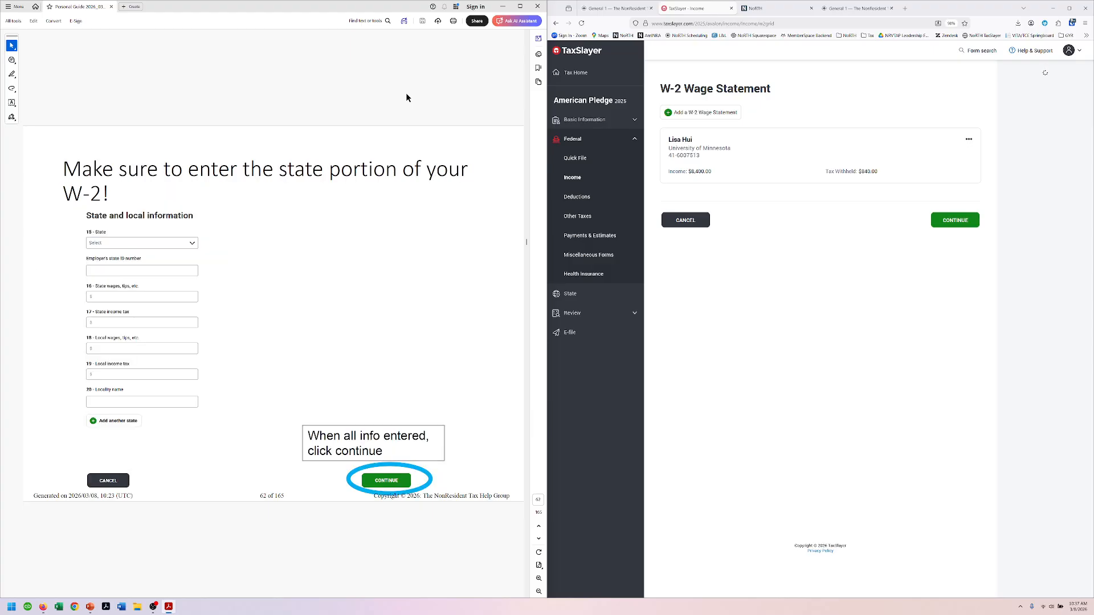
scroll(407, 98, "down", 1)
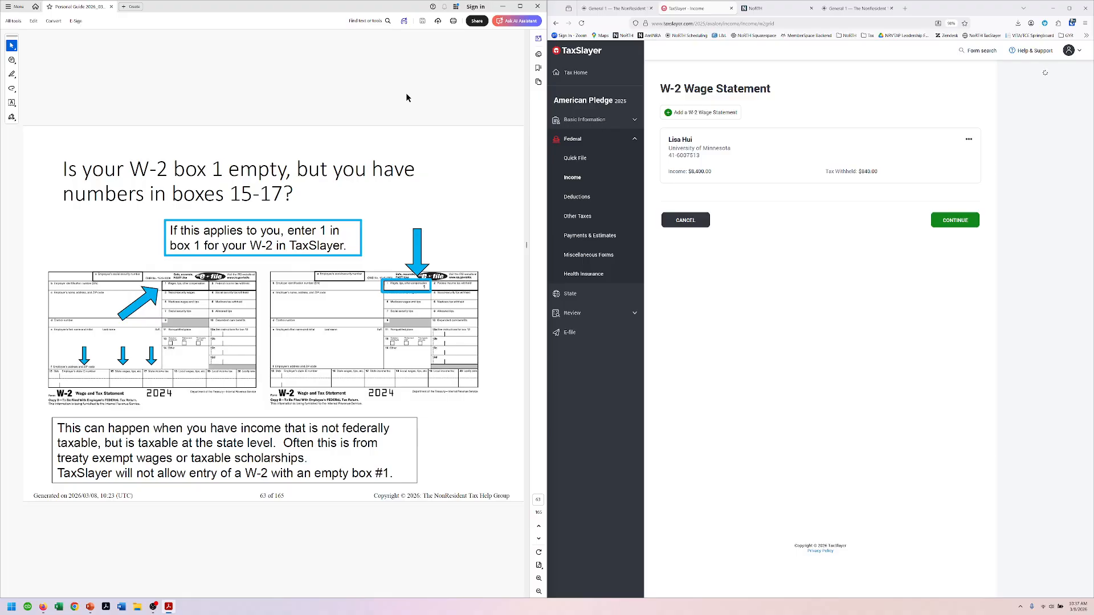
scroll(406, 98, "down", 1)
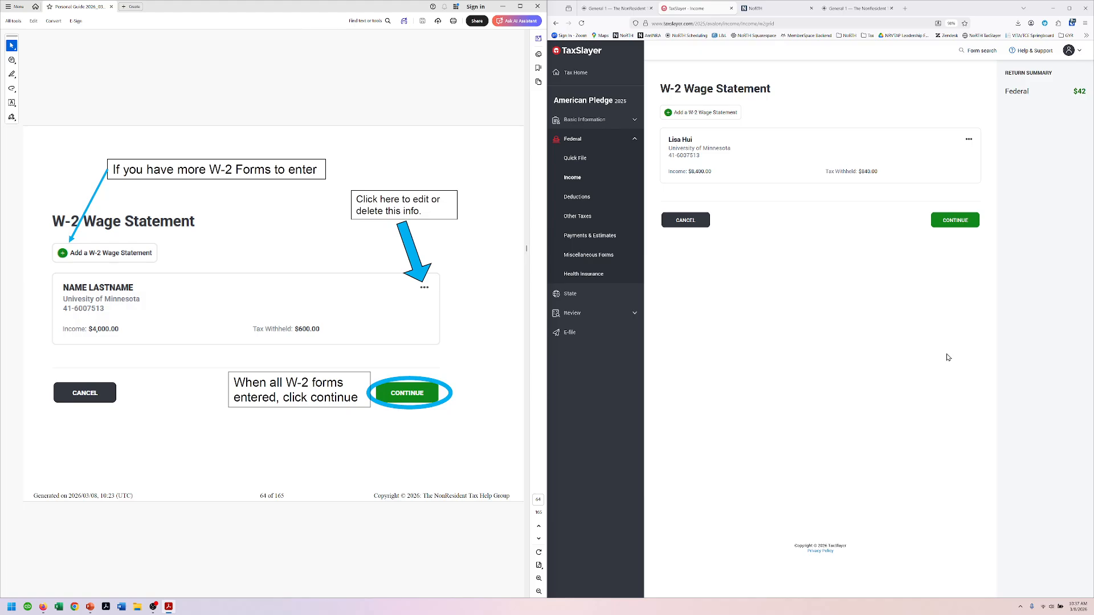
left_click(955, 221)
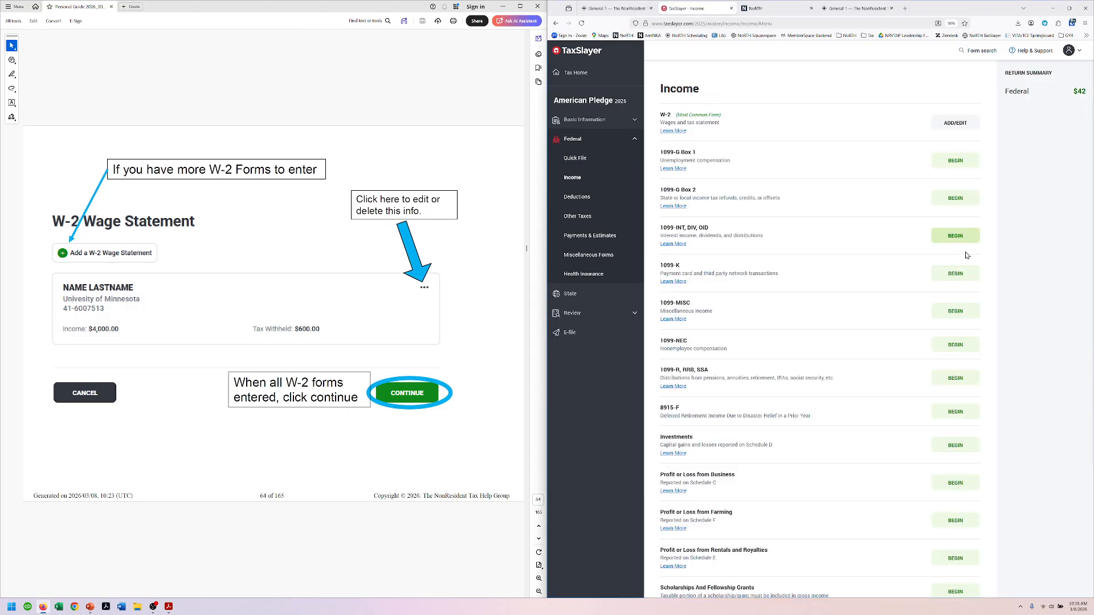
Step: Follow the guide to open Payments & Estimates under the federal return
left_click(456, 87)
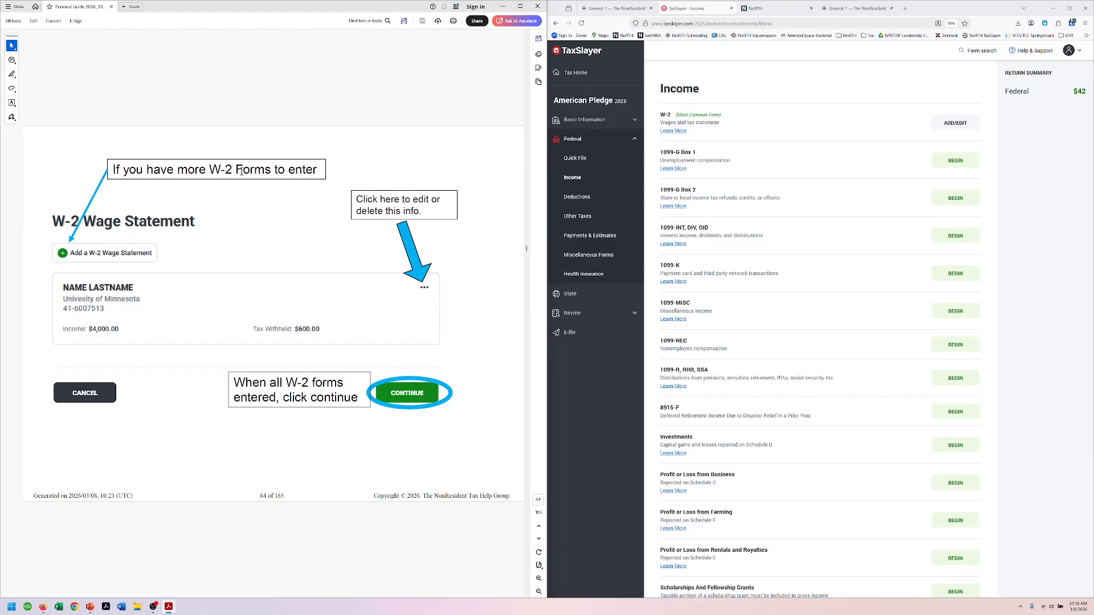
scroll(381, 100, "down", 1)
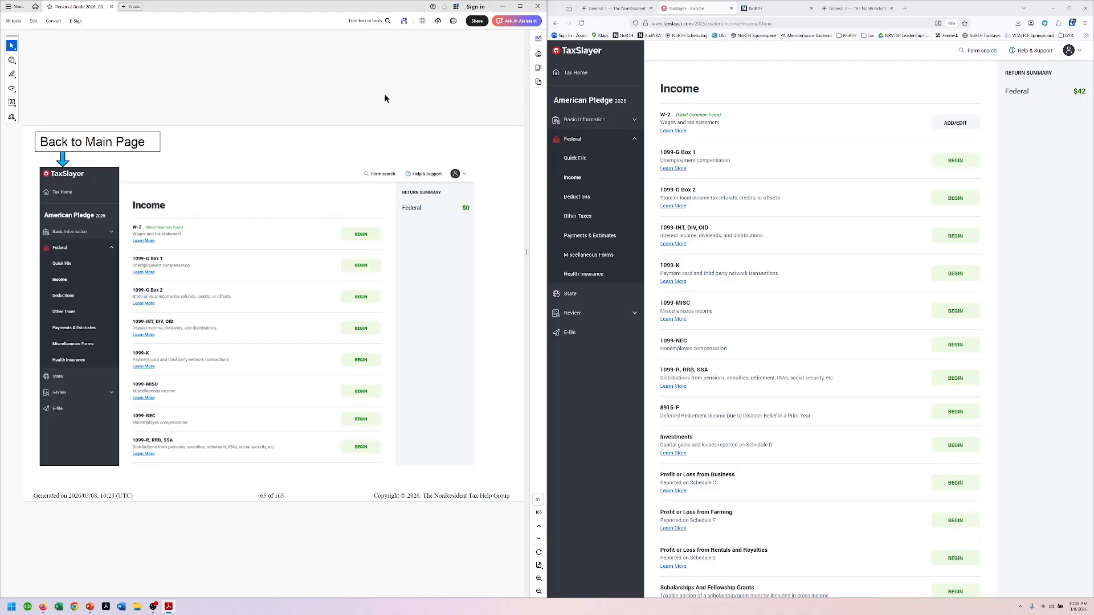
scroll(385, 99, "down", 1)
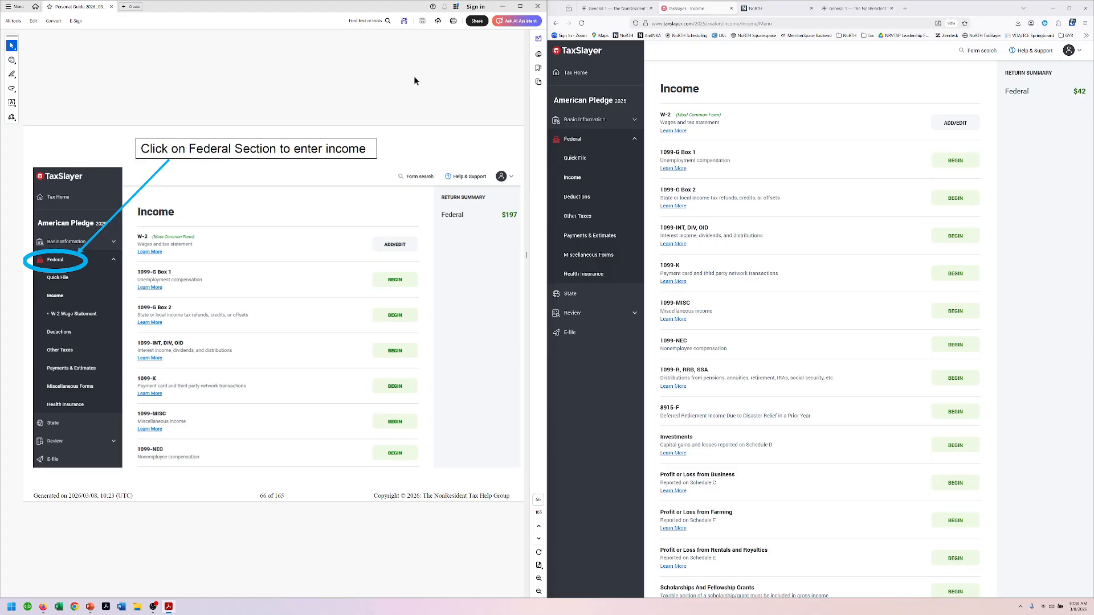
scroll(377, 109, "down", 1)
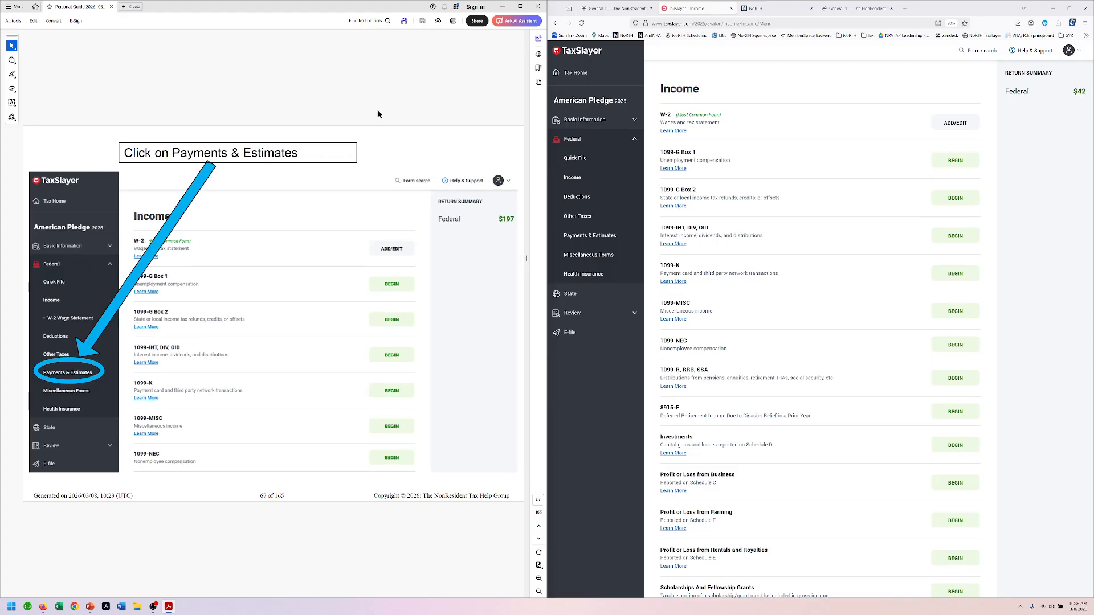
left_click(589, 235)
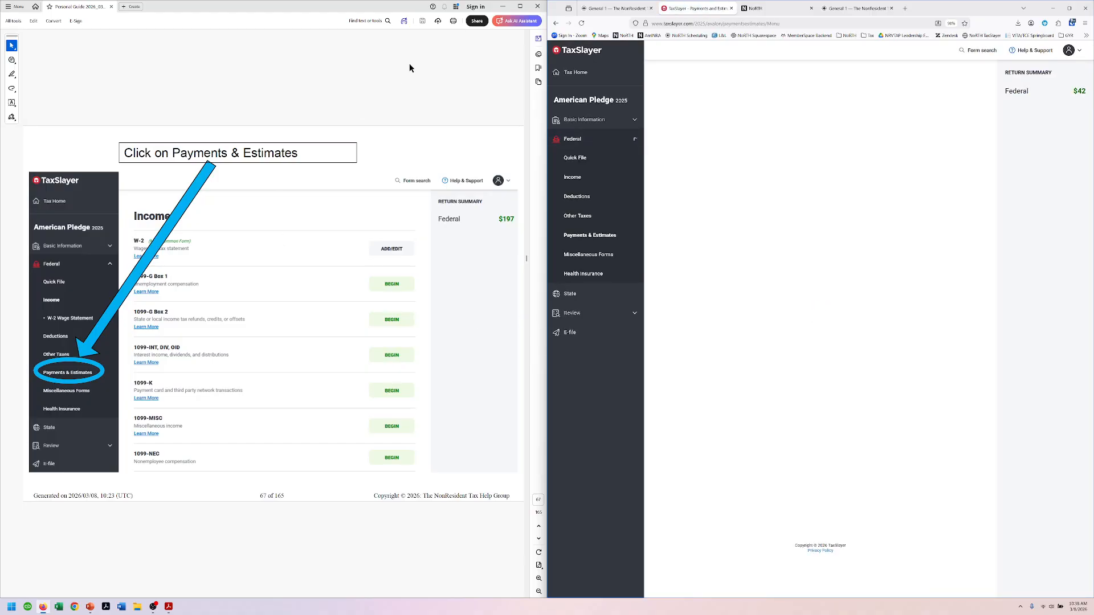
scroll(409, 66, "down", 1)
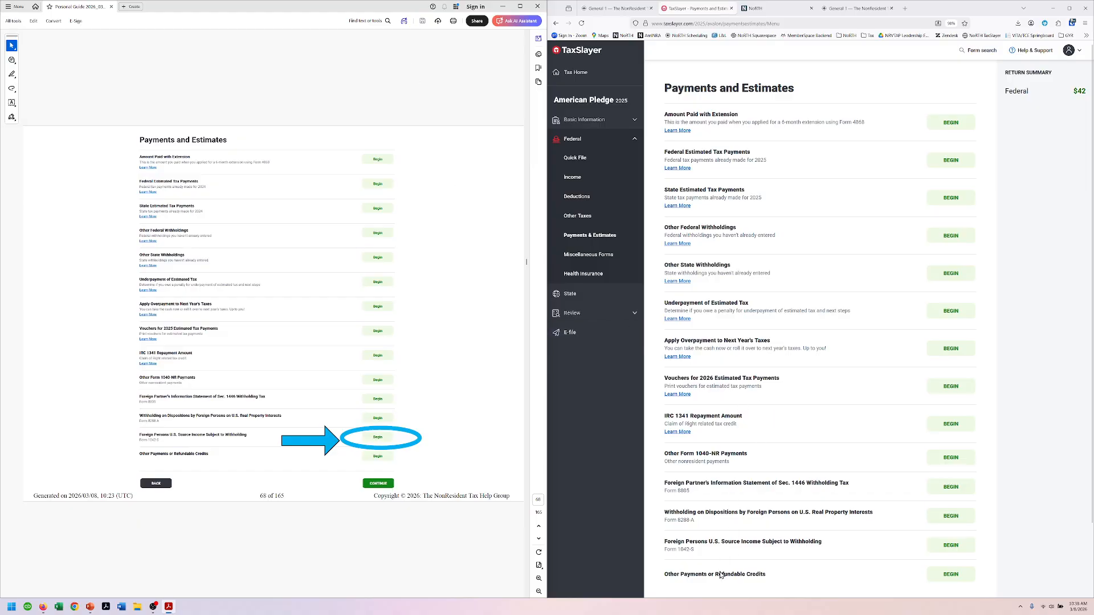
Step: Begin a Form 1042-S entry and place the sample 1042-S slide beside it
left_click(946, 547)
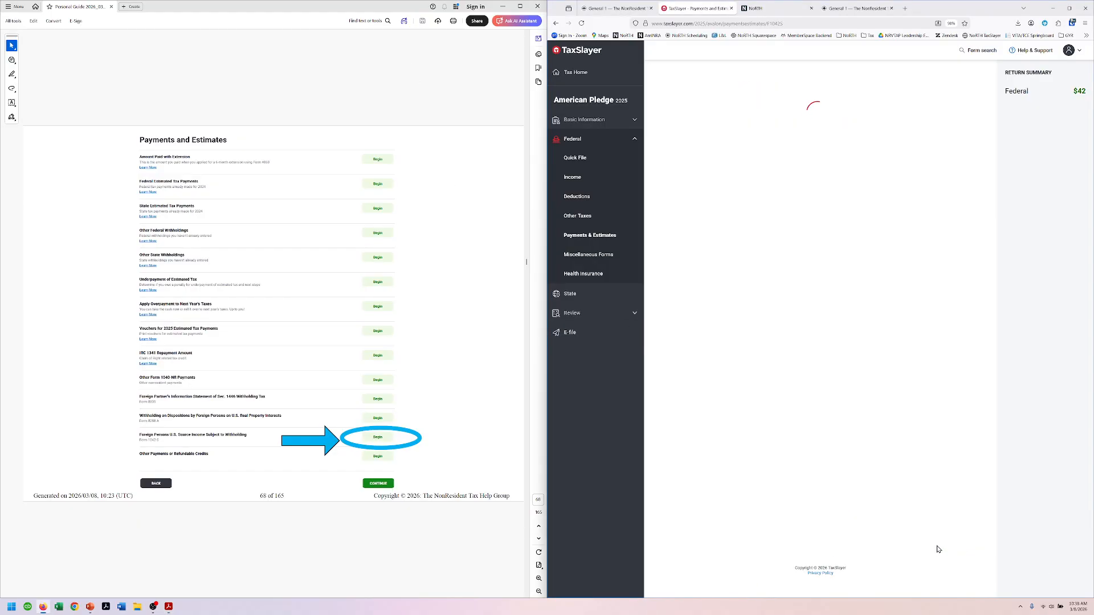
scroll(330, 101, "down", 1)
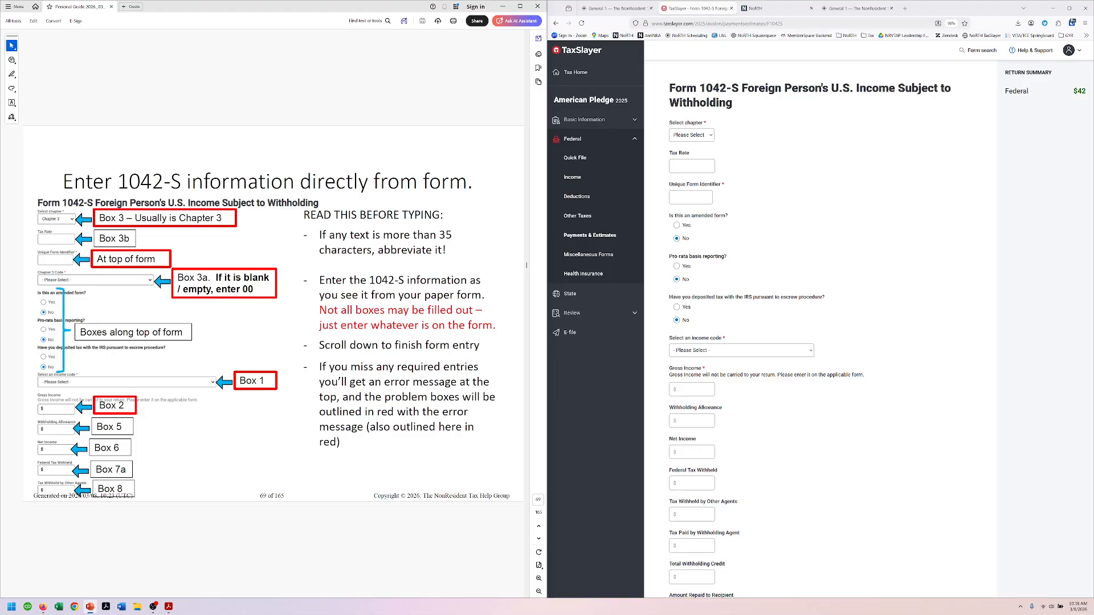
left_click_drag(0, 94, 8, 146)
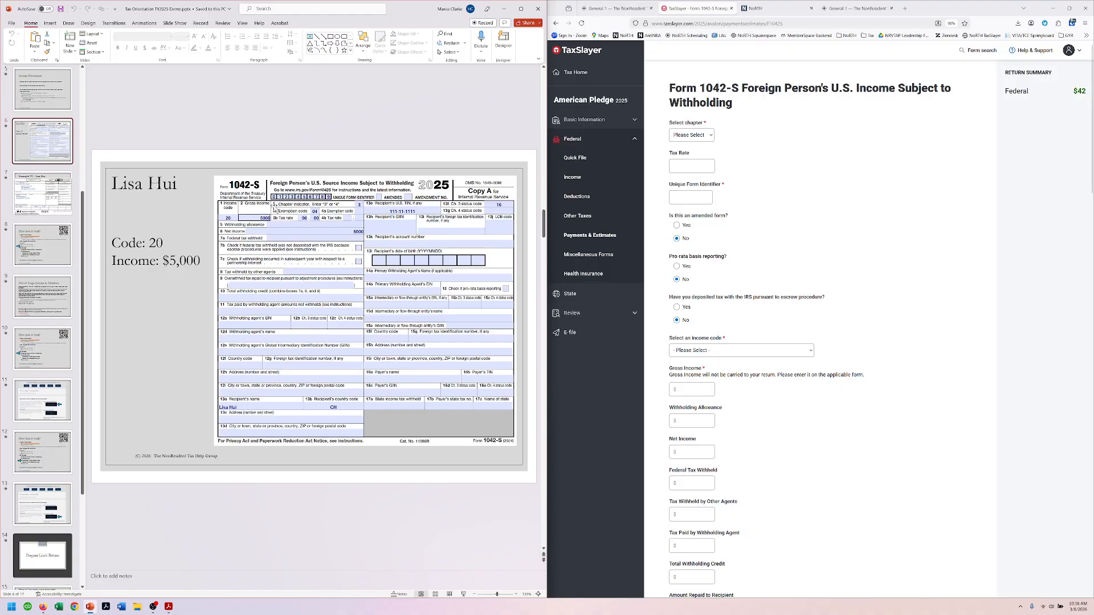
left_click(707, 135)
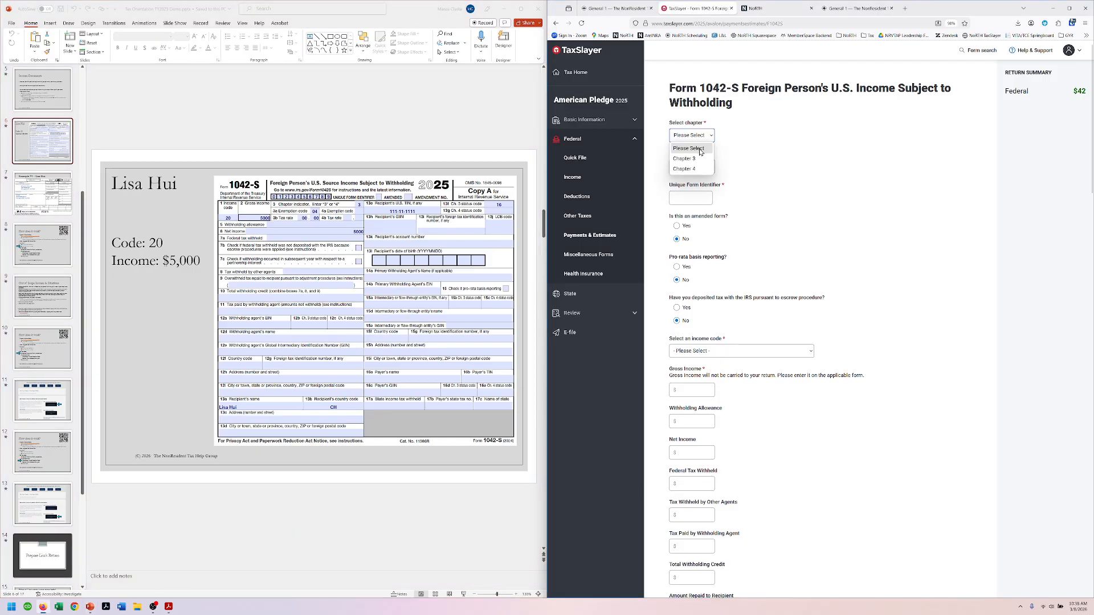
left_click(688, 159)
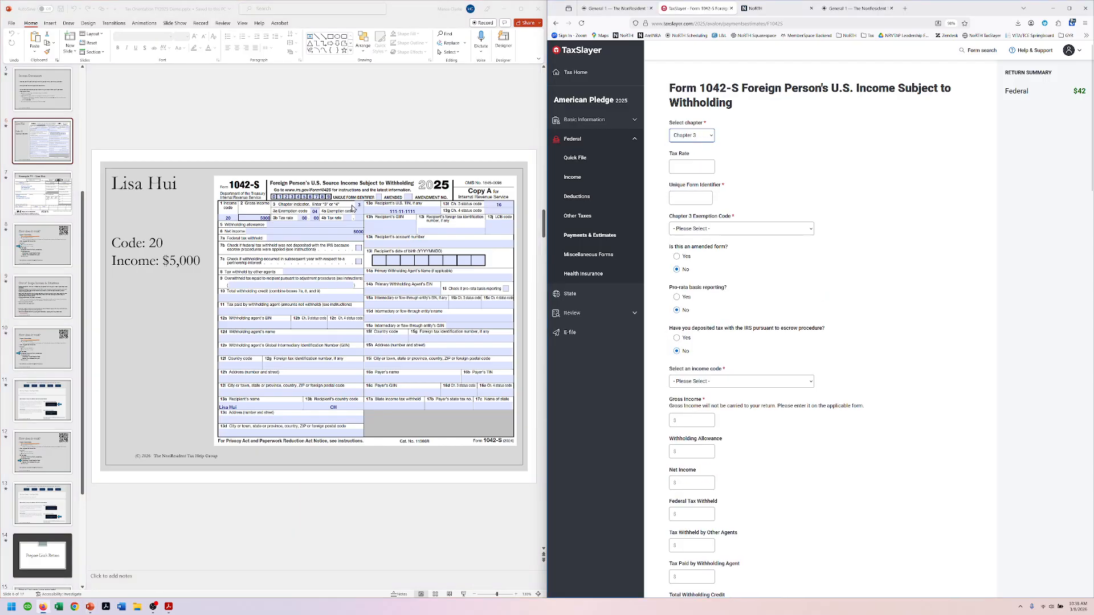
left_click(688, 164)
left_click(690, 166)
type("00")
key("Tab")
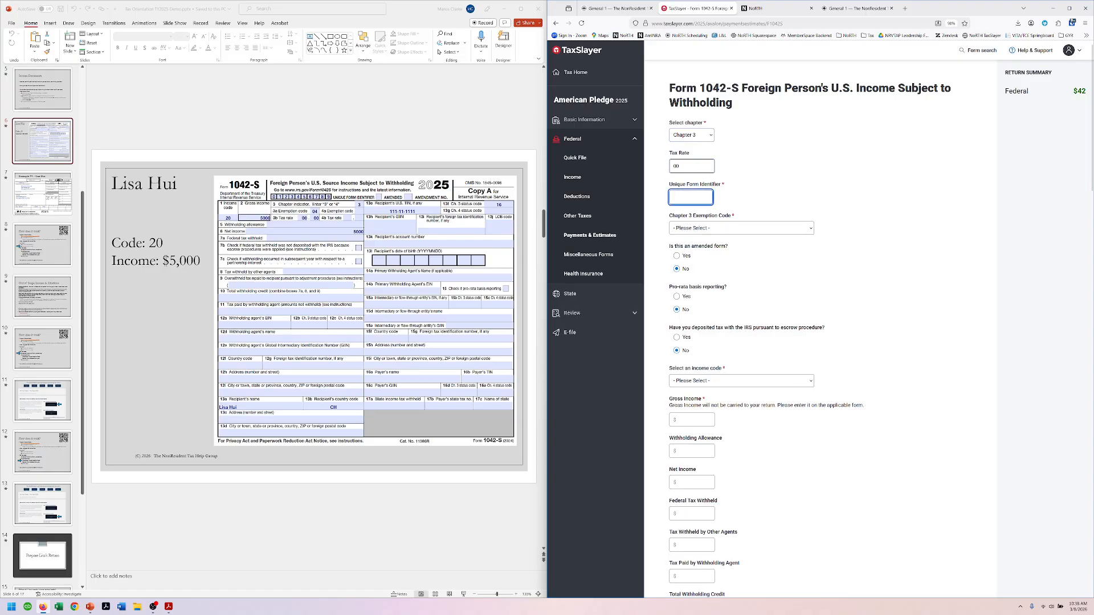
type("0123456789")
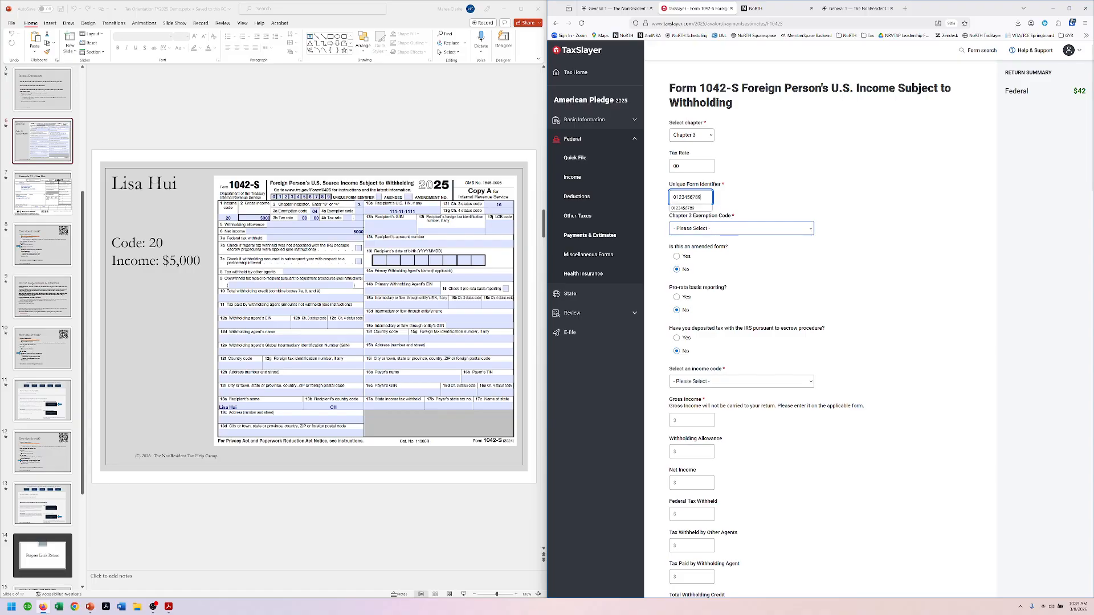
key("Tab")
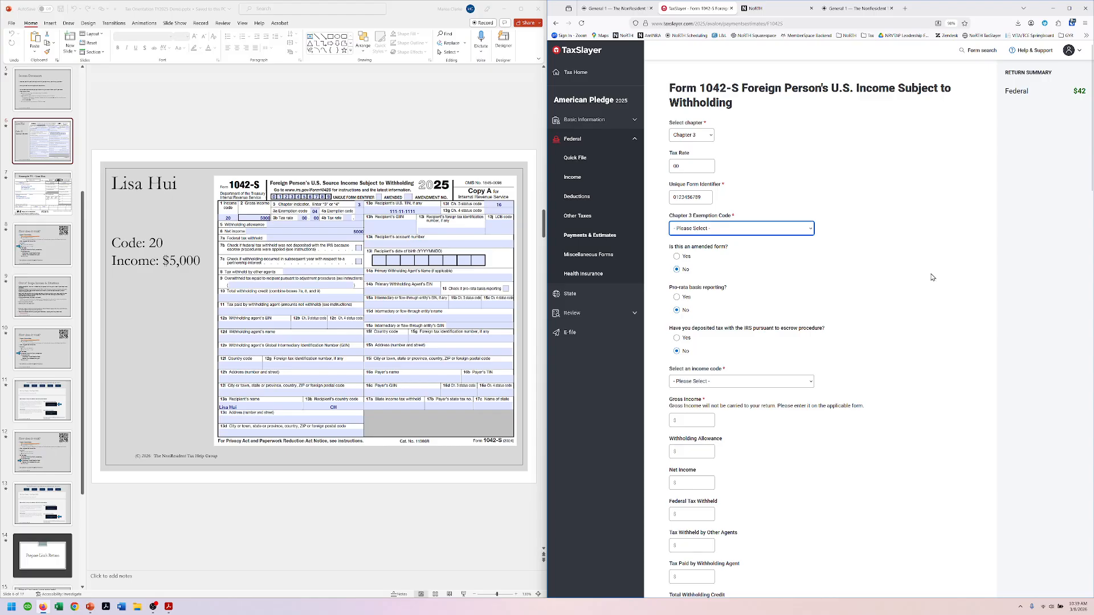
Step: Choose exemption code 04 and income code 20, and enter $5000 gross and net income
left_click(721, 230)
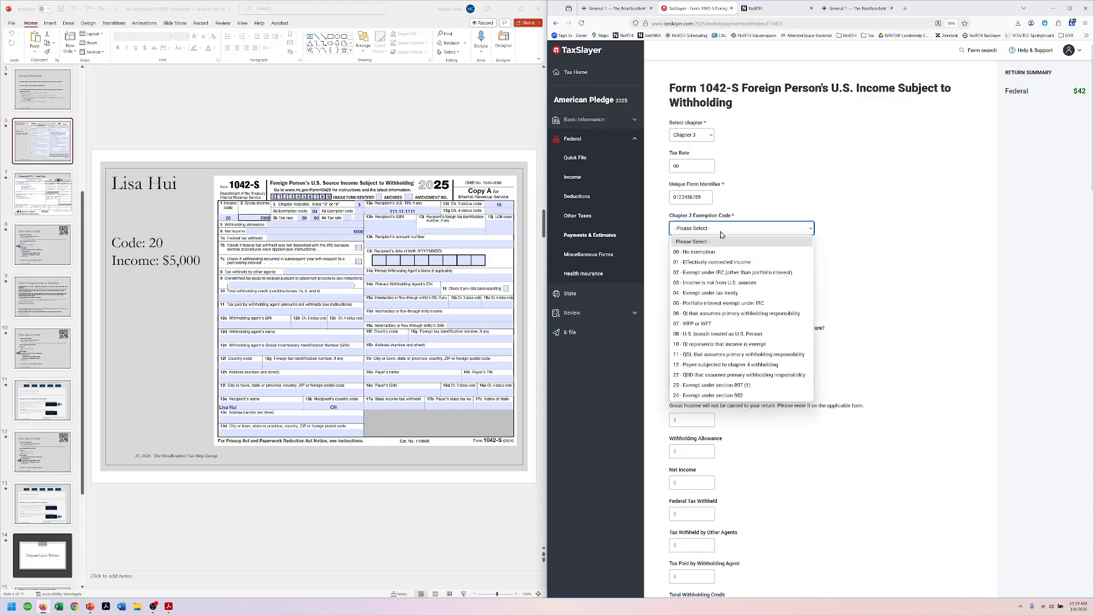
left_click(719, 293)
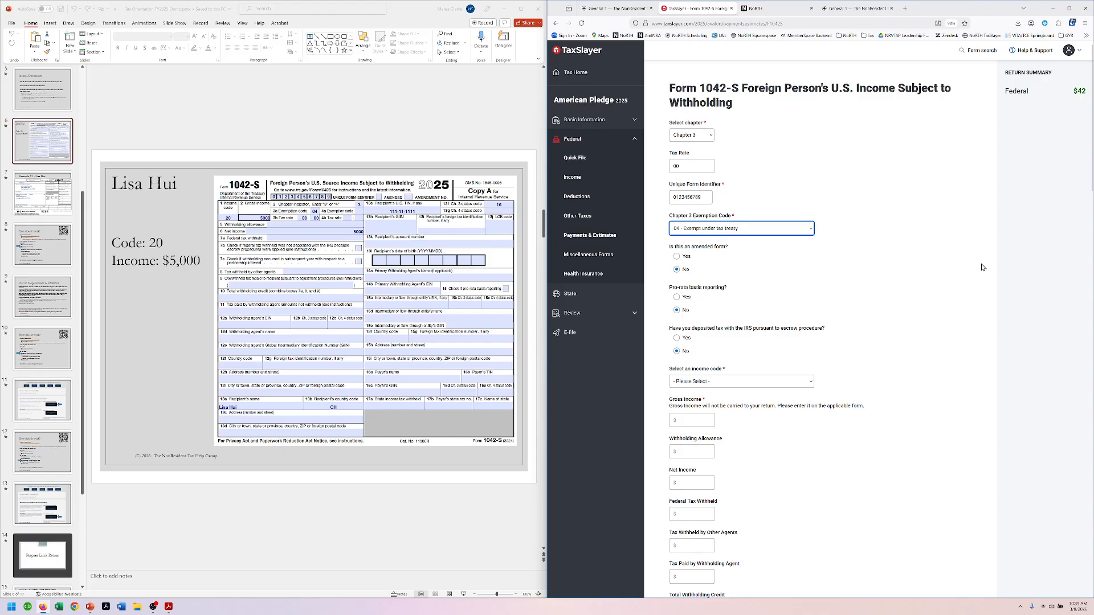
scroll(919, 283, "down", 1)
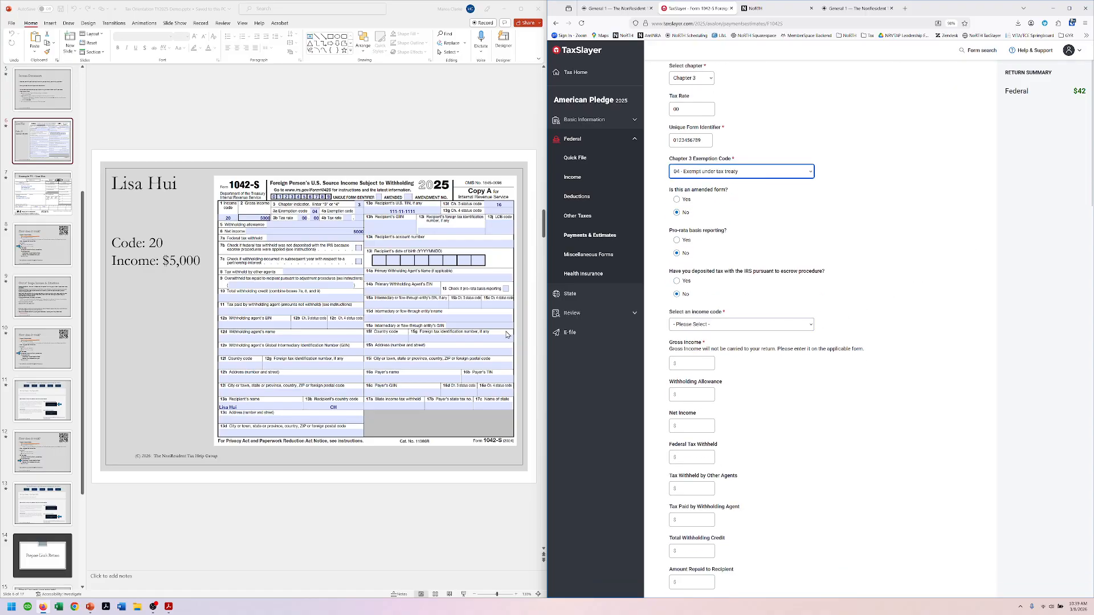
left_click(723, 326)
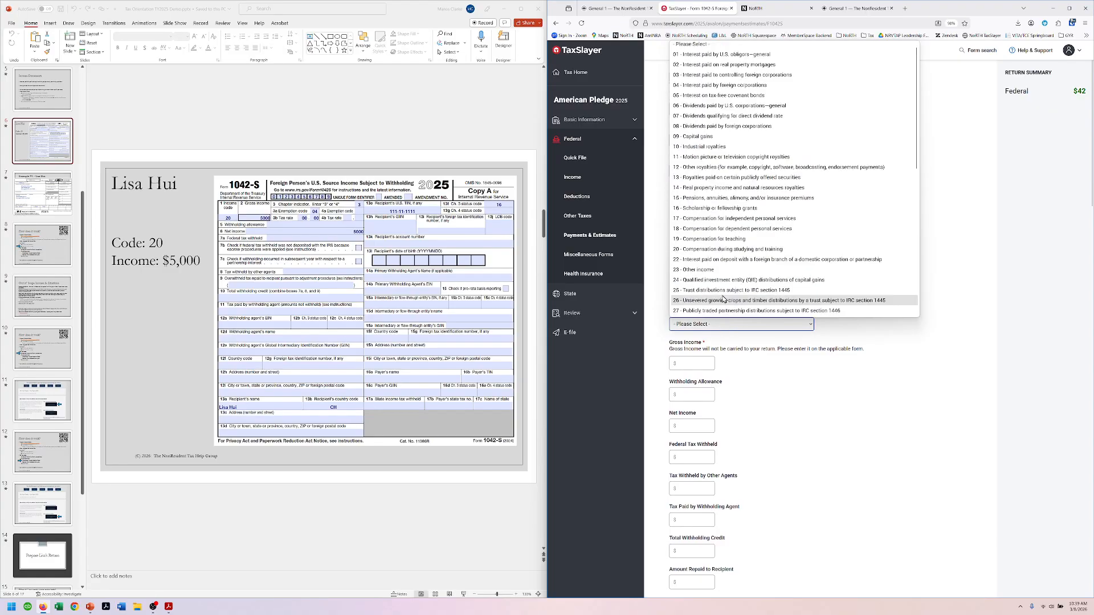
left_click(735, 252)
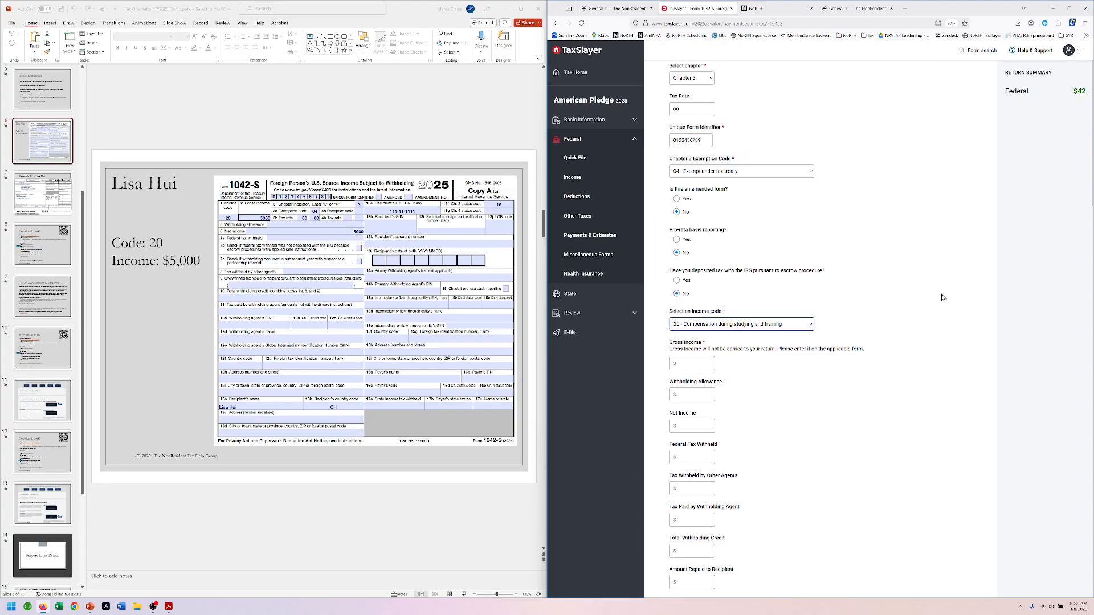
left_click(686, 363)
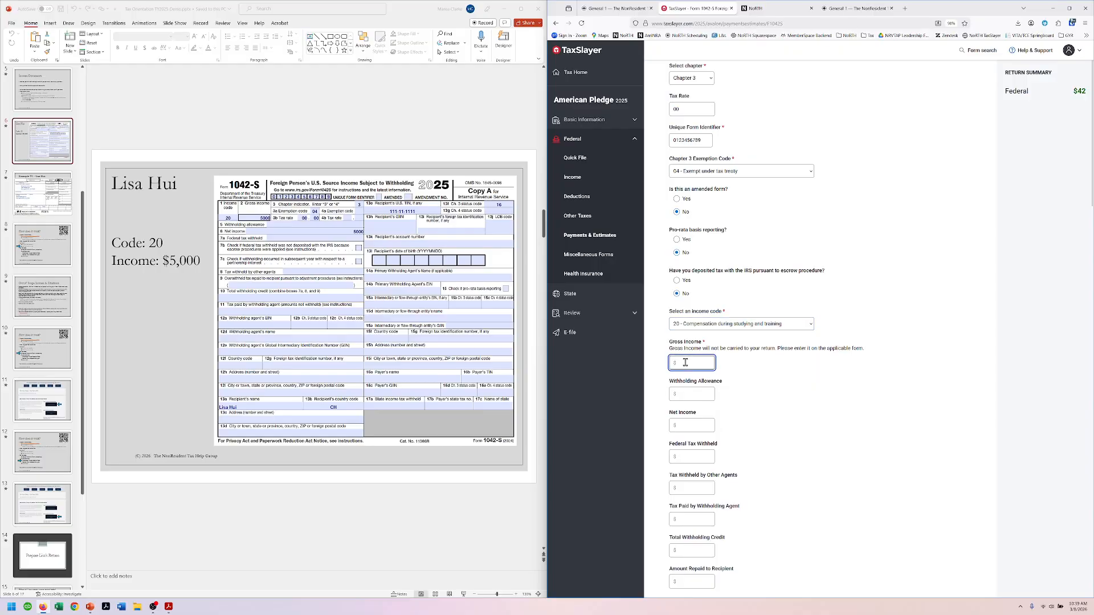
type("5000.00")
key("Tab")
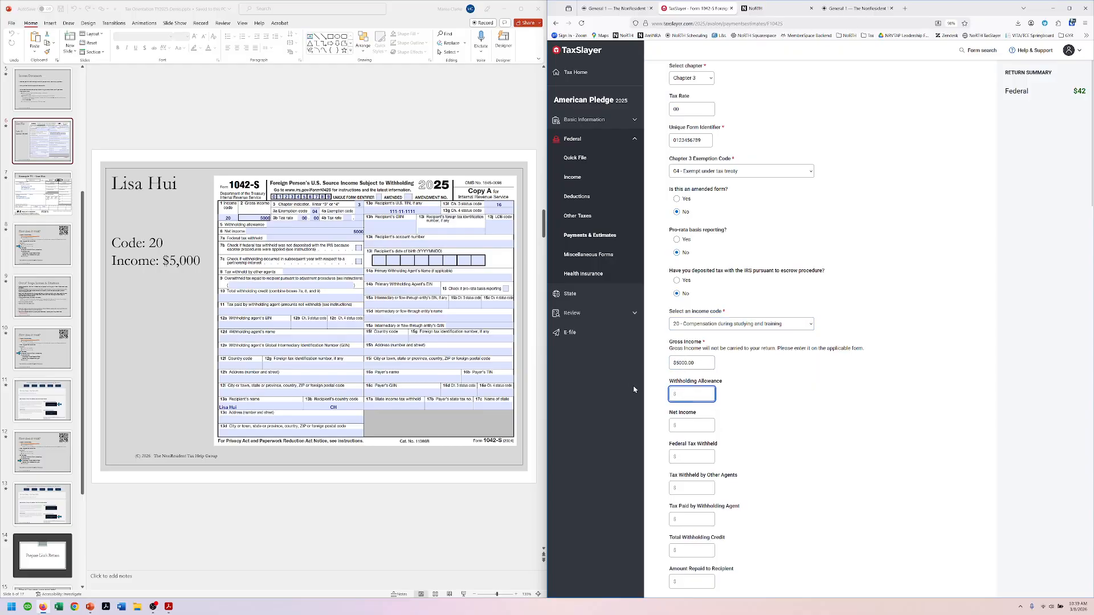
left_click(690, 423)
type("5000.00")
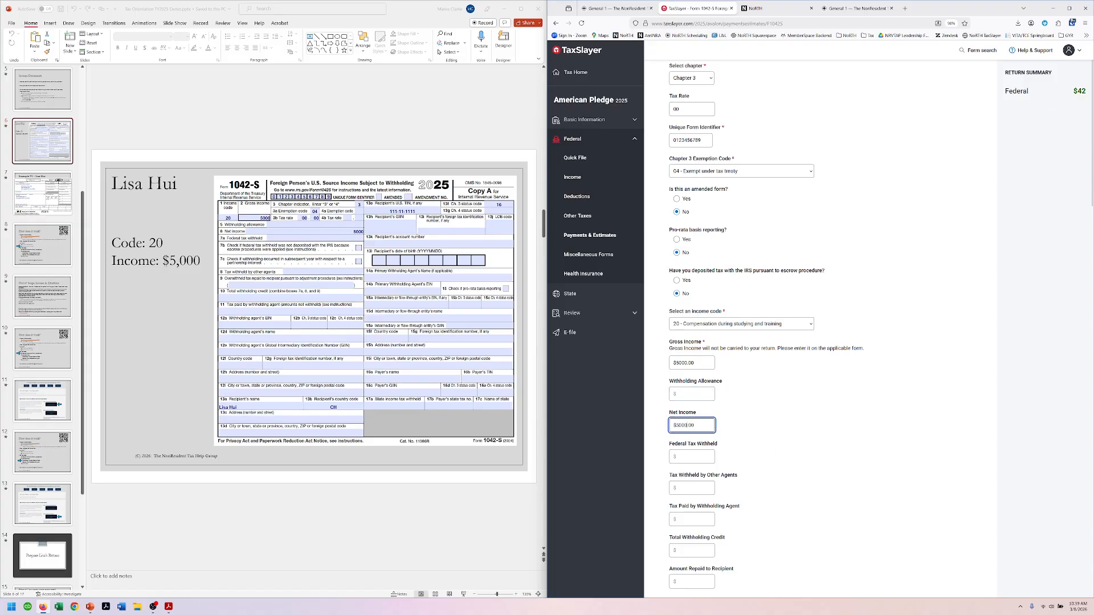
key("Tab")
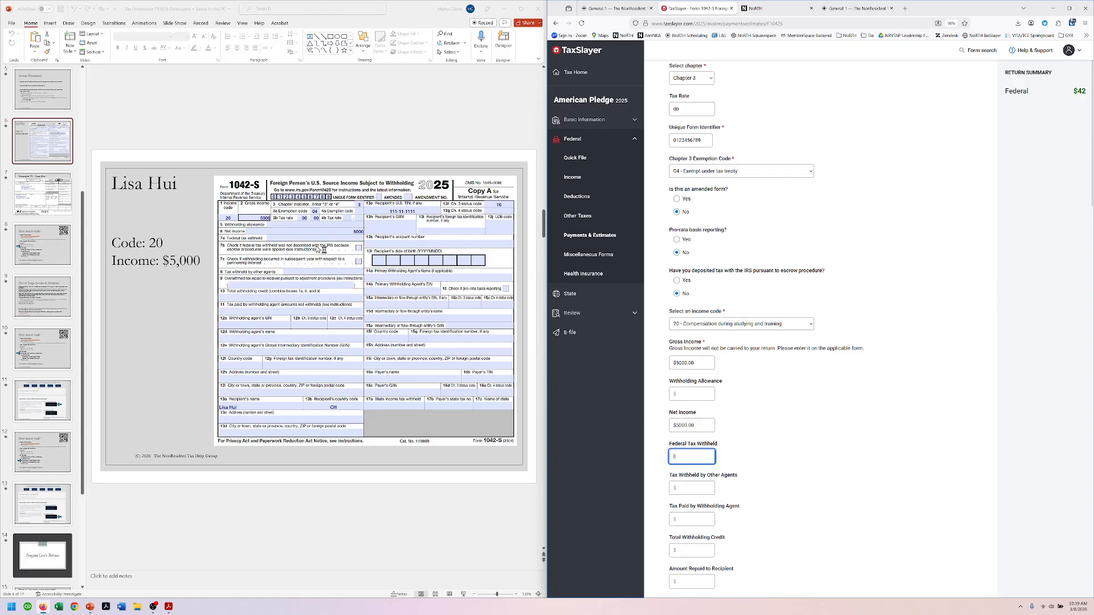
Step: Set the recipient's Chapter 3 status code to 16 - Individual
scroll(838, 388, "down", 4)
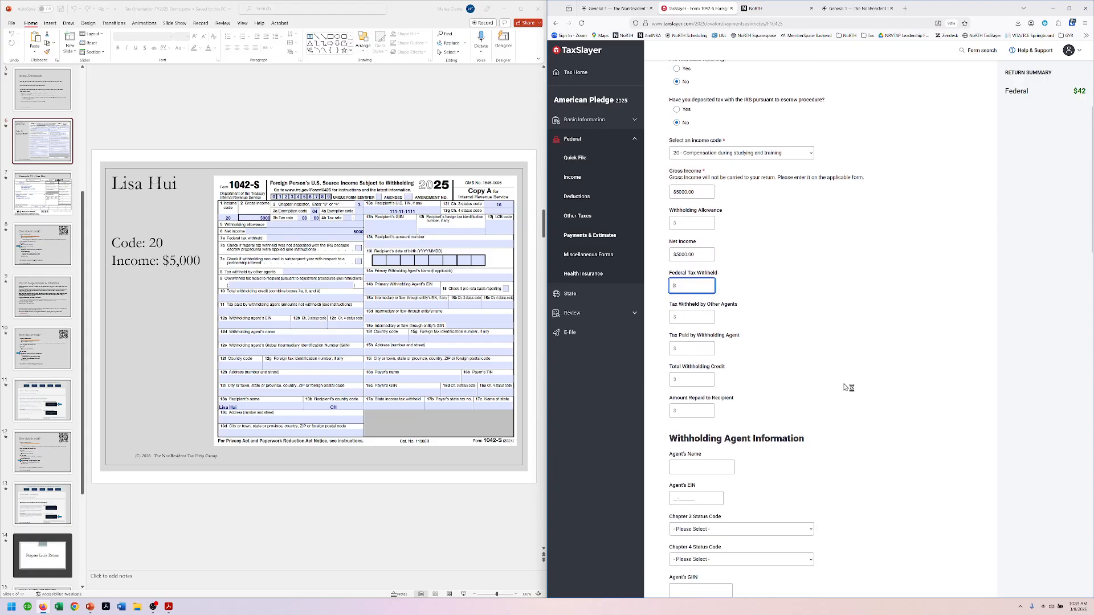
scroll(849, 373, "down", 5)
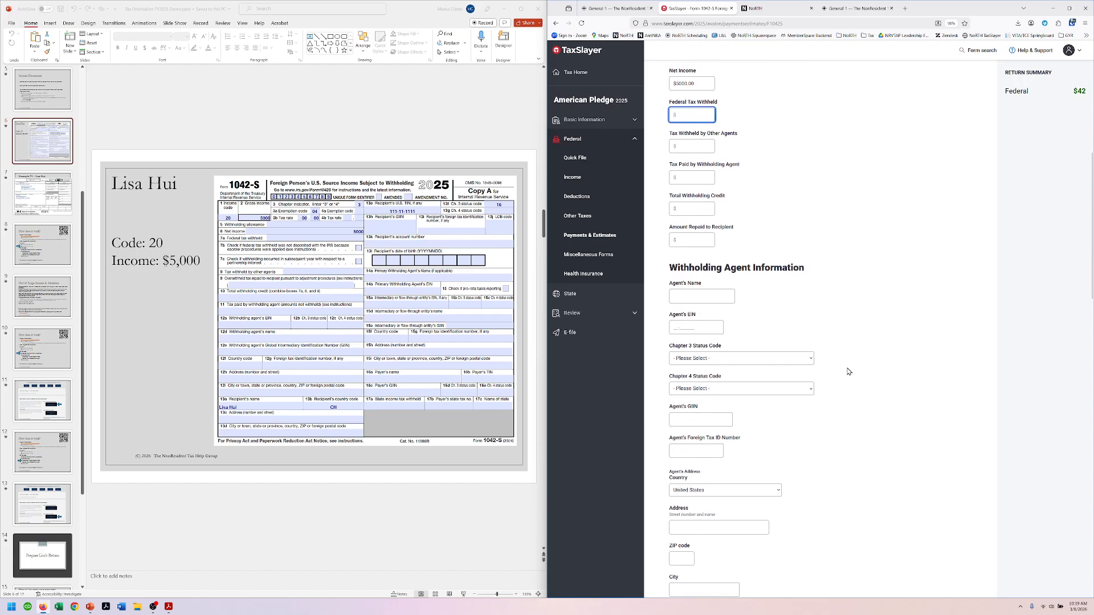
scroll(848, 372, "down", 1)
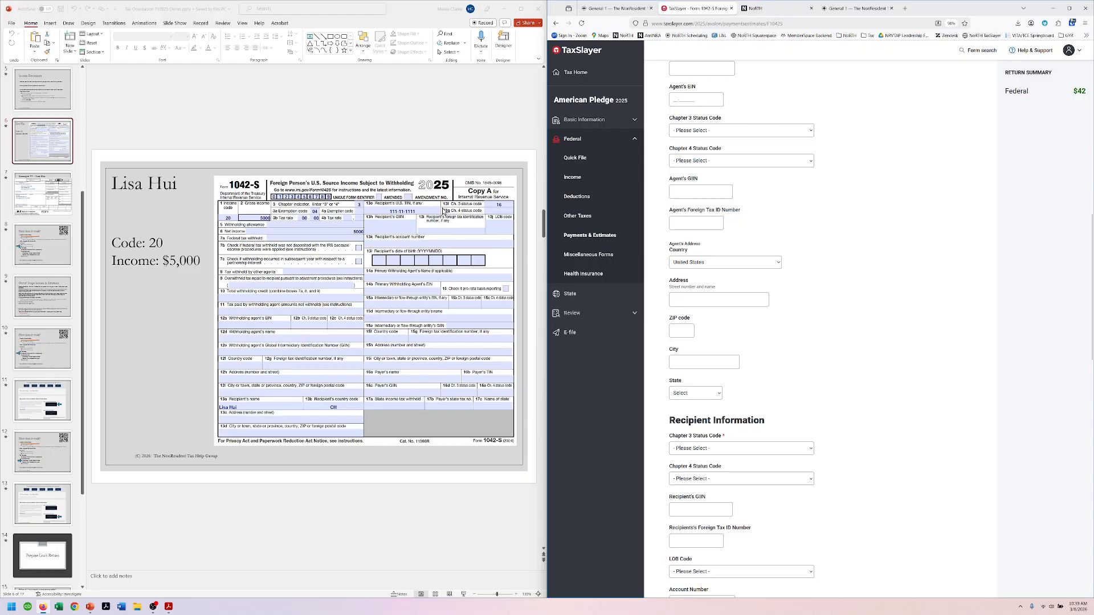
left_click(703, 449)
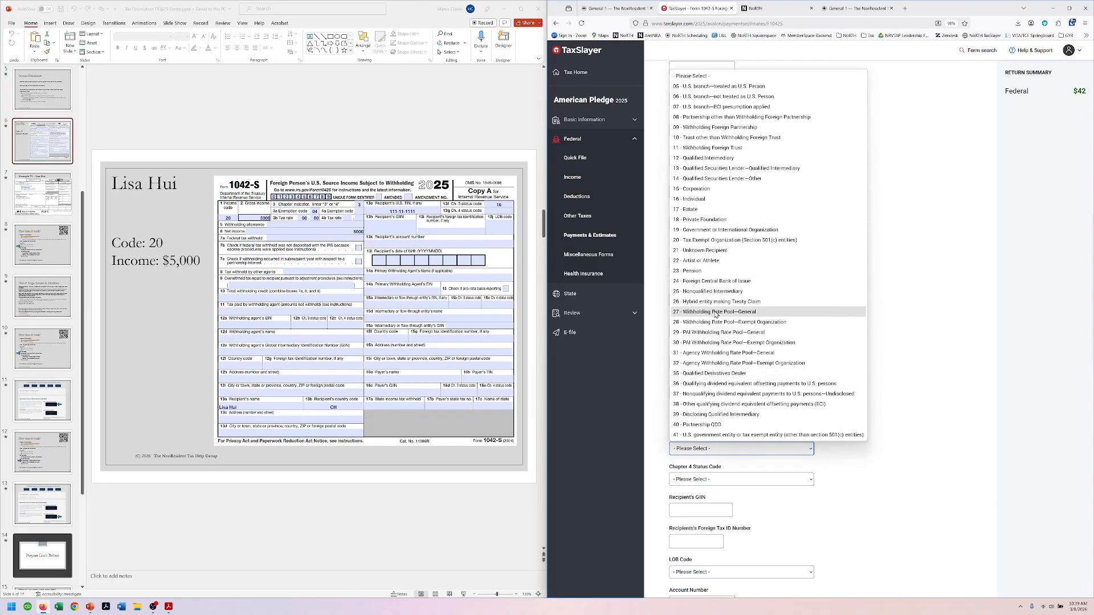
left_click(708, 199)
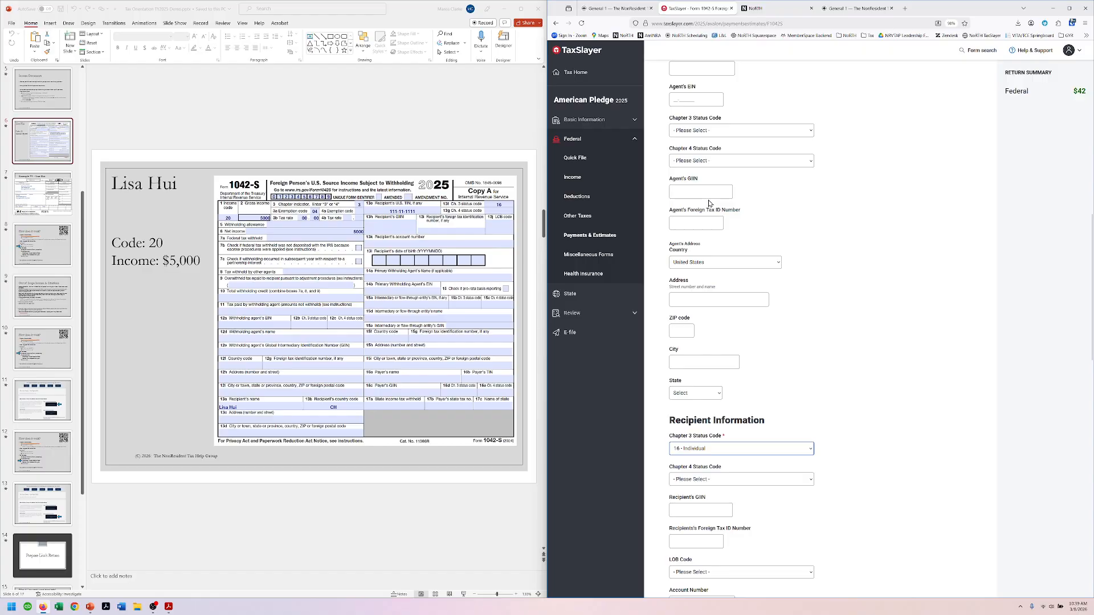
Step: Scroll the 1042-S down to the Payer section while the guide shows page 71
scroll(901, 456, "down", 5)
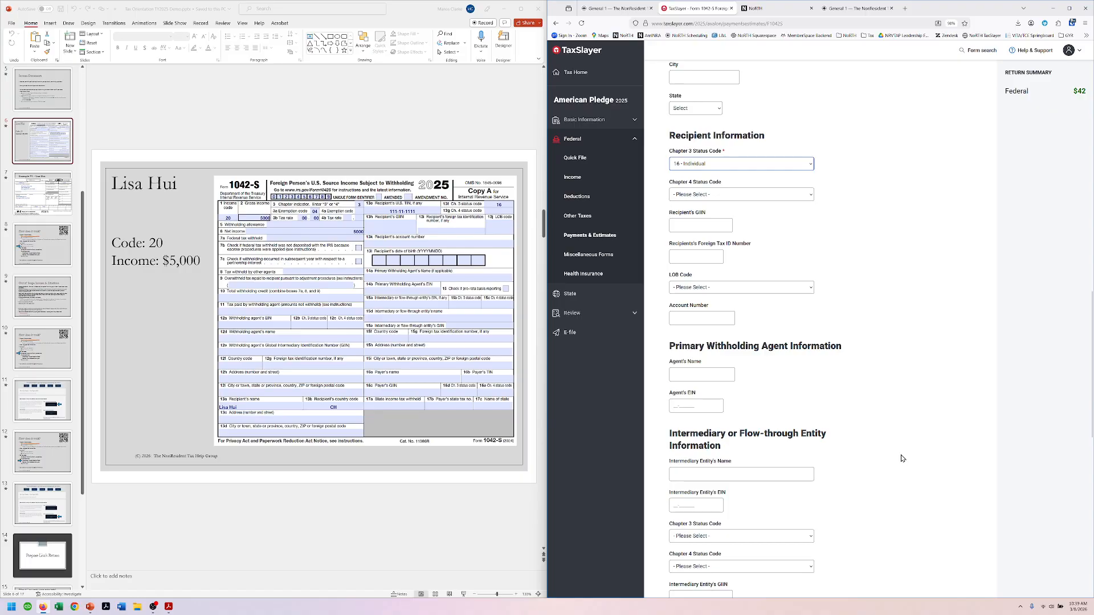
scroll(901, 456, "down", 3)
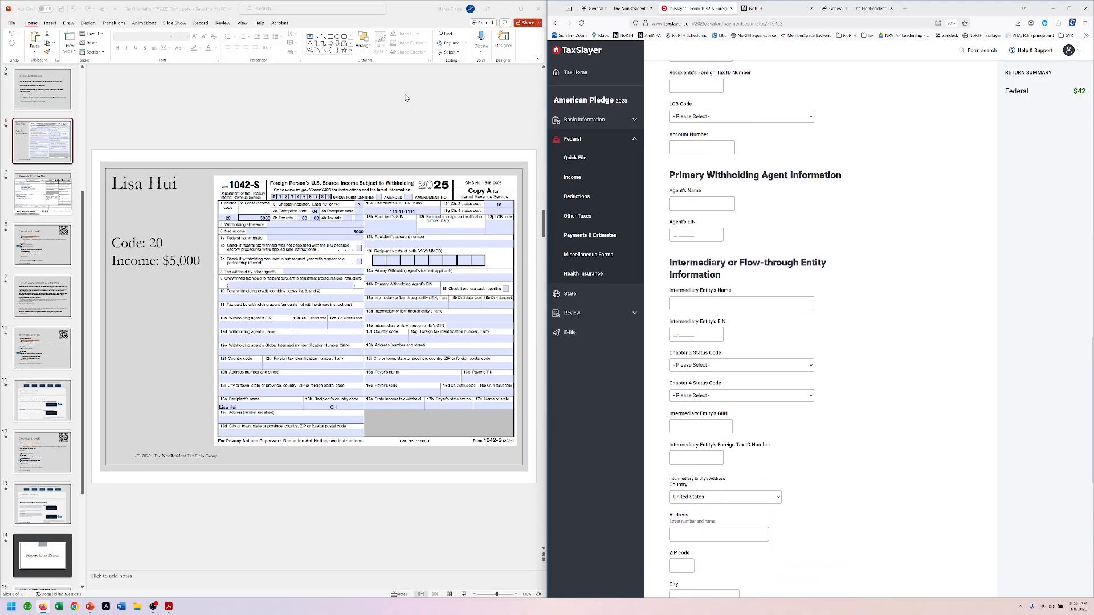
left_click_drag(392, 5, 0, 57)
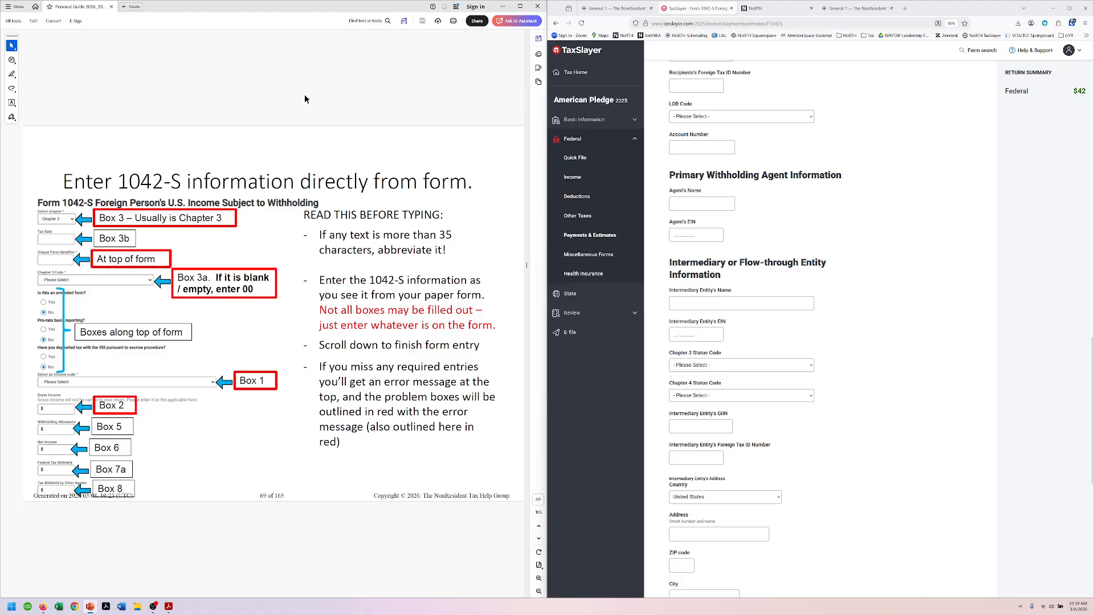
scroll(303, 91, "down", 1)
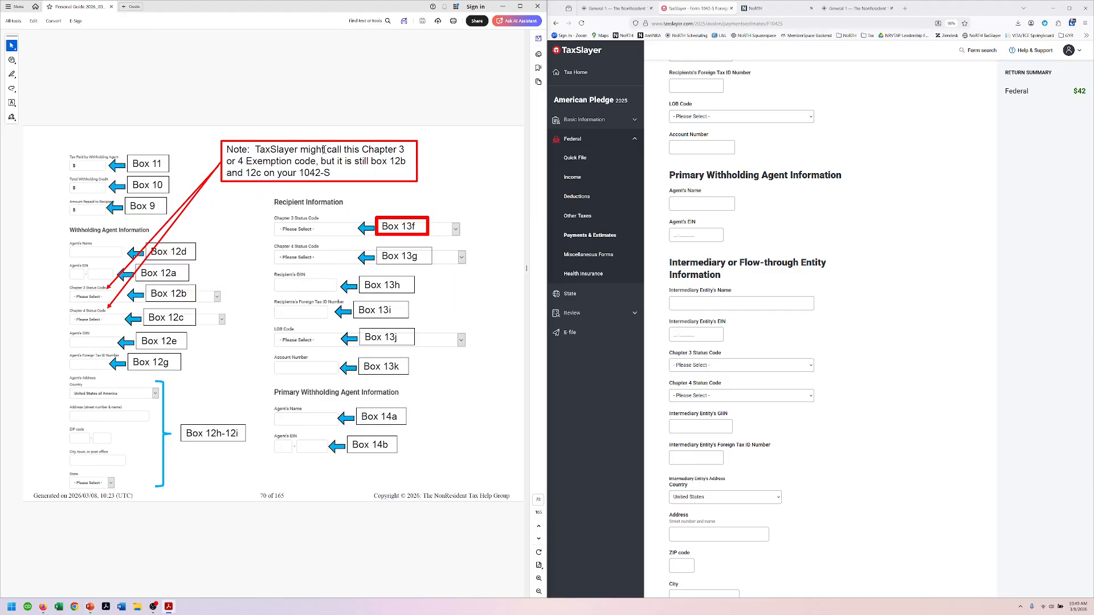
scroll(324, 150, "down", 1)
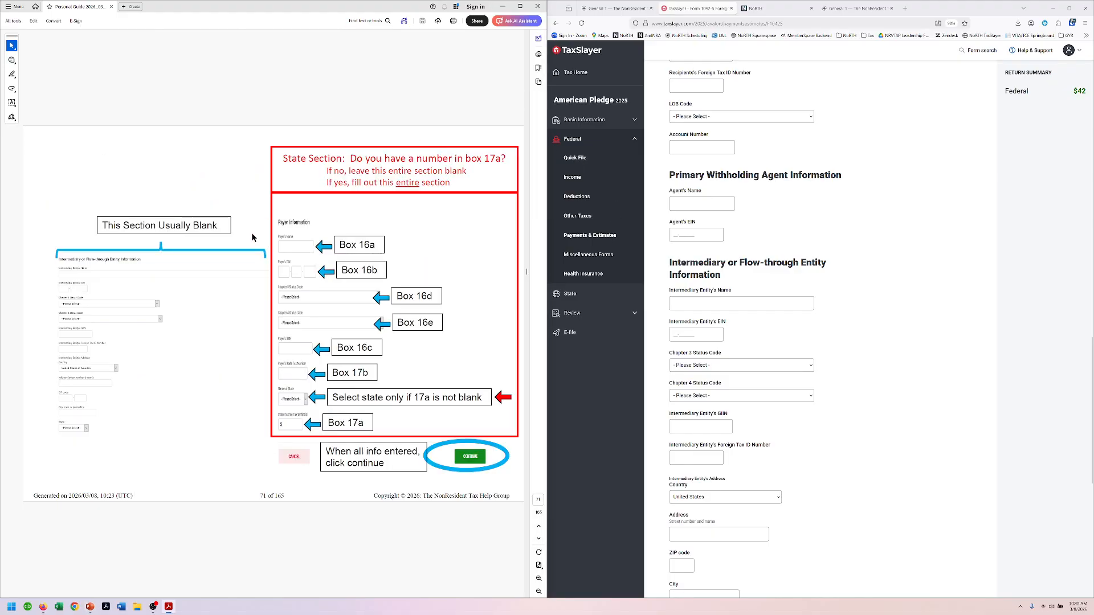
scroll(855, 479, "down", 1)
scroll(861, 469, "down", 6)
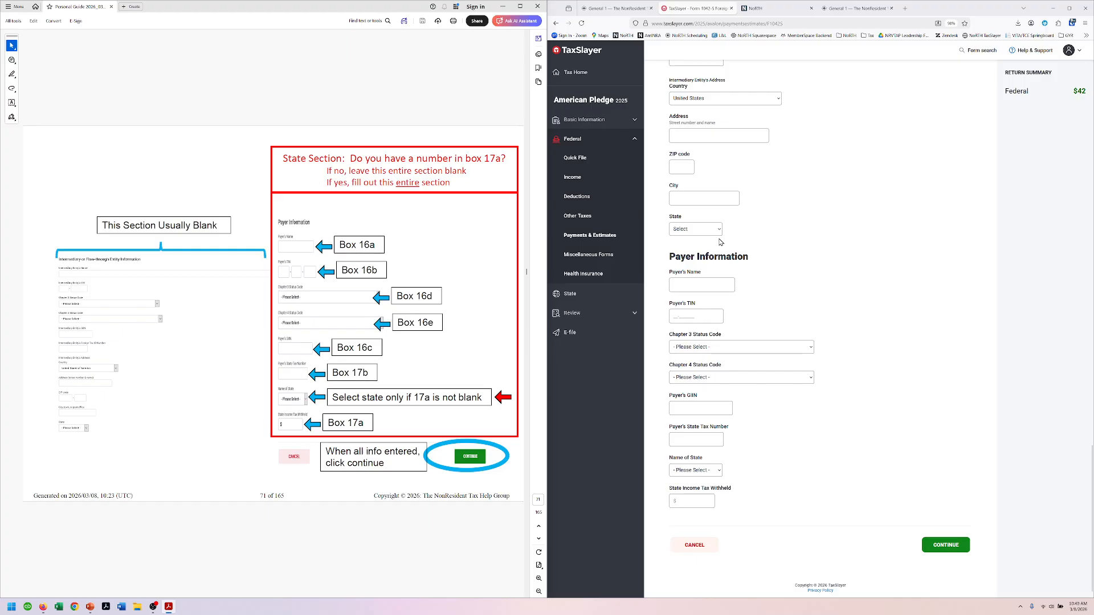
Step: Save the 1042-S, continue past its summary, and advance the guide two pages
left_click(946, 544)
scroll(356, 100, "down", 1)
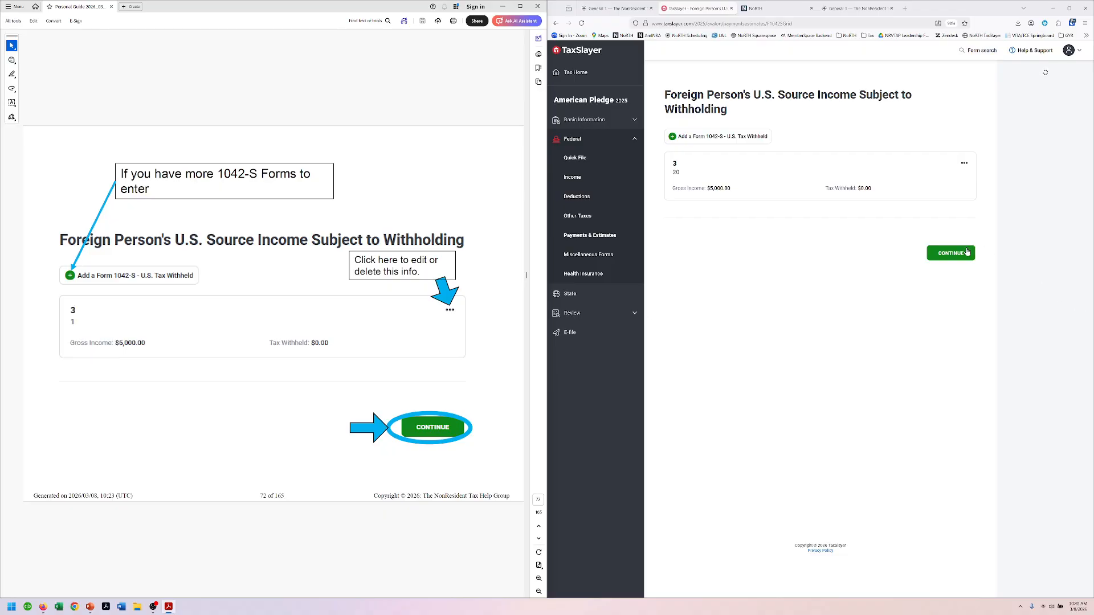
left_click(950, 253)
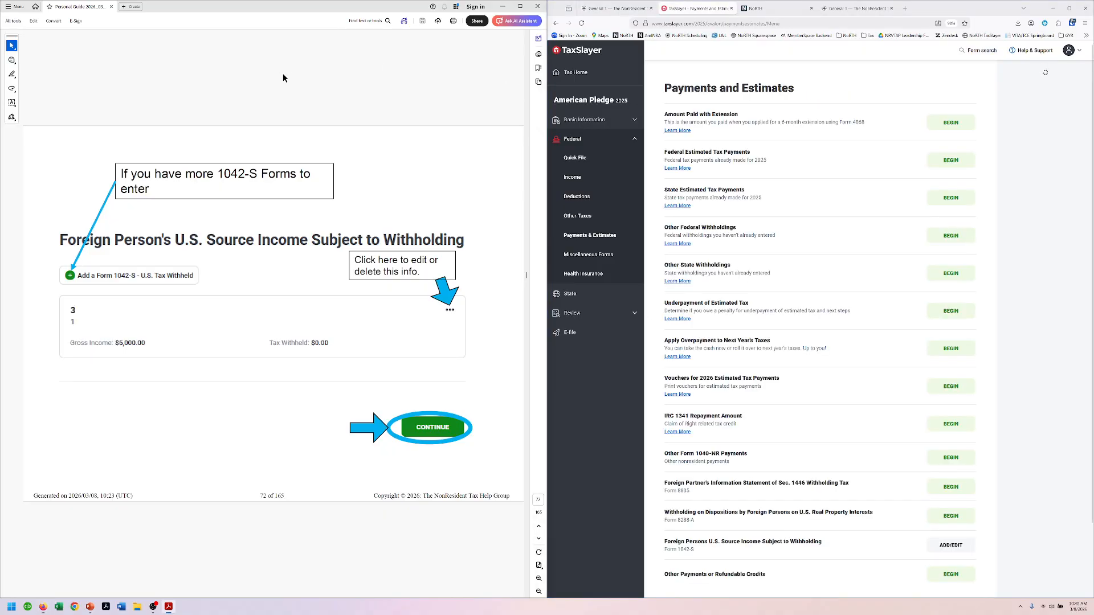
scroll(284, 78, "down", 1)
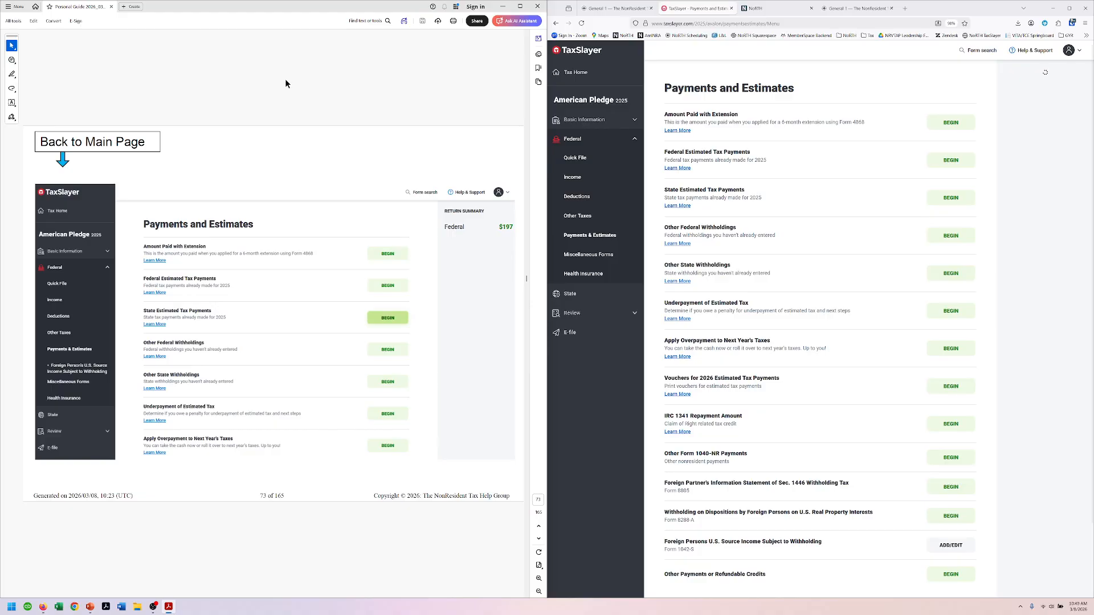
scroll(286, 84, "down", 1)
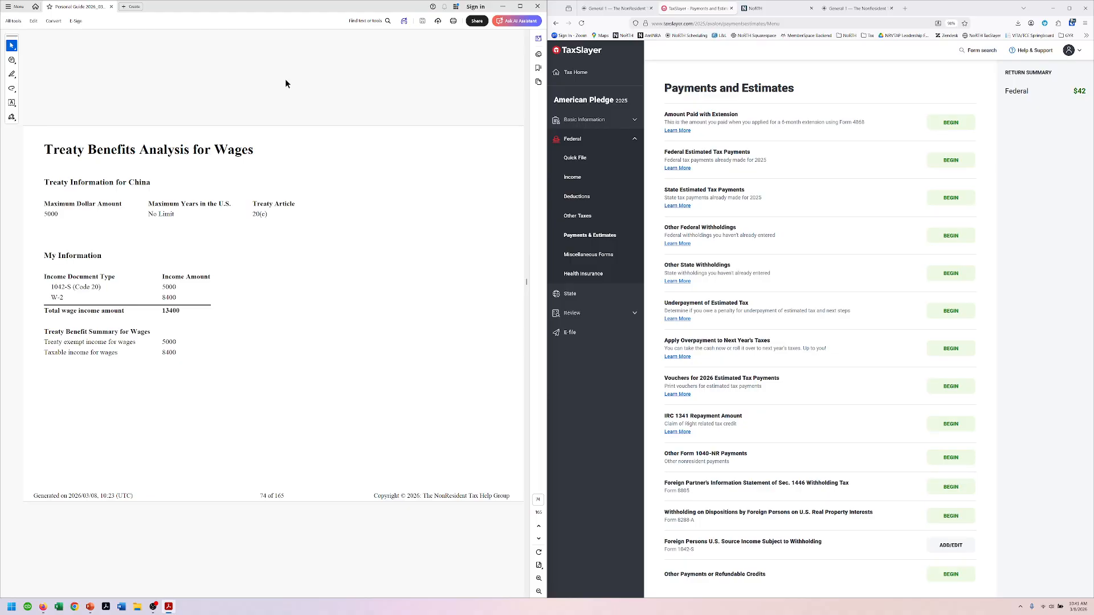
key("Right")
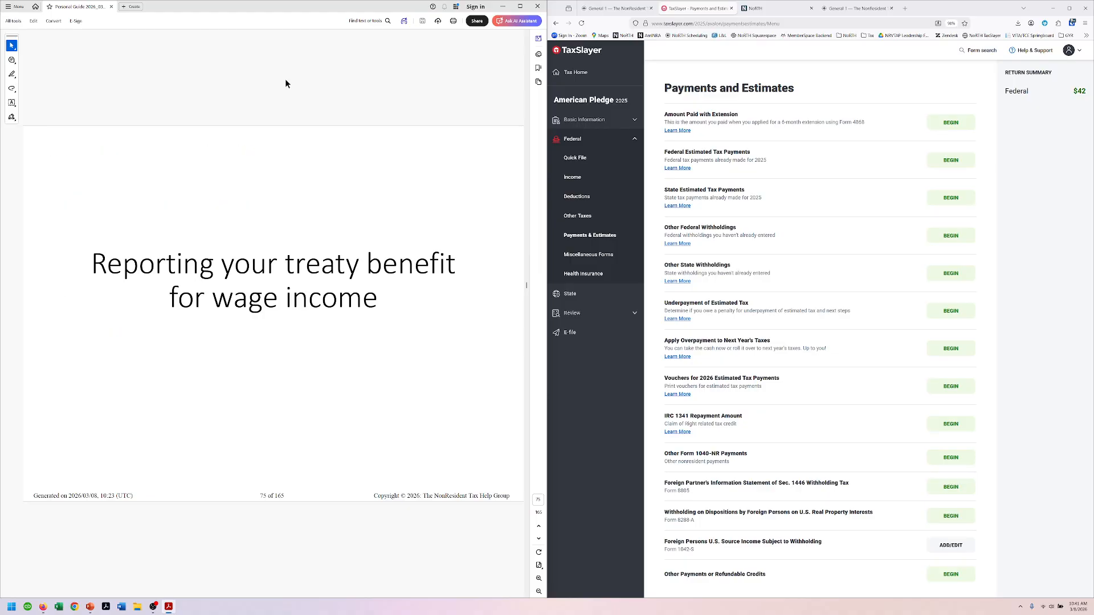
key("Right")
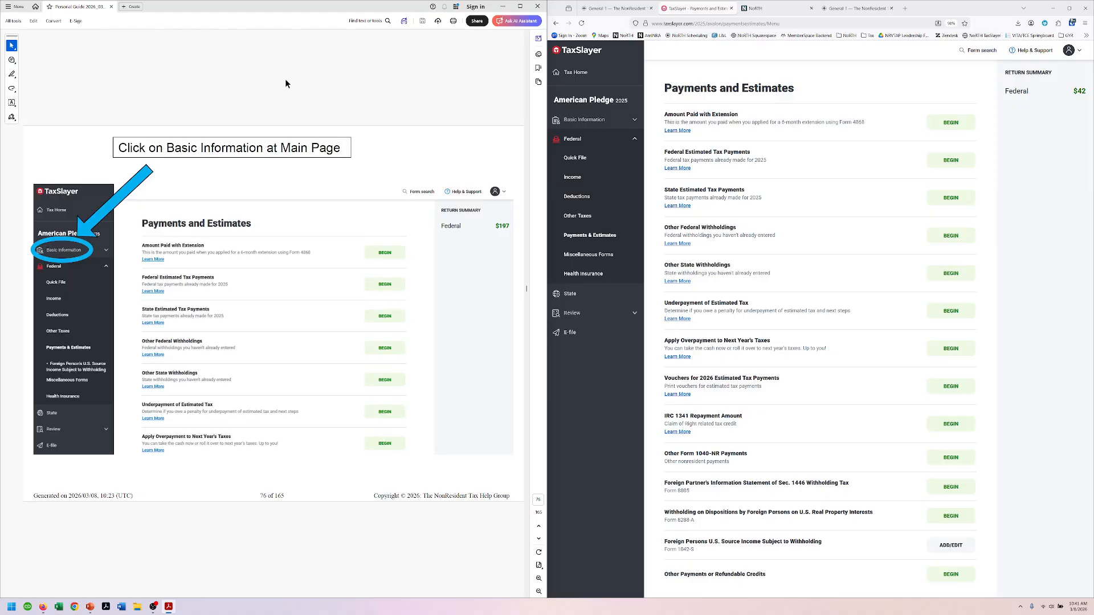
Step: Open 1040NR Schedule OI under Basic Information and begin an Income Exempt from Tax entry
left_click(584, 119)
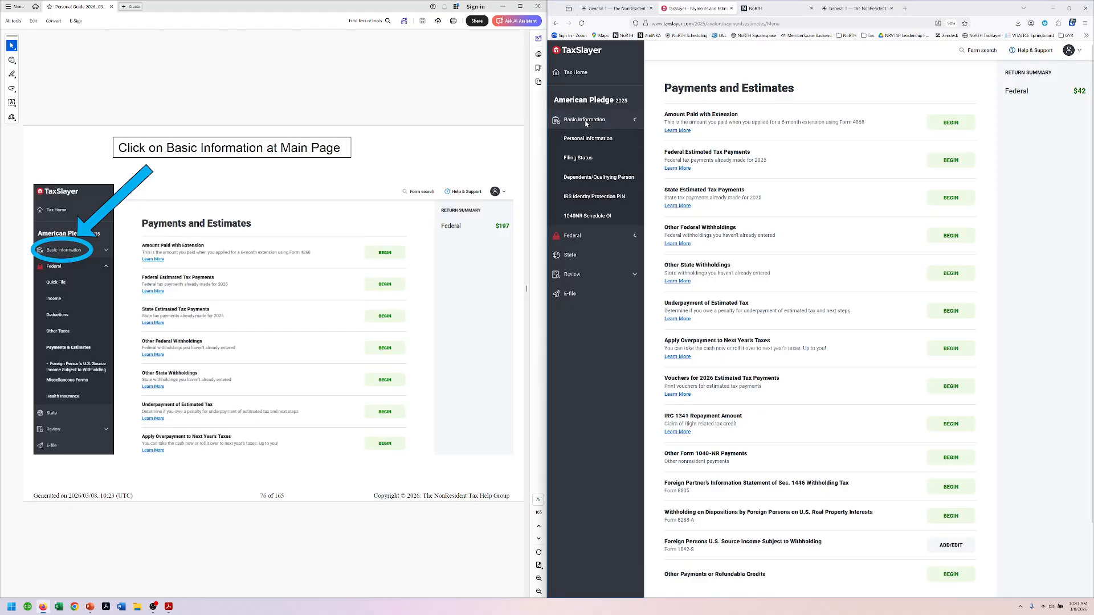
left_click(444, 107)
key("Right")
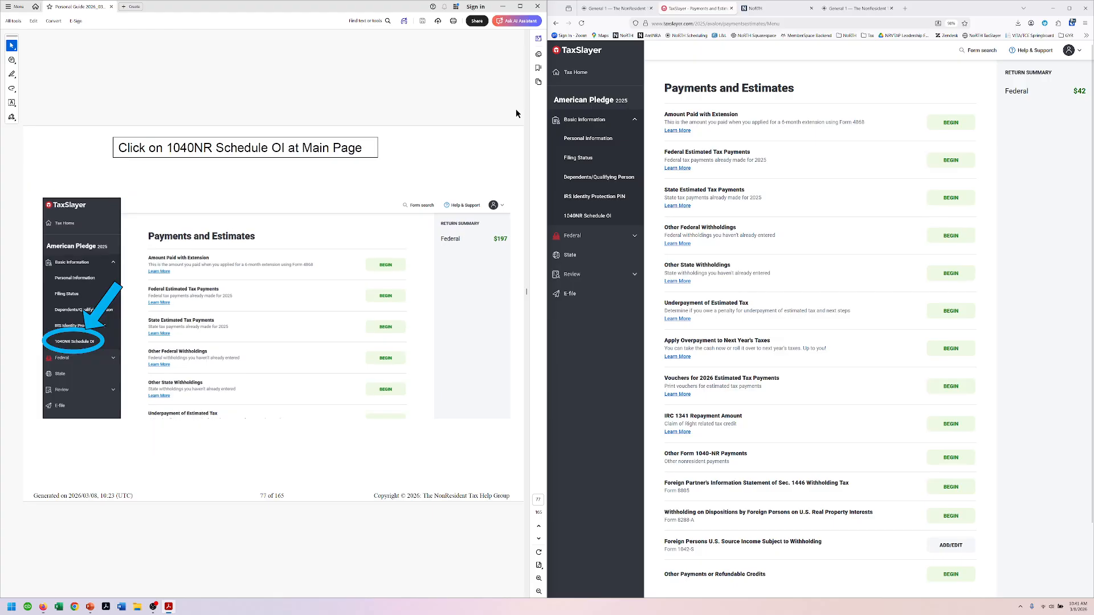
left_click(587, 216)
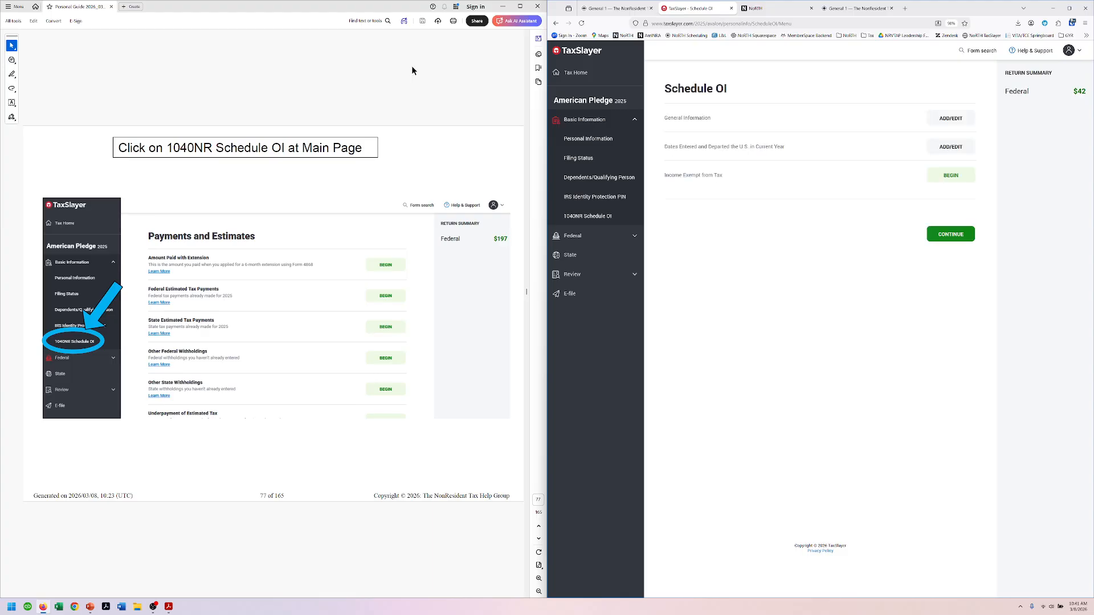
left_click(425, 93)
key("Right")
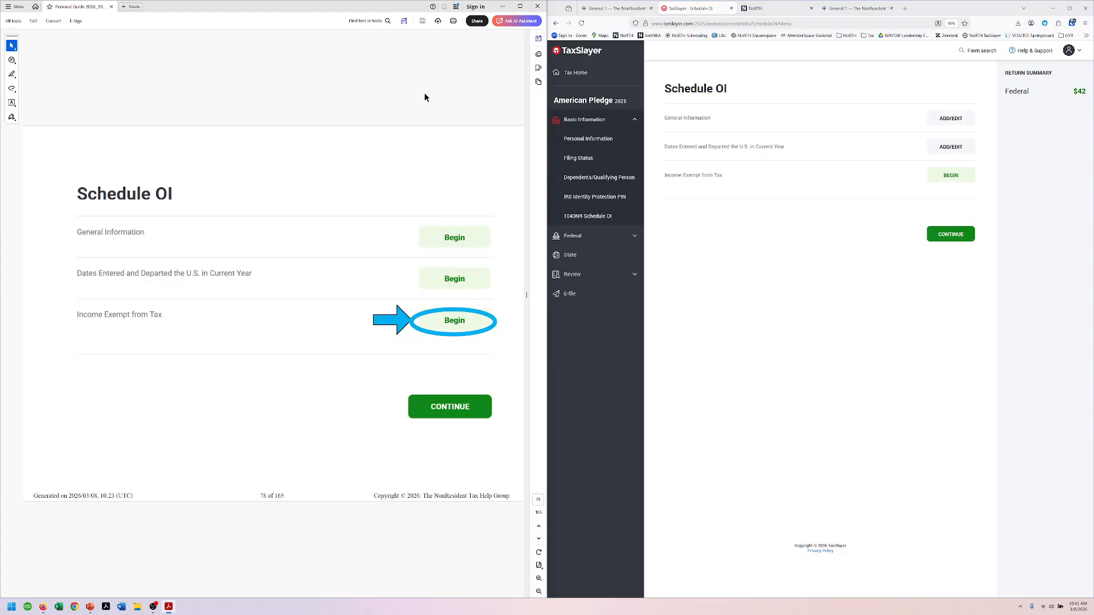
left_click(963, 175)
left_click(373, 106)
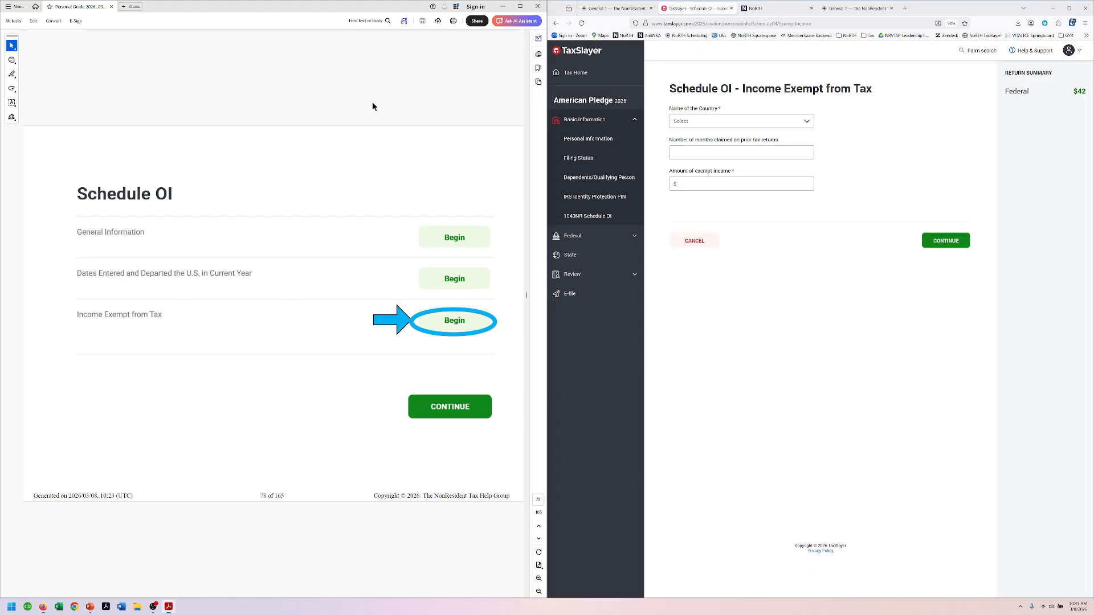
key("Right")
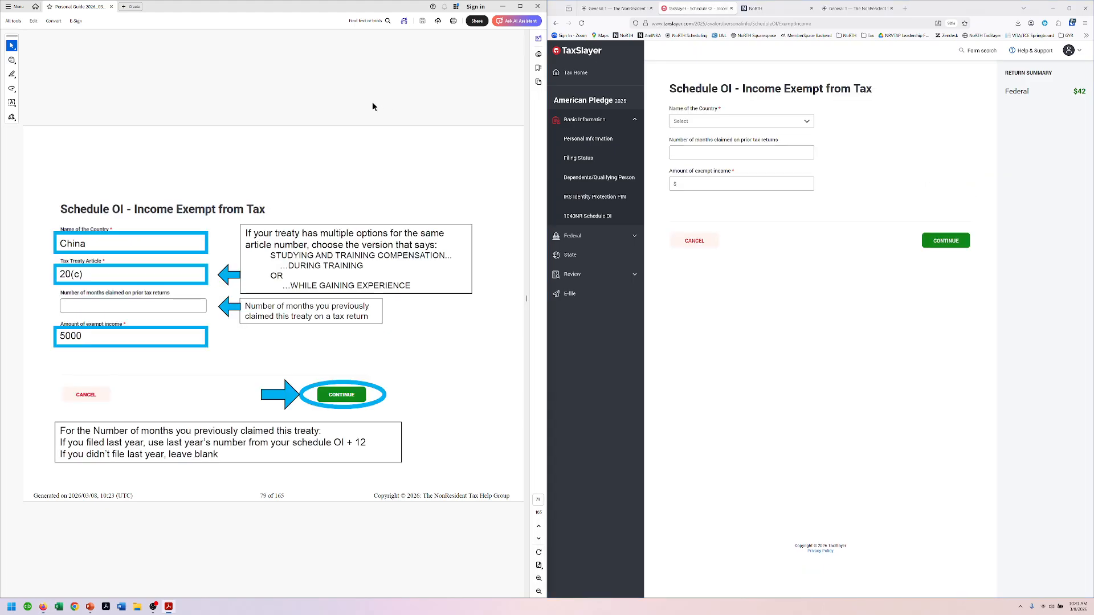
Step: Choose China and treaty article 20(c), enter 12 prior months and $5000, and save
left_click(719, 123)
scroll(724, 147, "down", 2)
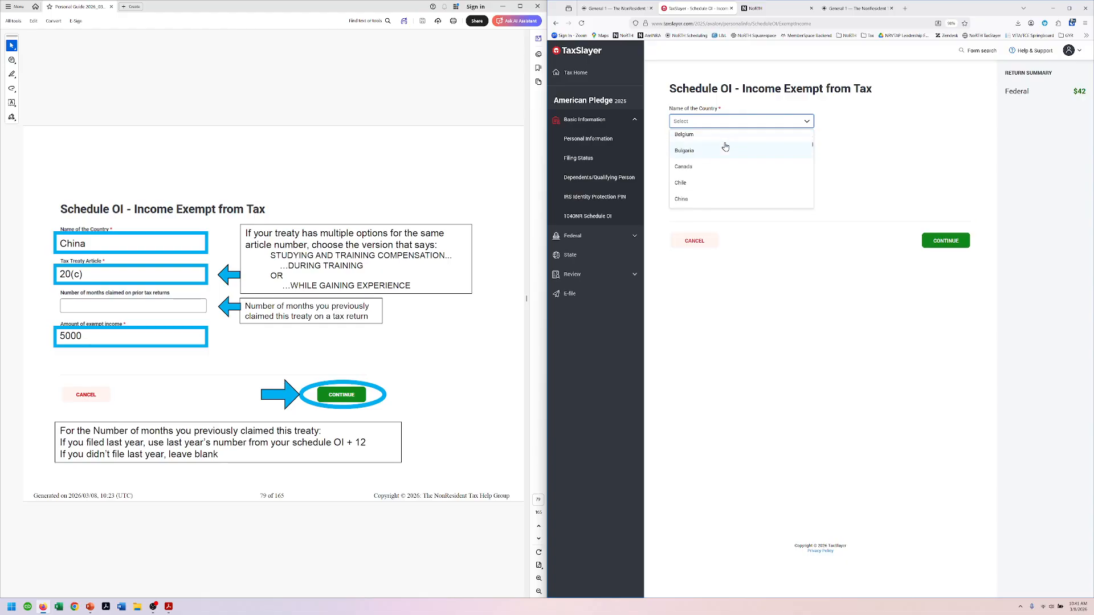
left_click(688, 199)
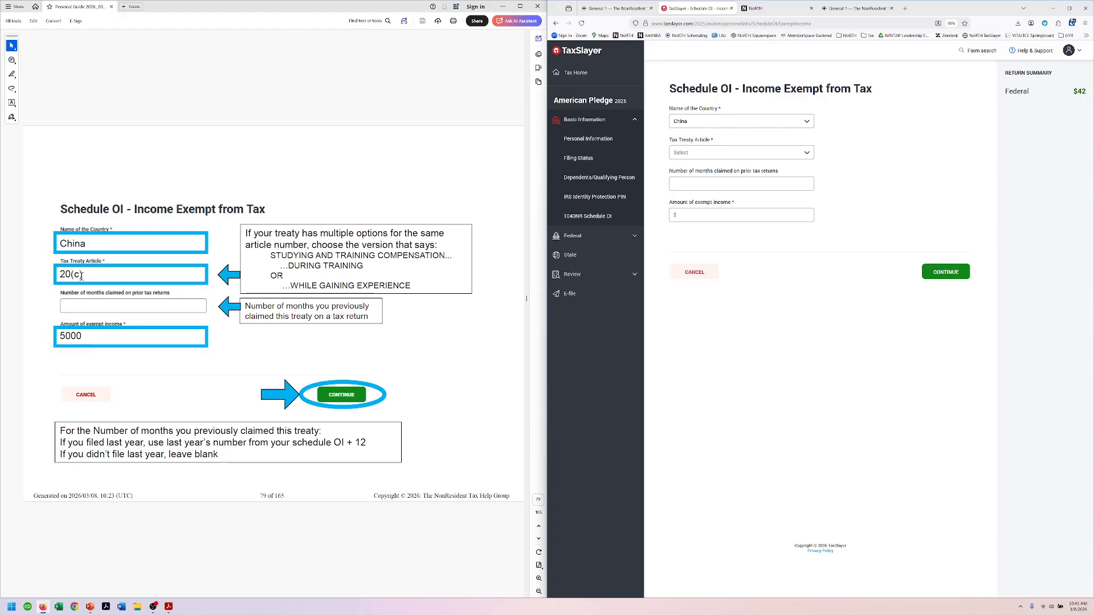
left_click(754, 152)
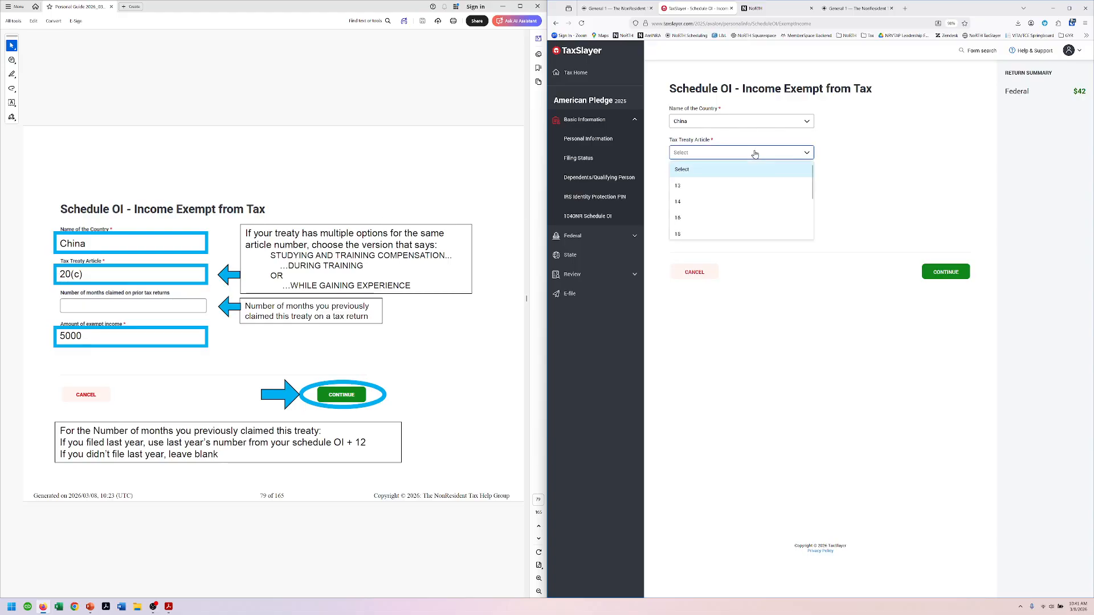
scroll(760, 181, "down", 2)
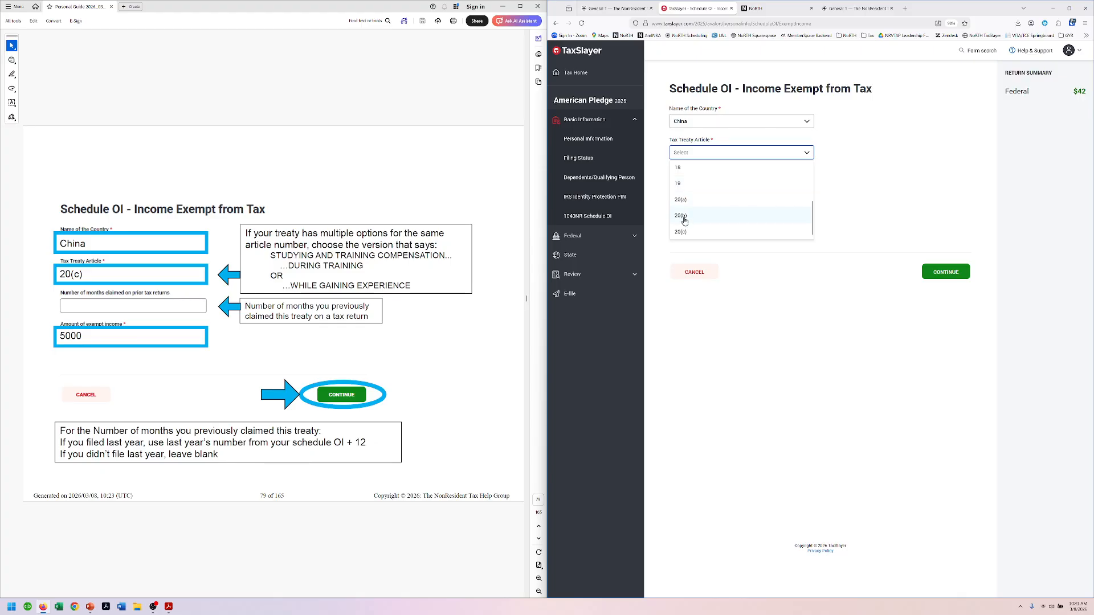
left_click(684, 234)
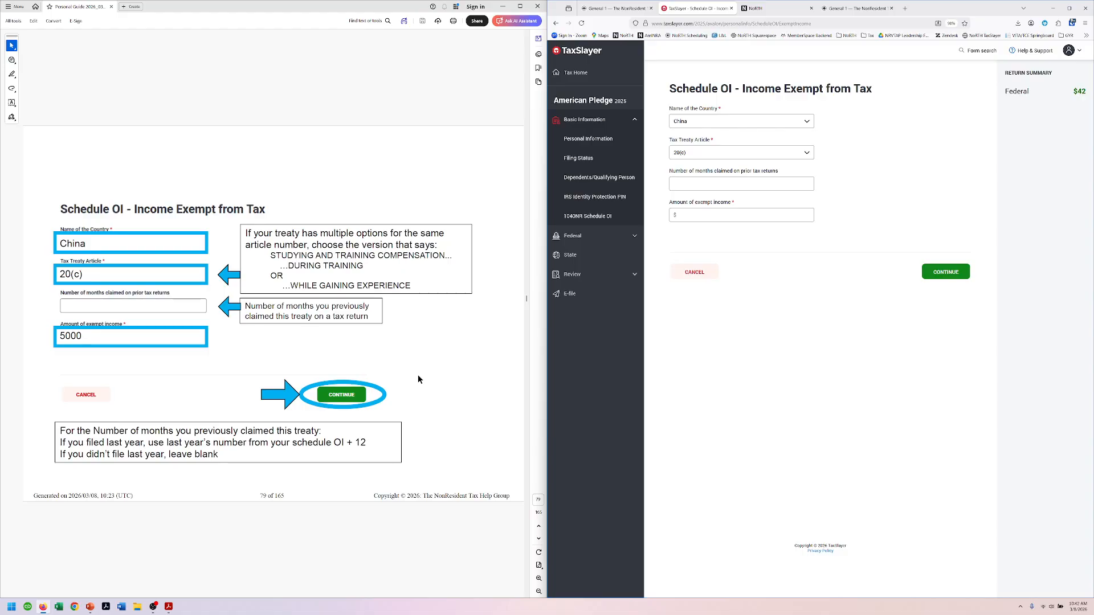
left_click(710, 184)
type("12")
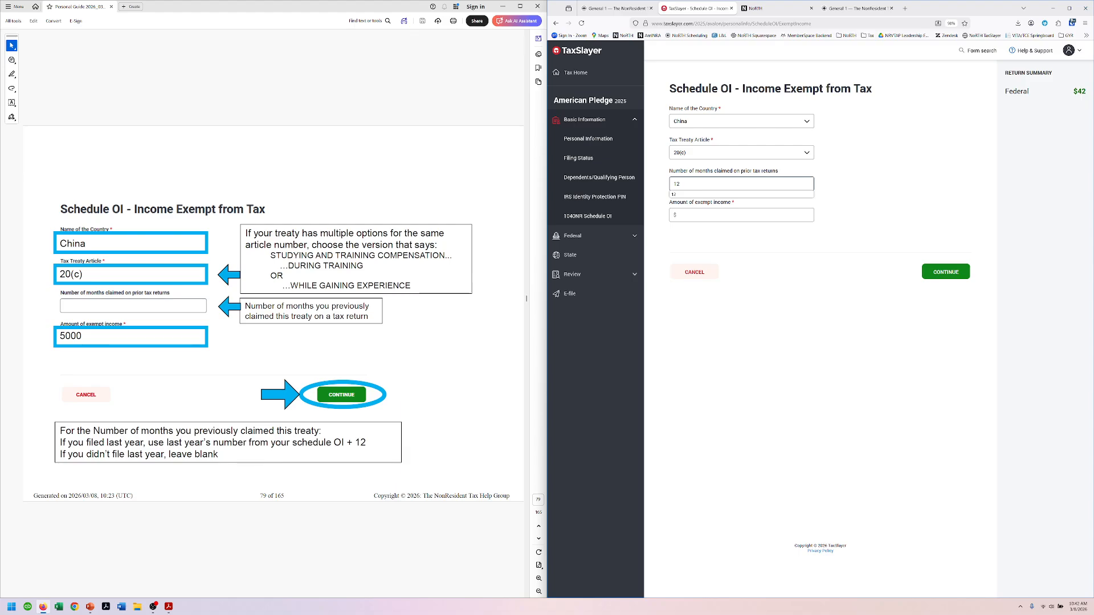
left_click(690, 215)
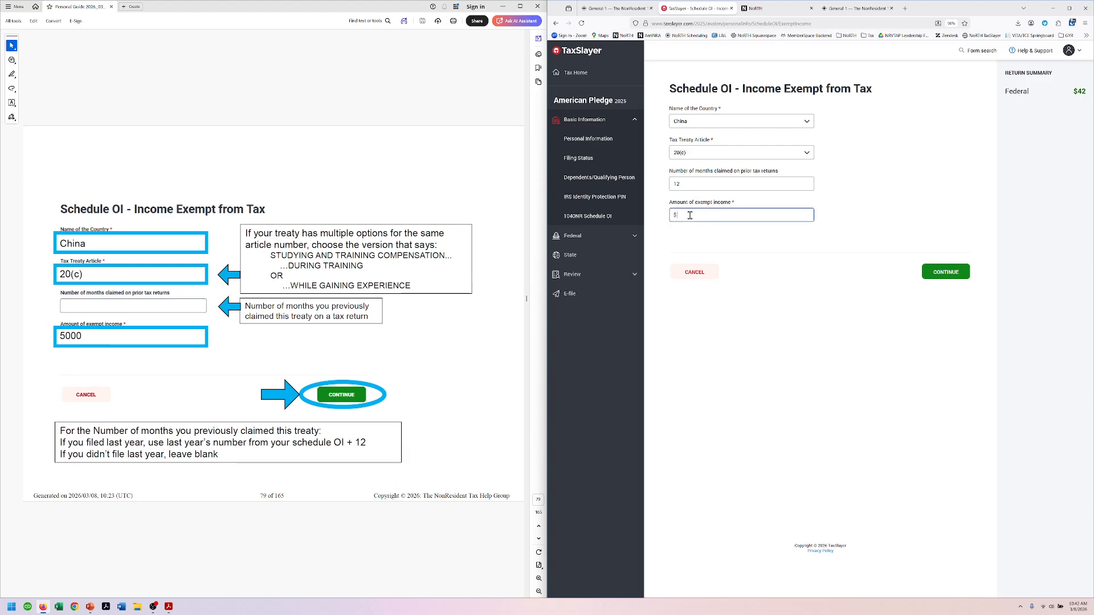
type("5000")
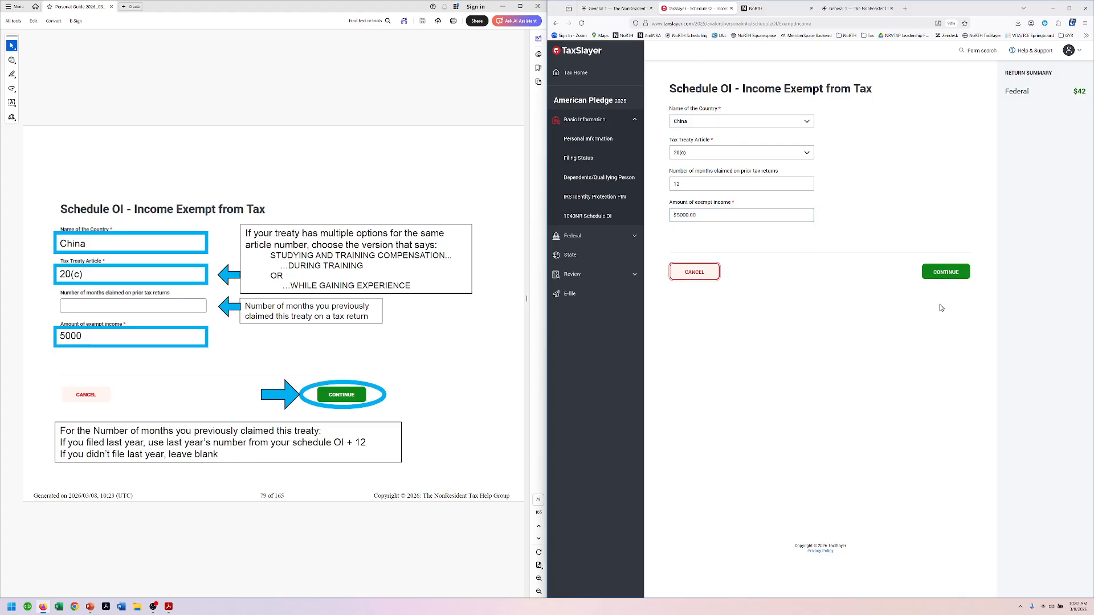
left_click(961, 272)
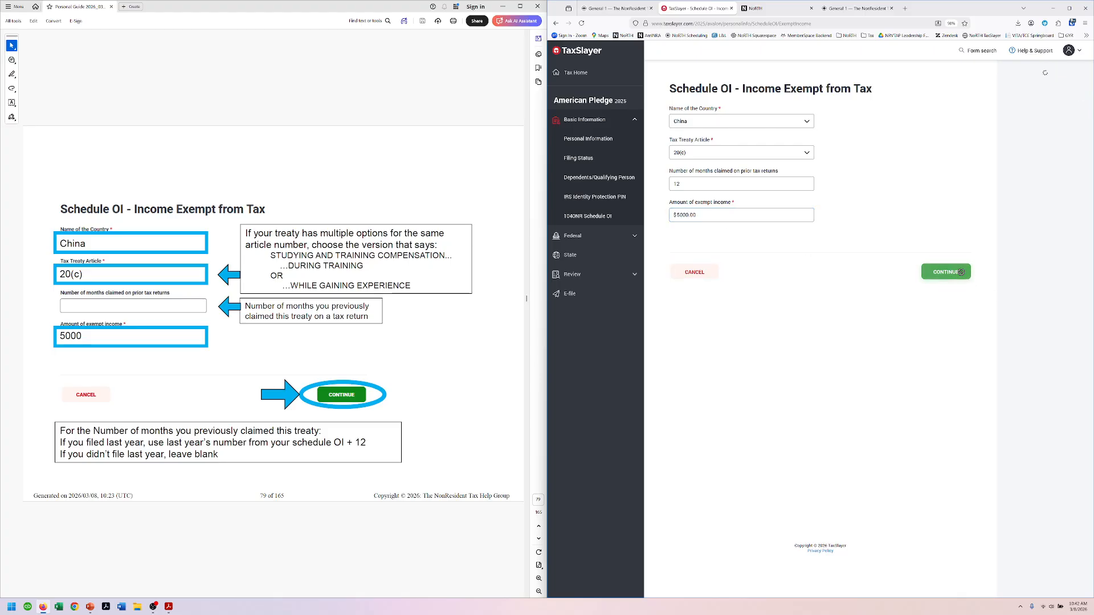
Step: Continue past the Schedule OI list, Schedule OI menu and Basic Information pages
left_click(303, 86)
key("Page_Down")
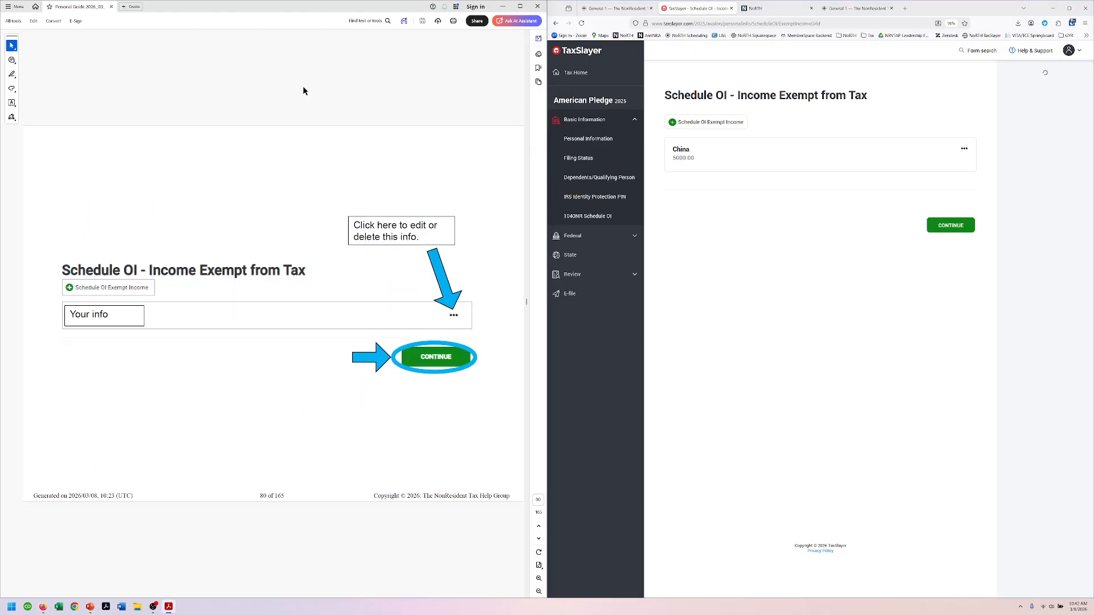
left_click(951, 225)
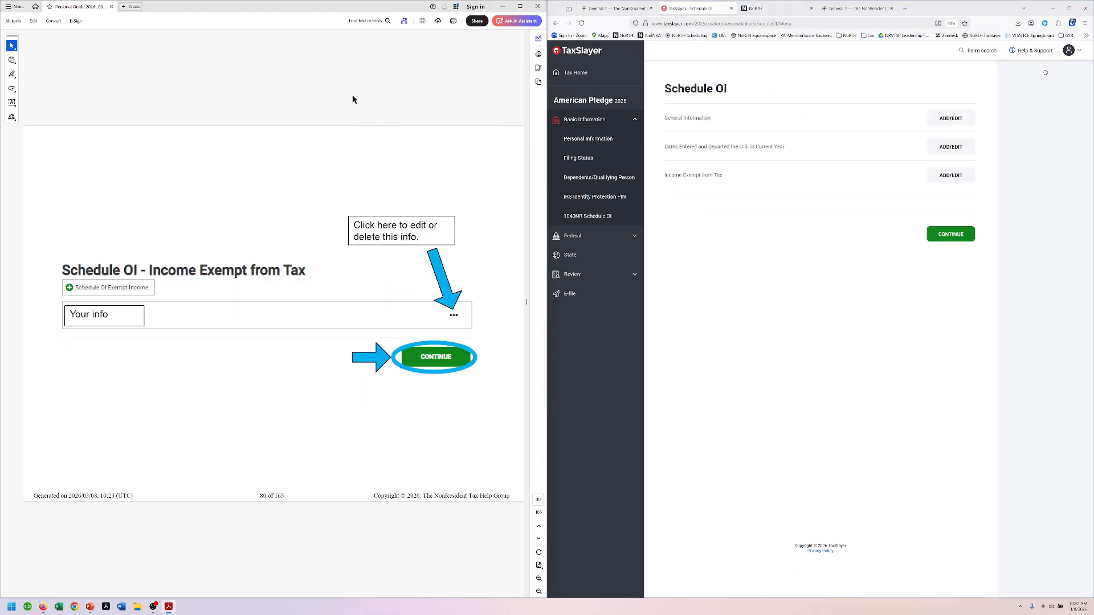
key("Page_Down")
left_click(949, 238)
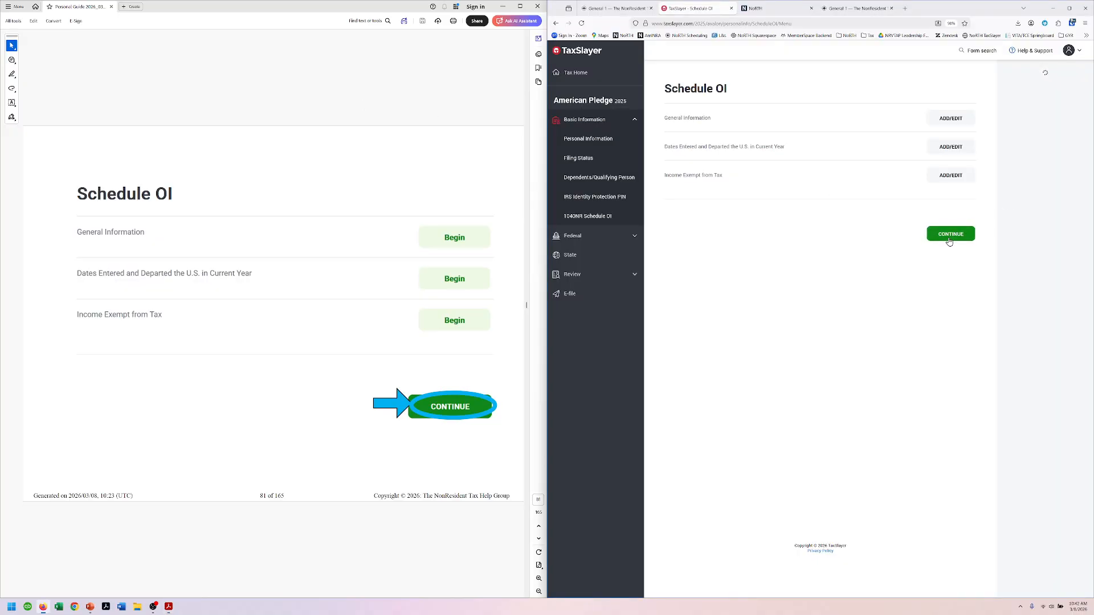
key("Page_Down")
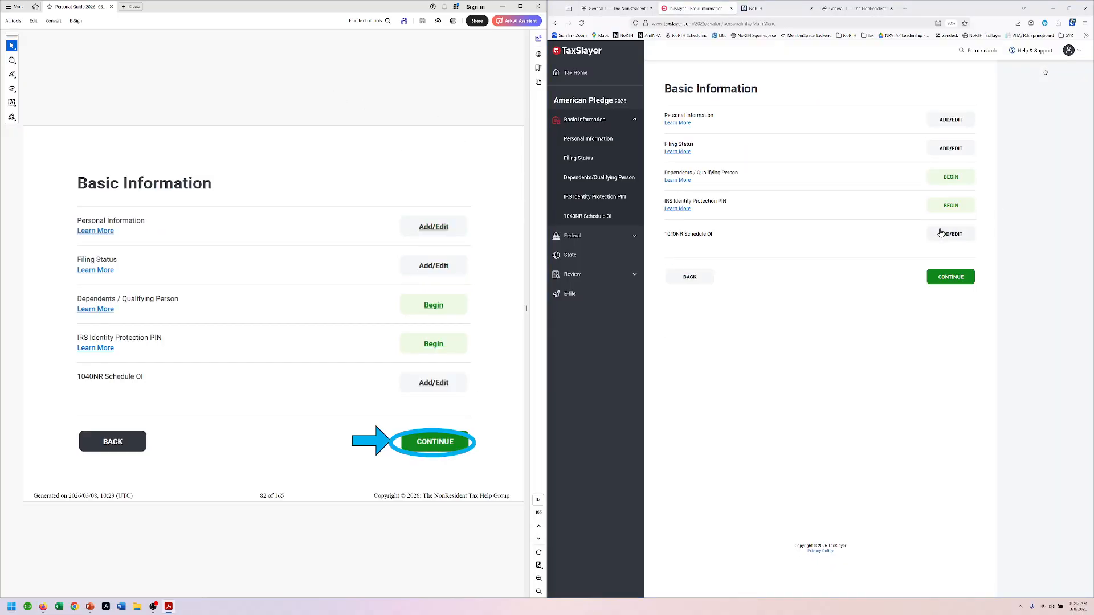
left_click(950, 277)
key("Page_Down")
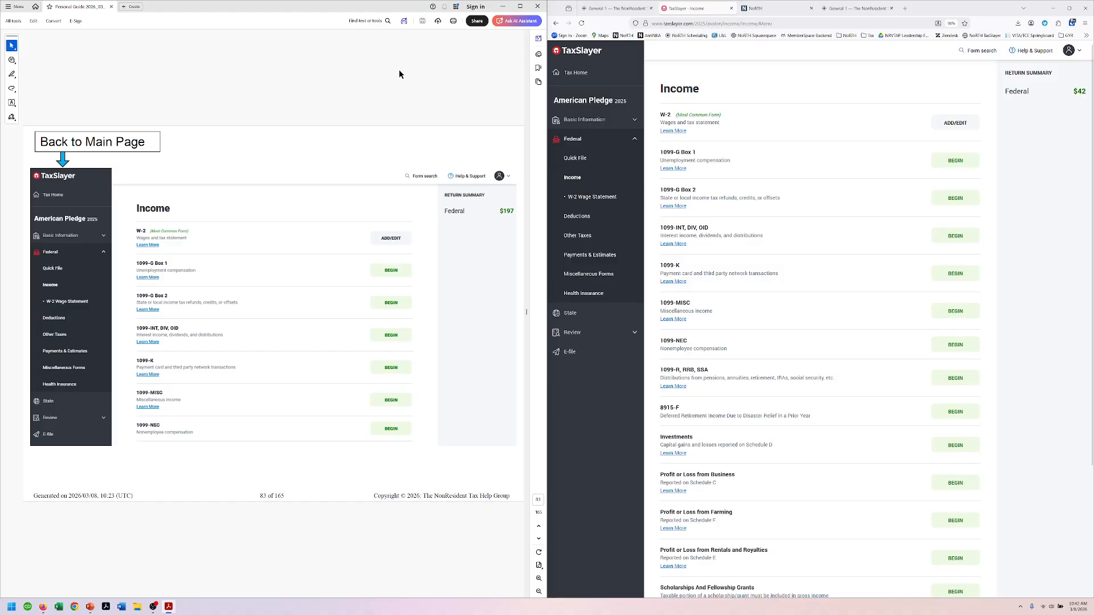
Step: Page through the guide's state tax payment slide and example MN return to Deductions
key("Page_Down")
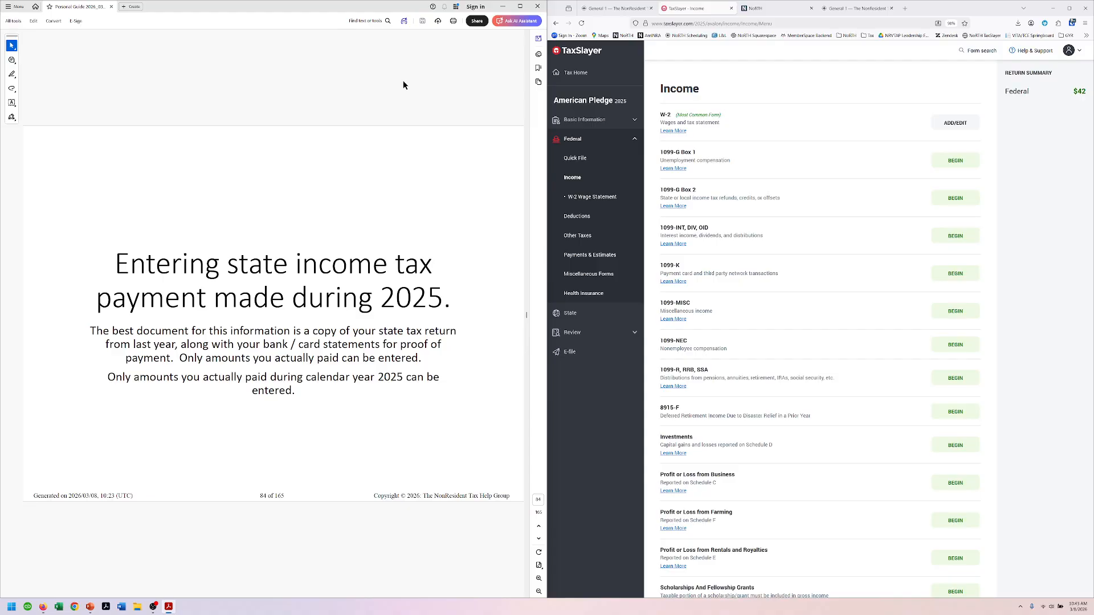
key("Page_Down")
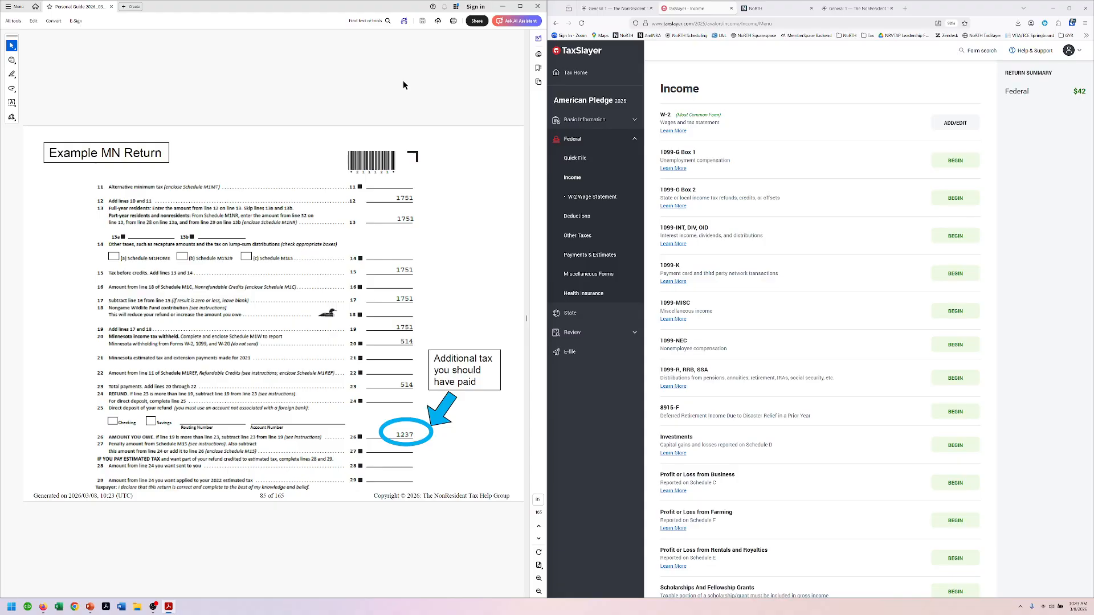
key("Page_Down")
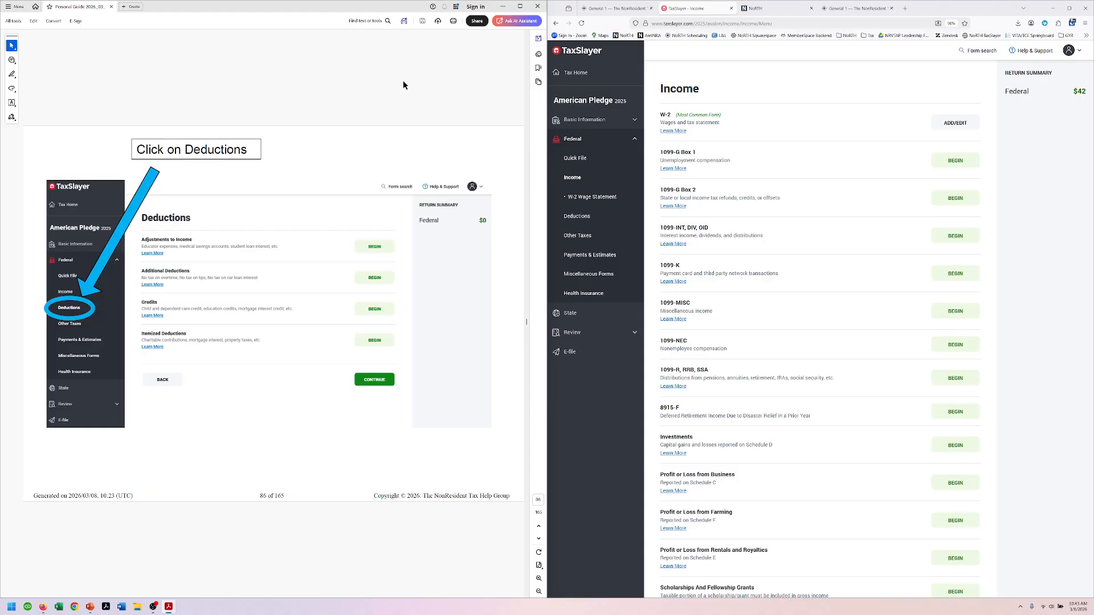
Step: Enter $10.00 of additional state income tax under Itemized Deductions' Taxes You Paid
left_click(577, 216)
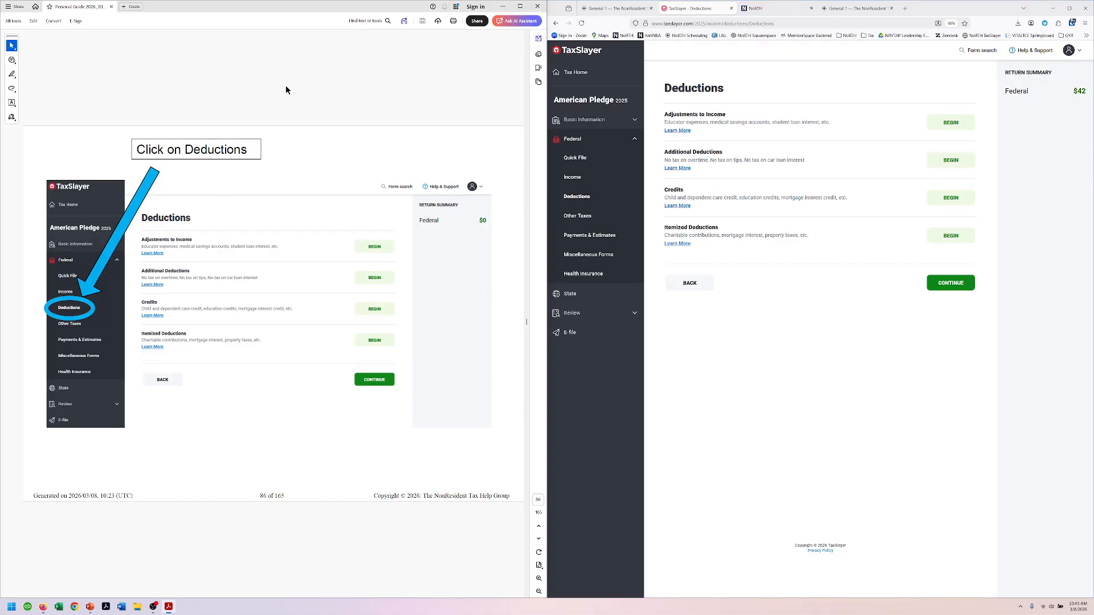
scroll(286, 89, "down", 2)
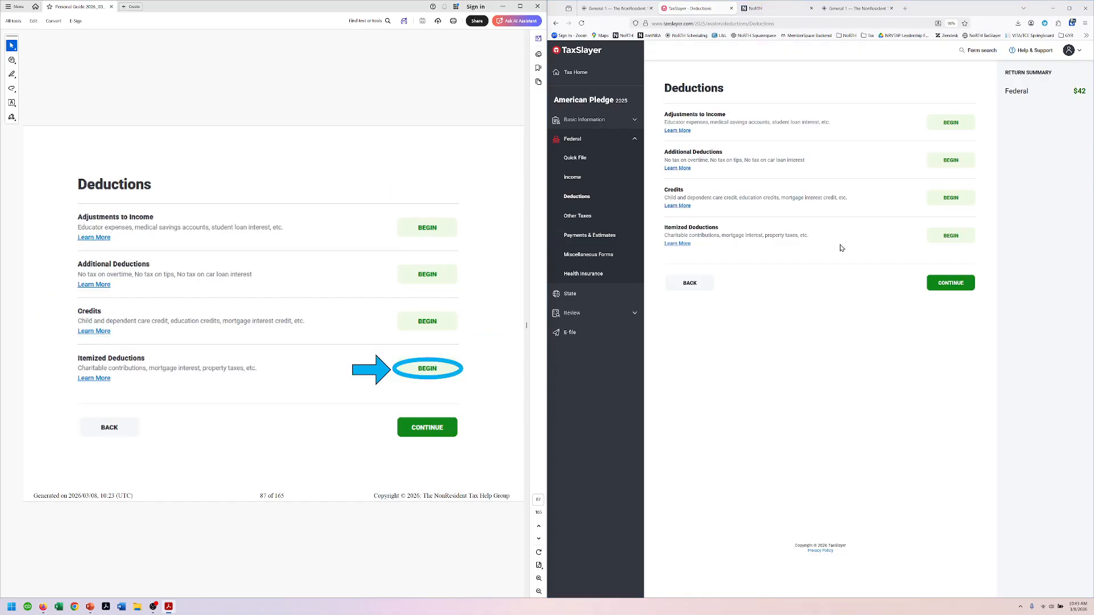
left_click(961, 237)
scroll(437, 110, "down", 2)
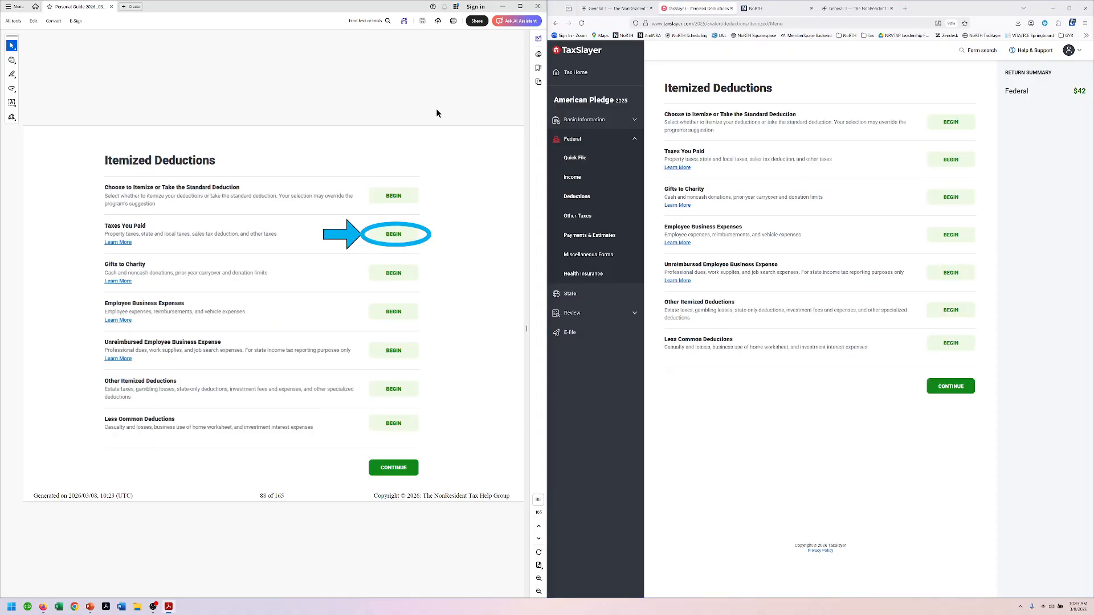
left_click(951, 160)
left_click(418, 84)
scroll(418, 84, "down", 2)
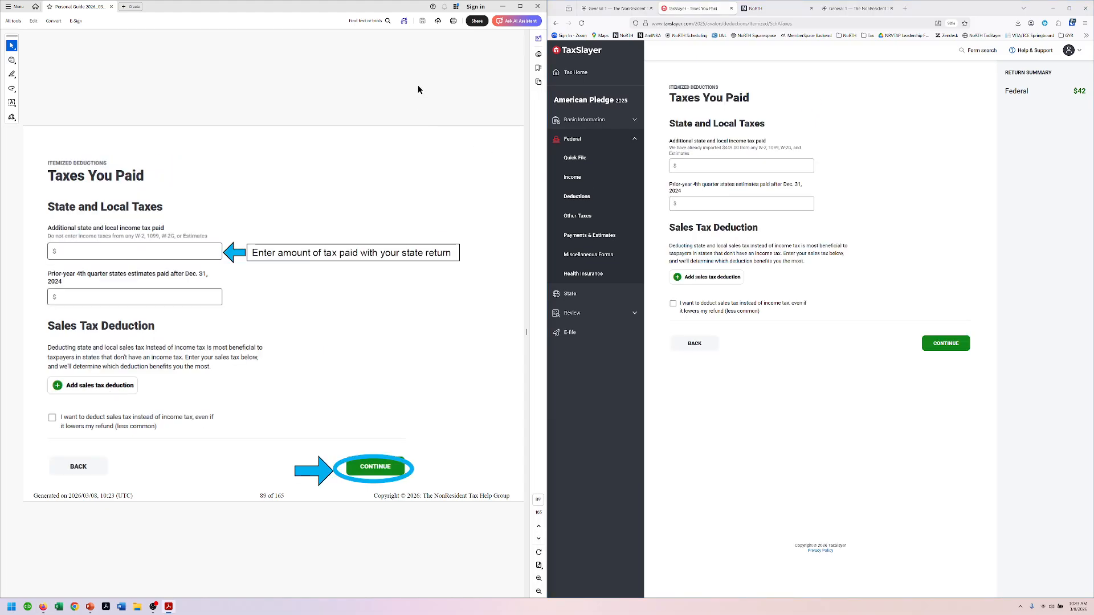
left_click(763, 163)
type("10.00")
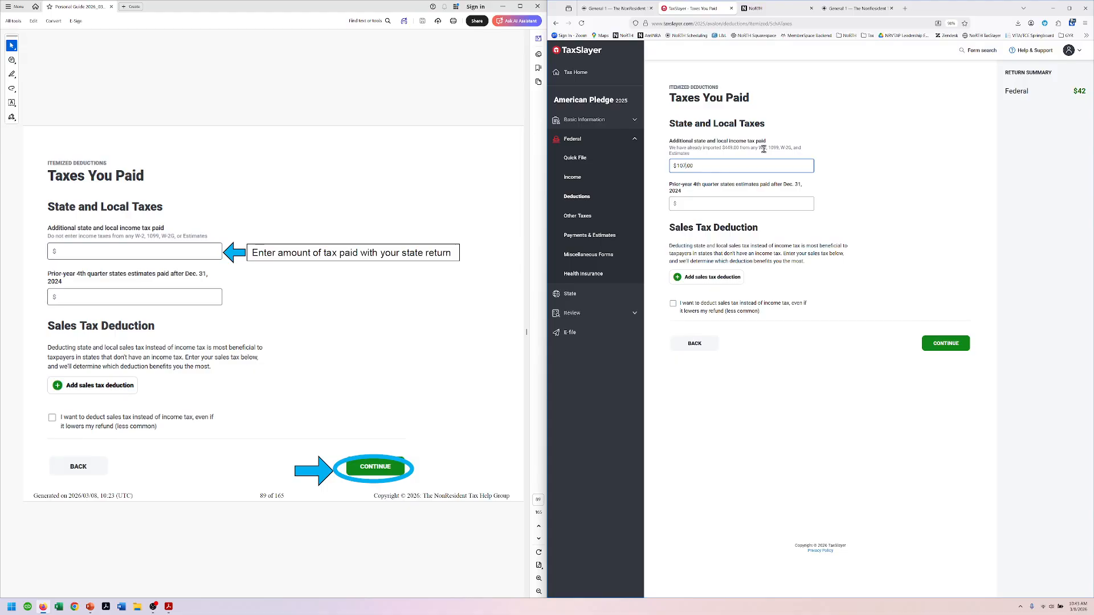
Step: Save the taxes paid and continue past Itemized Deductions and the Deductions overview
left_click(955, 344)
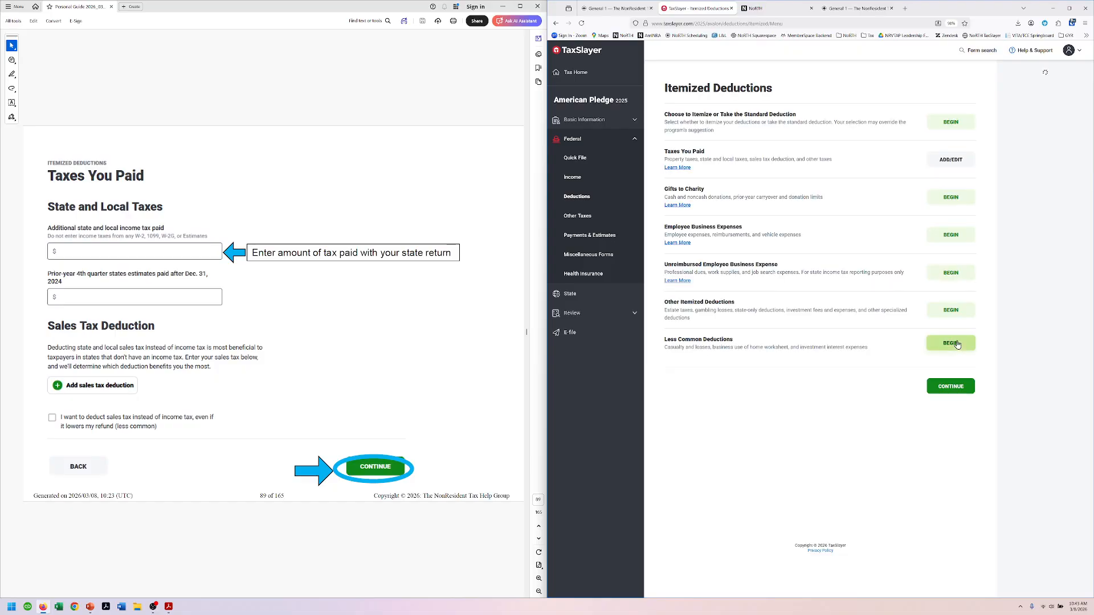
scroll(454, 97, "down", 1)
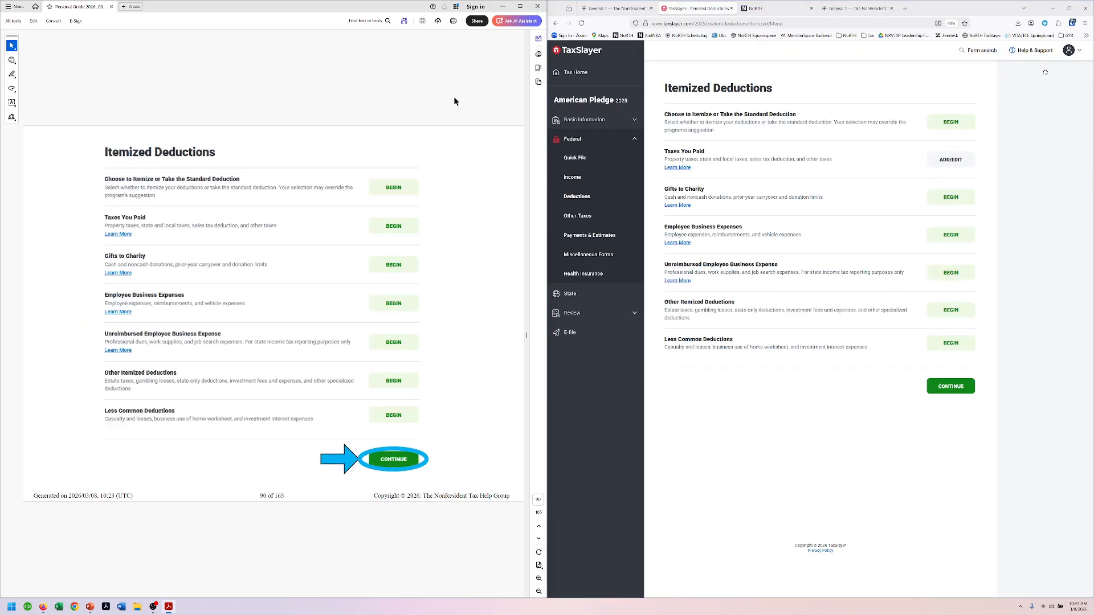
left_click(950, 387)
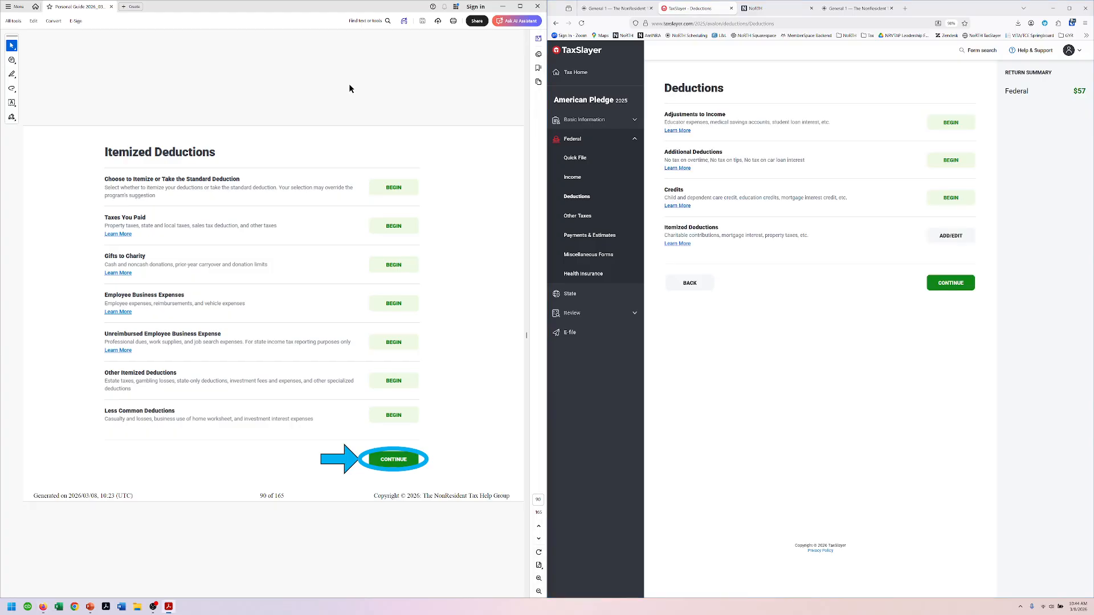
scroll(348, 84, "down", 1)
left_click(946, 283)
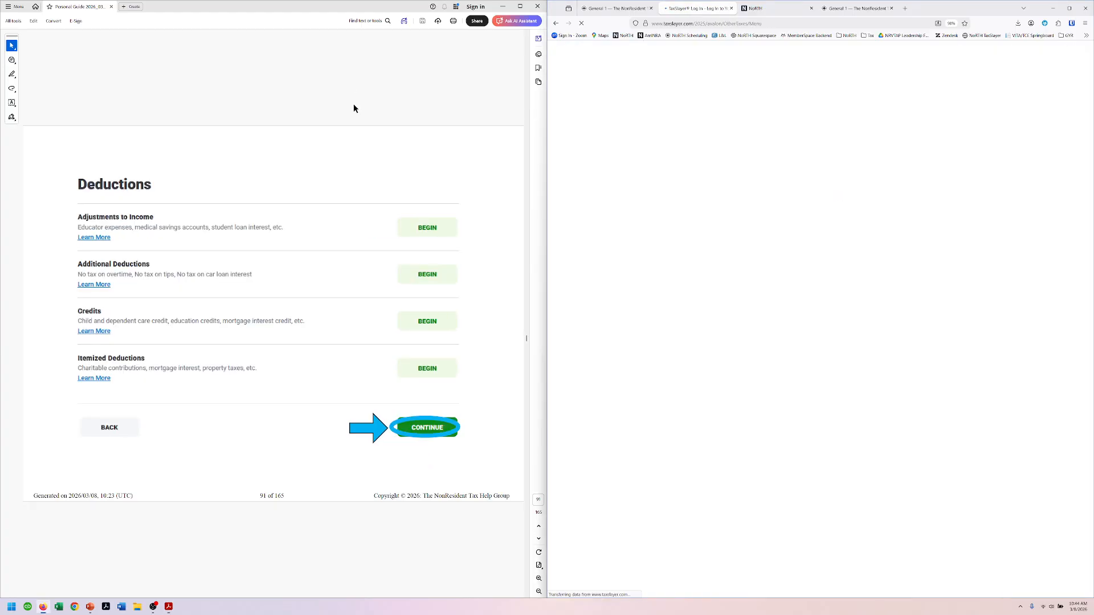
Step: Skip past Other Taxes and Payments and Estimates, then open the State return intro
scroll(358, 103, "down", 1)
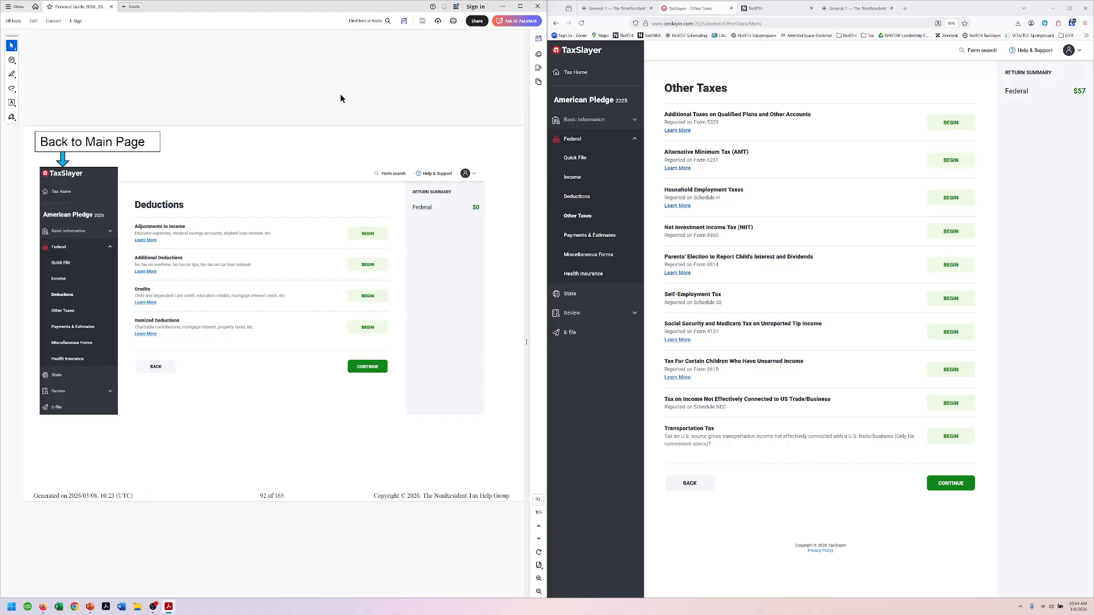
scroll(340, 99, "down", 1)
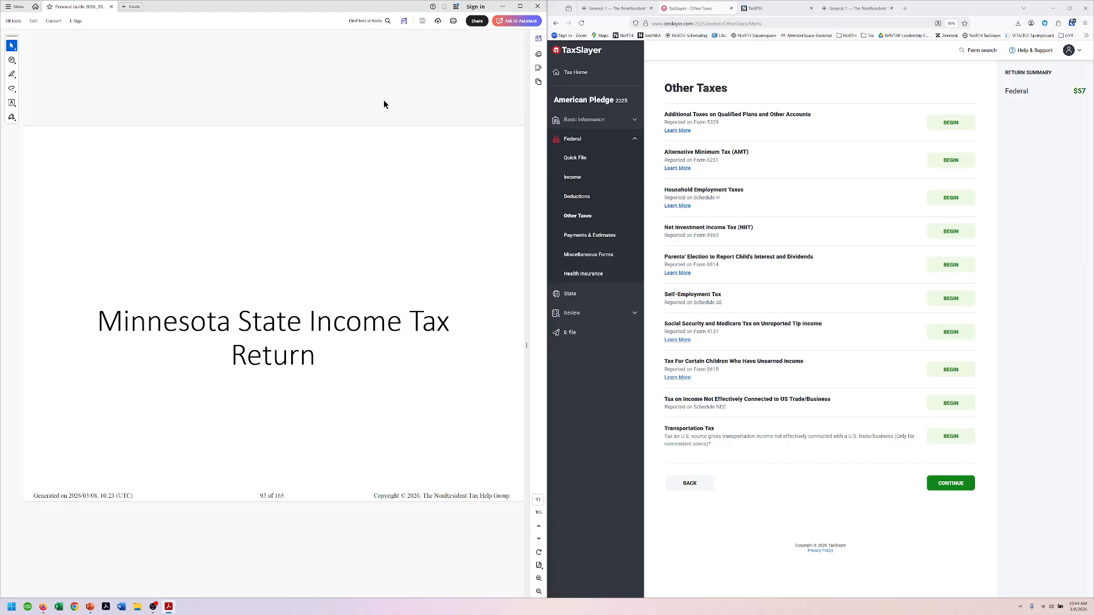
scroll(384, 104, "down", 1)
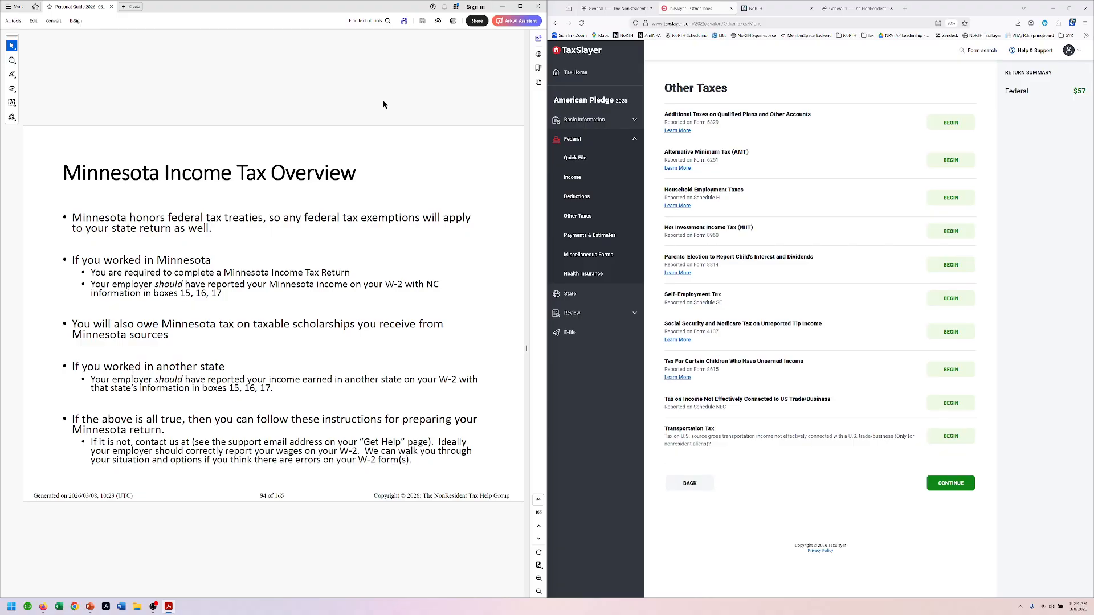
key("Page_Down")
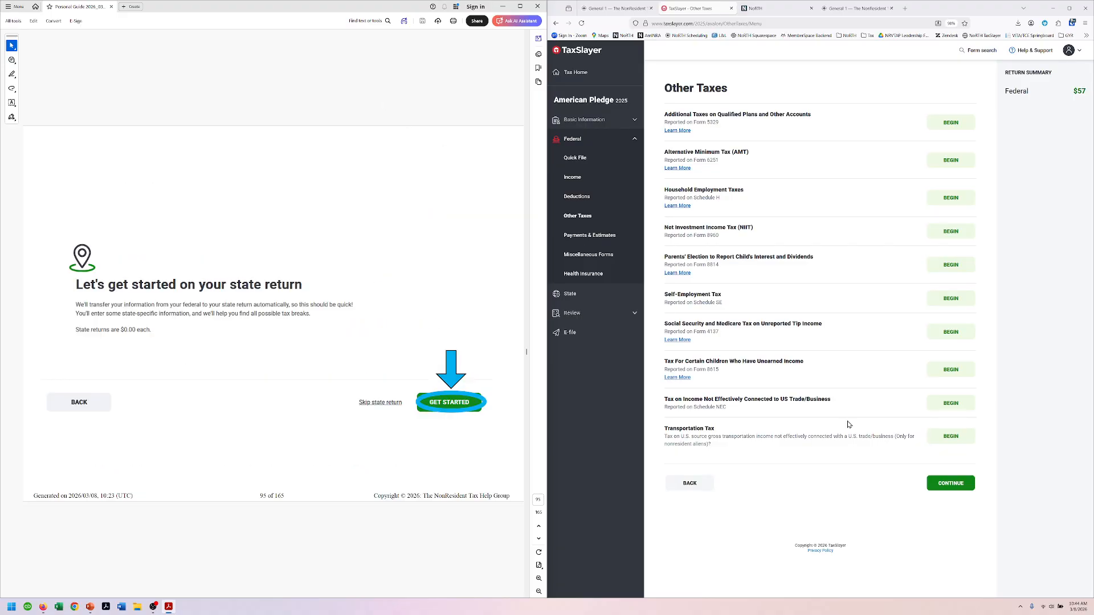
left_click(952, 492)
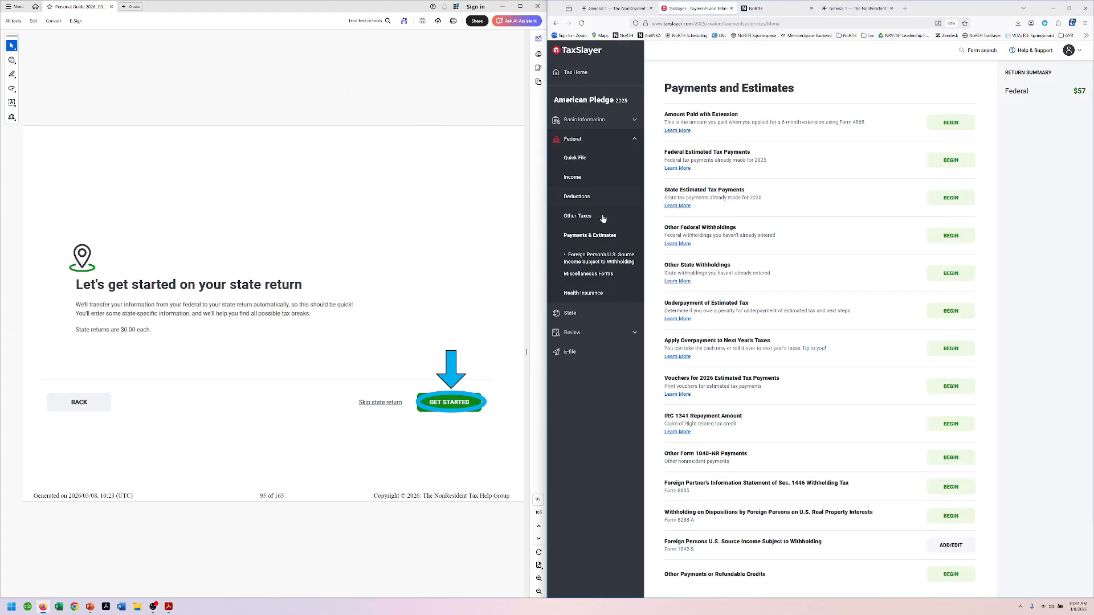
left_click(570, 313)
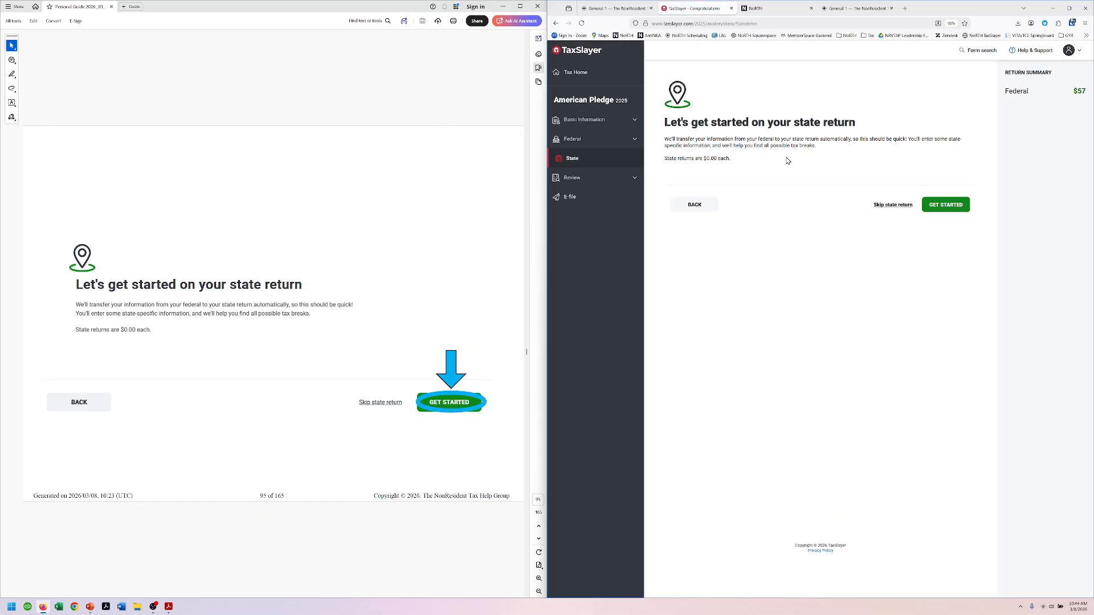
Step: Begin the state return and select Minnesota as the state
left_click(947, 207)
scroll(405, 80, "down", 1)
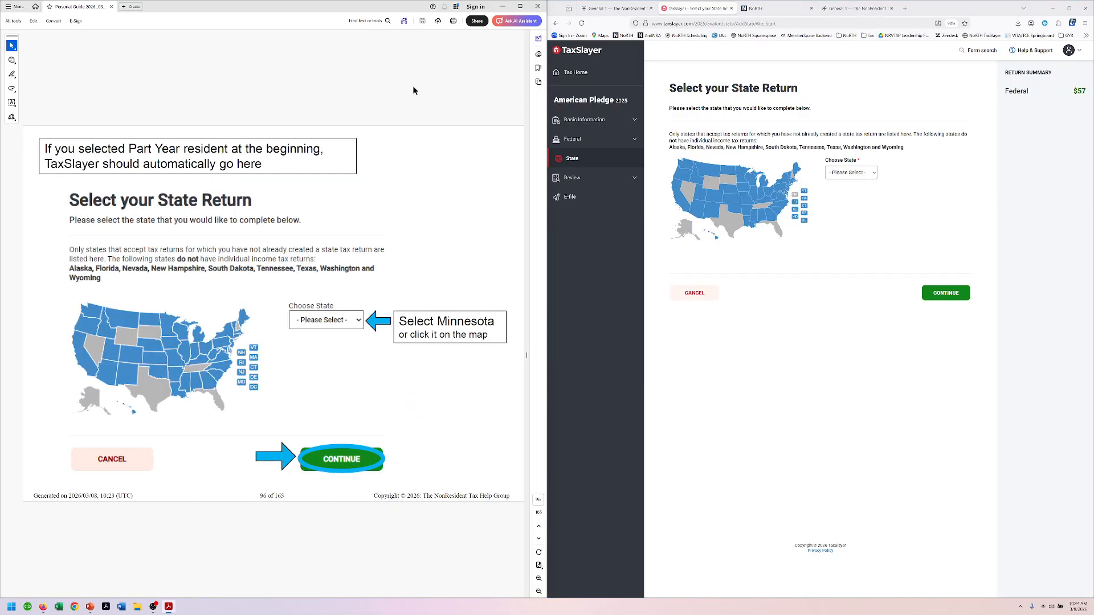
left_click(739, 170)
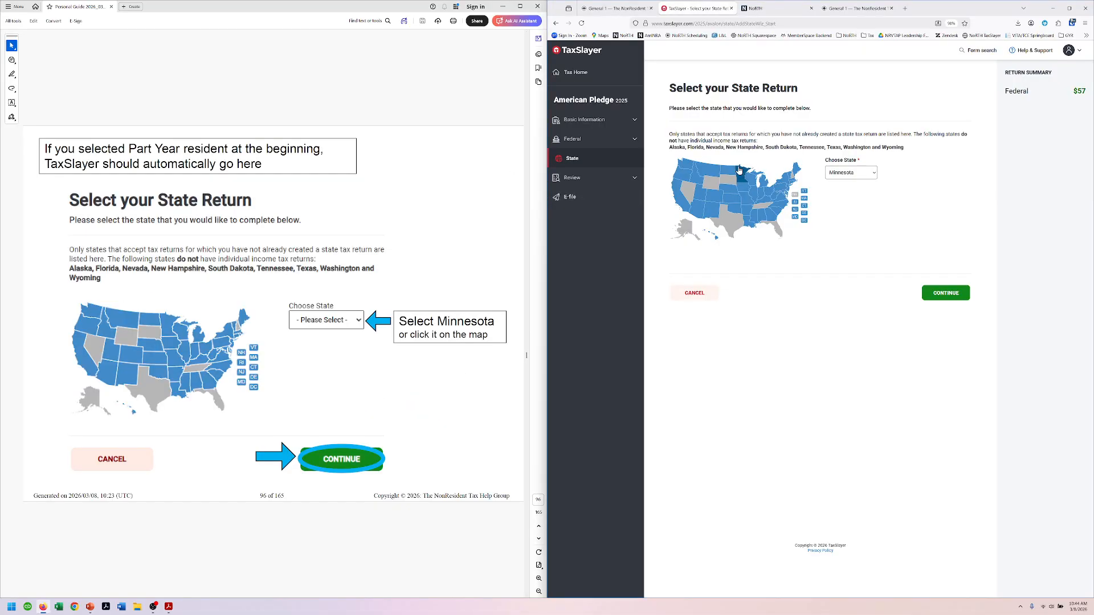
left_click(950, 299)
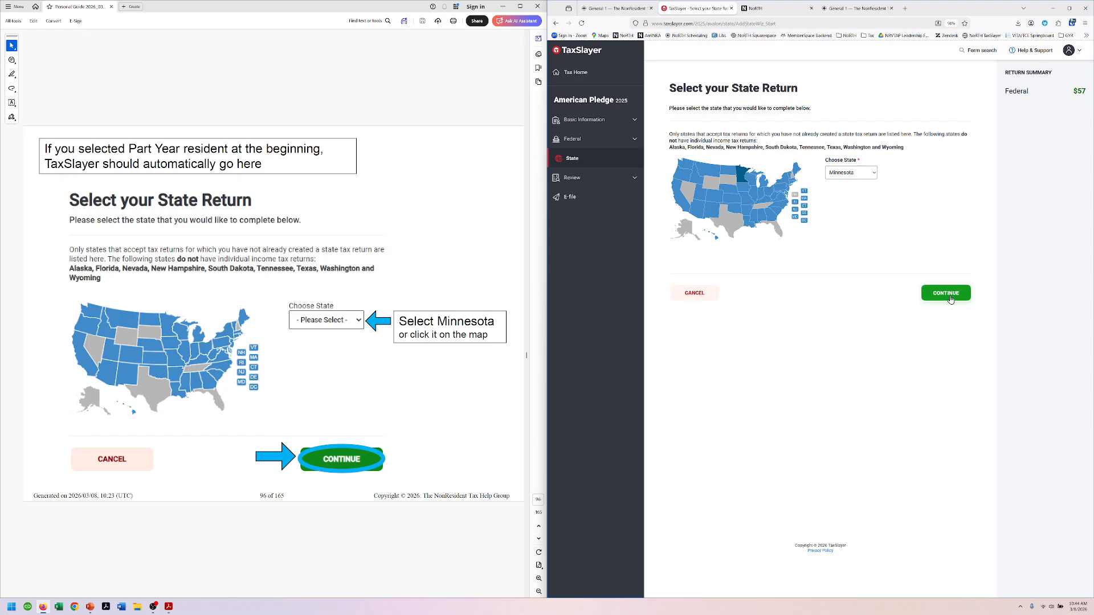
Step: Set the Minnesota return type to Resident
scroll(426, 95, "down", 1)
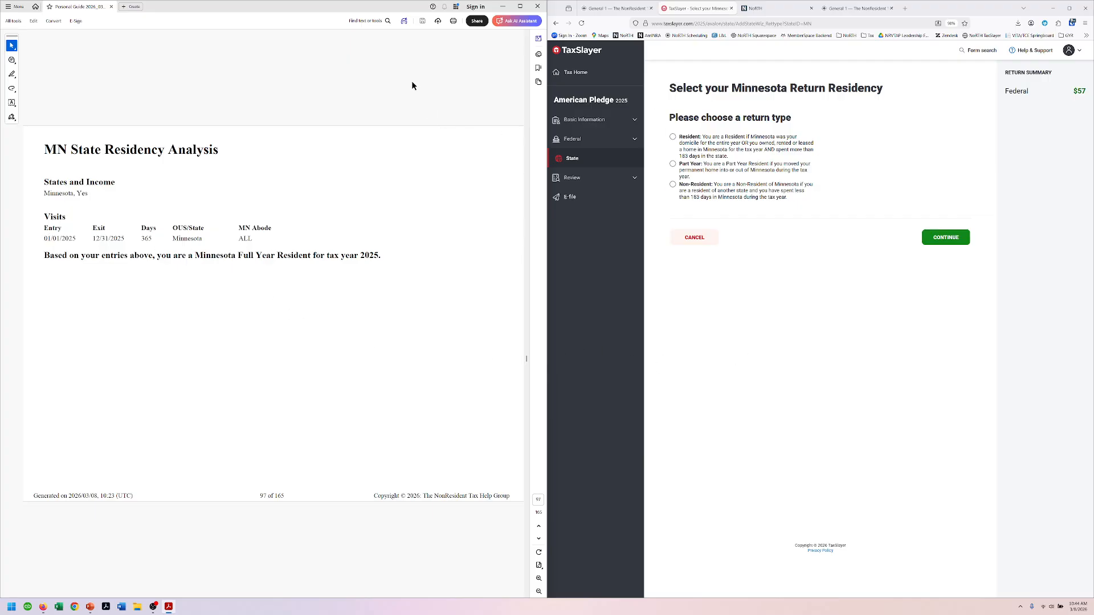
scroll(411, 82, "down", 2)
left_click(672, 136)
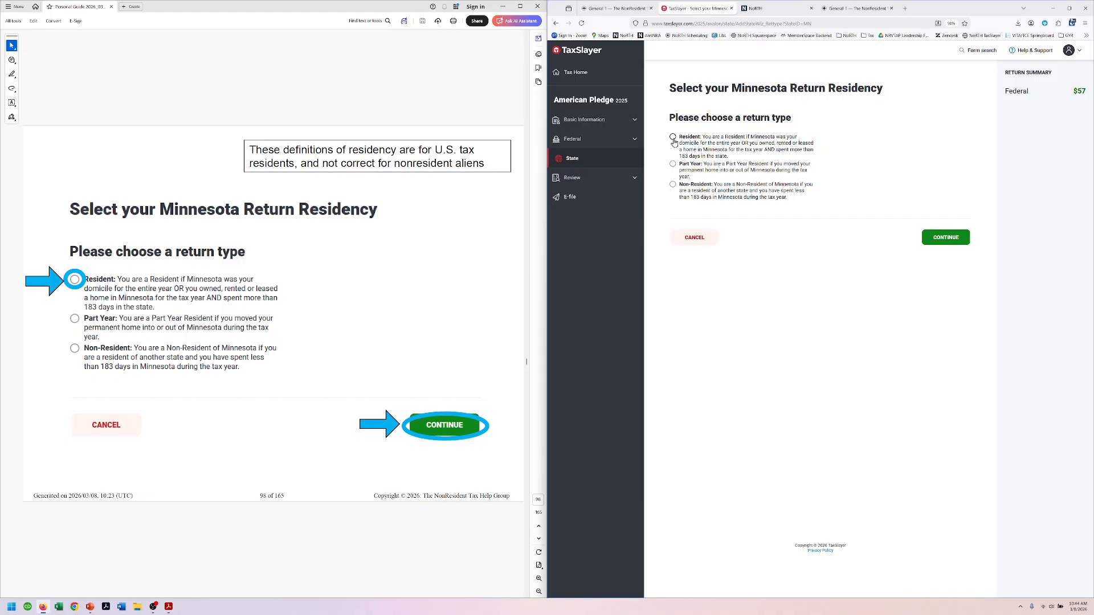
left_click(952, 241)
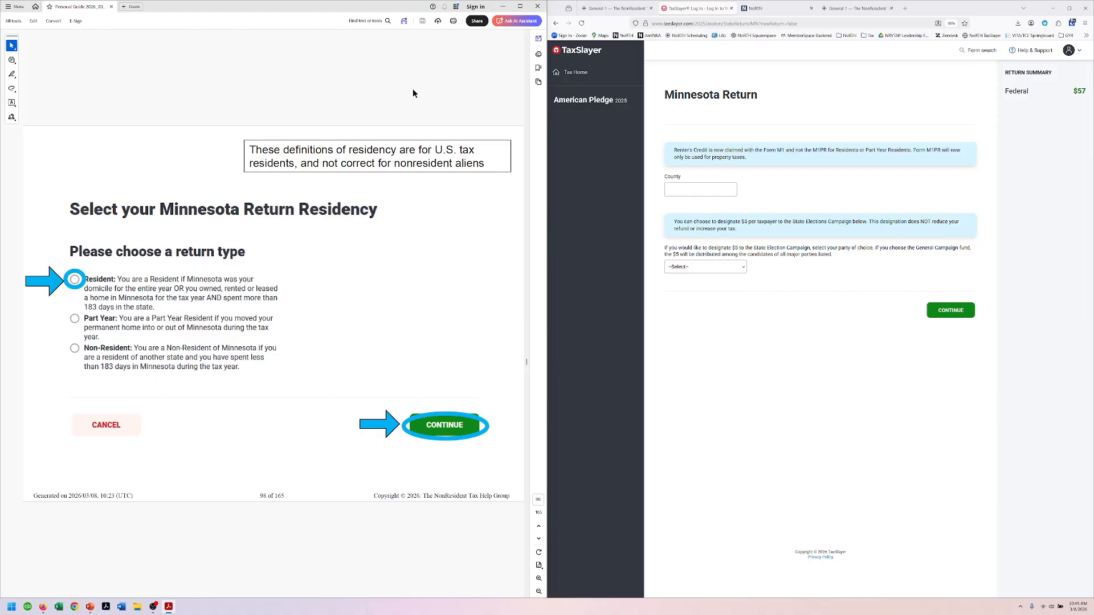
Step: Fill in Hennepin as the Minnesota county and save the county page
scroll(412, 88, "down", 1)
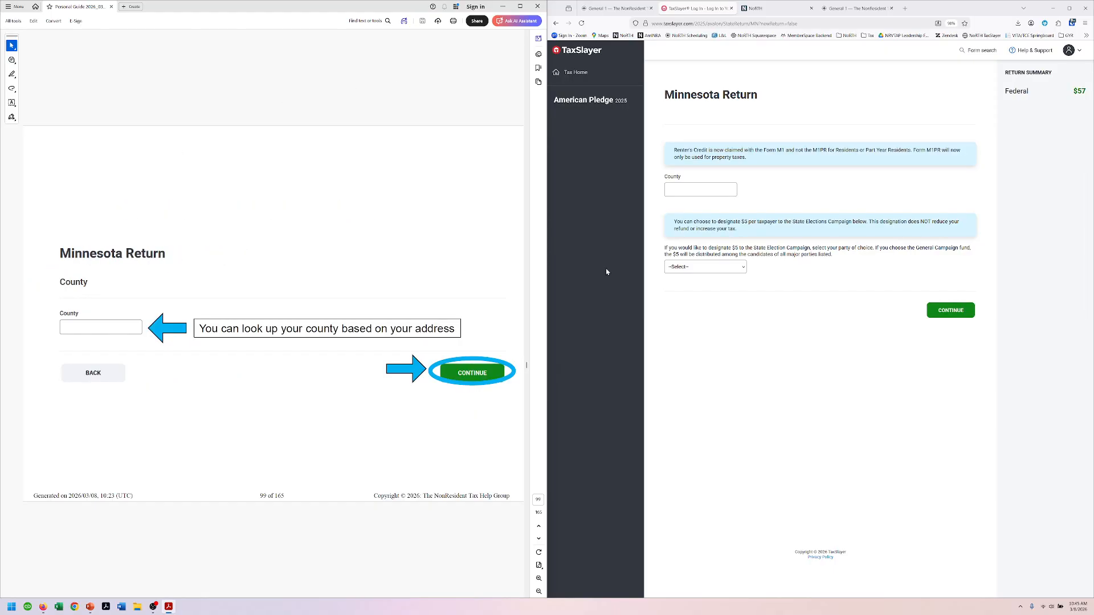
left_click(695, 189)
left_click(695, 189)
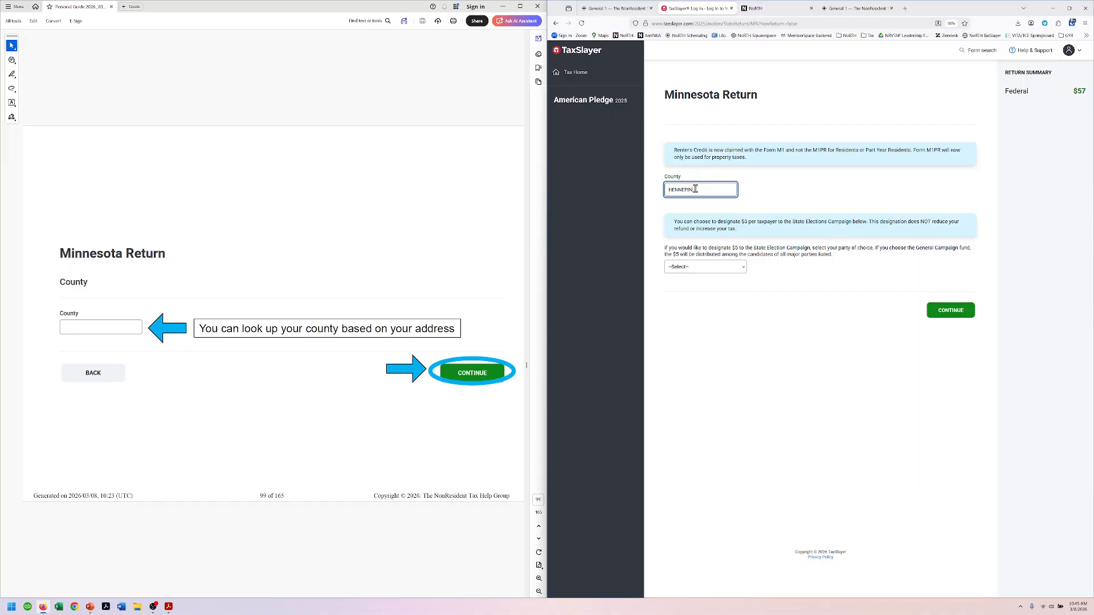
key("Tab")
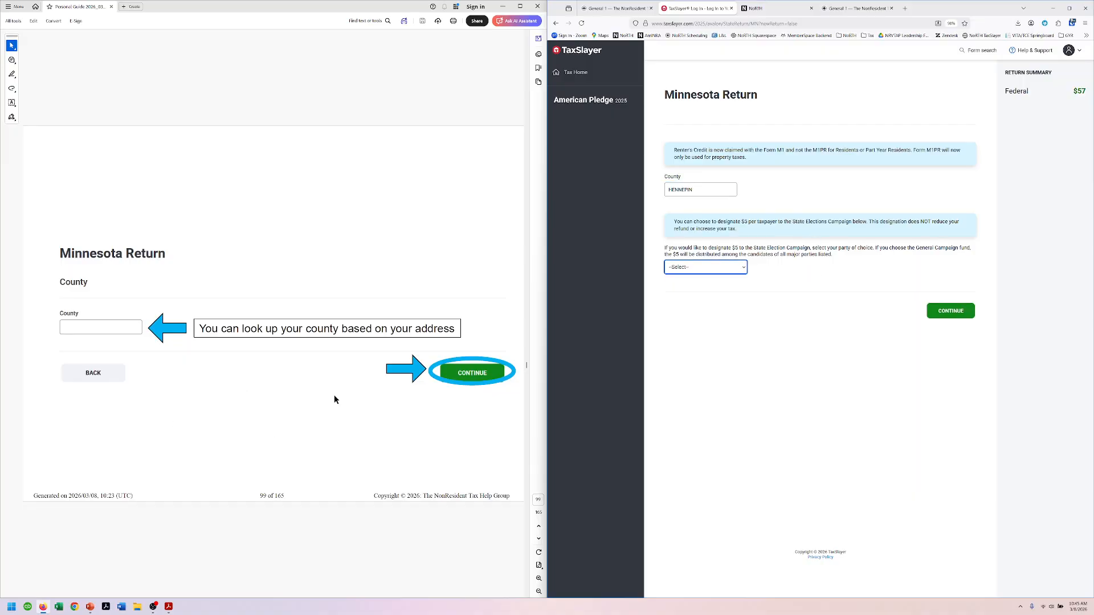
left_click(958, 314)
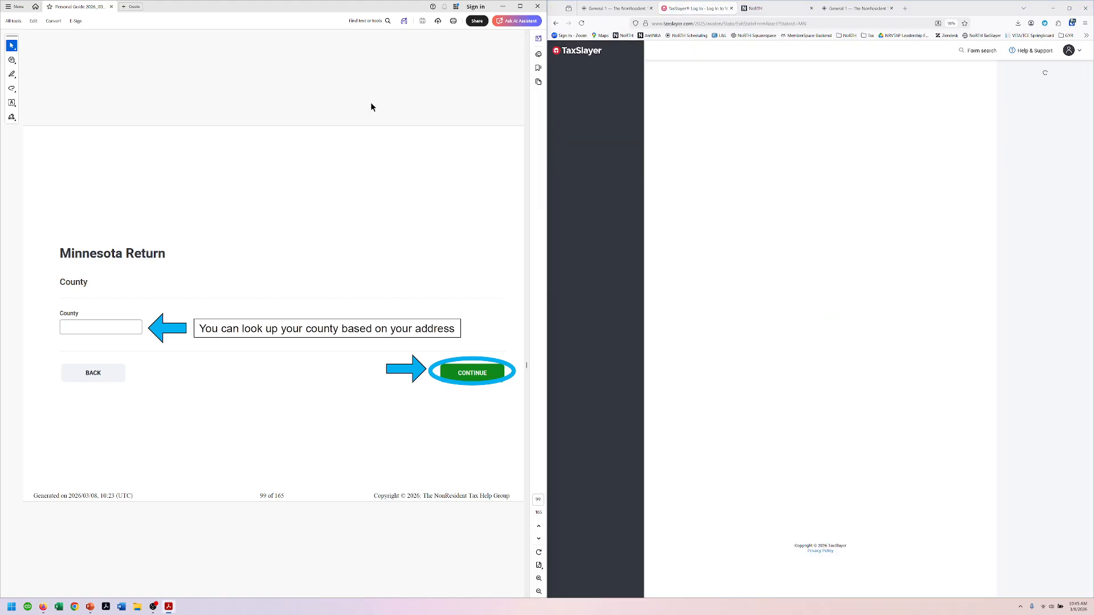
Step: Decline adding any more Minnesota items on the Congrats page
scroll(371, 102, "down", 1)
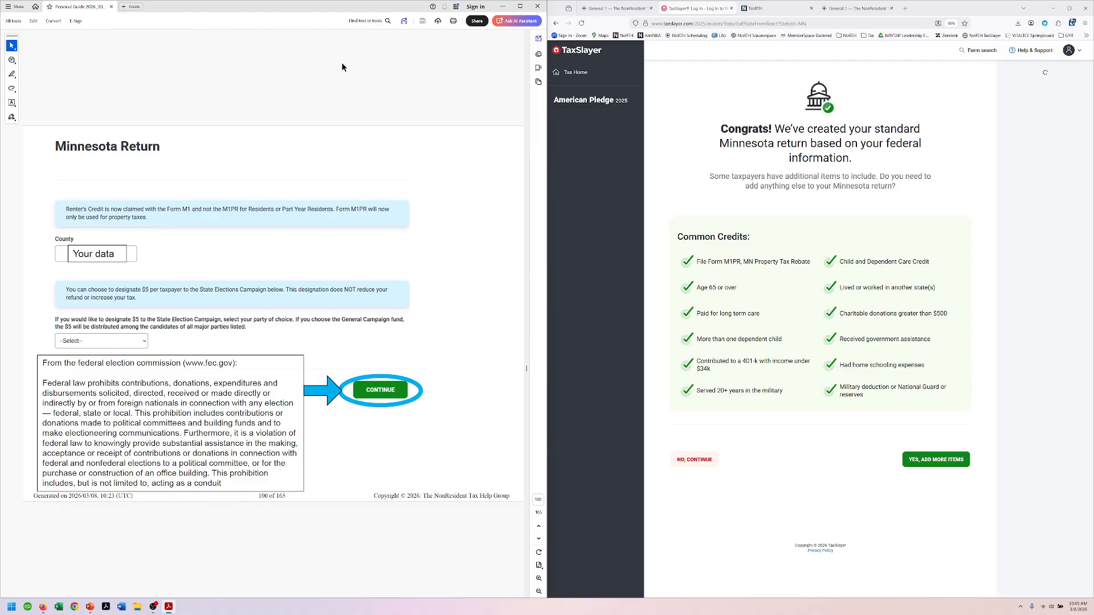
scroll(342, 67, "down", 1)
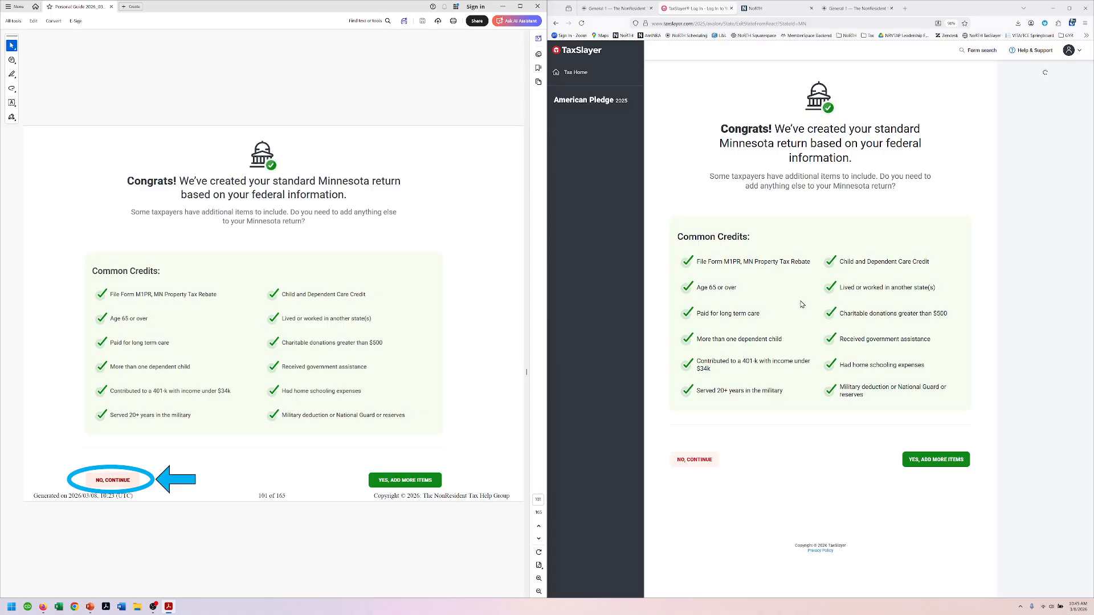
left_click(687, 468)
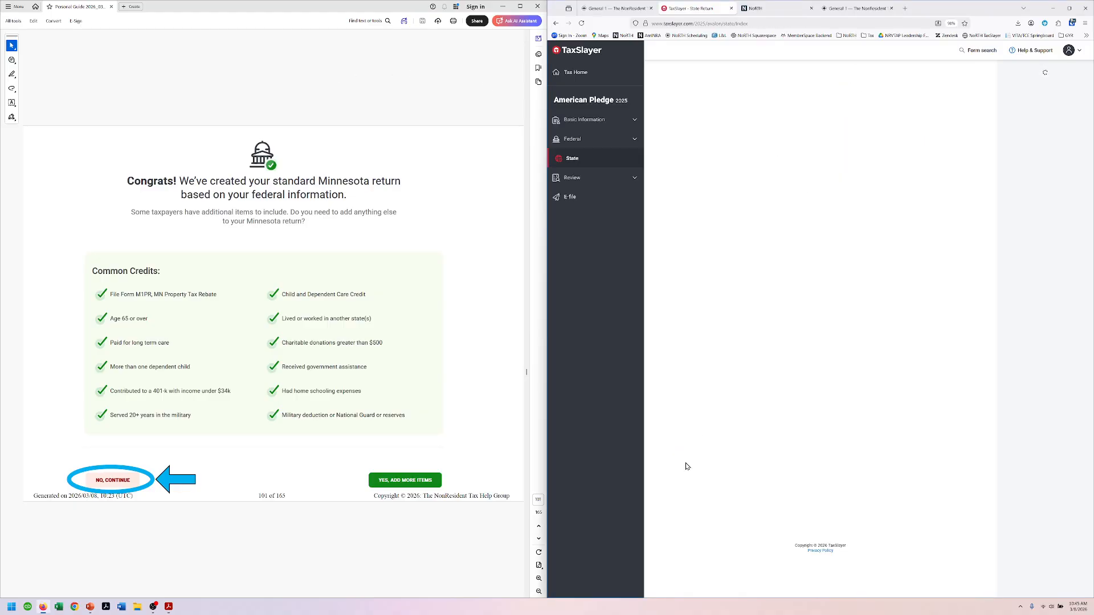
Step: Continue past the Minnesota State Return Summary so the return recalculates
scroll(366, 114, "down", 1)
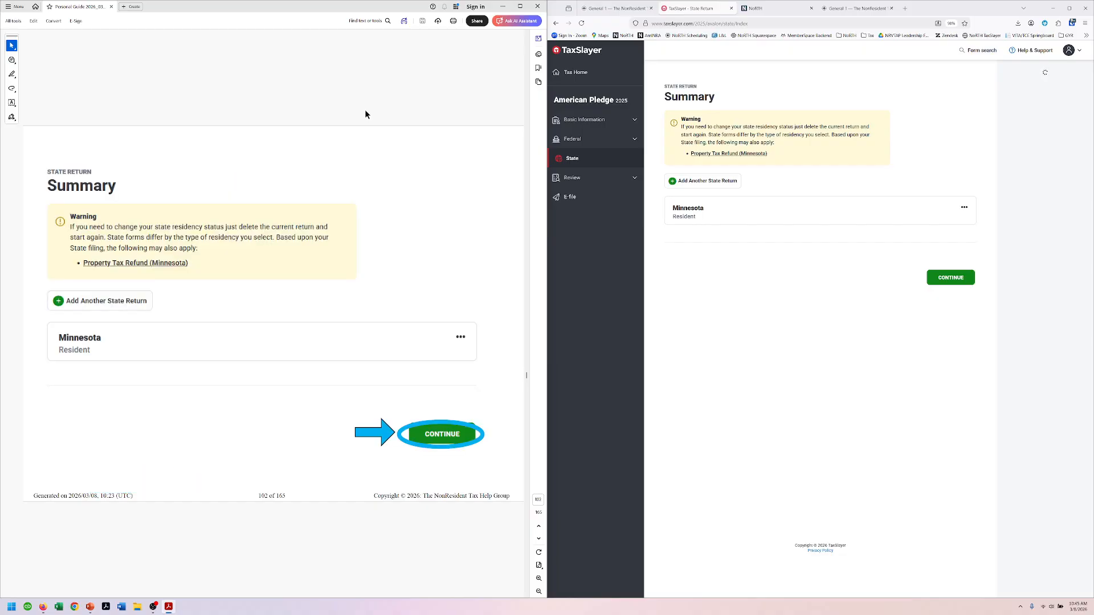
left_click(941, 278)
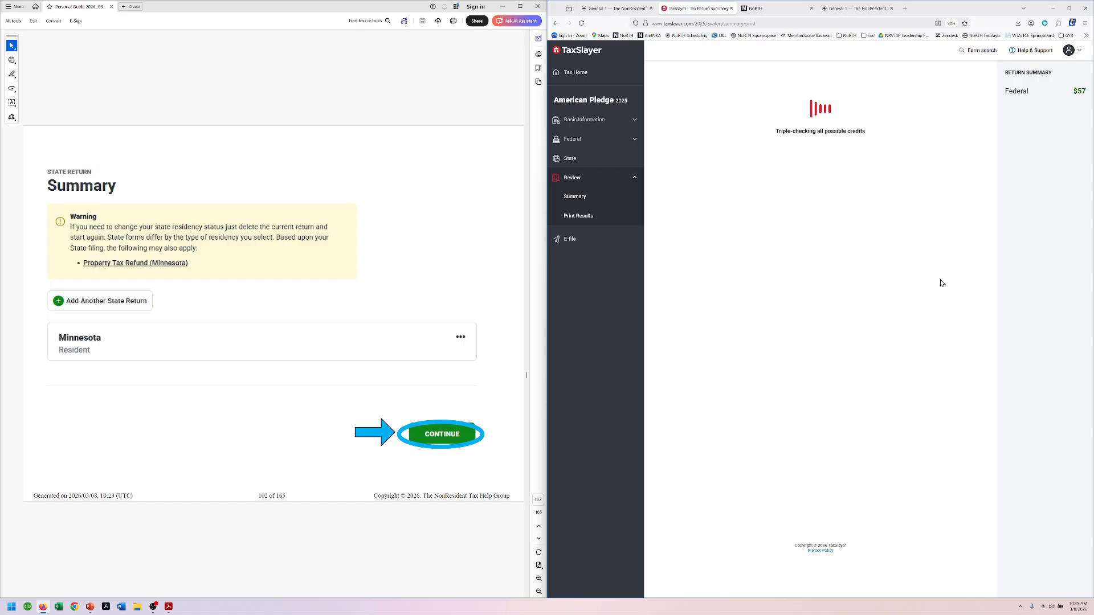
left_click(408, 100)
Step: Page forward in the guide while the summary loads: $57.00 federal refund, $3.00 Minnesota due
key("Page_Down")
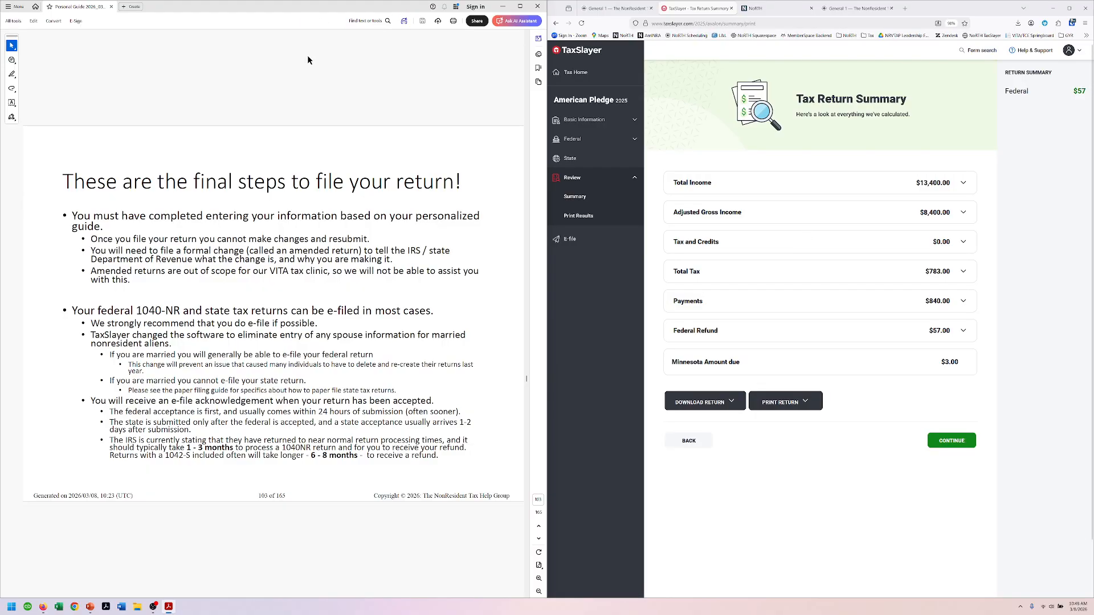
scroll(308, 59, "down", 1)
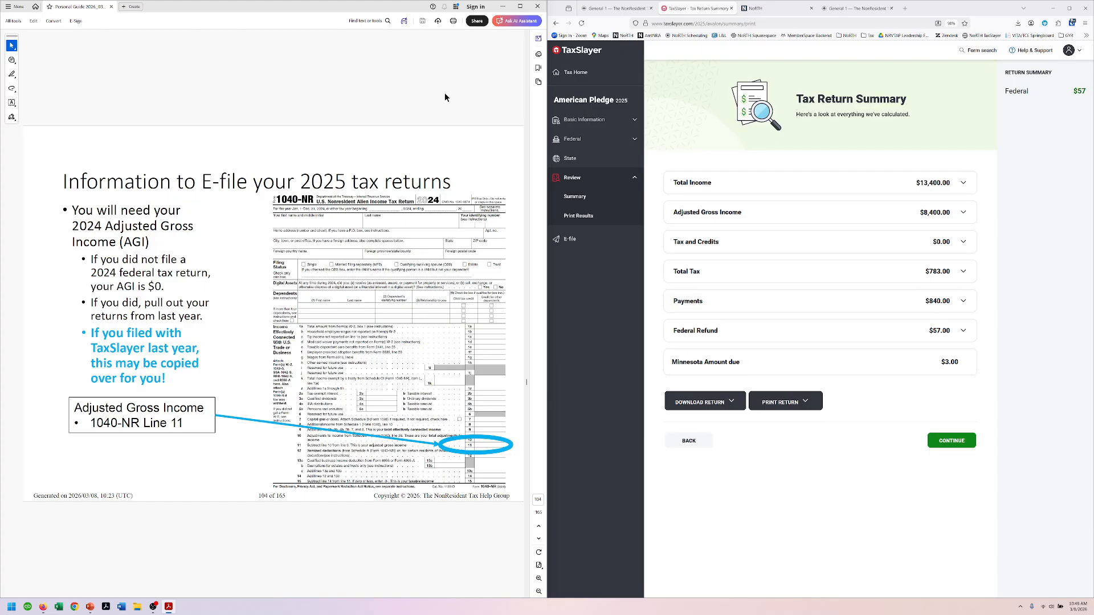
key("Right")
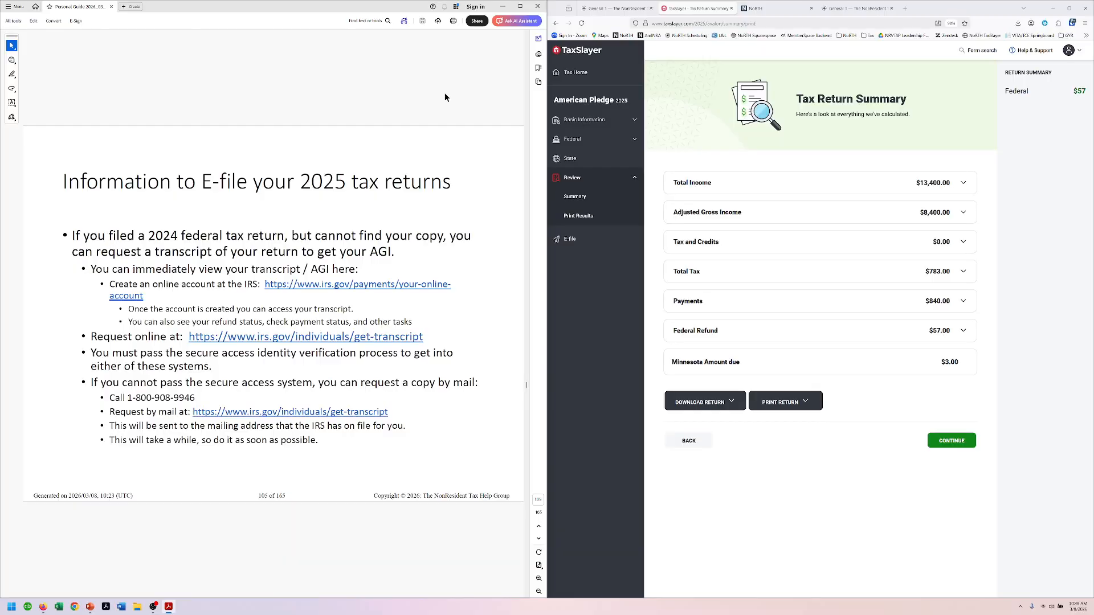
key("Right")
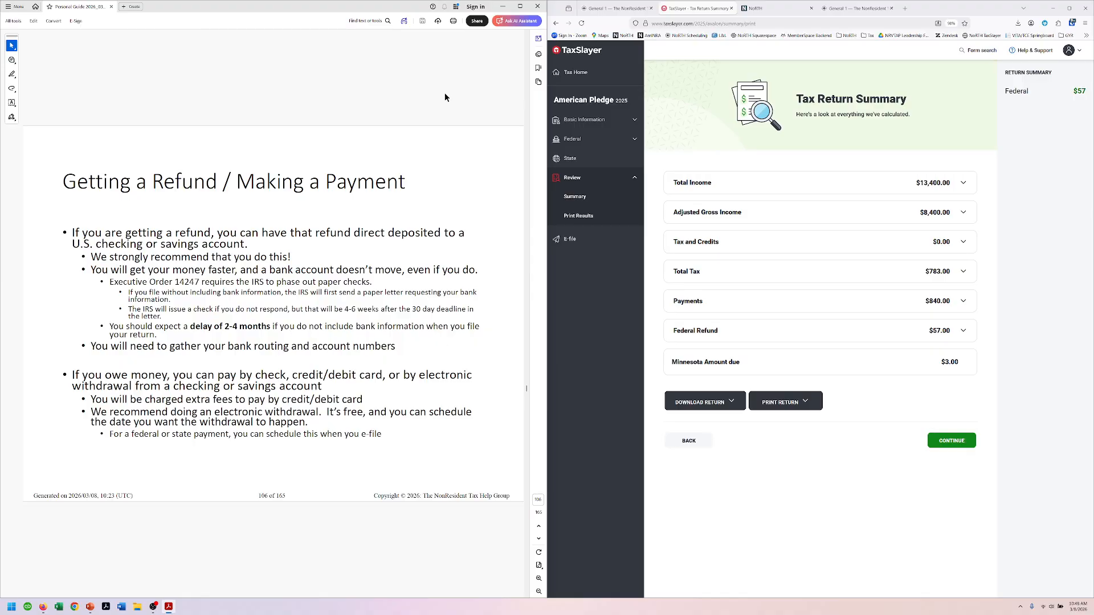
key("Right")
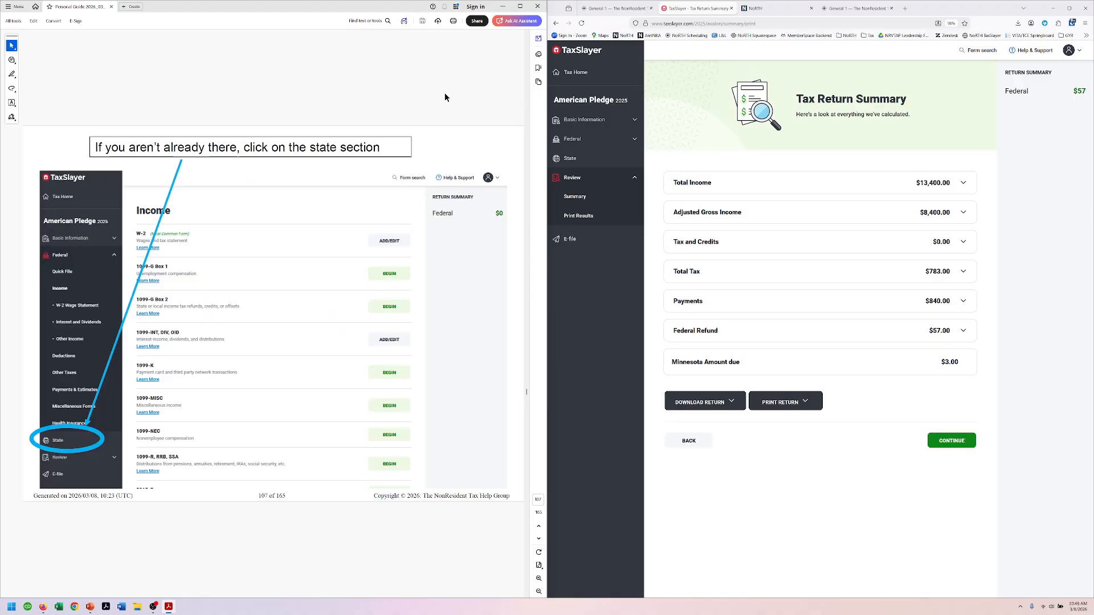
key("Right")
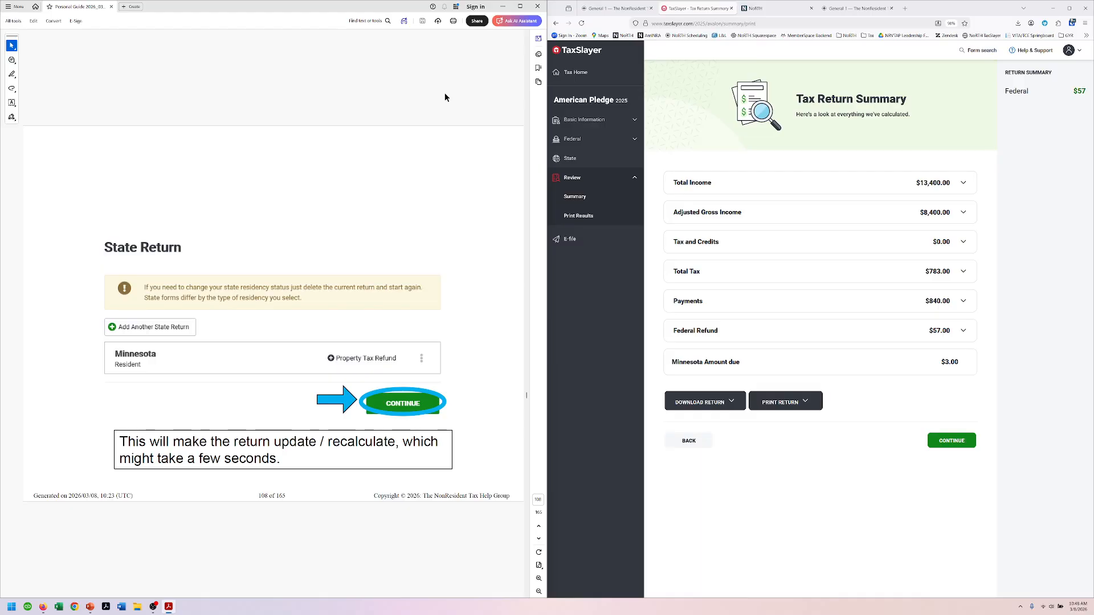
key("Right")
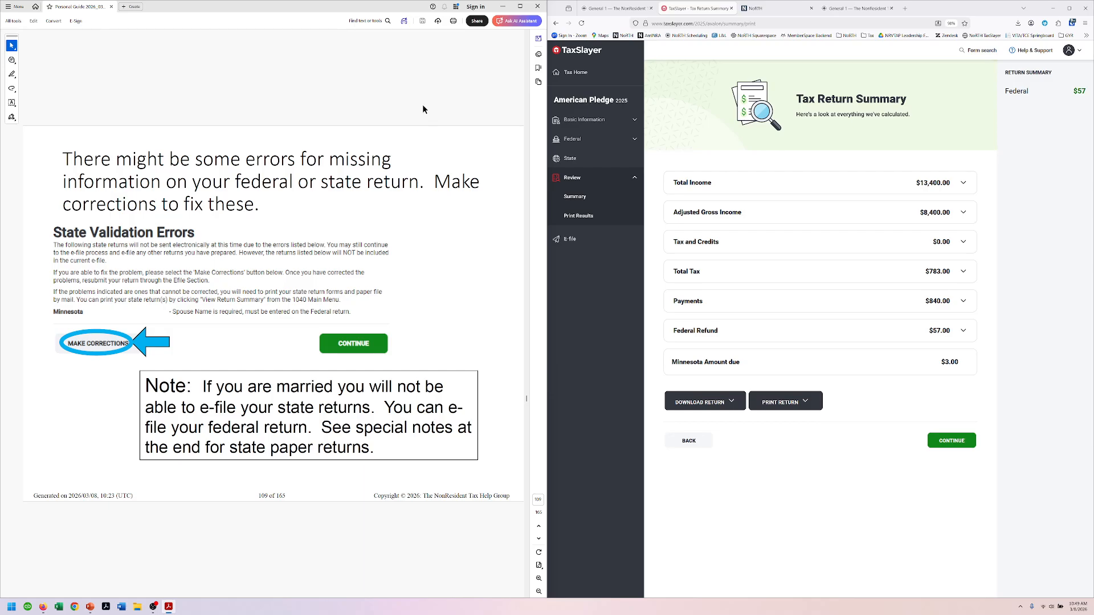
key("Page_Down")
key("Page_Down")
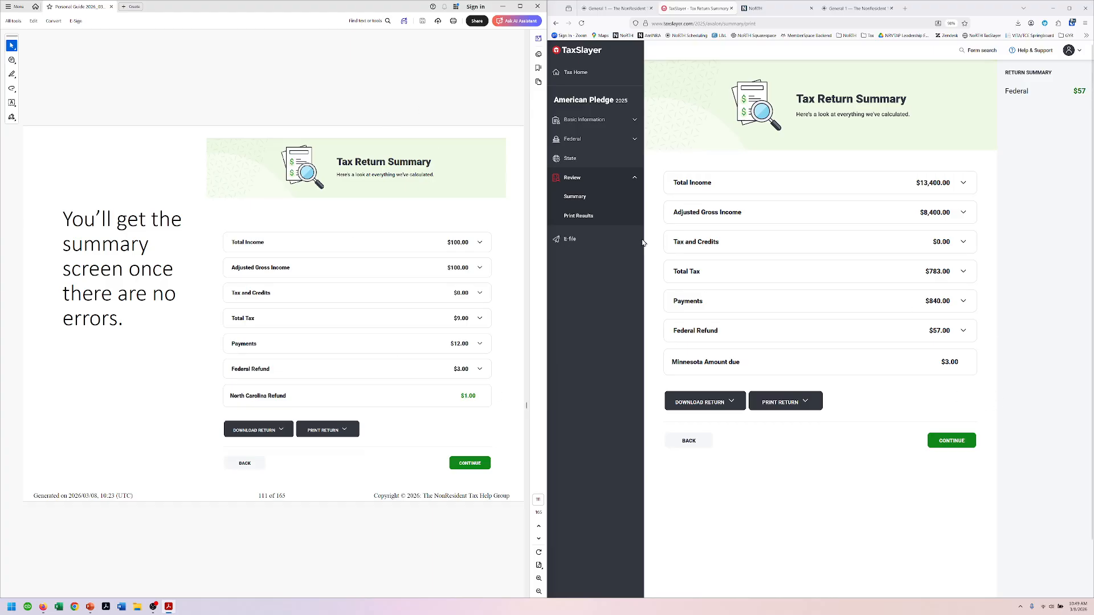
key("Page_Down")
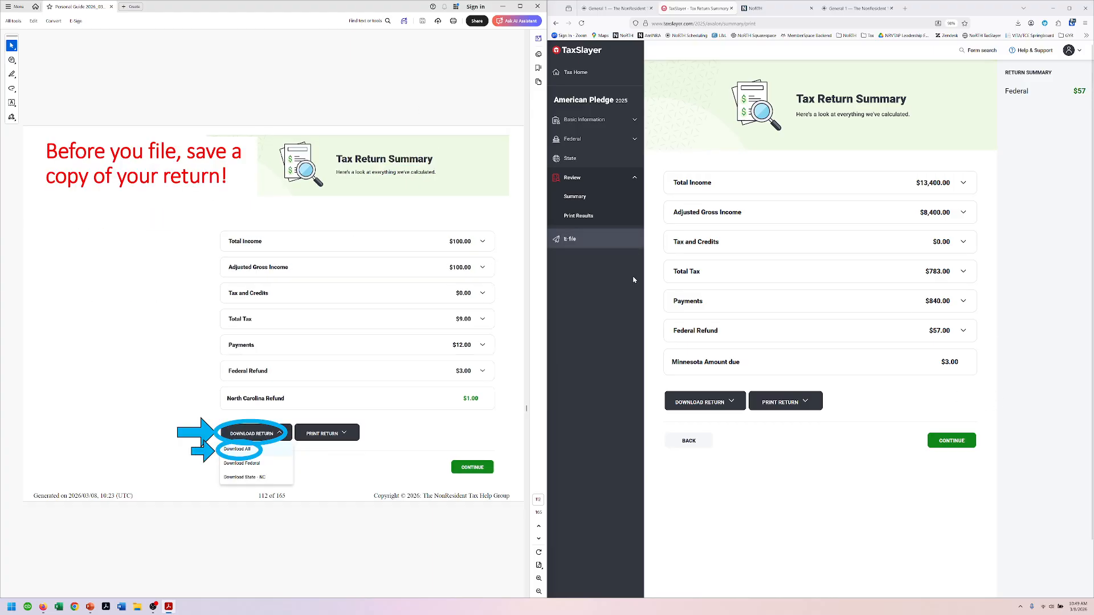
left_click(734, 402)
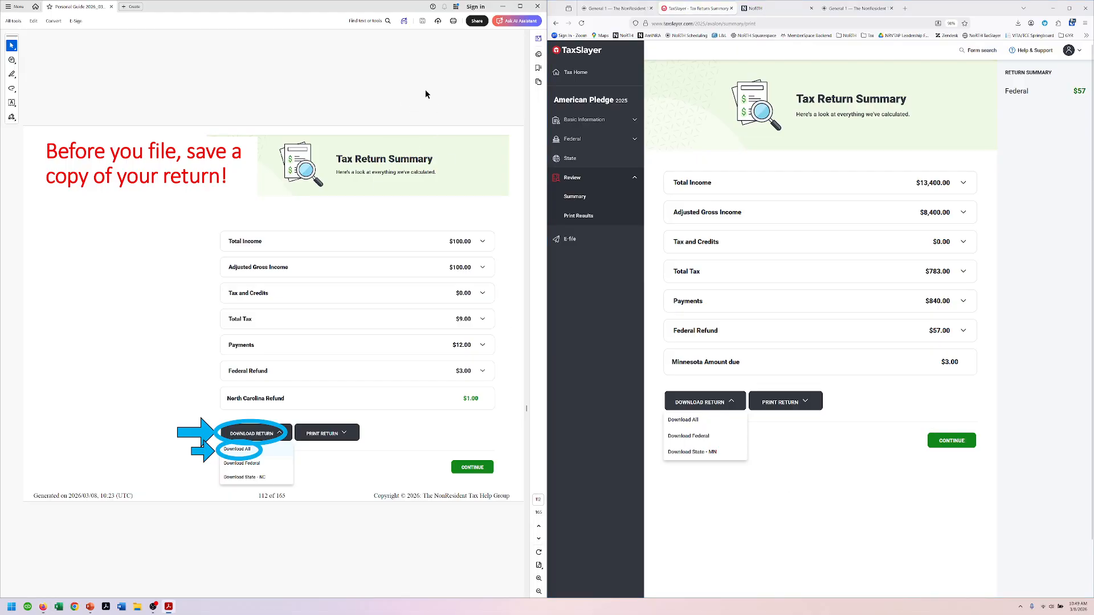
scroll(425, 90, "down", 2)
left_click(966, 490)
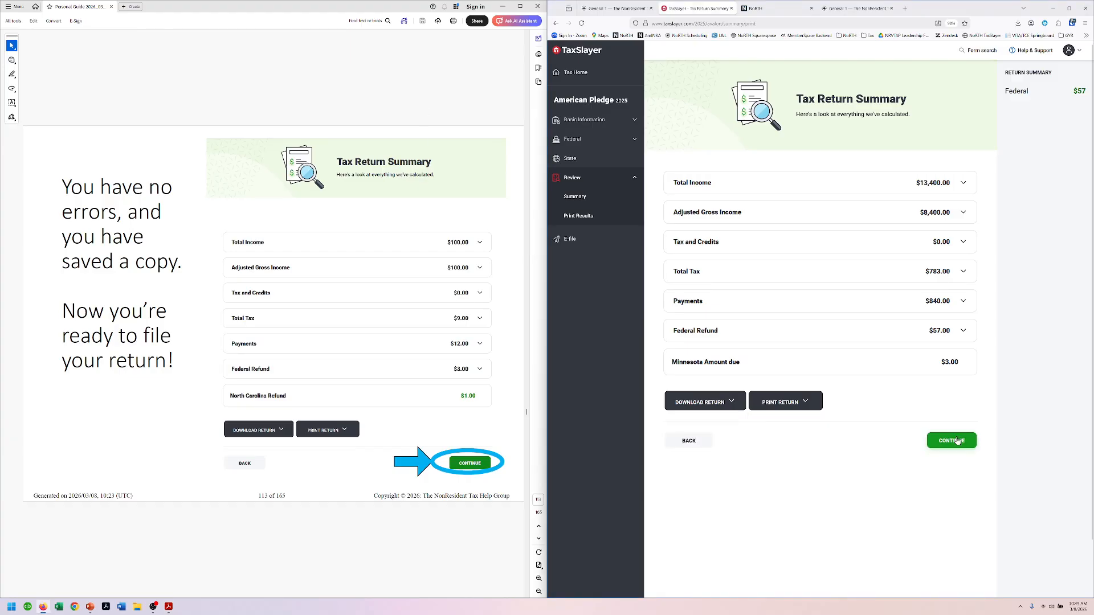
Step: Continue from the Tax Return Summary to the E-file 'Don't miss out.' page
left_click(955, 441)
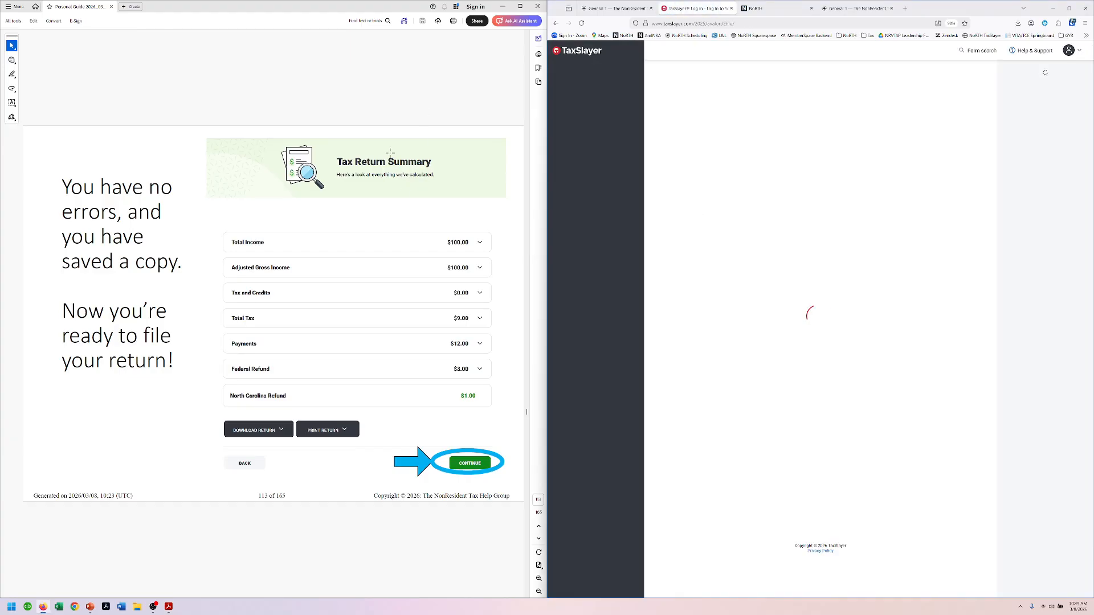
scroll(391, 85, "down", 2)
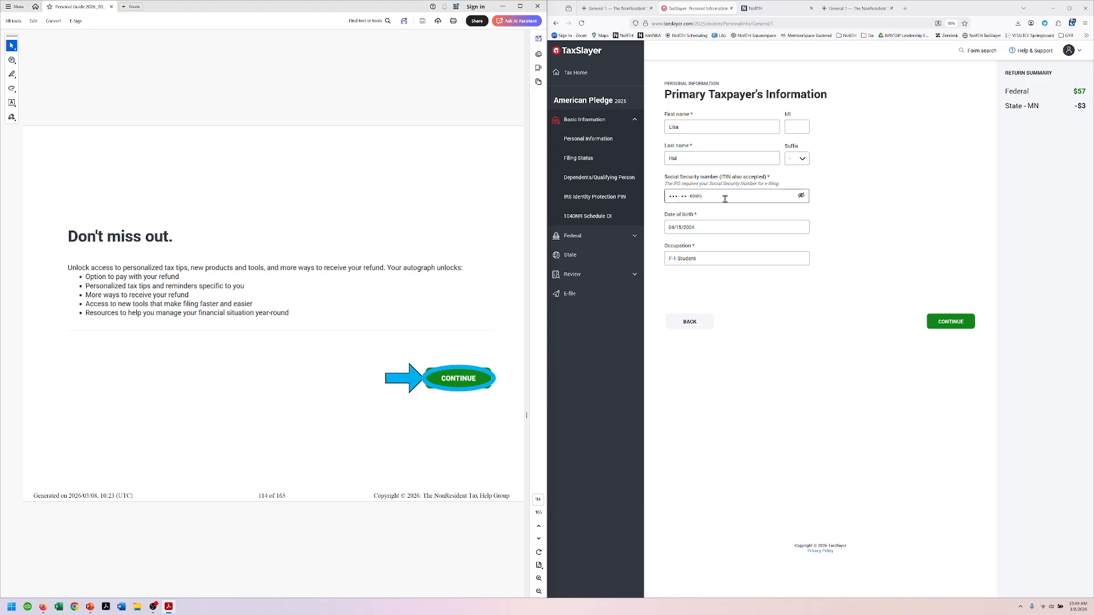
left_click_drag(969, 10, 0, 97)
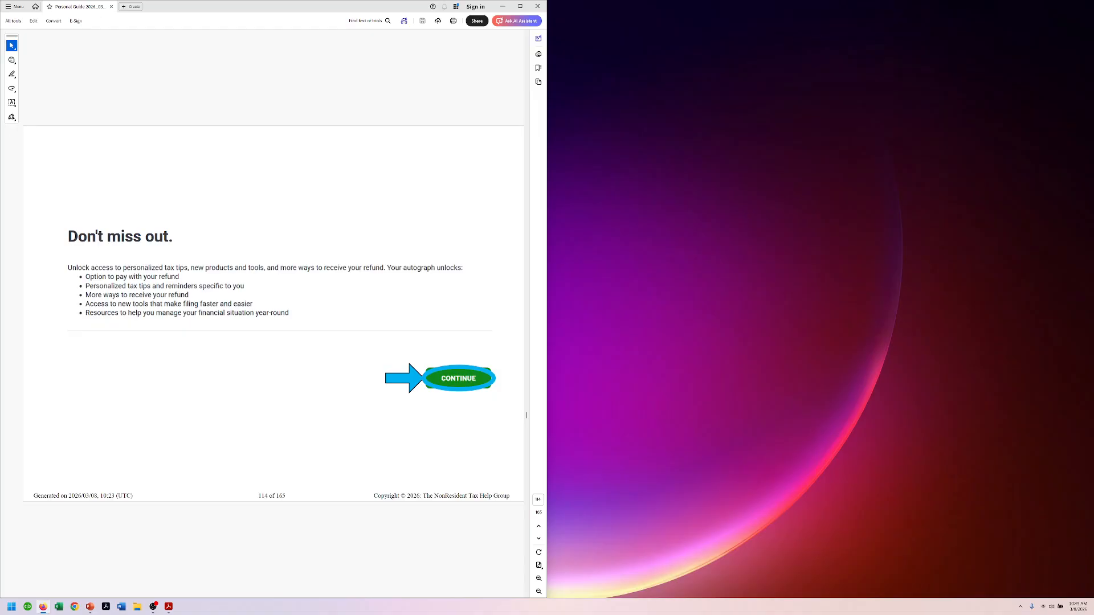
left_click_drag(0, 168, 1093, 80)
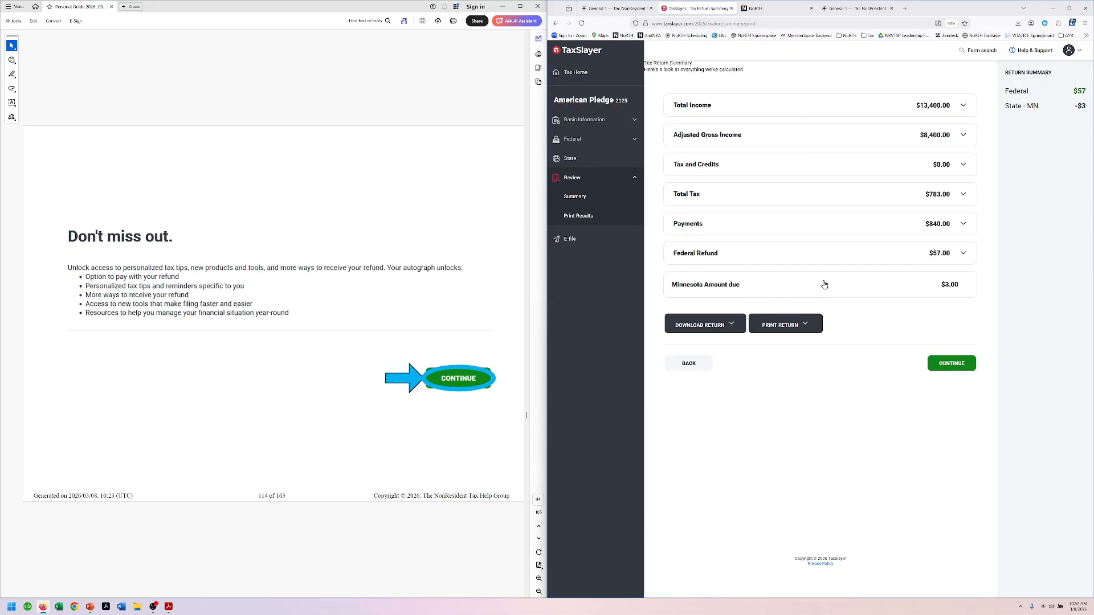
left_click(950, 443)
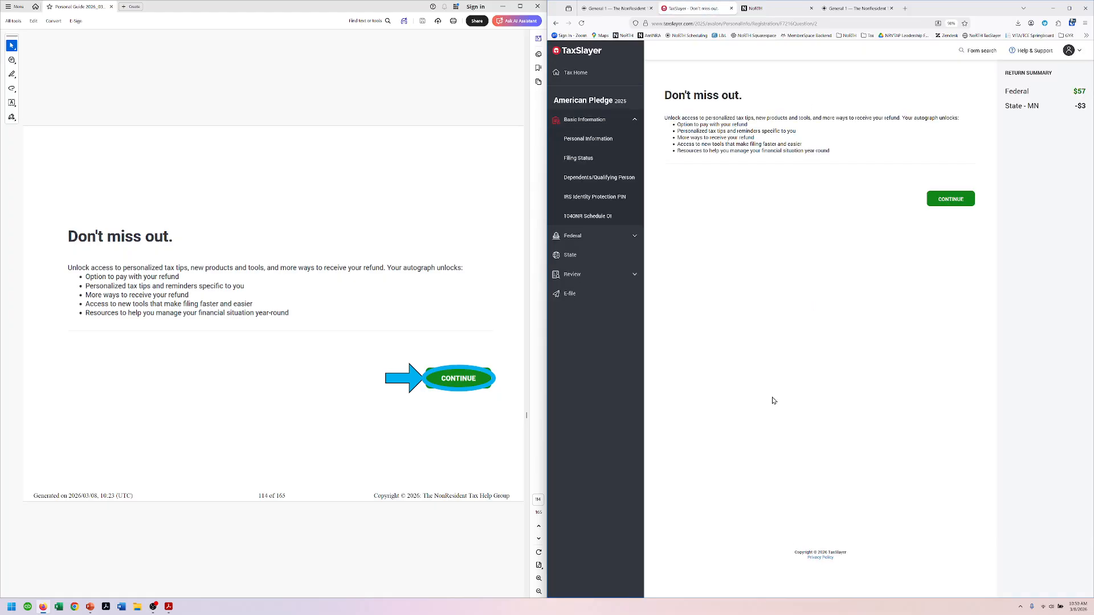
Step: Continue past 'Don't miss out.' and decline the optional consent form with NO, THANKS
left_click(950, 201)
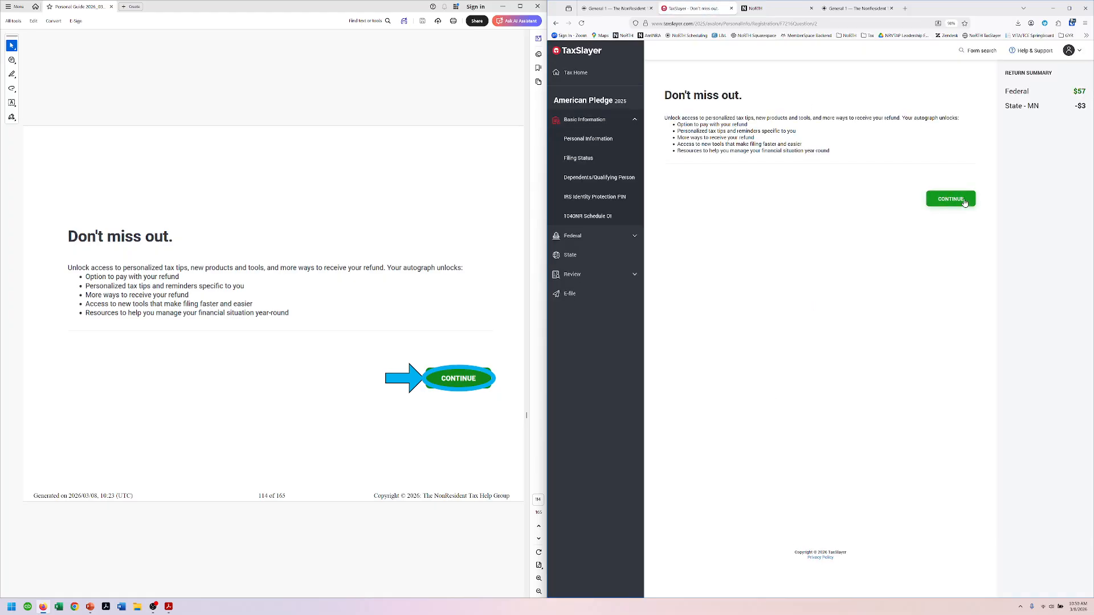
left_click(398, 83)
scroll(400, 103, "down", 2)
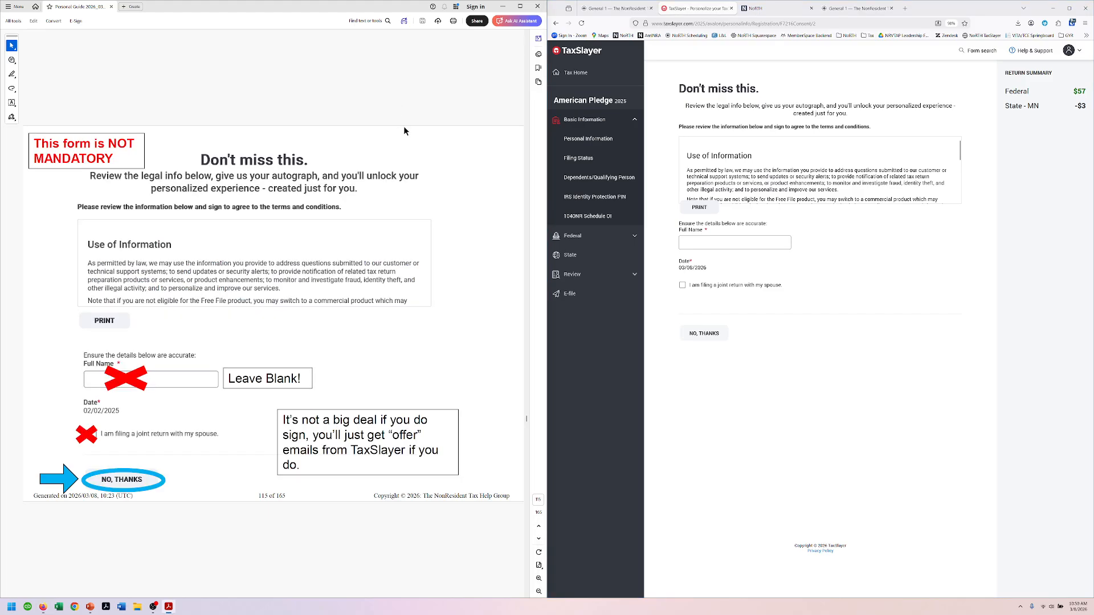
left_click(703, 335)
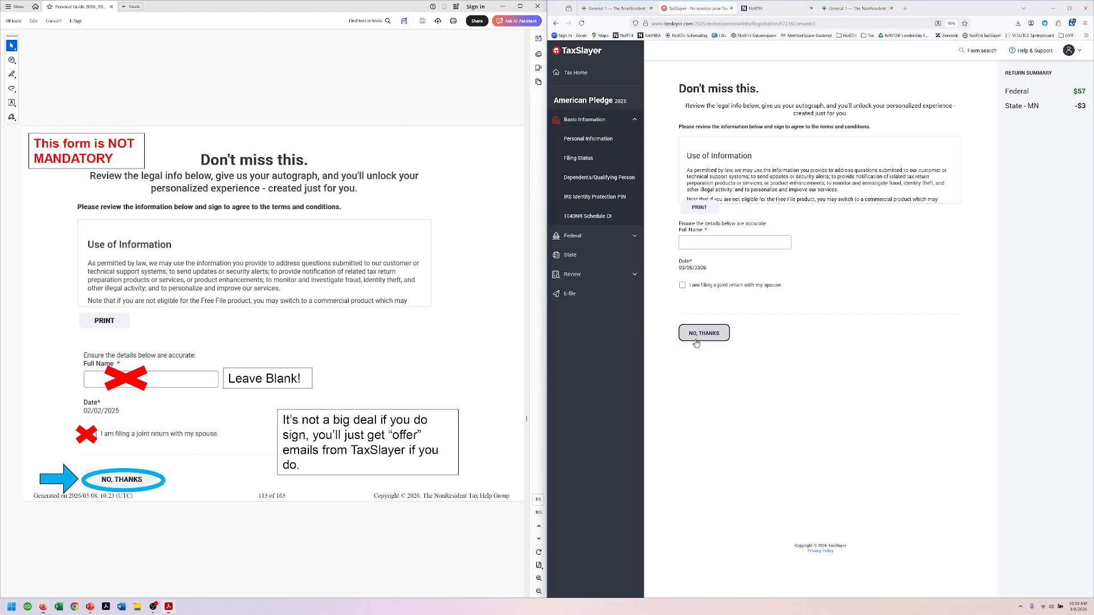
Step: Confirm 'Yes, I'm done with my return(s)' and proceed to the remaining filing details
left_click(399, 100)
scroll(399, 101, "down", 2)
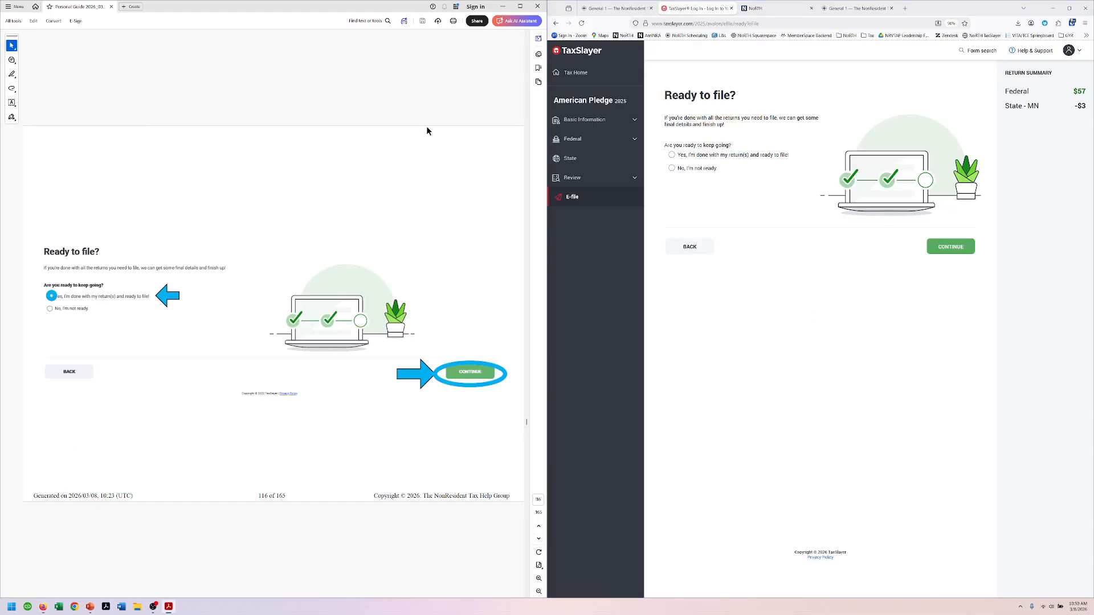
left_click(699, 151)
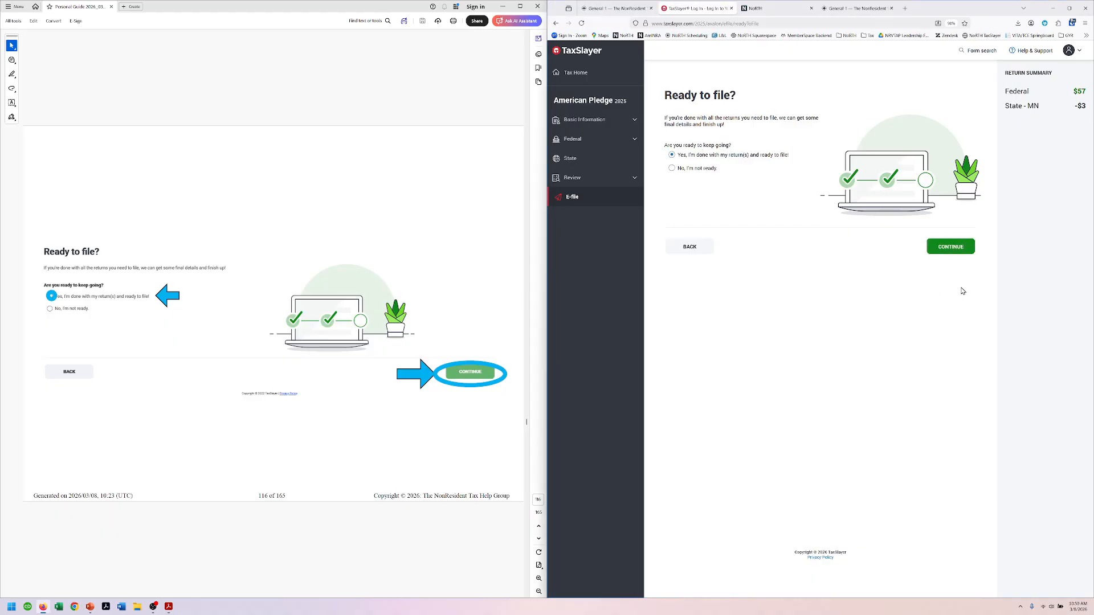
left_click(945, 248)
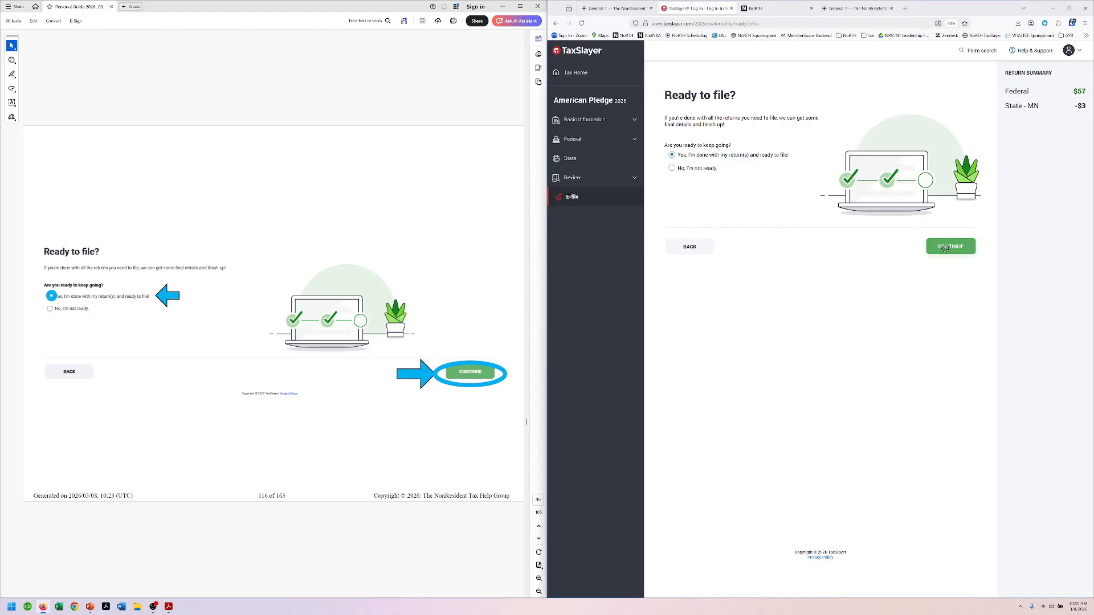
left_click(437, 96)
scroll(437, 96, "down", 2)
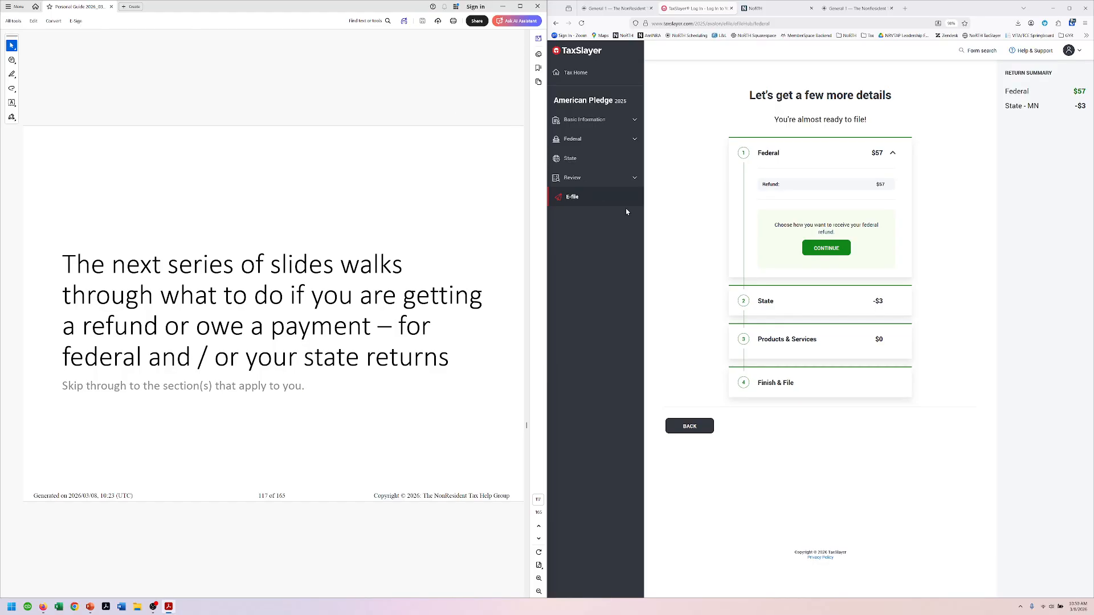
Step: Choose Direct deposit as the Federal Refund Method for the $57 refund
scroll(457, 101, "down", 1)
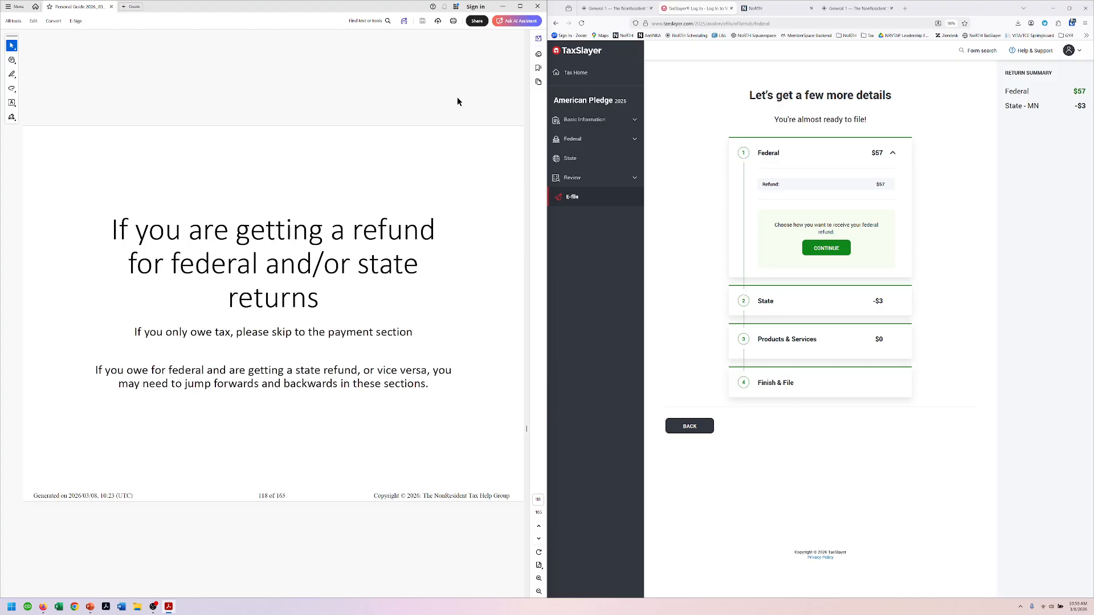
scroll(456, 114, "down", 1)
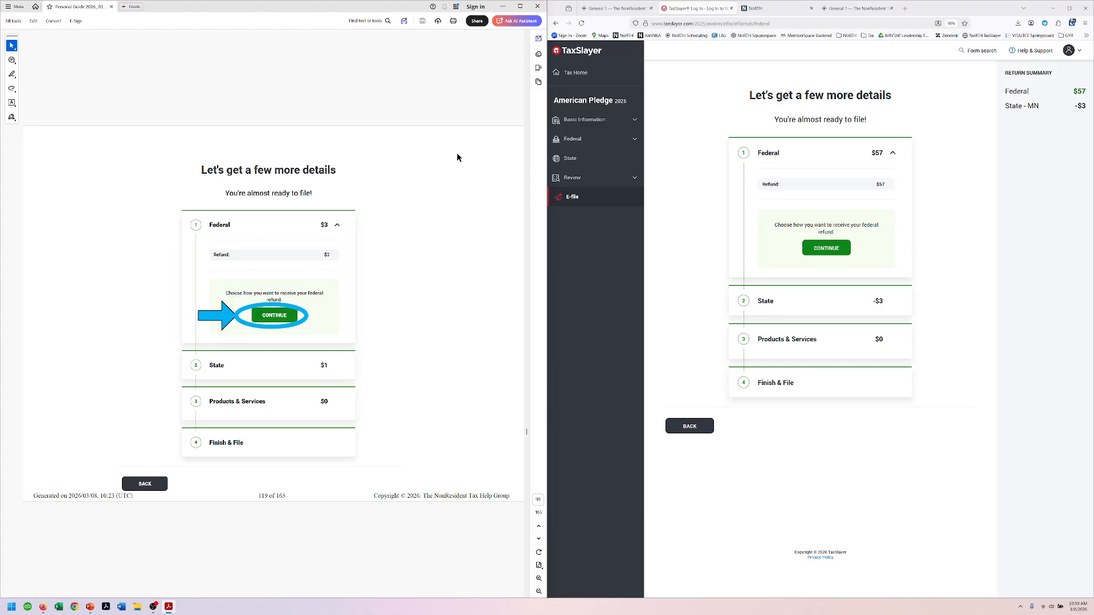
left_click(827, 249)
scroll(422, 93, "down", 1)
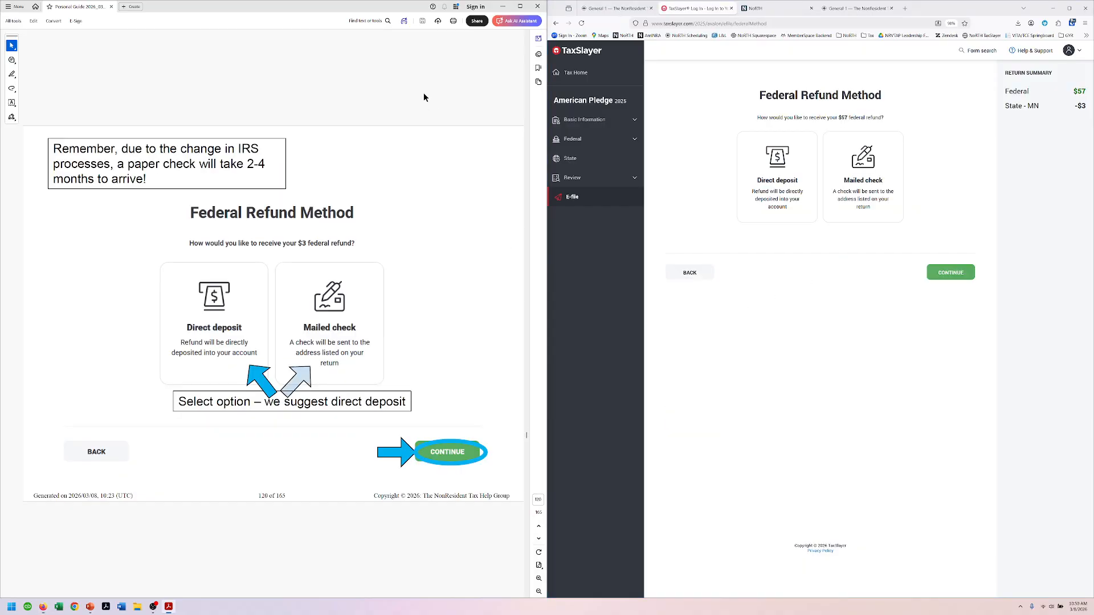
left_click(768, 181)
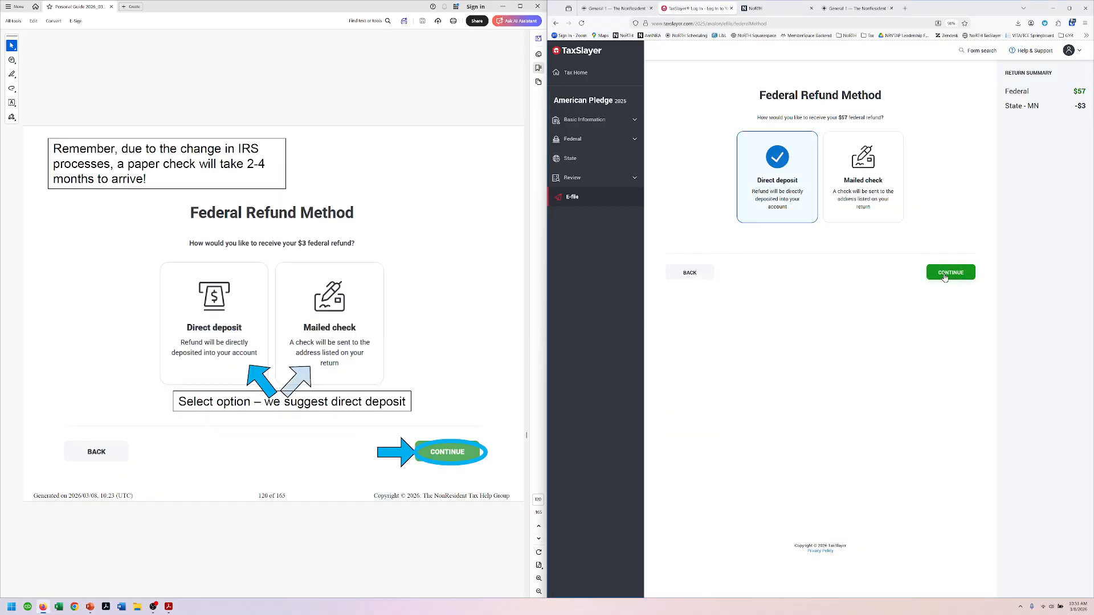
scroll(407, 100, "down", 1)
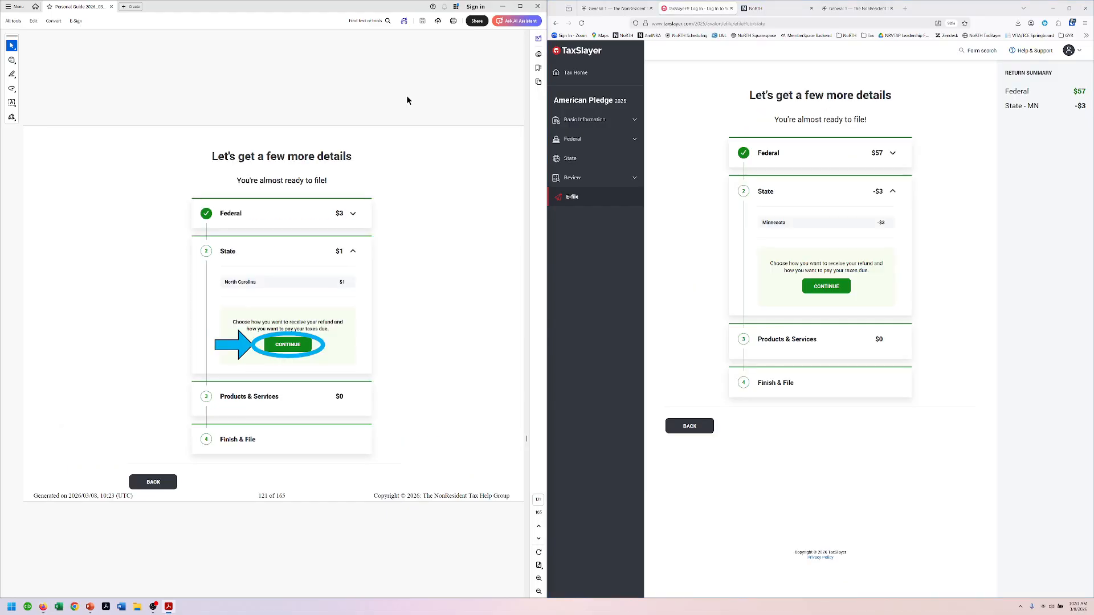
Step: Choose Direct debit as the State Payment Method for the $3 Minnesota balance
left_click(833, 288)
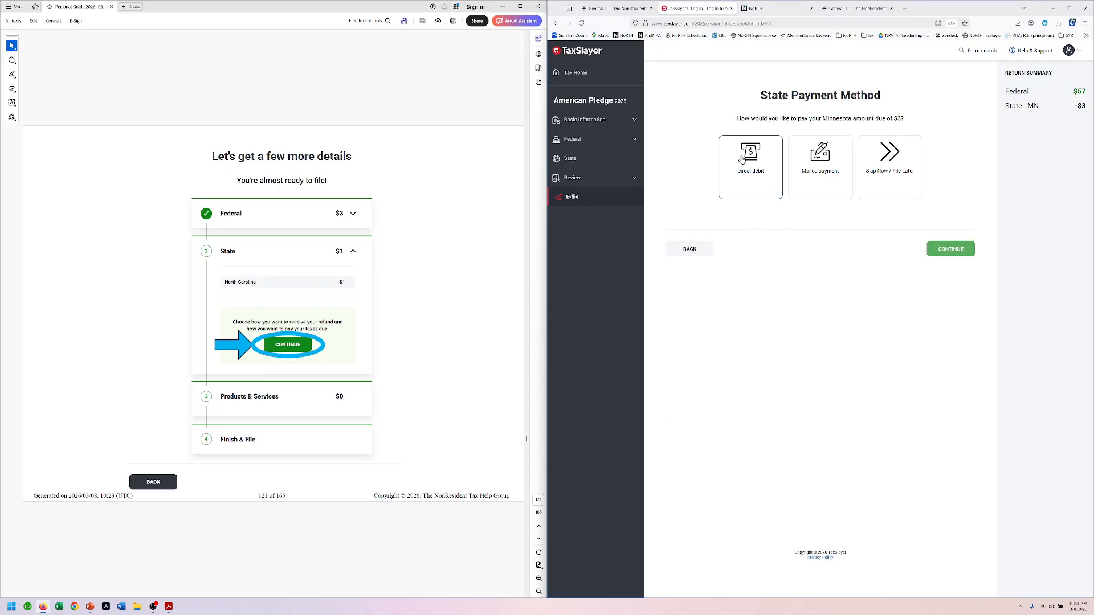
left_click(742, 160)
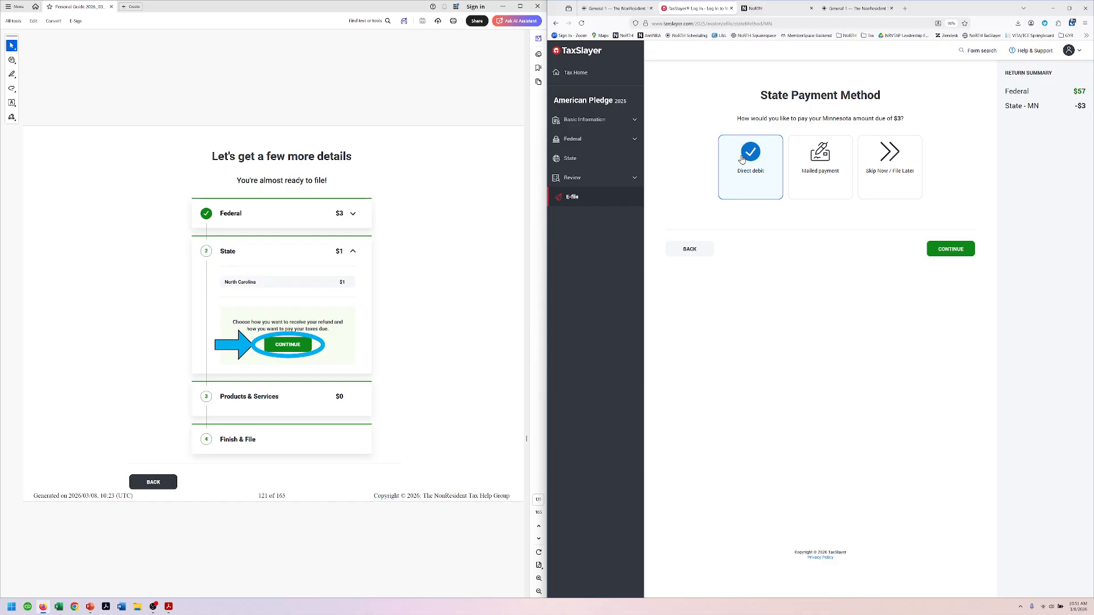
left_click(950, 250)
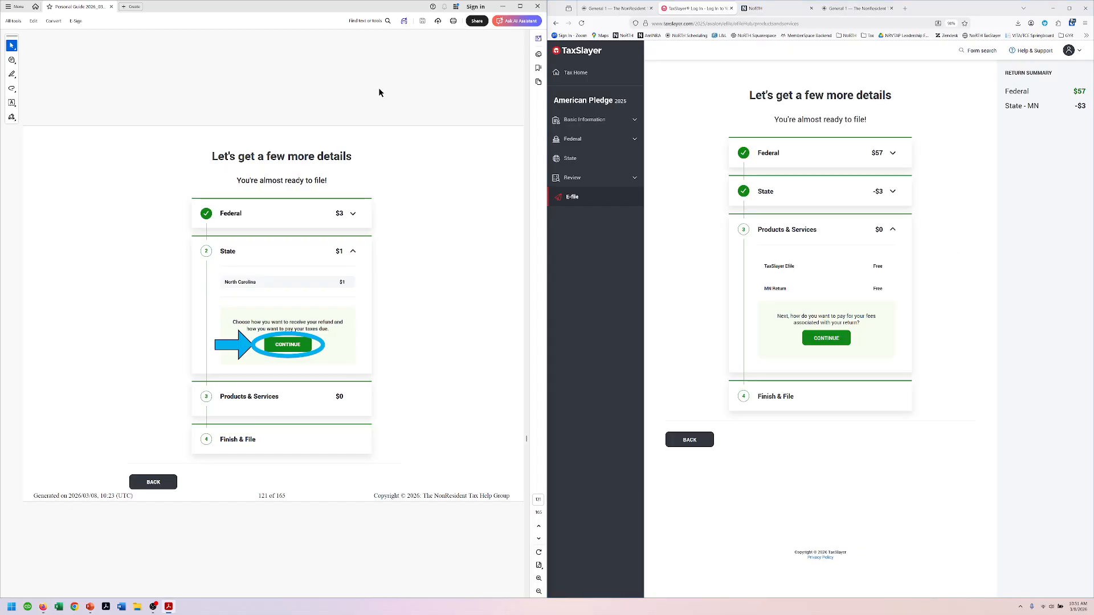
Step: Accept the $0 Products & Services fees and continue to the Finish & File step
scroll(379, 87, "down", 2)
scroll(471, 217, "down", 2)
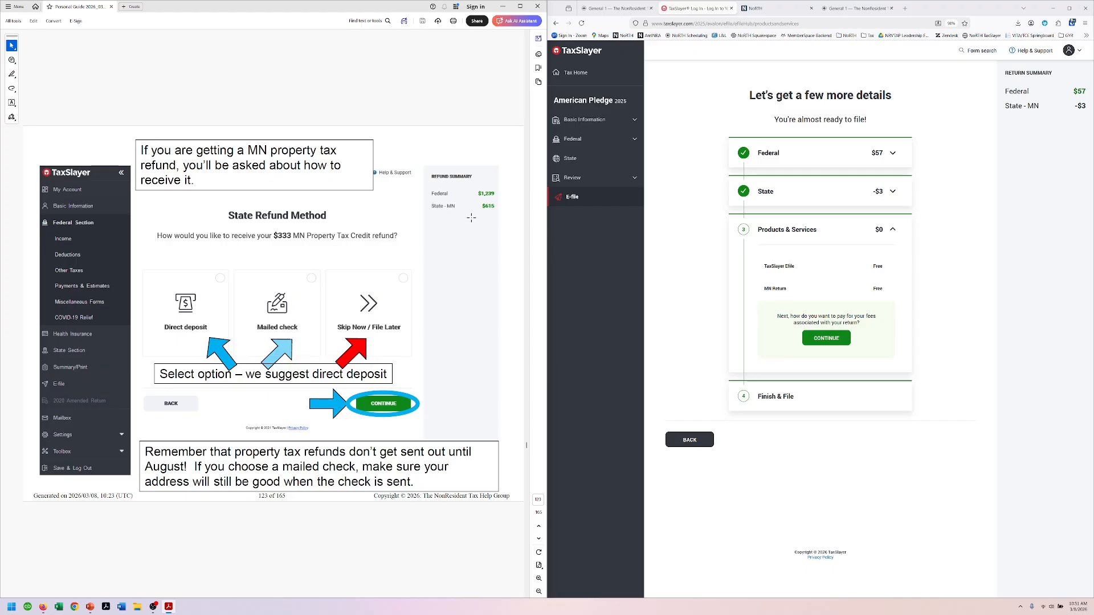
scroll(472, 217, "down", 1)
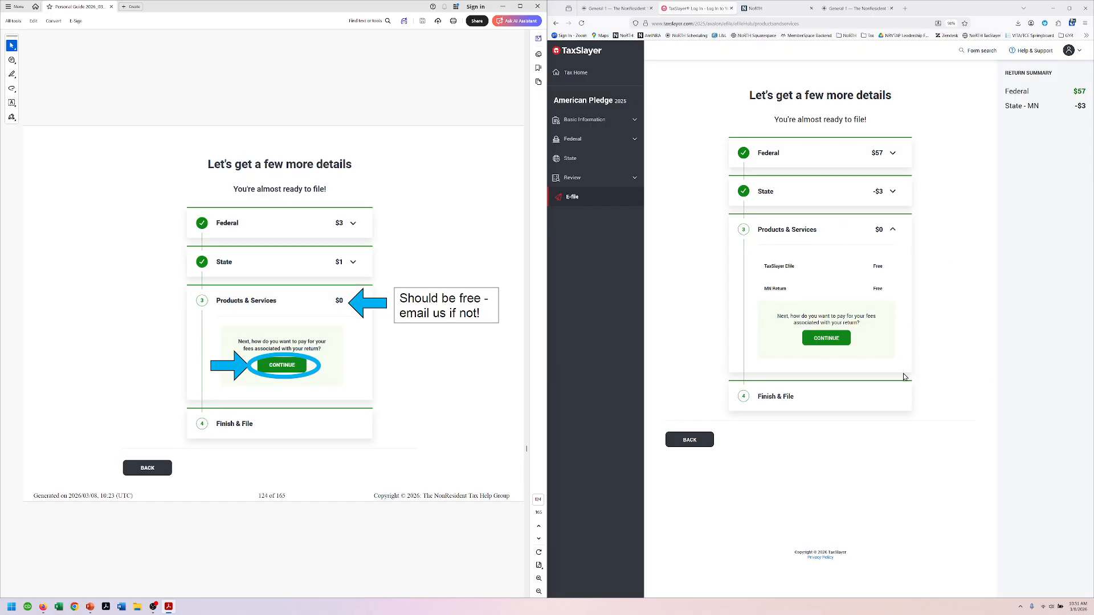
left_click(832, 340)
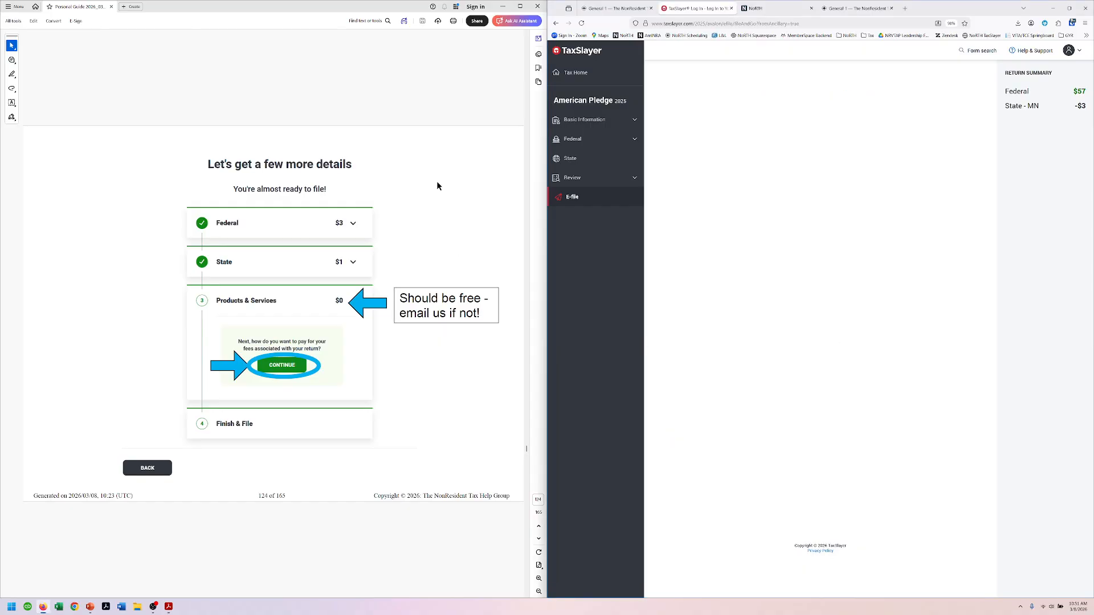
scroll(423, 79, "down", 1)
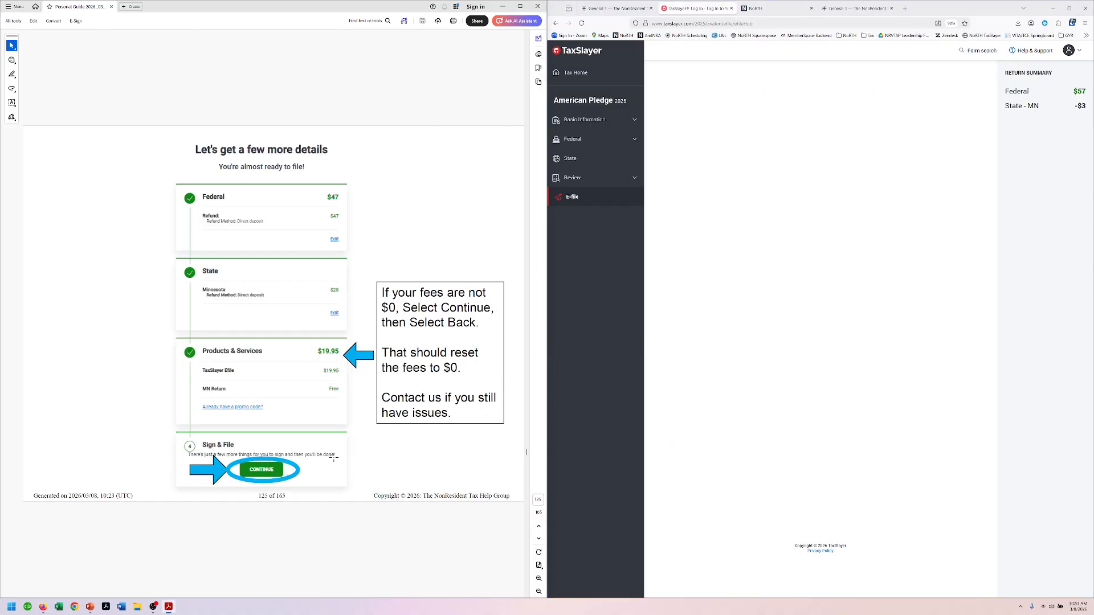
scroll(459, 89, "down", 1)
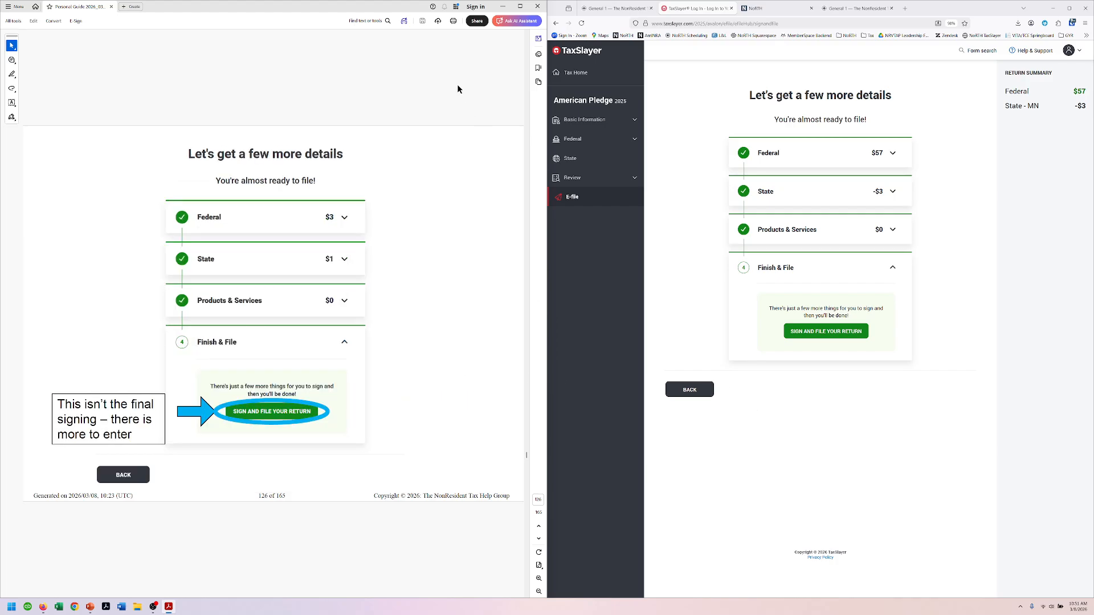
Step: Start signing and filing, send the whole refund to one account, and add a Checking account nicknamed 'bank'
left_click(834, 337)
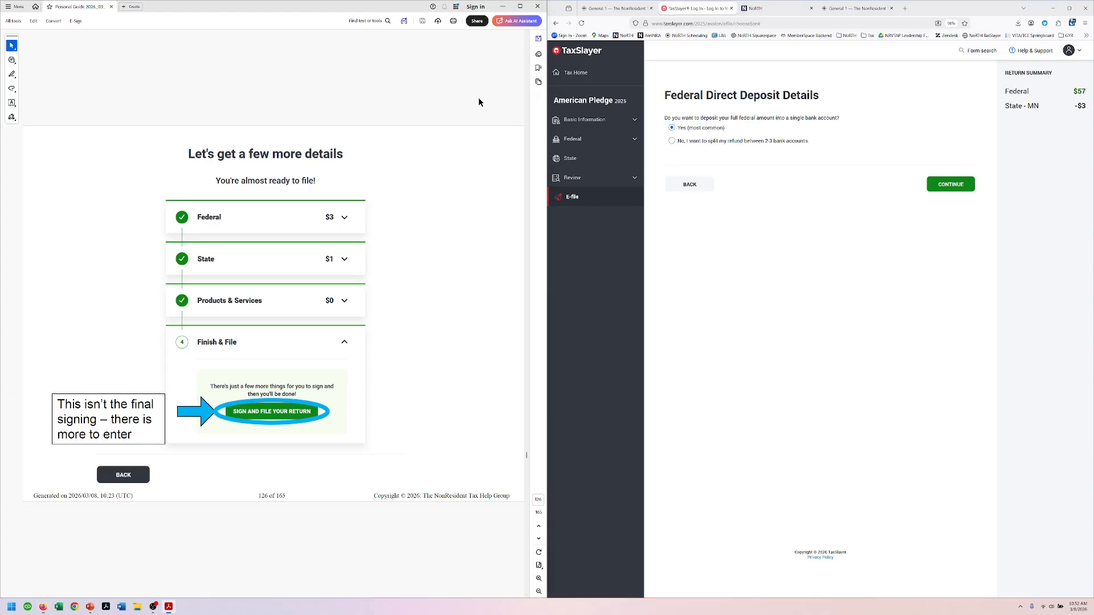
scroll(484, 108, "down", 1)
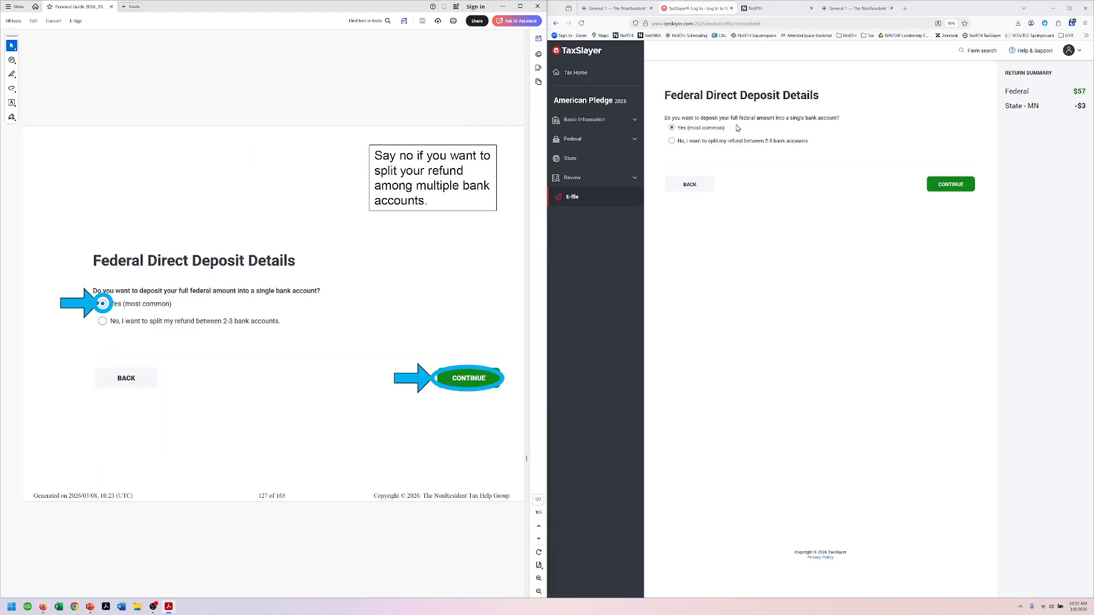
left_click(939, 187)
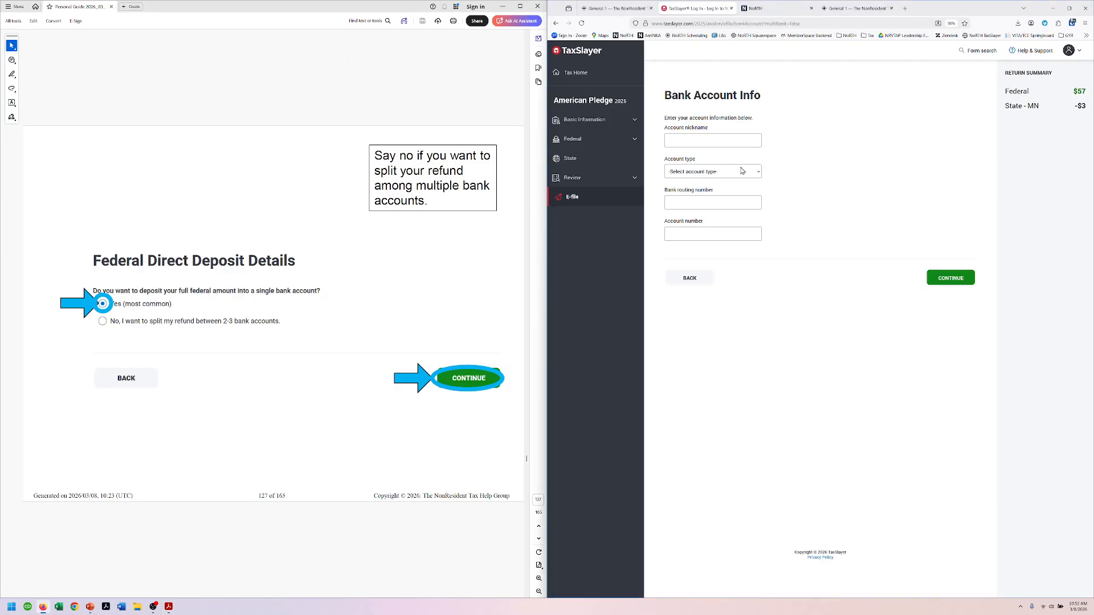
left_click(695, 140)
type("bank")
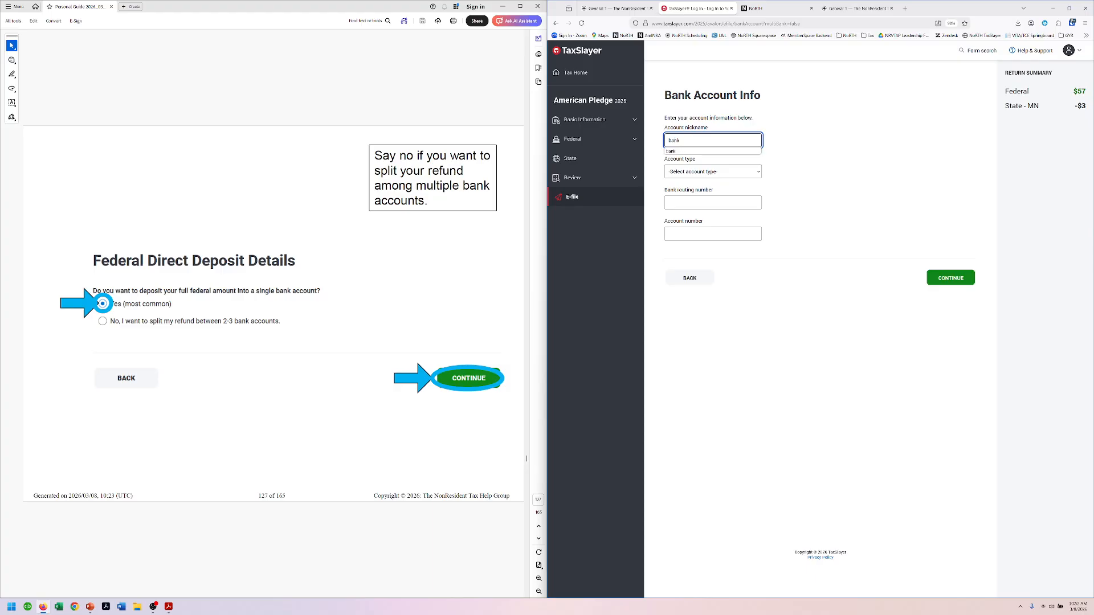
key("Tab")
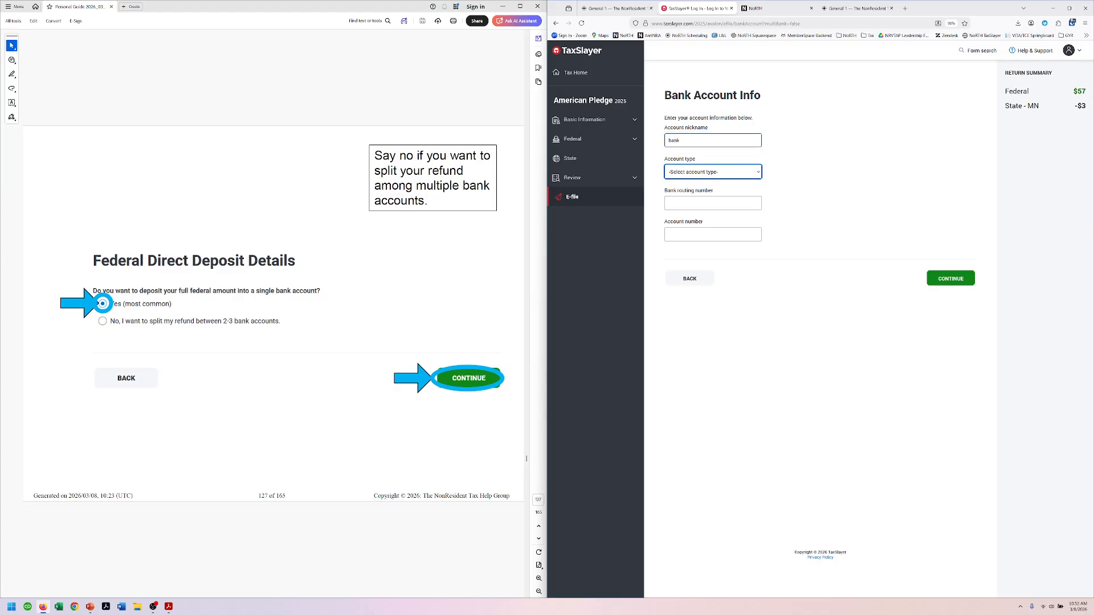
left_click(717, 172)
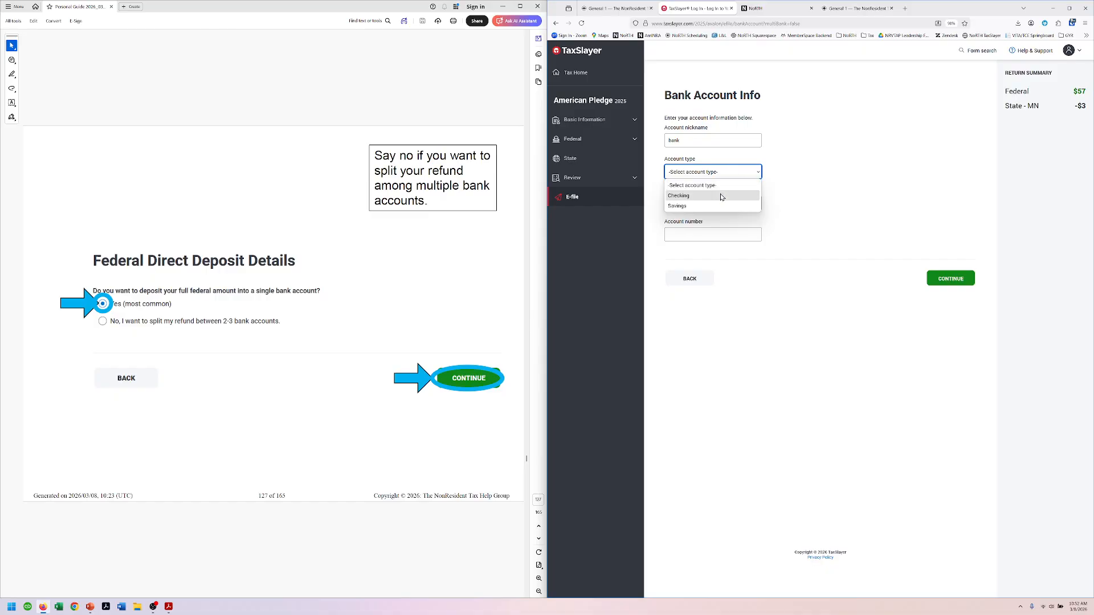
left_click(722, 193)
Step: Enter routing number 091000019 and the bank account number, then save the account
left_click(722, 202)
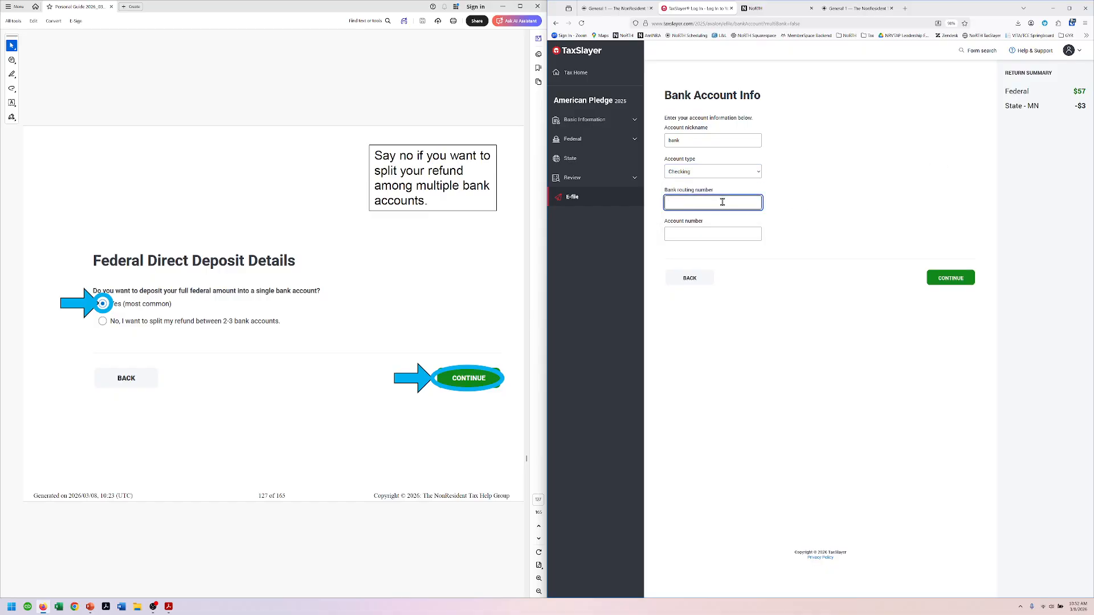
type("091")
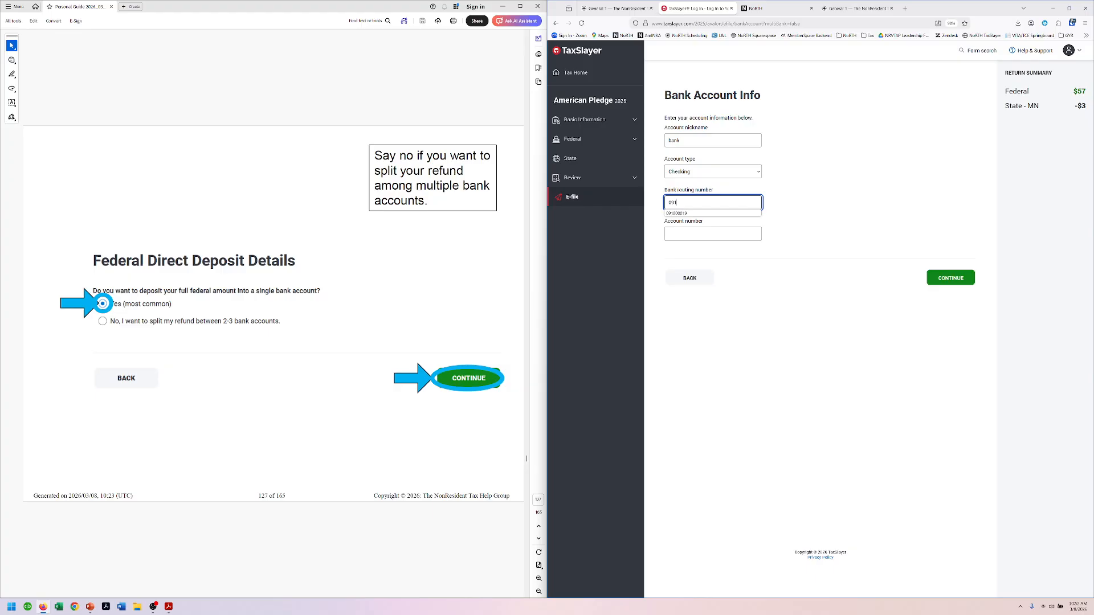
type("000019")
key("Tab")
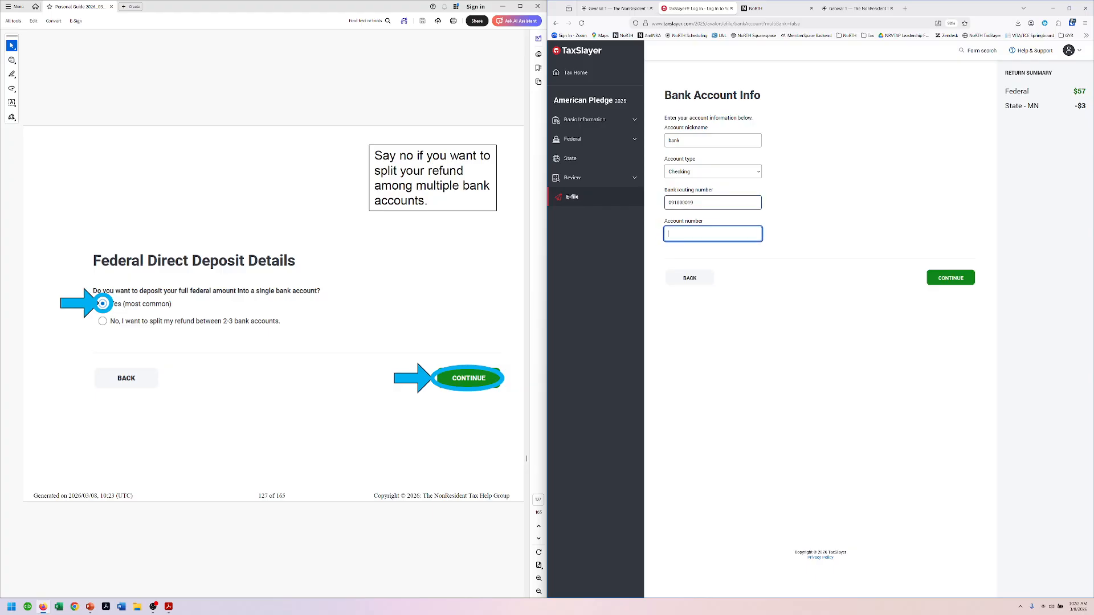
type("123456789123")
key("Tab")
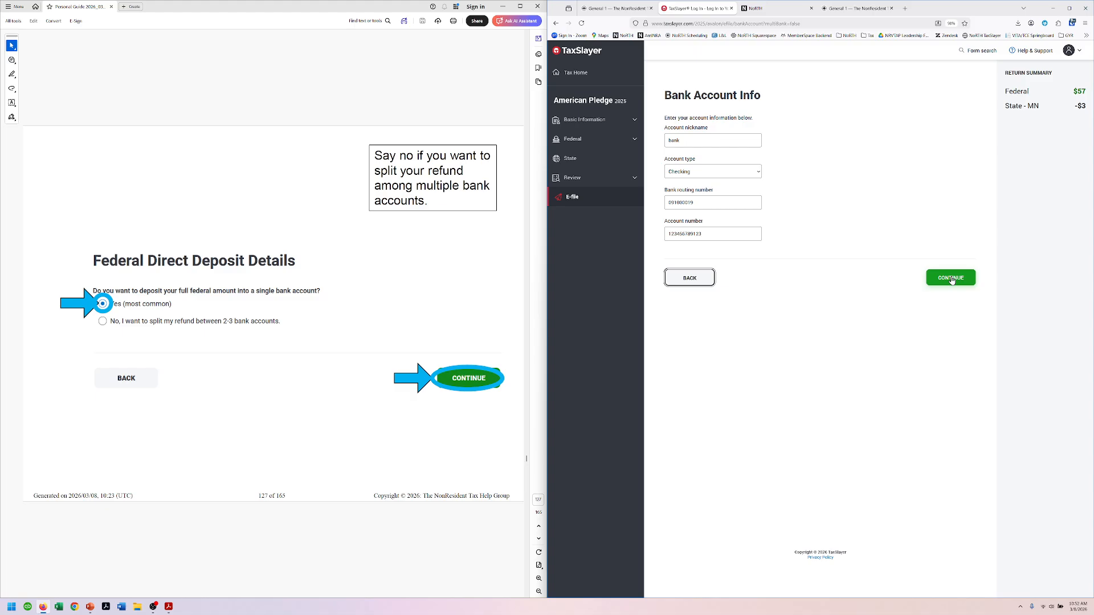
left_click(283, 84)
scroll(291, 108, "down", 3)
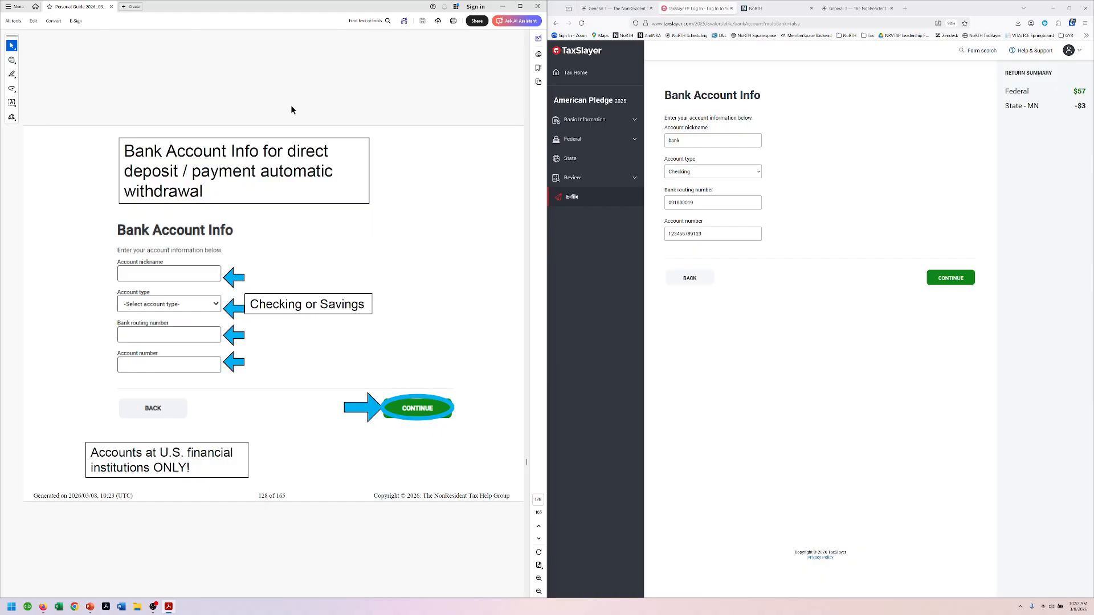
left_click(963, 279)
scroll(306, 71, "down", 3)
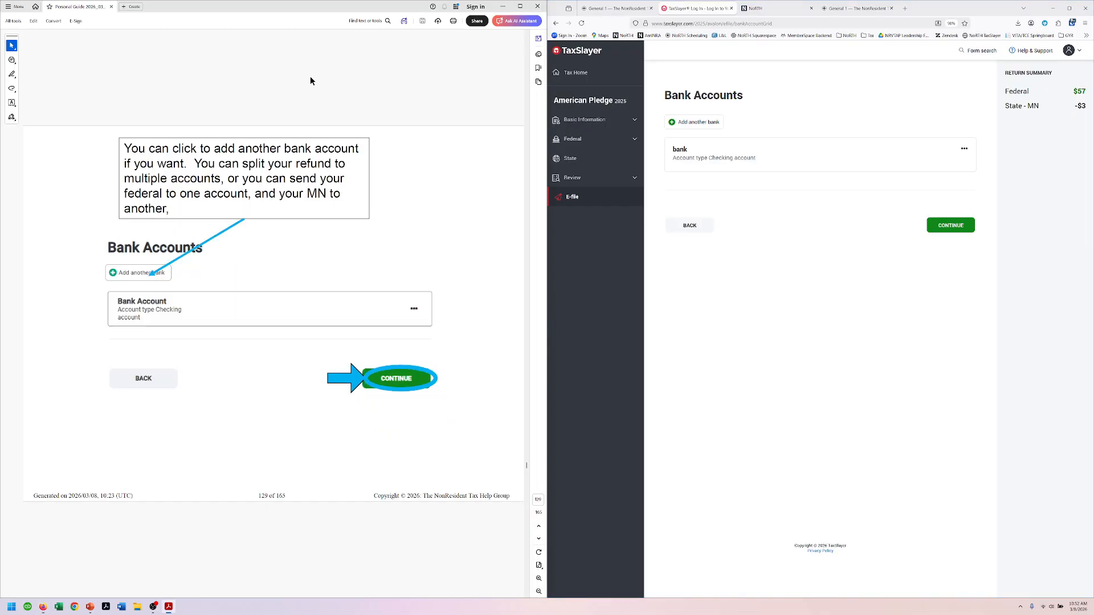
Step: Choose the 'bank' account for the Minnesota amount-due debit
left_click(950, 227)
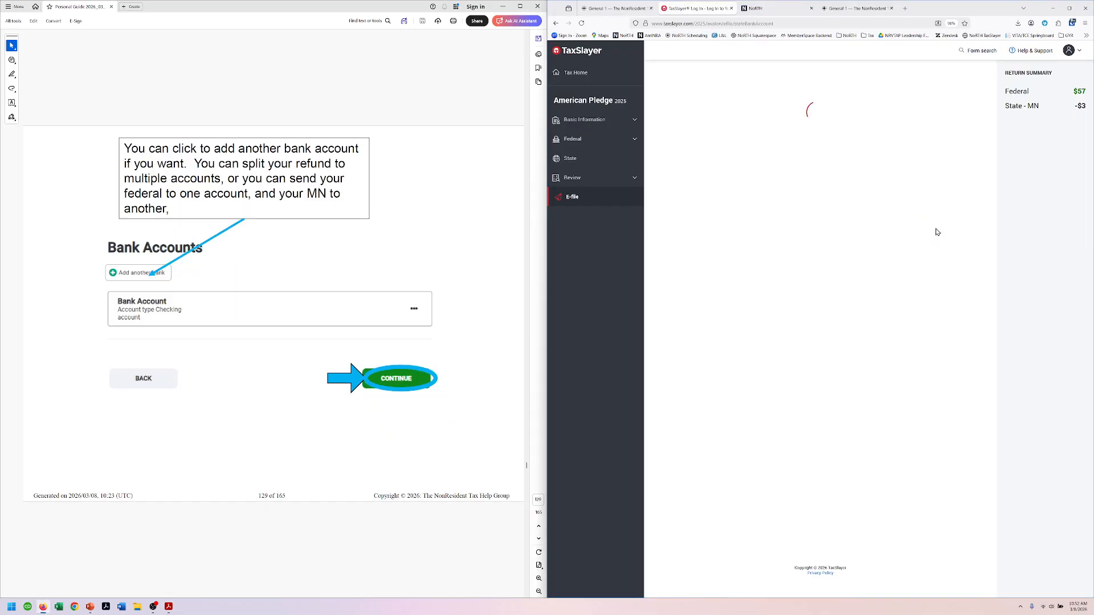
scroll(399, 88, "down", 3)
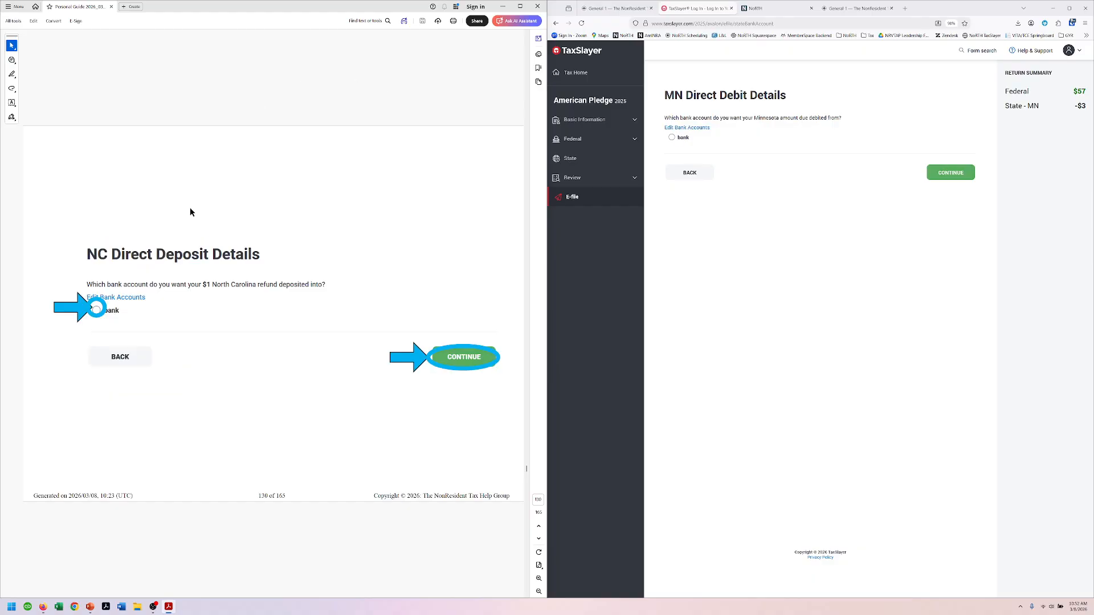
scroll(298, 165, "down", 3)
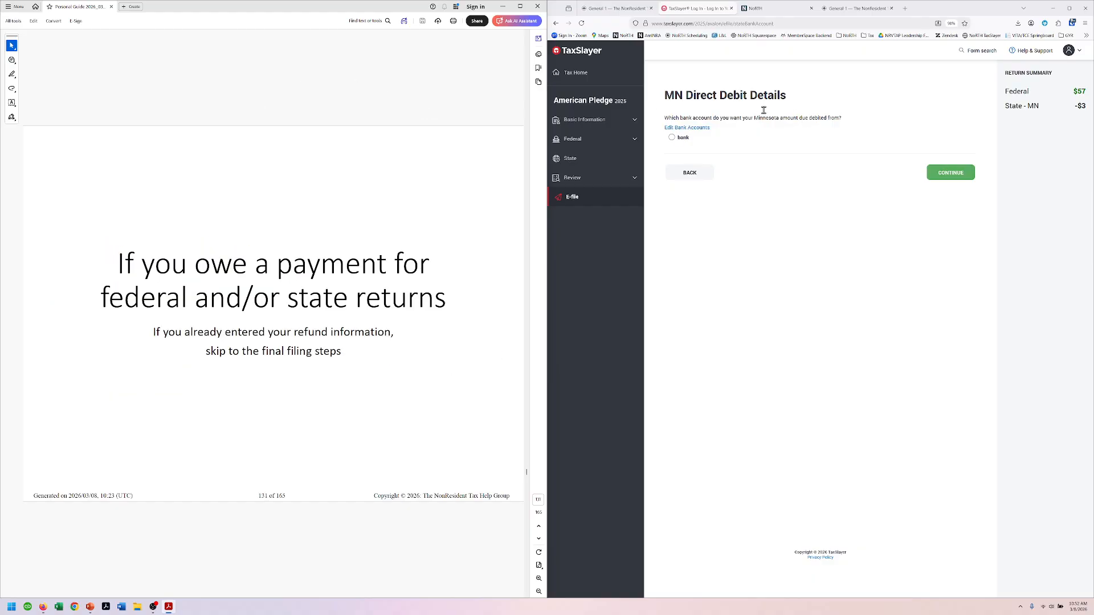
scroll(440, 181, "down", 9)
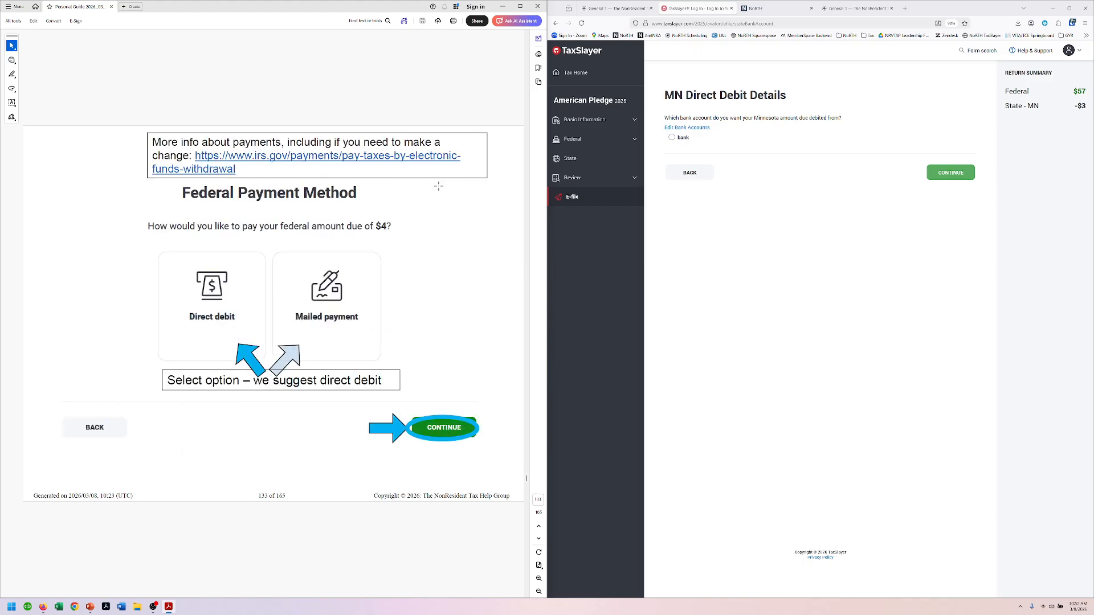
scroll(438, 190, "down", 12)
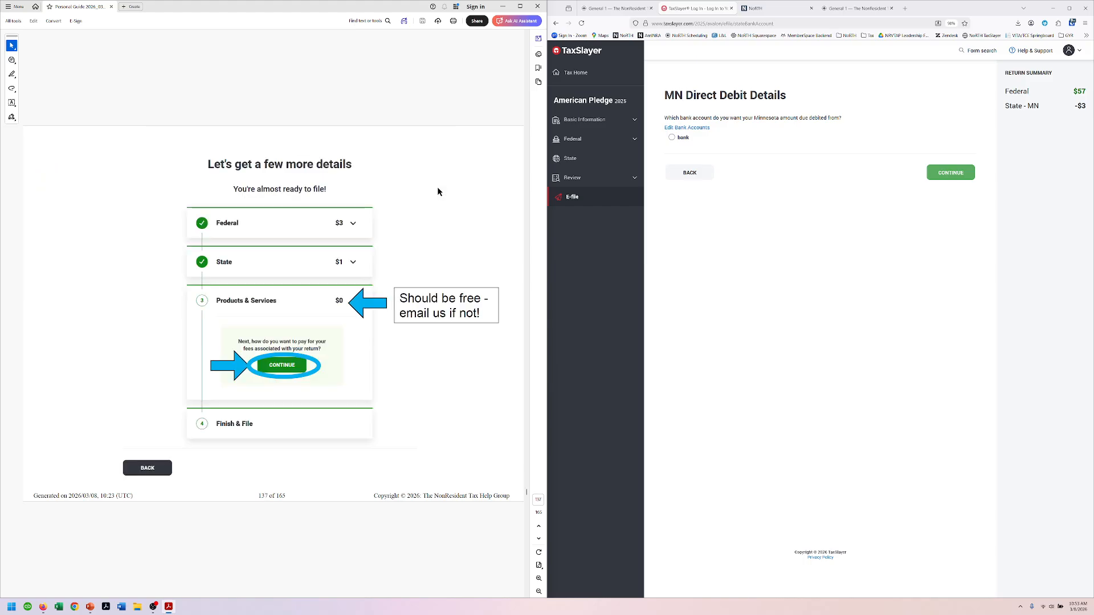
scroll(437, 191, "down", 9)
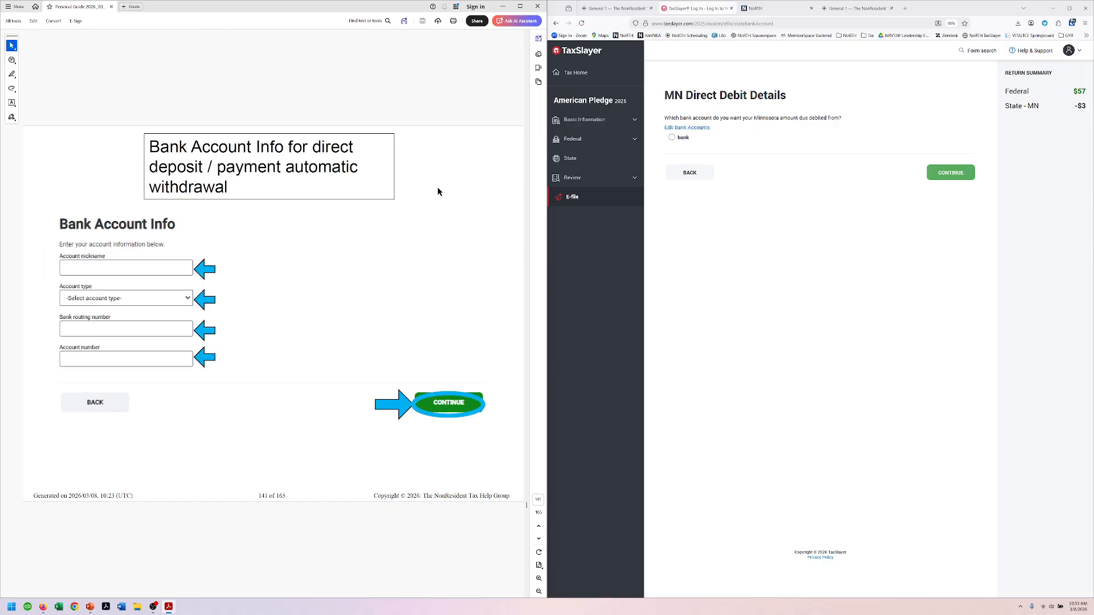
scroll(438, 192, "down", 3)
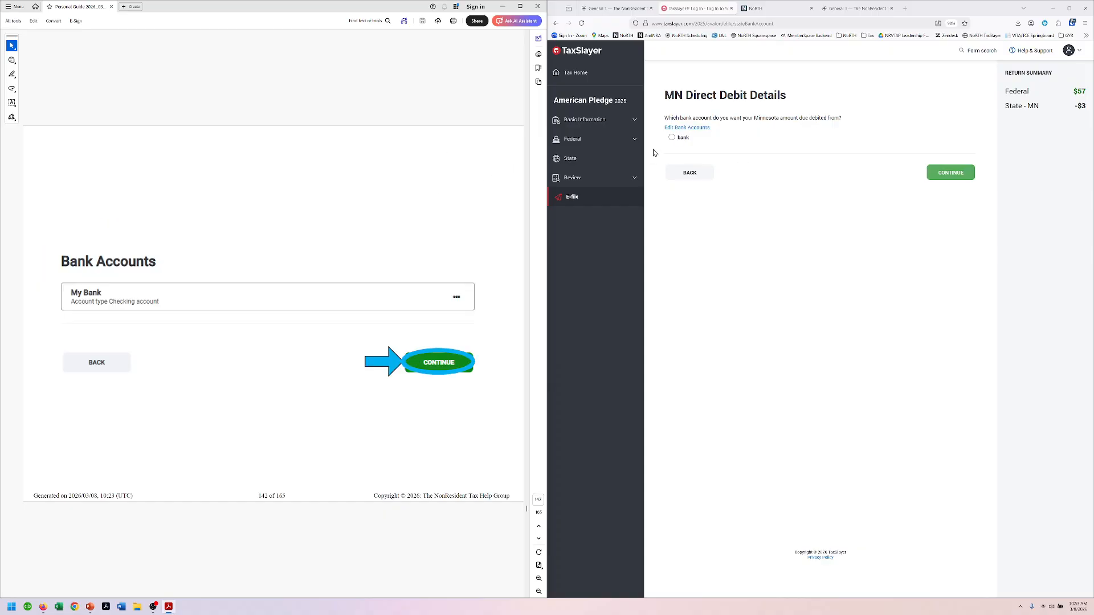
left_click(672, 138)
left_click(945, 174)
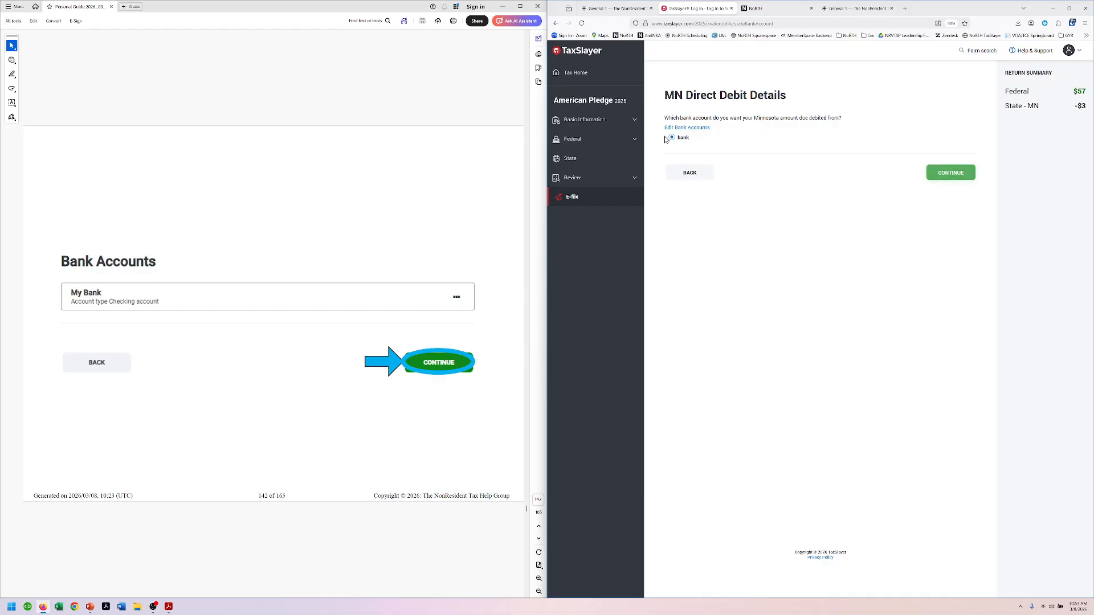
Step: Set the Minnesota payment date to 4/15/2026
scroll(434, 91, "down", 2)
scroll(434, 91, "down", 2)
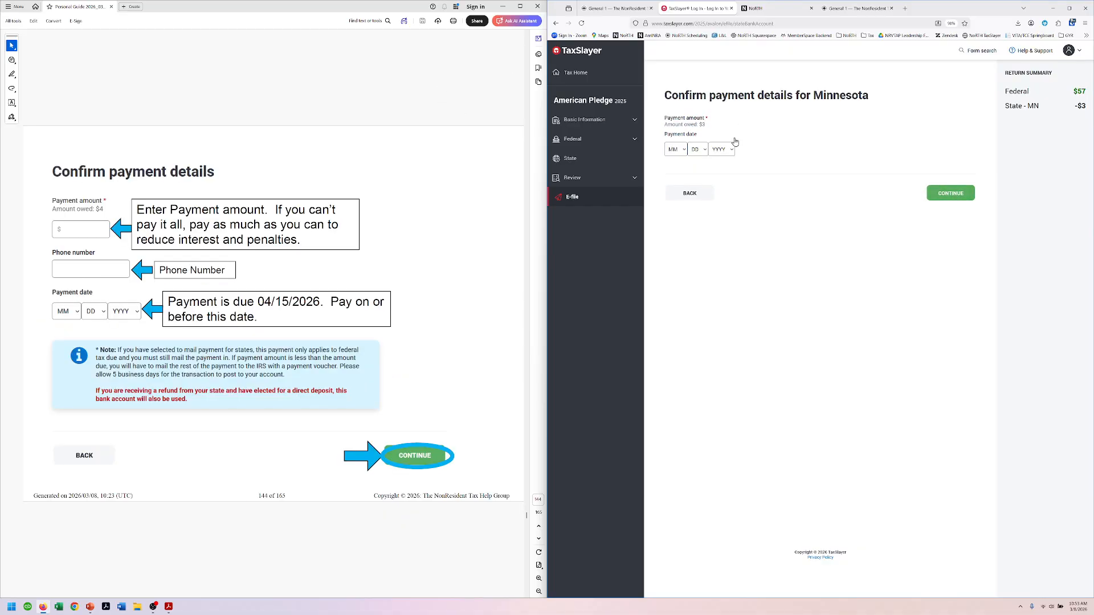
left_click(685, 150)
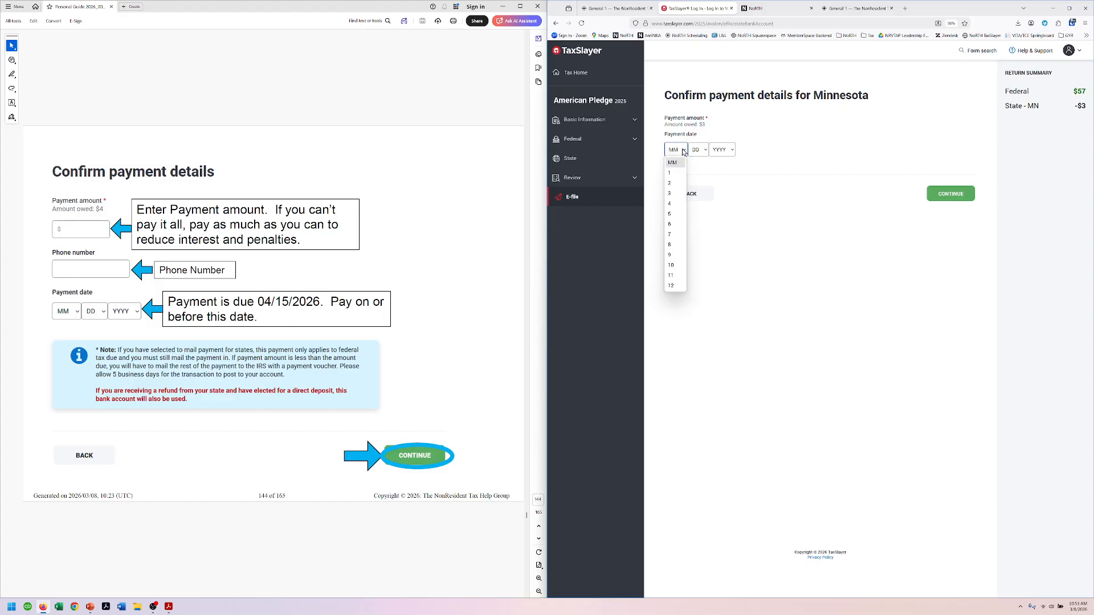
left_click(673, 204)
left_click(698, 150)
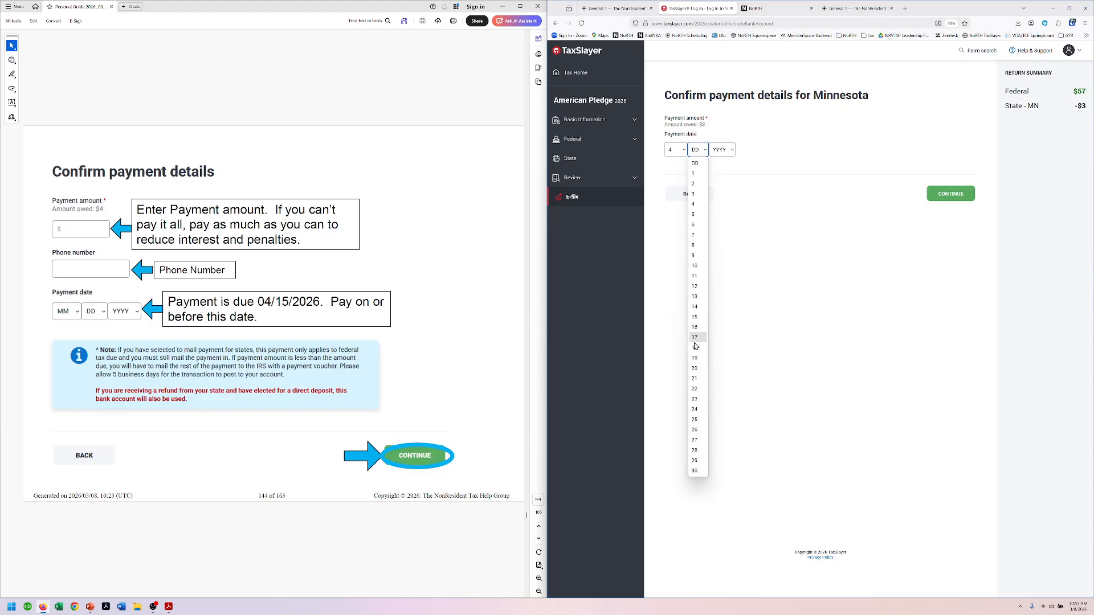
left_click(695, 317)
left_click(722, 150)
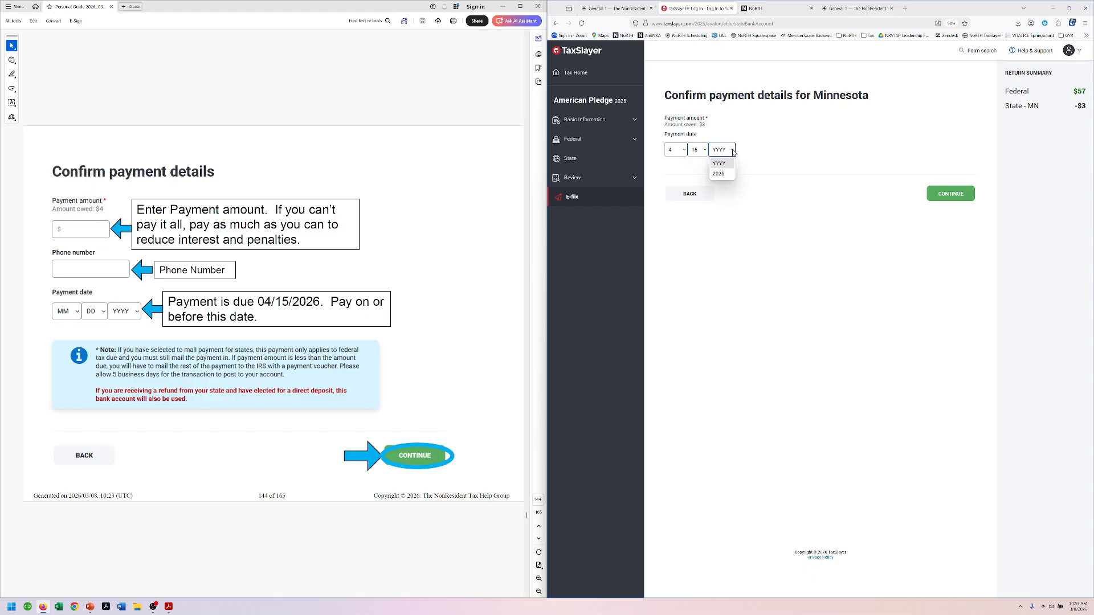
left_click(726, 178)
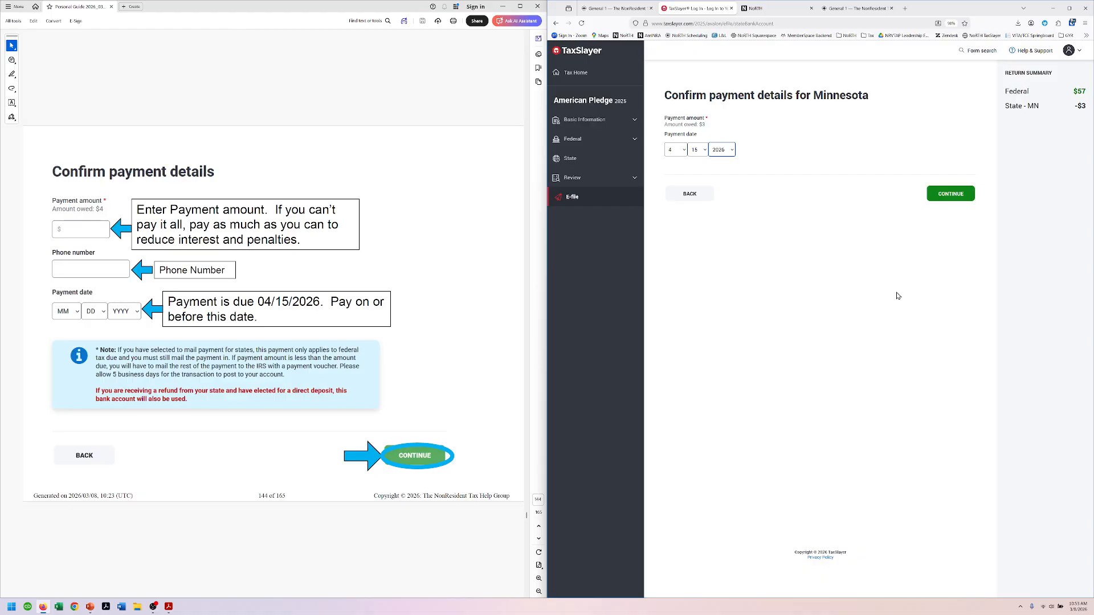
Step: Save the payment, tick 'I do not wish to provide' ID information, and check the guide's AGI page
left_click(950, 194)
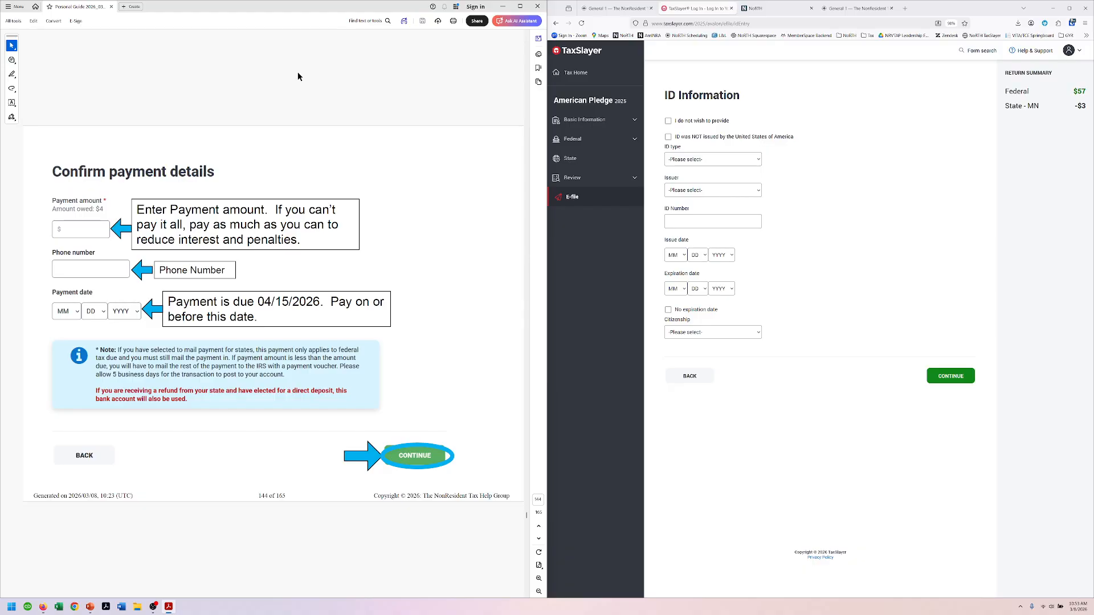
scroll(327, 104, "down", 2)
scroll(462, 163, "down", 2)
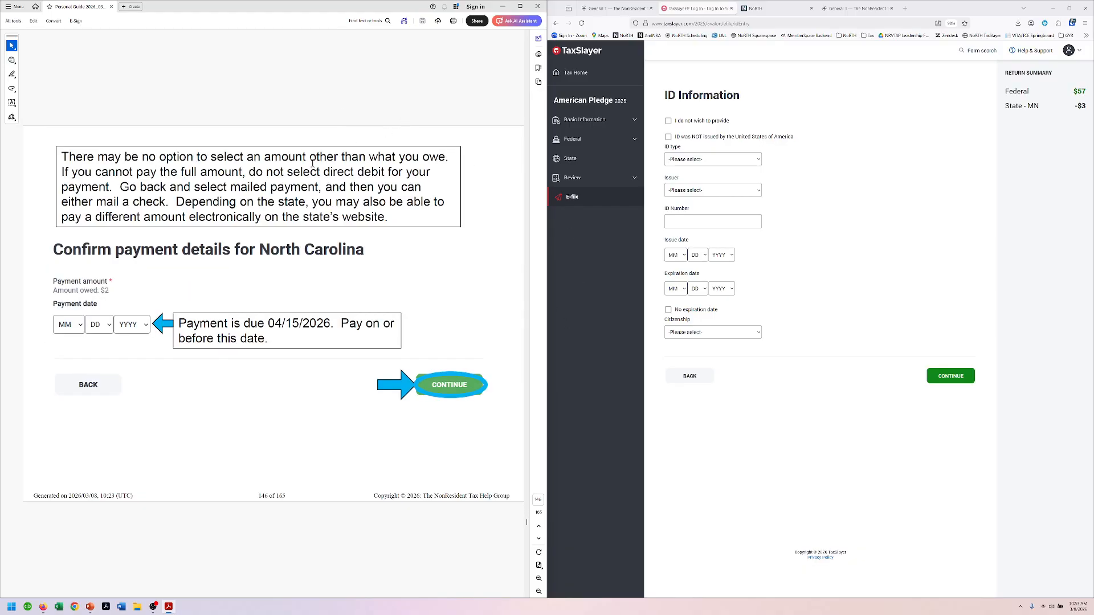
scroll(363, 283, "down", 2)
scroll(363, 282, "down", 2)
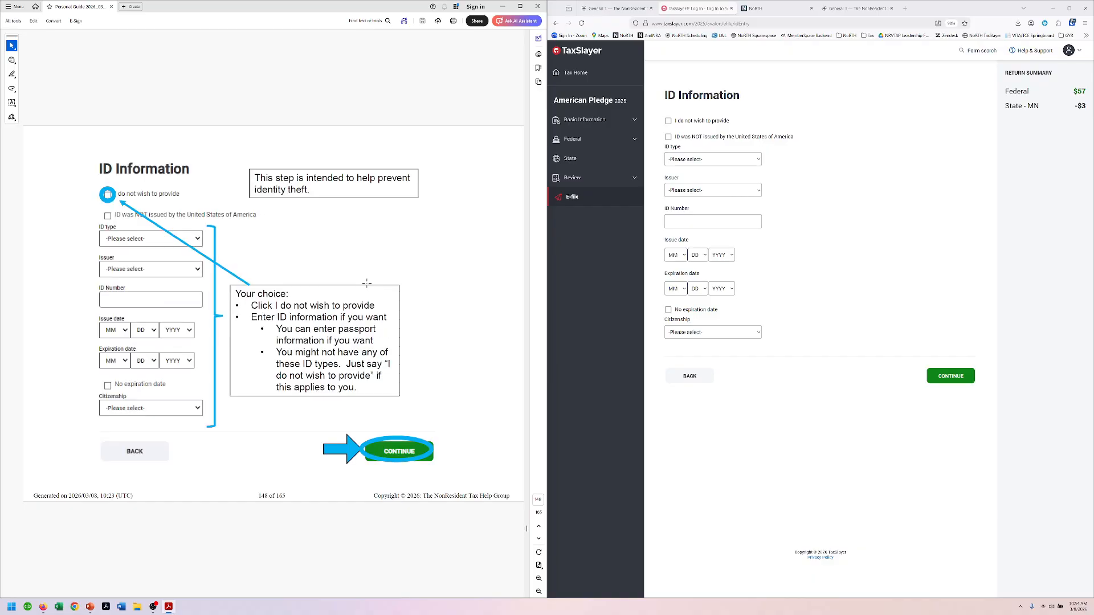
left_click(669, 121)
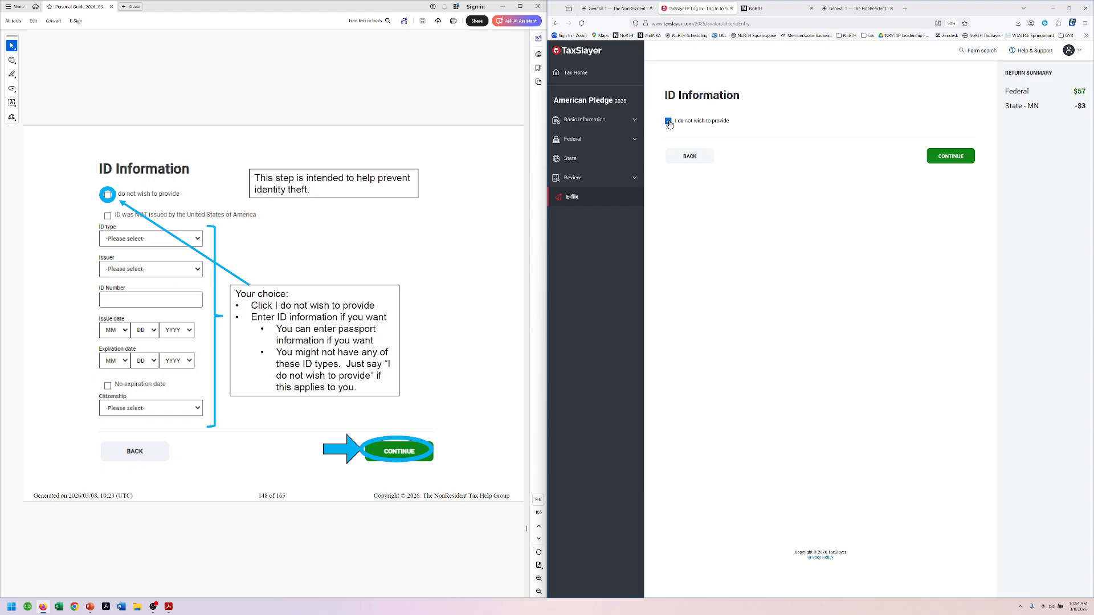
left_click(954, 159)
left_click(445, 78)
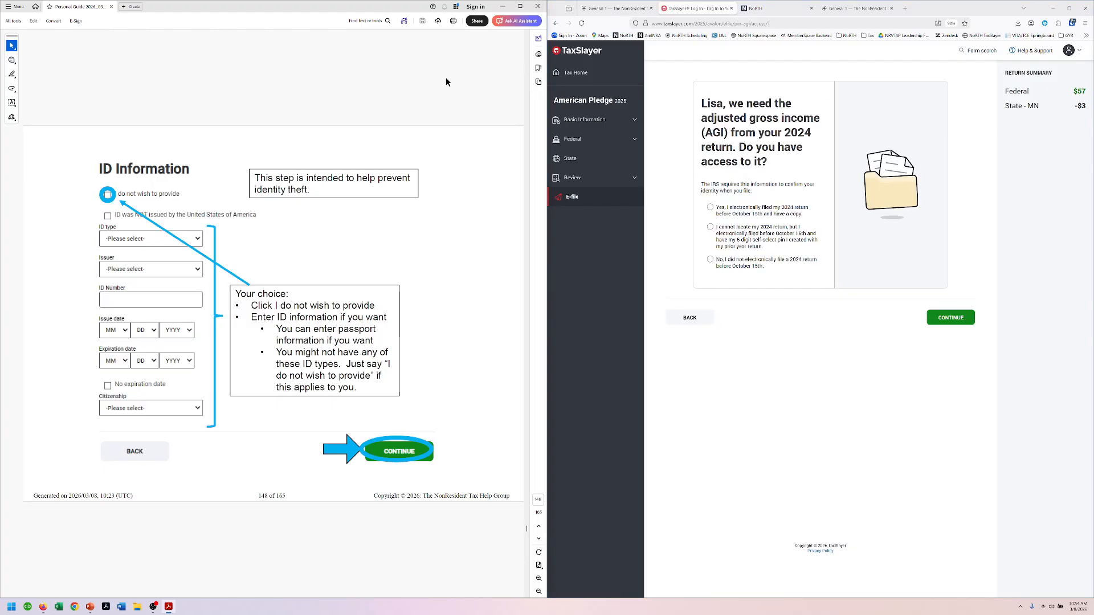
key("Page_Down")
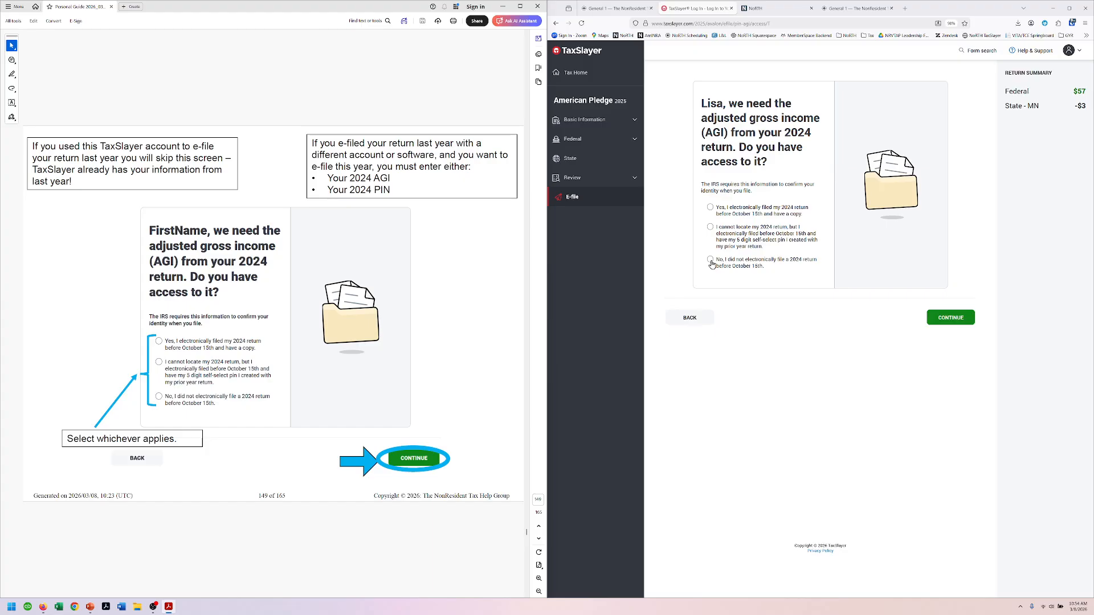
Step: Record that the 2024 1040NR was e-filed and confirm the prior-year AGI of $8200
left_click(707, 207)
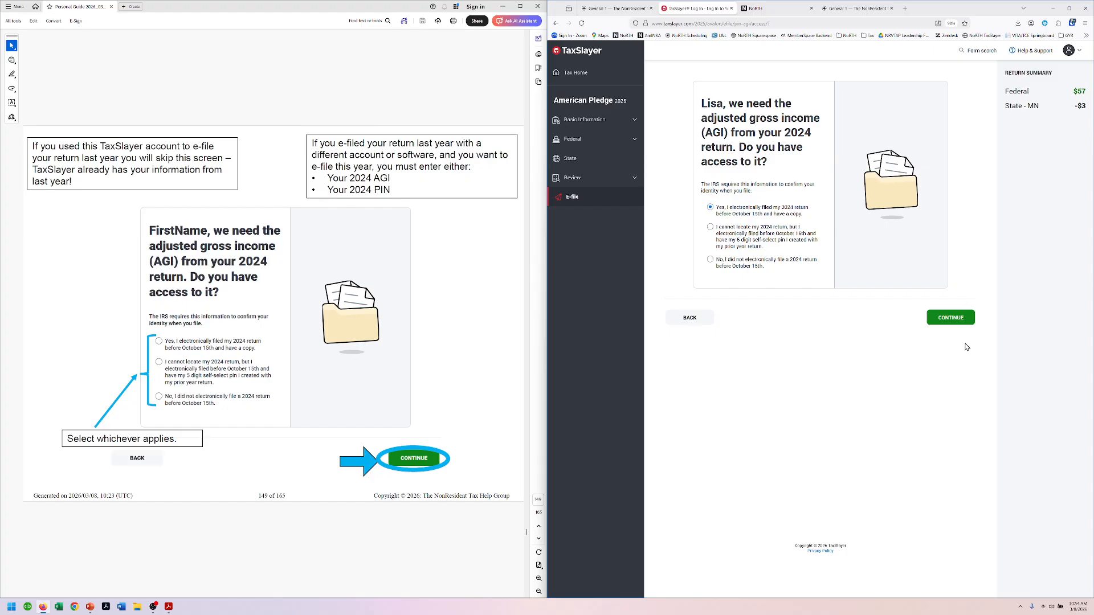
left_click(951, 321)
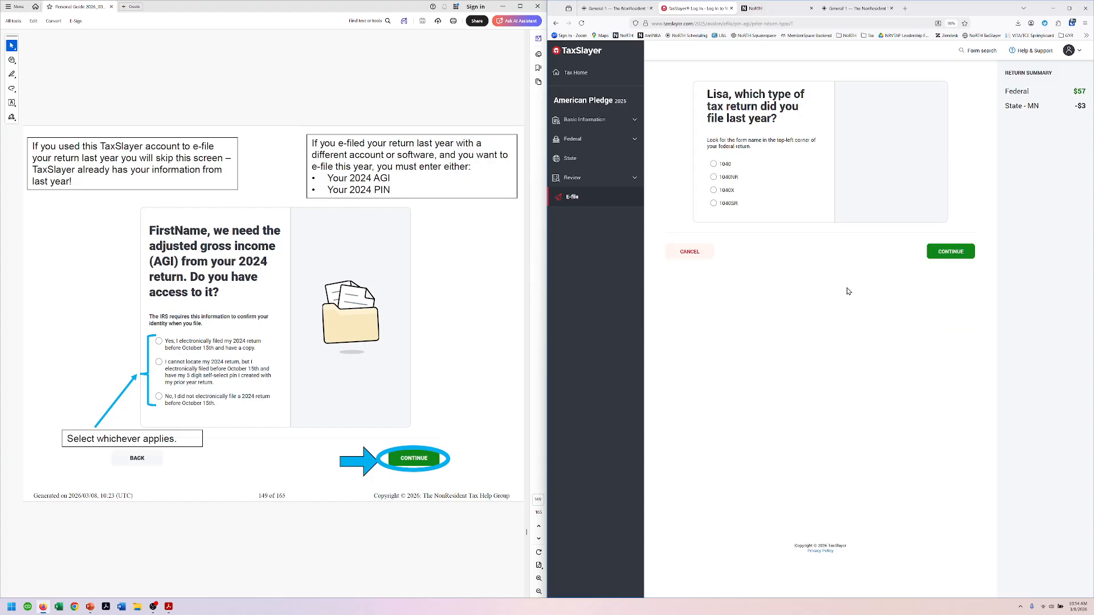
left_click(724, 178)
left_click(941, 253)
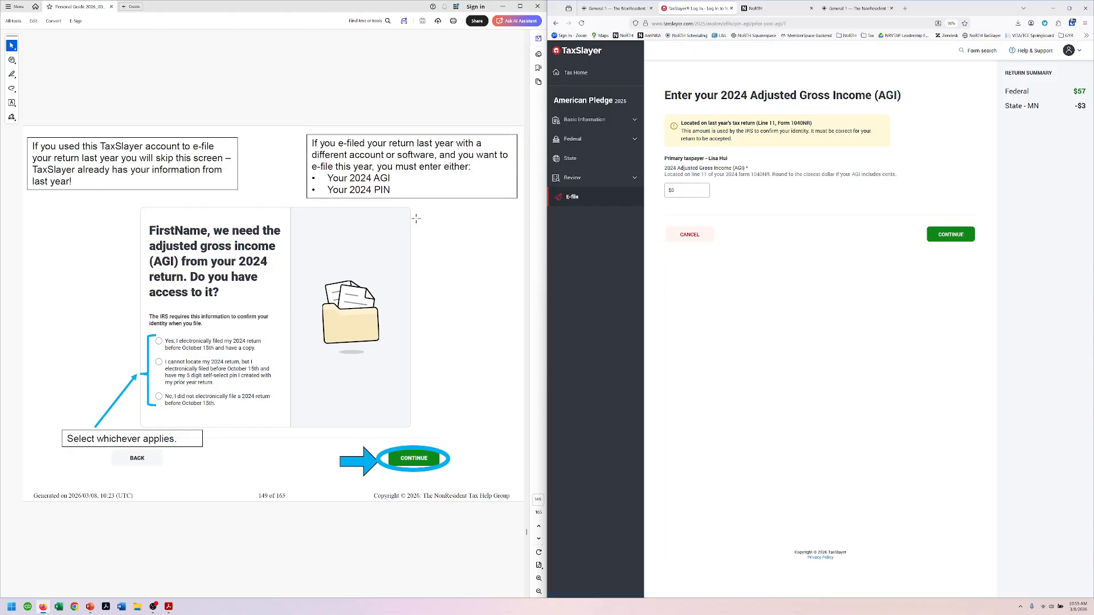
left_click(680, 191)
type("8200")
left_click(951, 234)
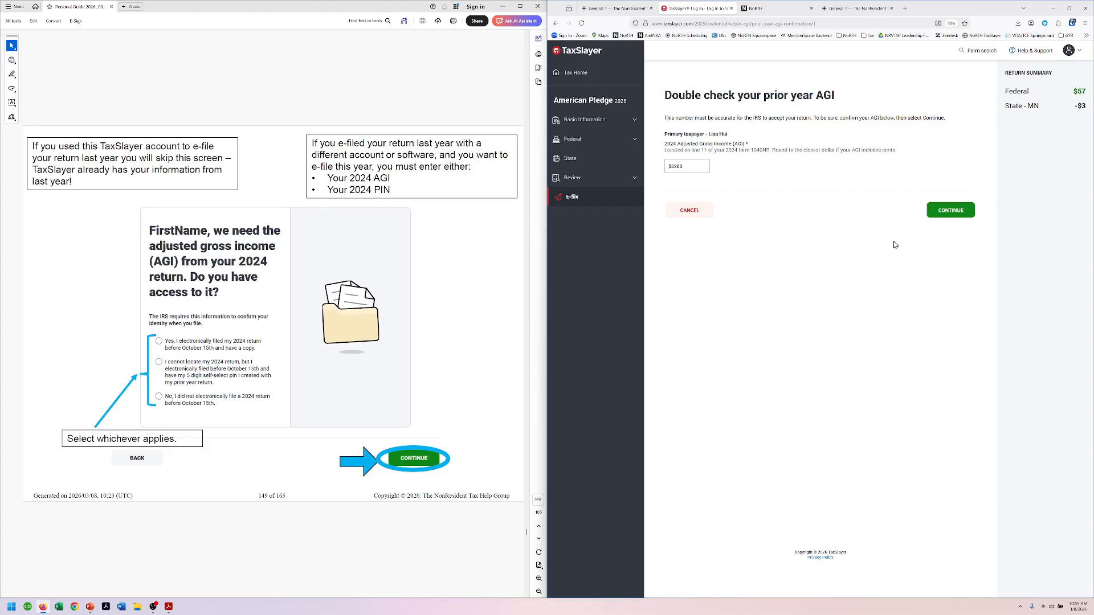
left_click(951, 210)
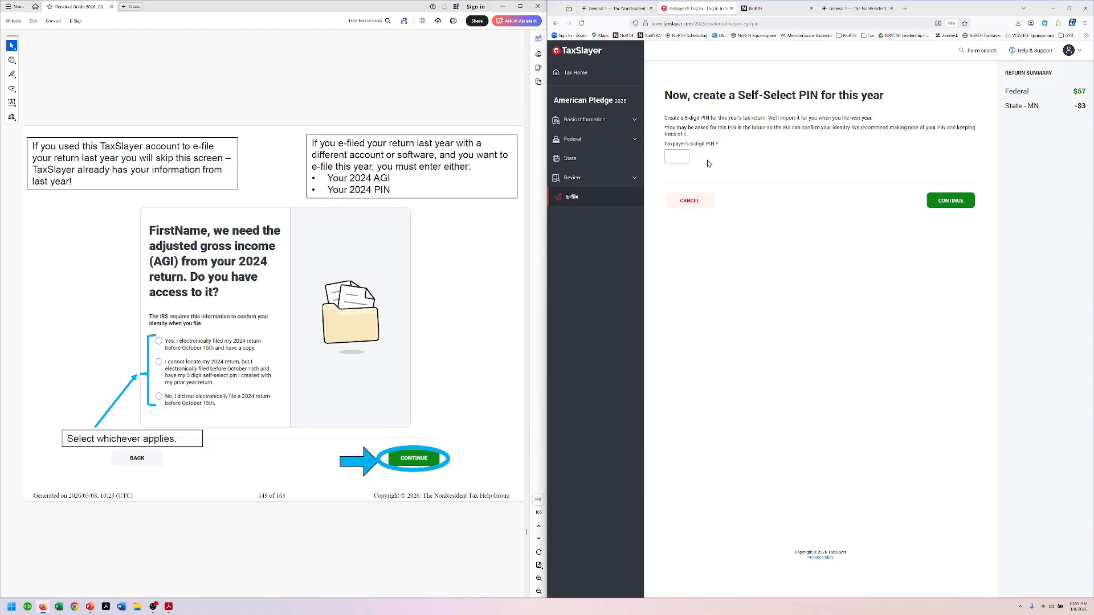
Step: Create and save this year's 5-digit self-select PIN
left_click(679, 157)
type("5455")
key("Tab")
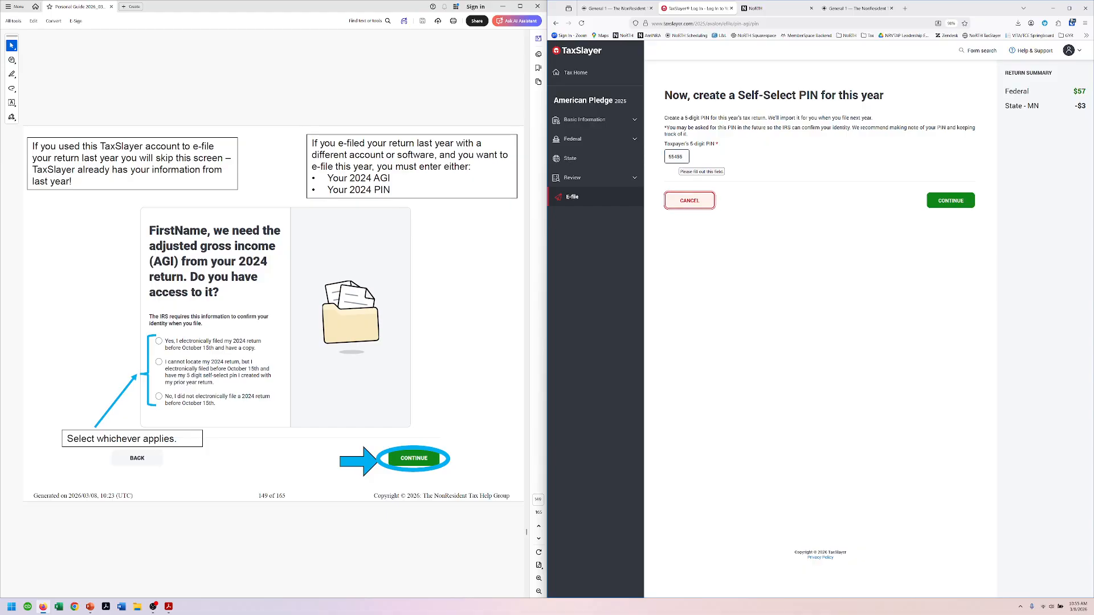
left_click(950, 200)
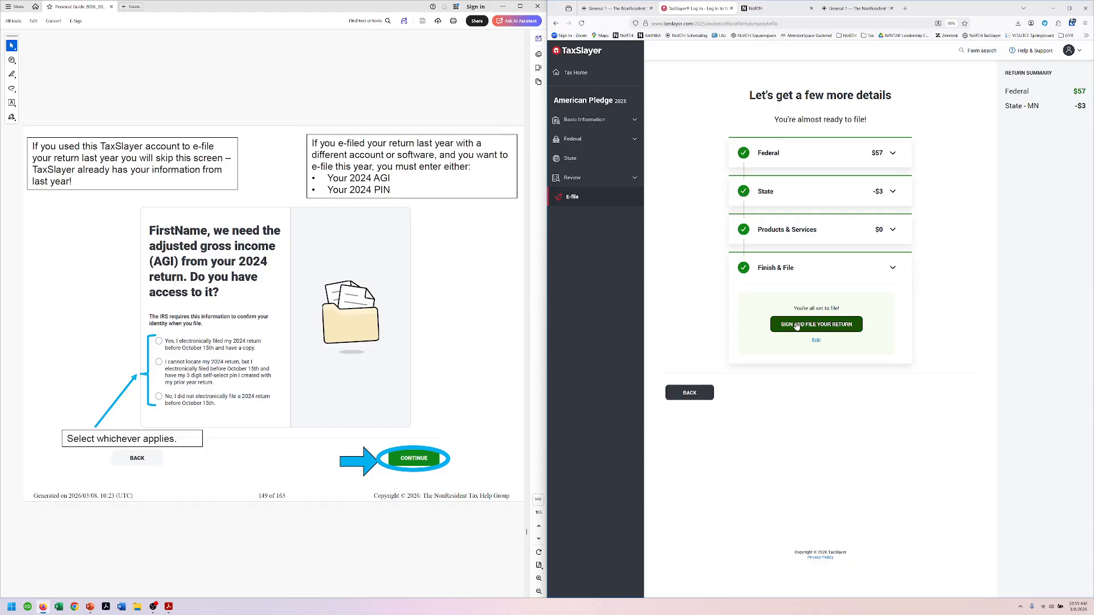
Step: Page through the PDF guide from the Self-Select PIN page to the e-filed congratulations page
left_click(379, 87)
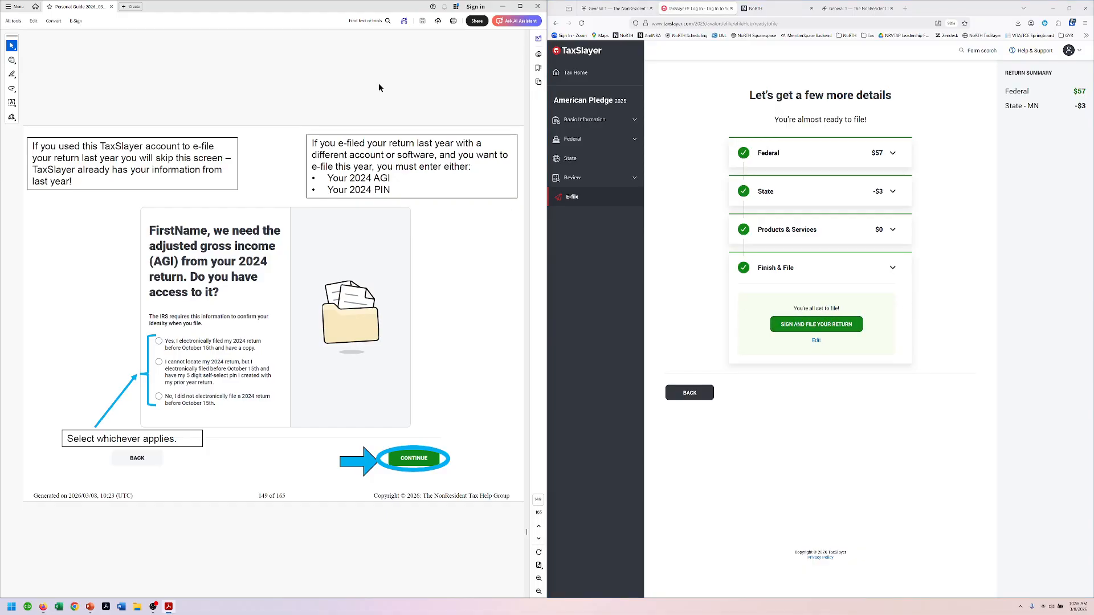
key("Right")
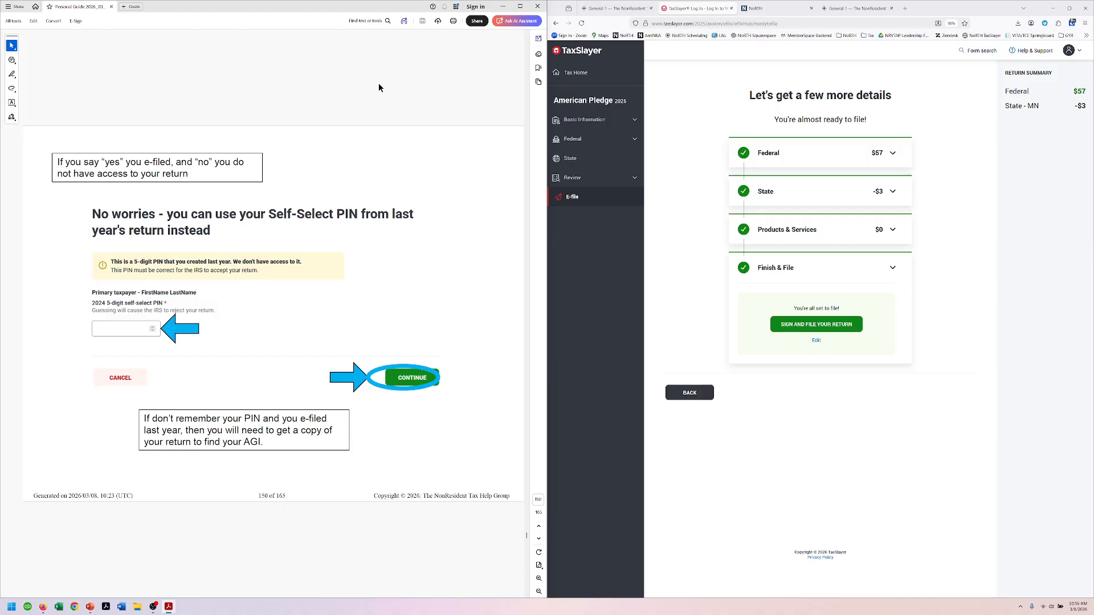
key("Right")
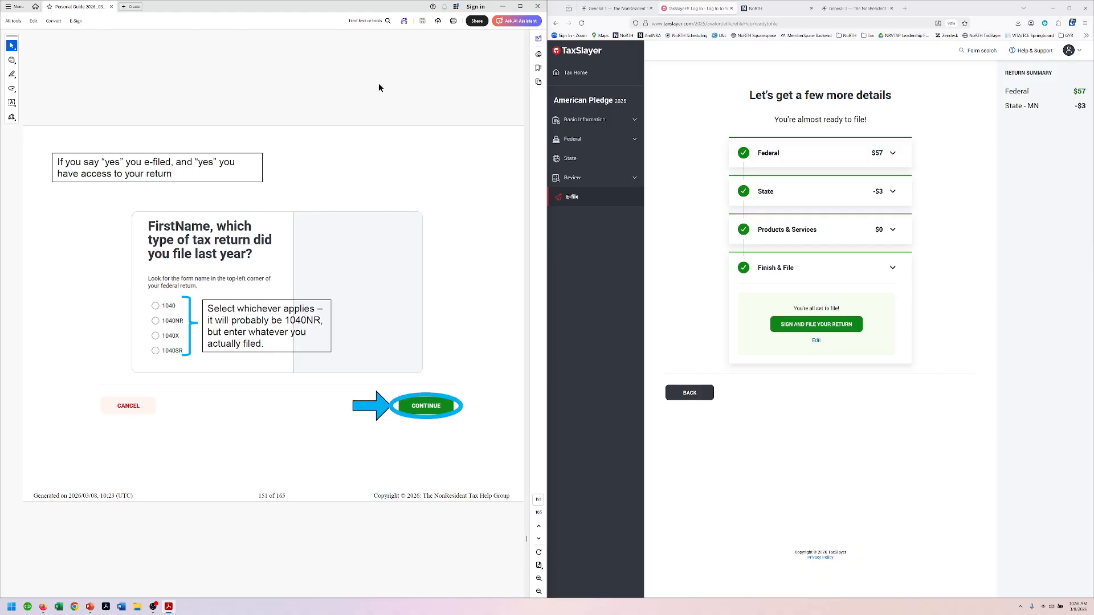
key("Right")
key("Right")
key("Right")
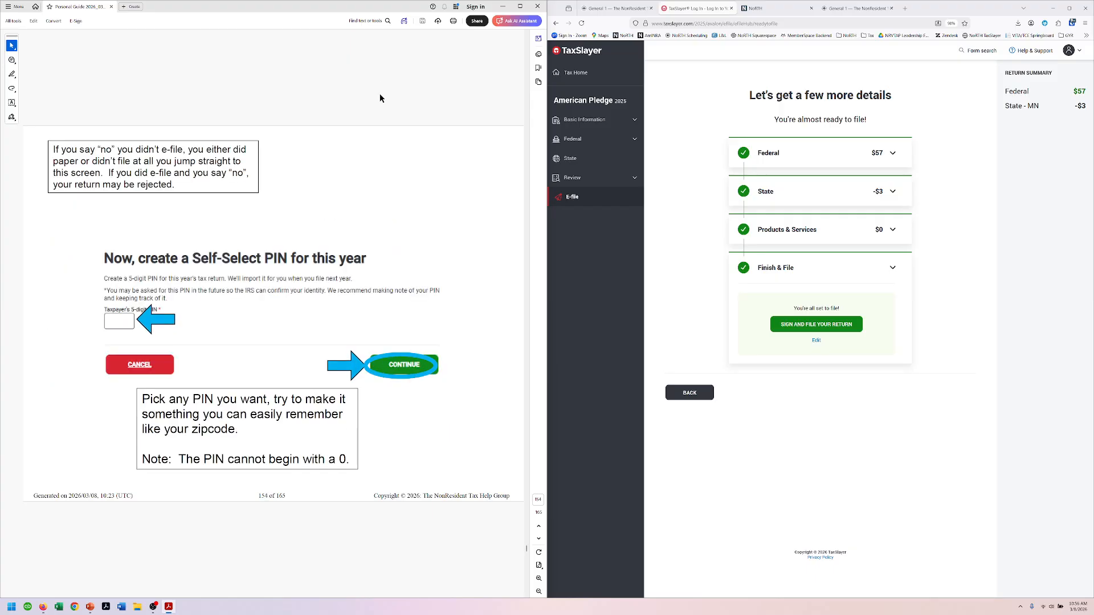
key("Right")
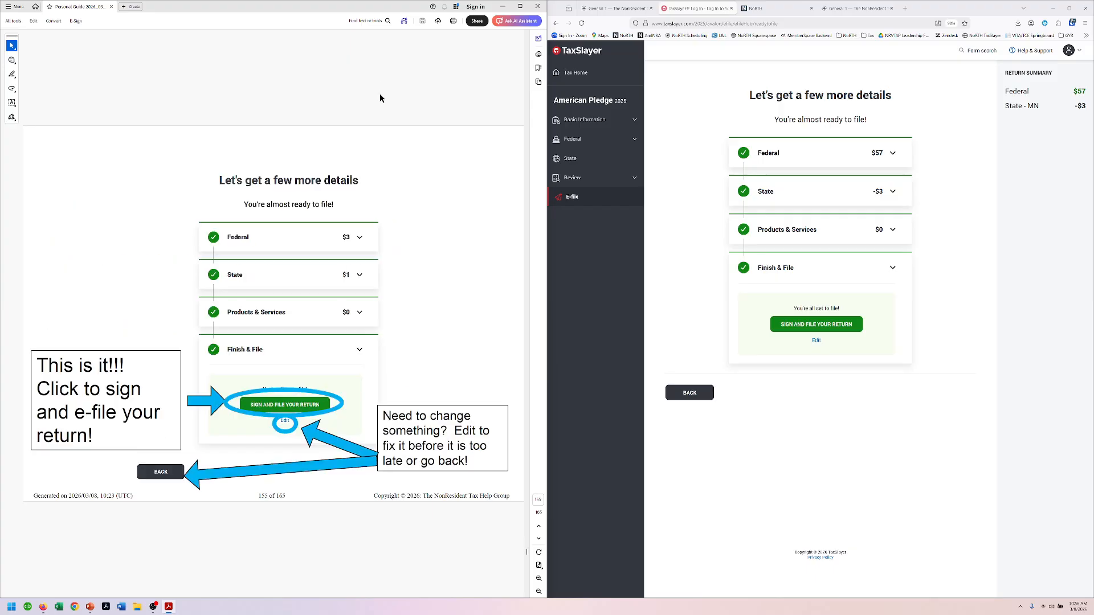
key("Right")
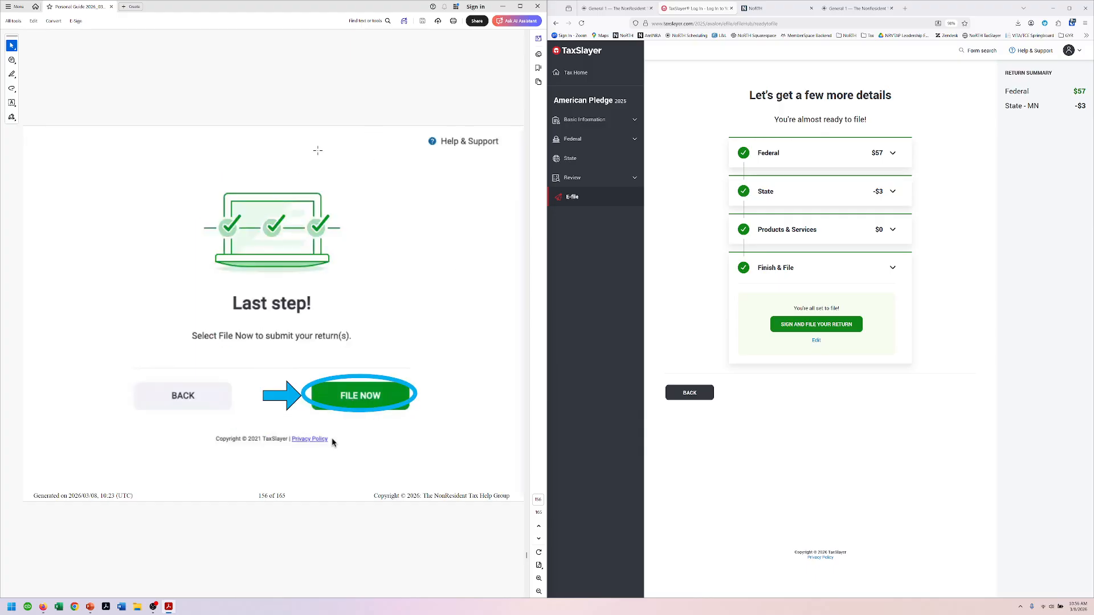
key("Right")
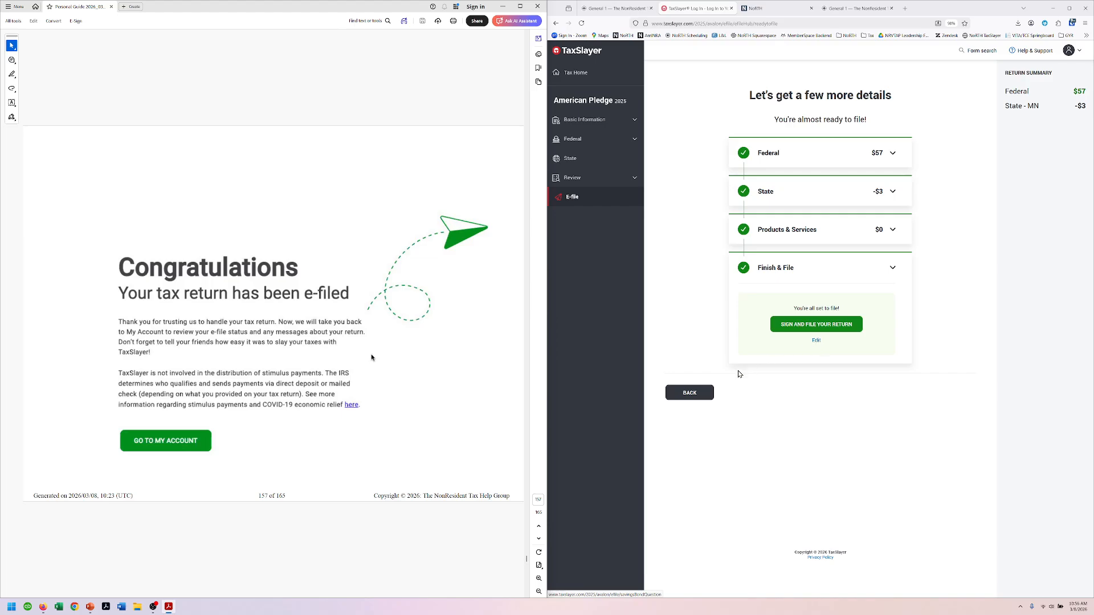
Step: Go back from the ready-to-file page, minimize Firefox, and return to the PowerPoint deck
left_click(700, 397)
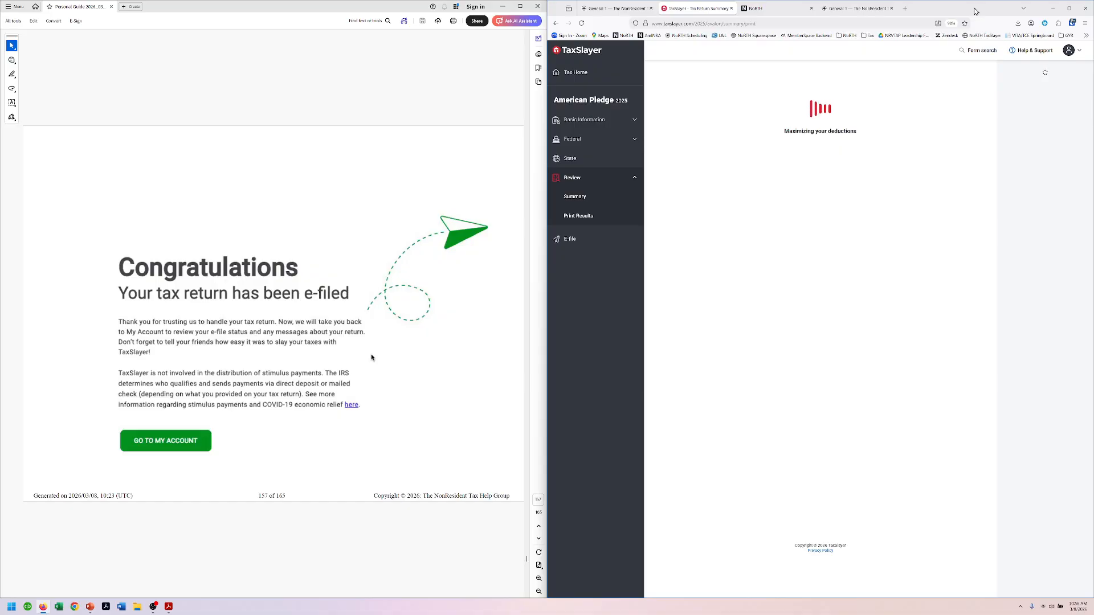
left_click(1053, 8)
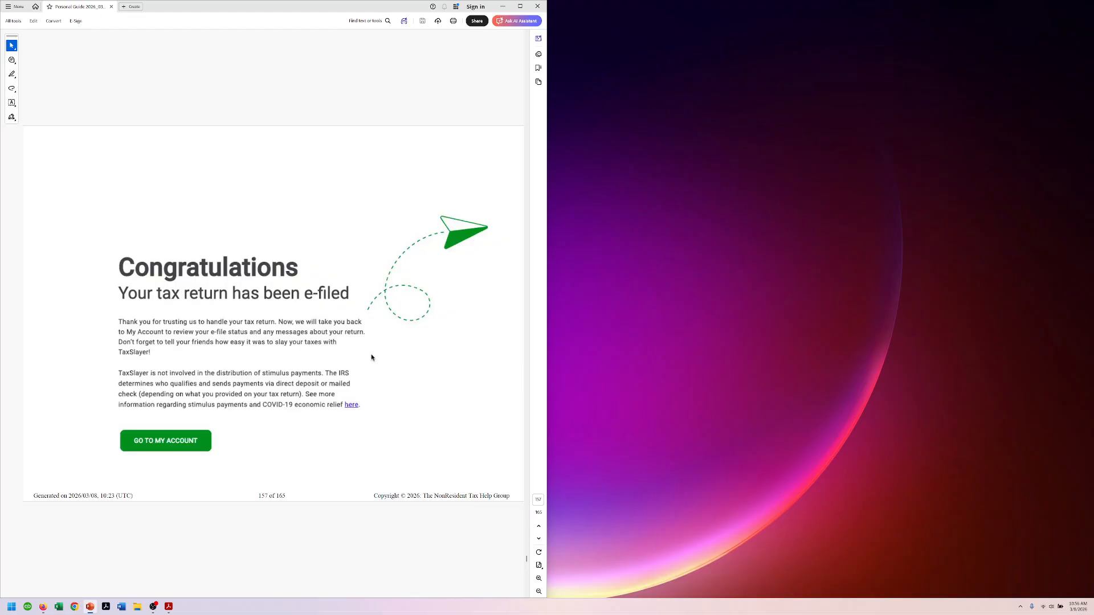
key("super+shift+Right")
scroll(378, 367, "down", 3)
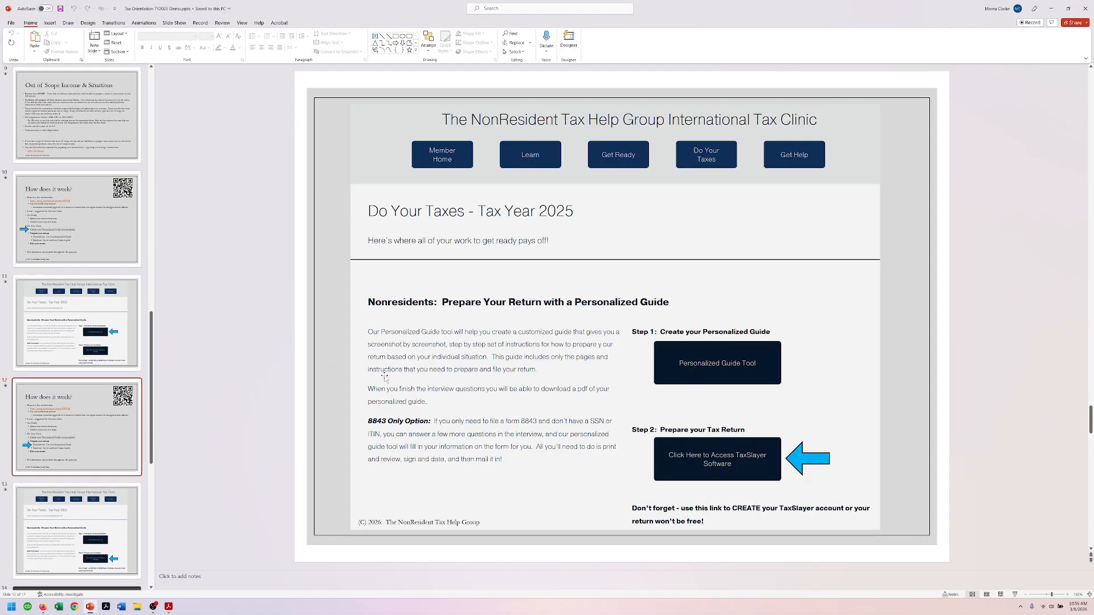